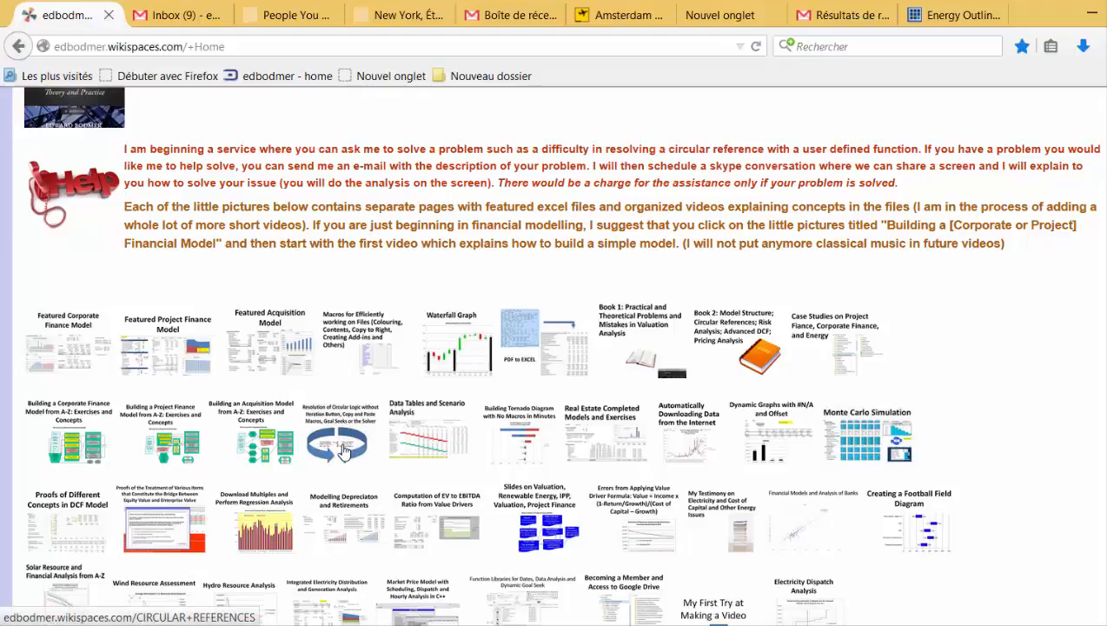
Open the Circular References page and look through its table of videos and exercise files.
left_click(343, 449)
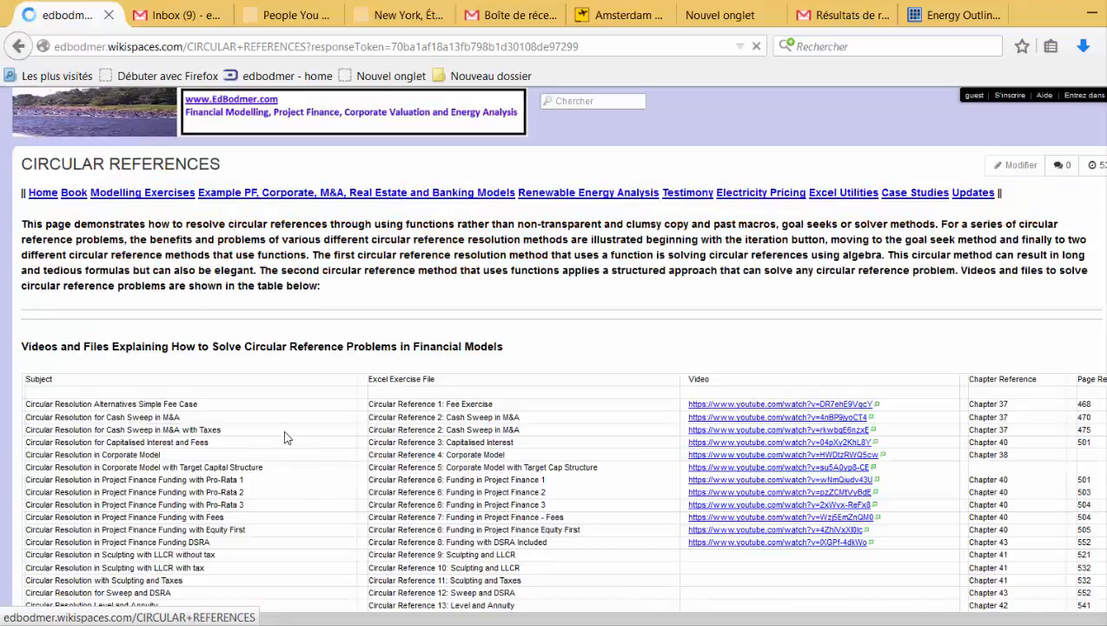
scroll(287, 437, "down", 5)
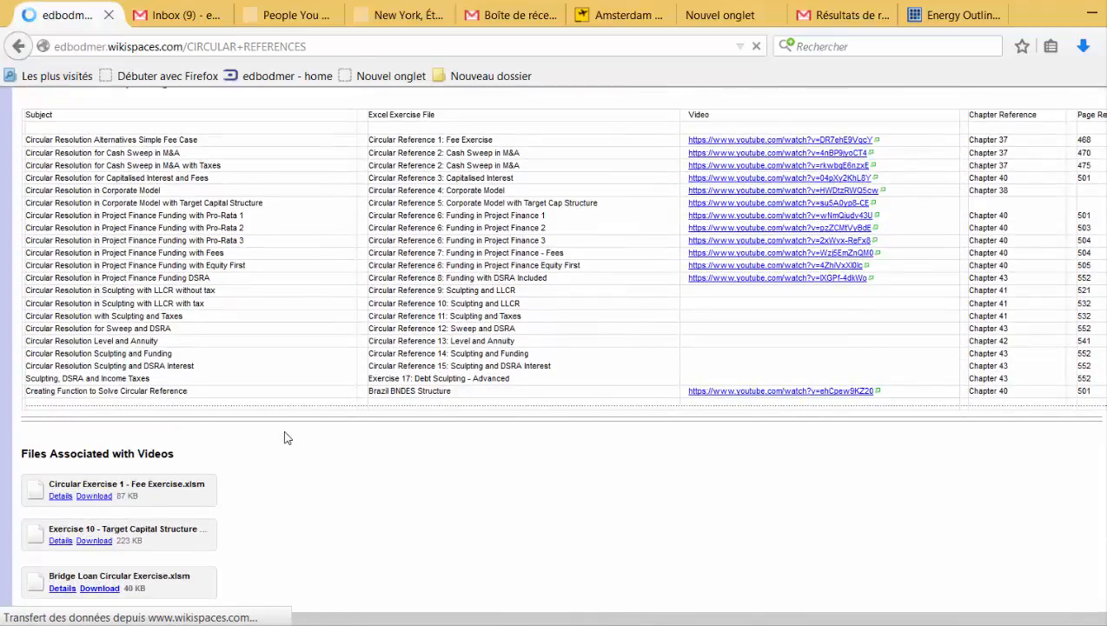
scroll(286, 437, "up", 5)
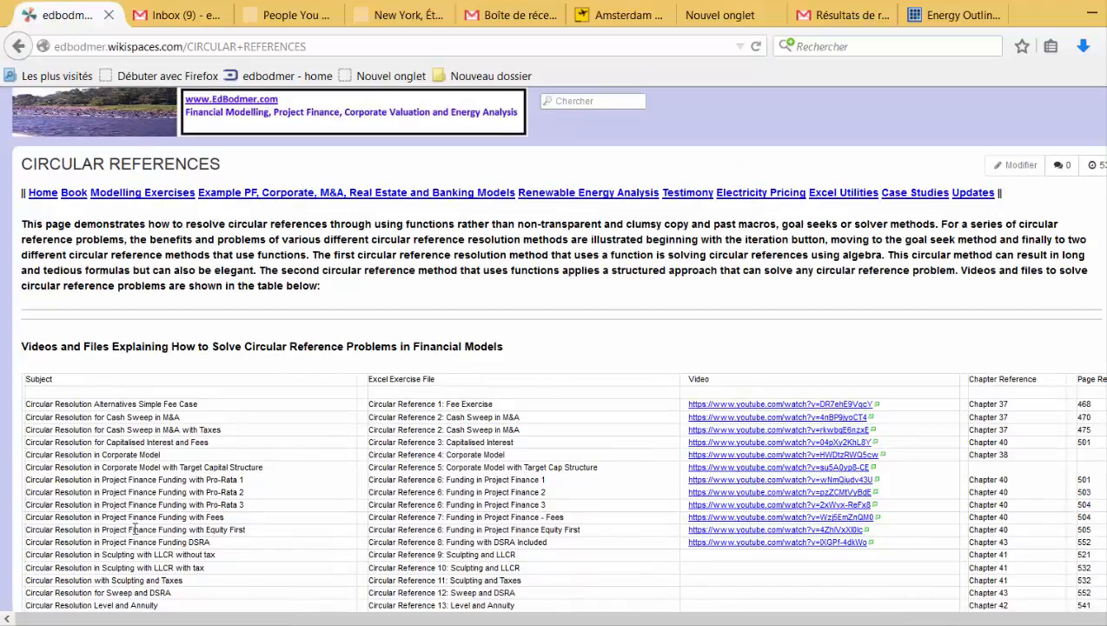
Switch to the Excel workbook Exercise 101 - DSRA Set-up and go to the Financing assumptions on the Model sheet.
left_click(347, 625)
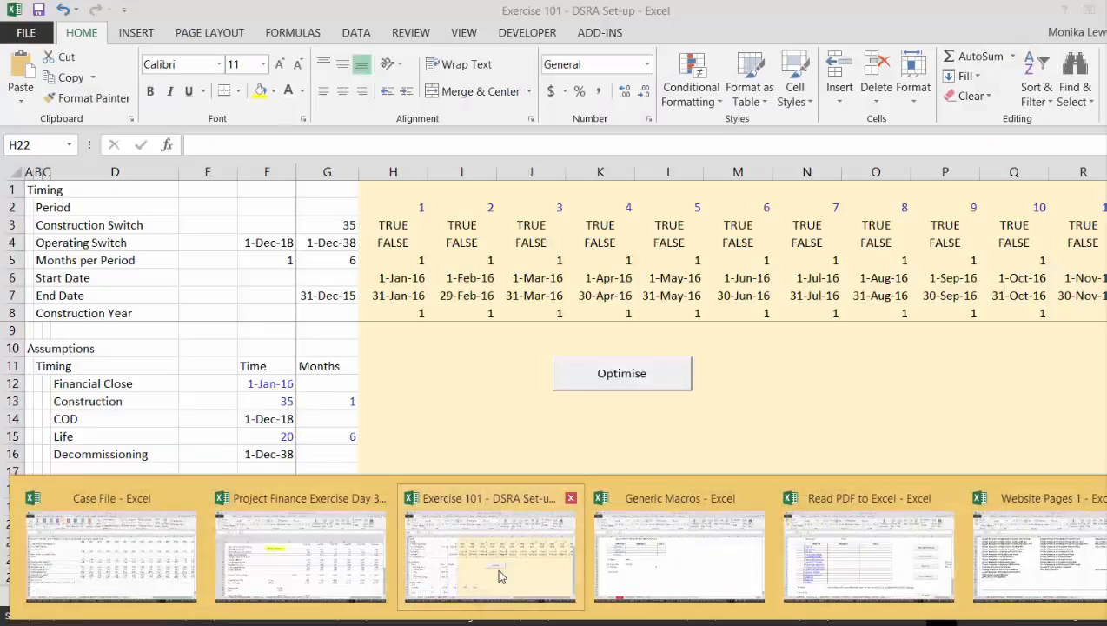
left_click(496, 567)
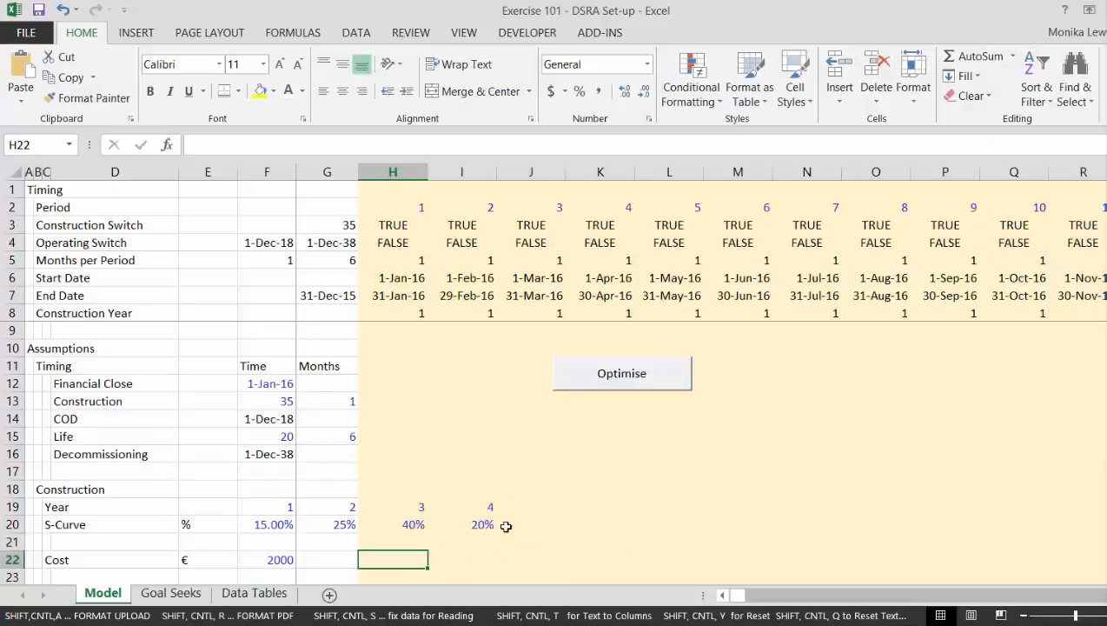
left_click(518, 464)
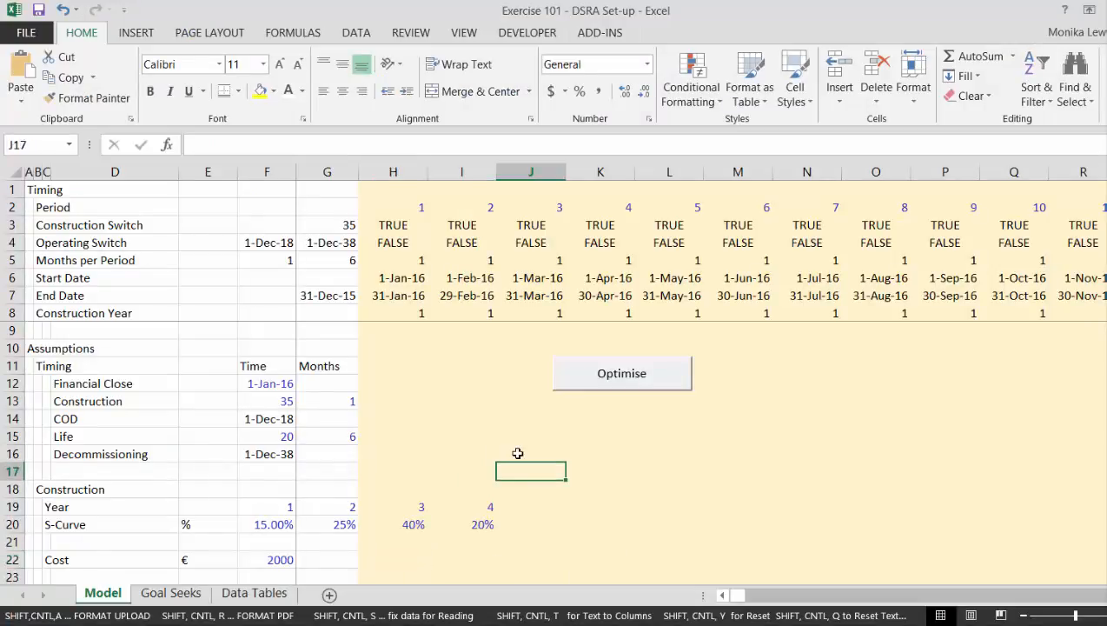
key("Down")
key("Down")
key("Down")
key("Down")
key("Down")
key("Down")
key("Down")
key("Down")
key("Down")
key("Down")
key("Down")
key("Down")
key("Down")
key("Down")
key("Down")
key("Down")
key("Down")
key("Down")
key("Down")
key("Down")
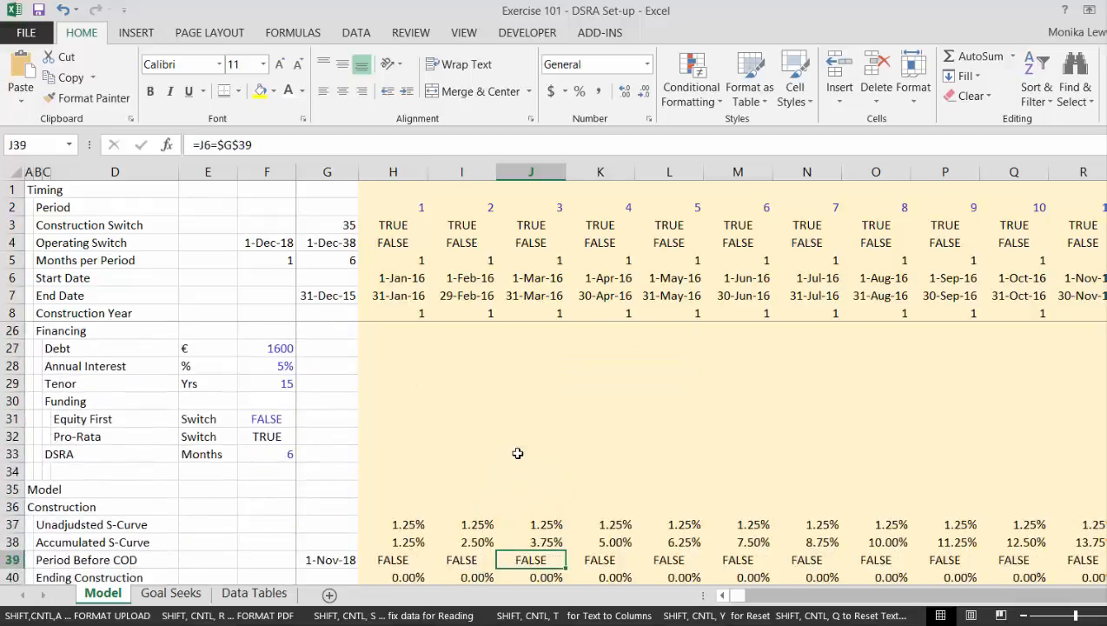
key("Down")
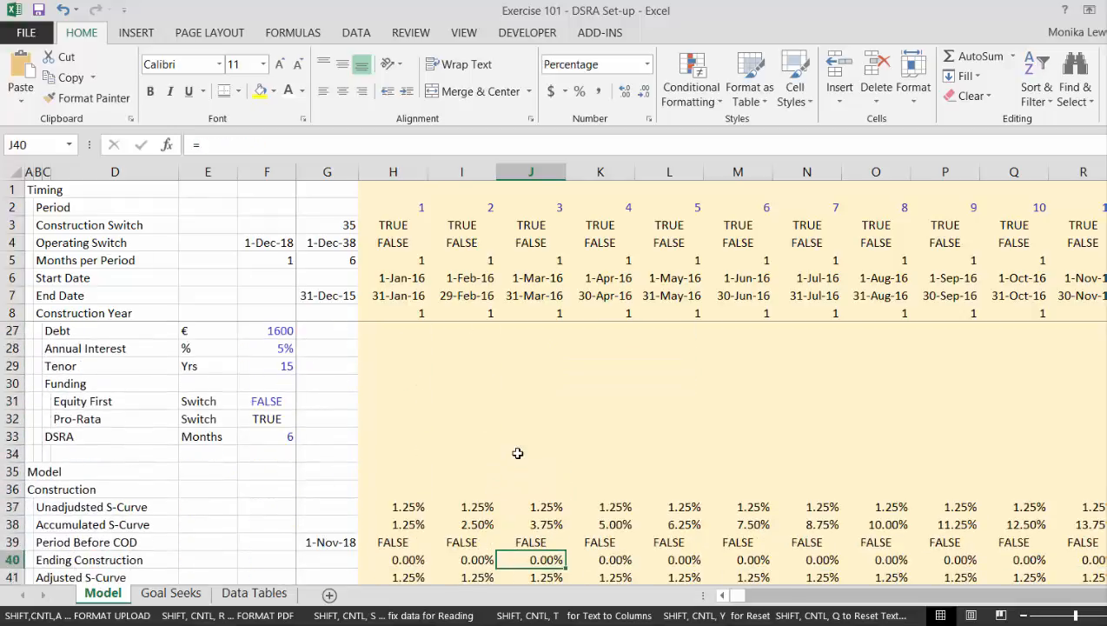
Insert a form-control check box beside the Equity First switch and label it "Eq First".
left_click(522, 36)
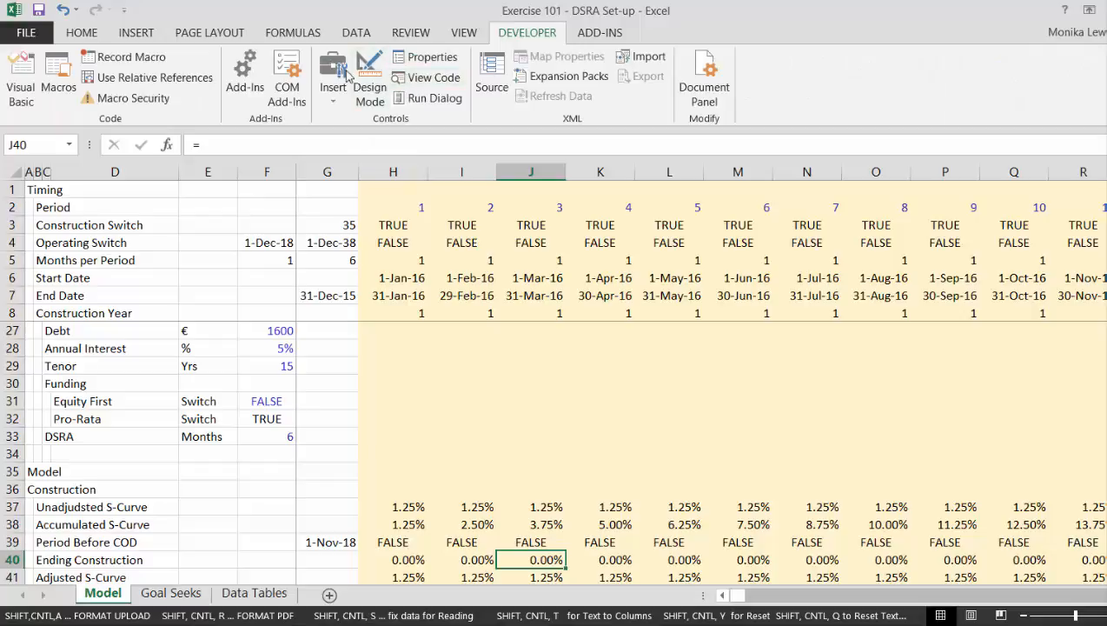
left_click(333, 100)
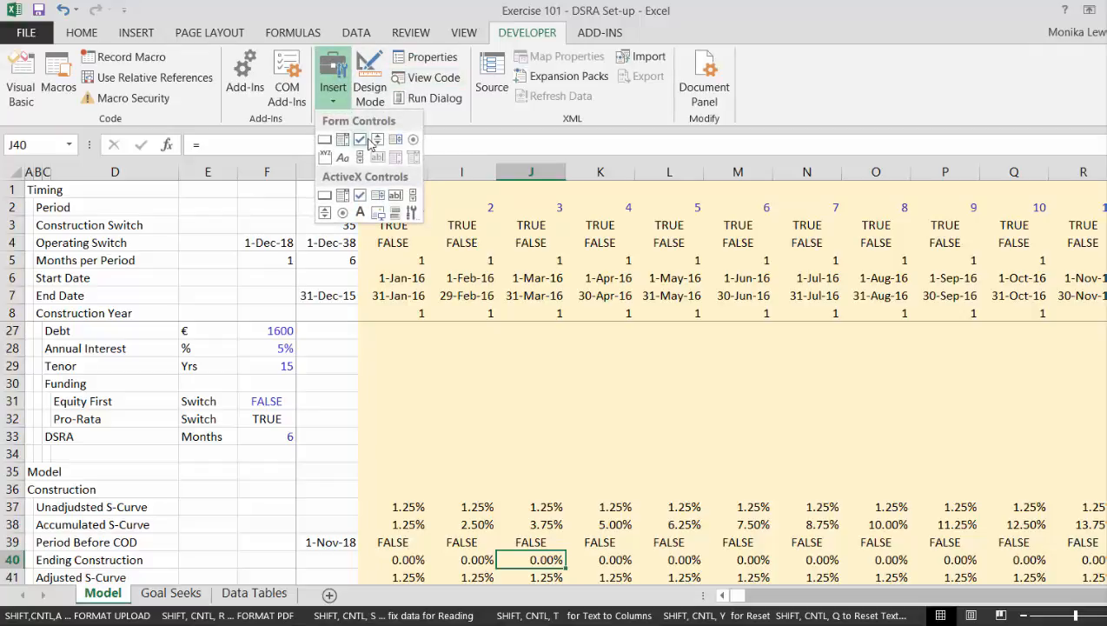
left_click(343, 141)
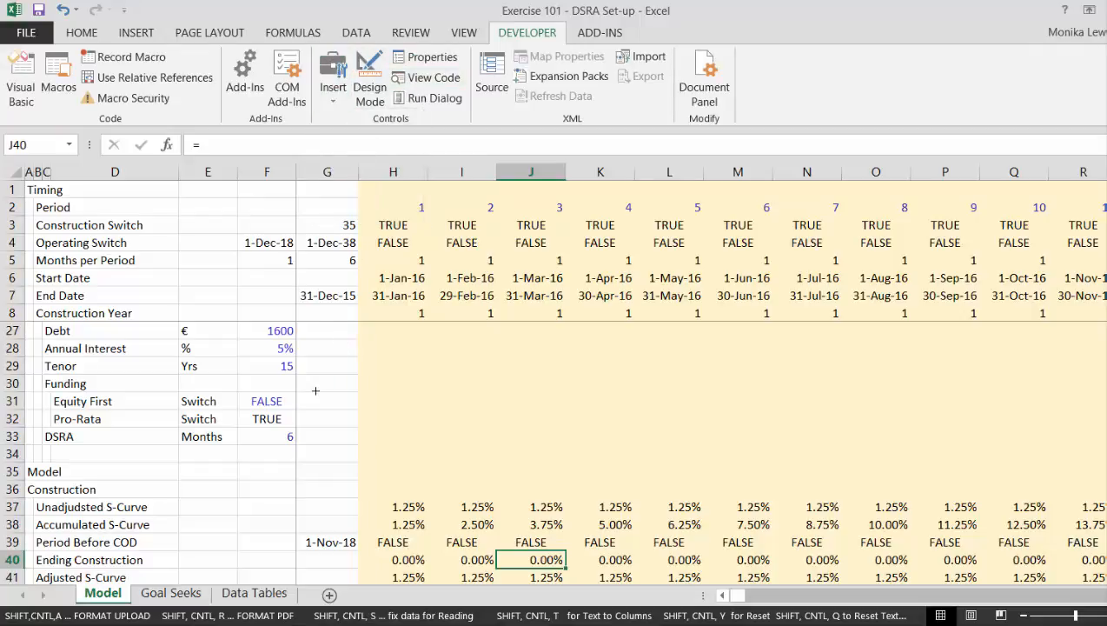
left_click_drag(314, 394, 376, 399)
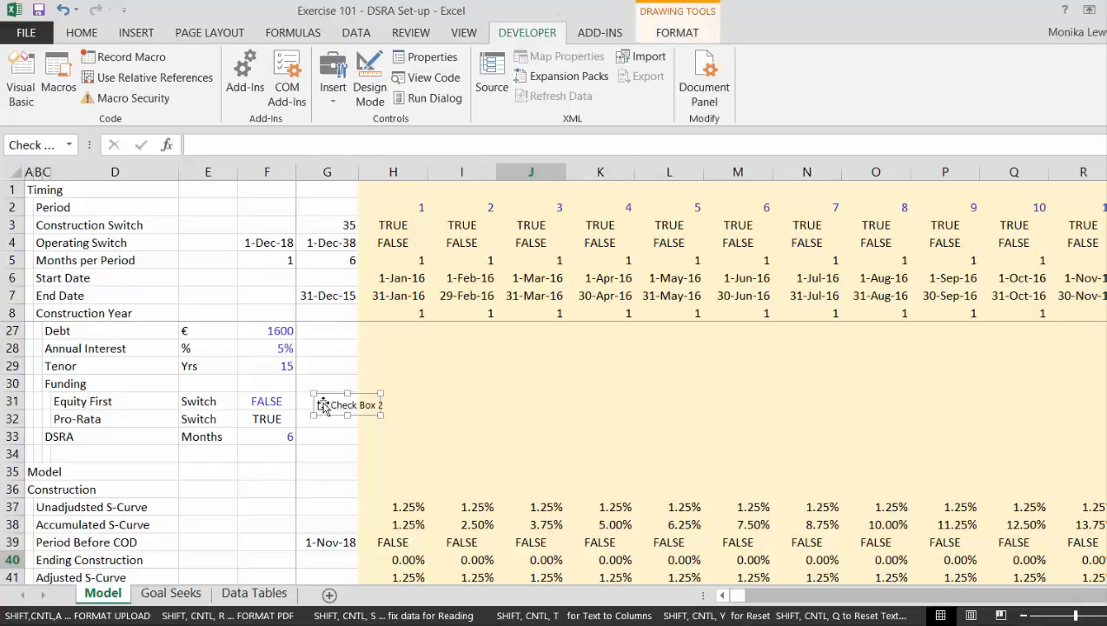
left_click(336, 405)
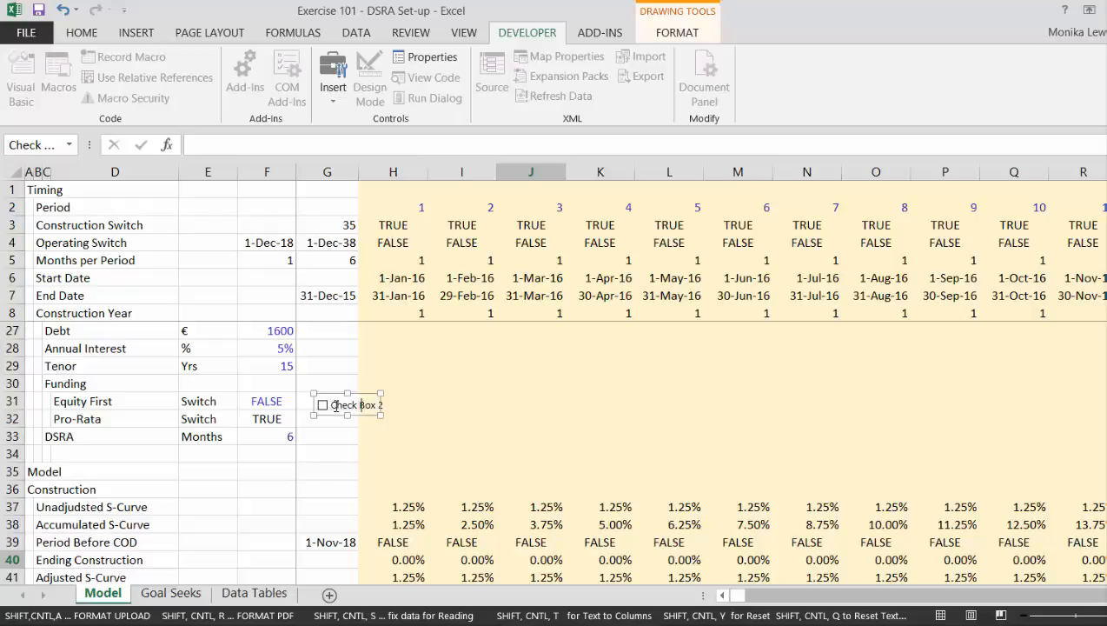
left_click(473, 406)
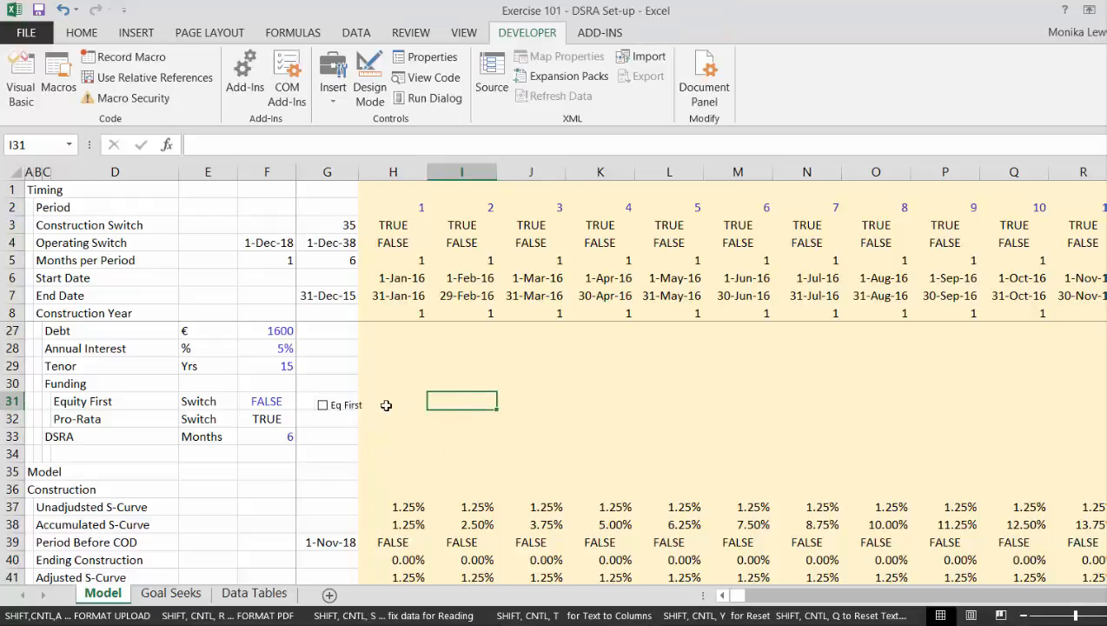
Link the Eq First check box to cell F31 on the Model sheet and tick it.
right_click(330, 409)
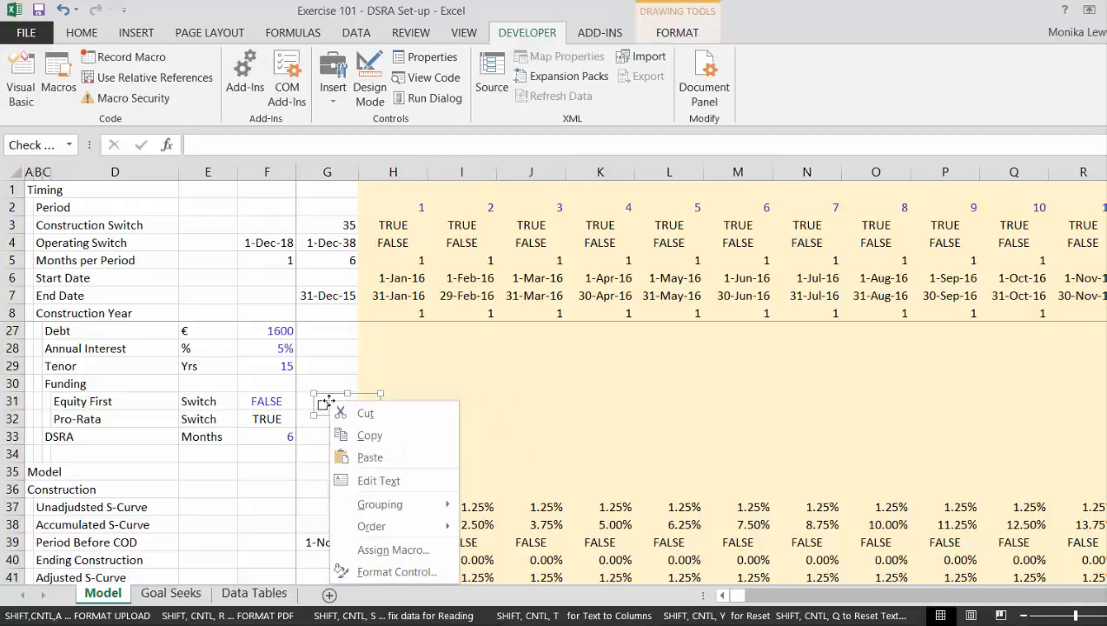
left_click(365, 571)
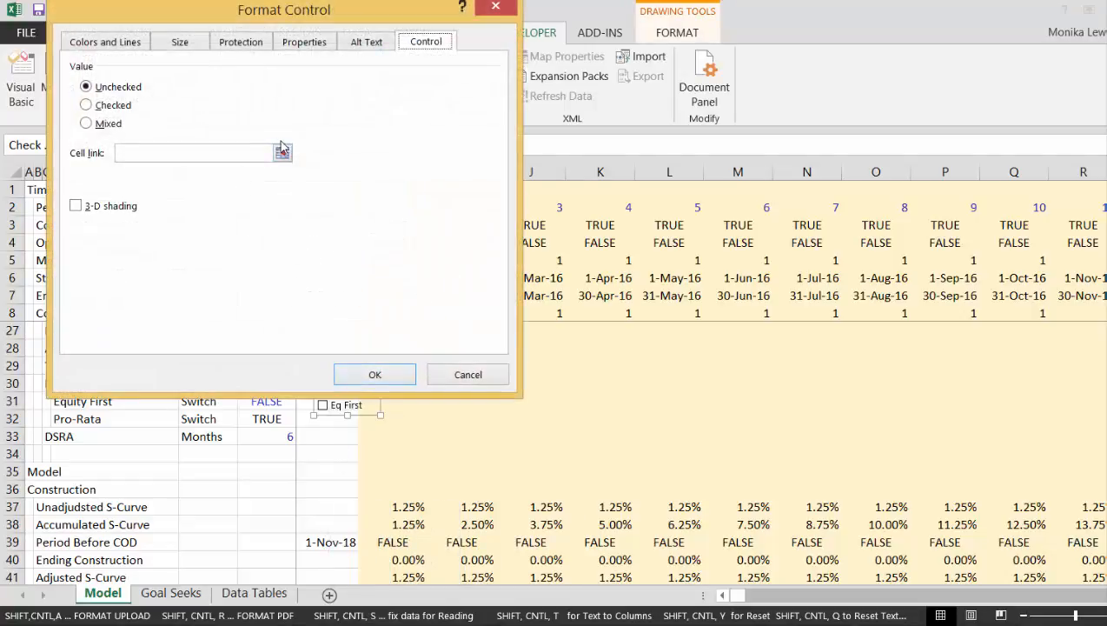
left_click(283, 153)
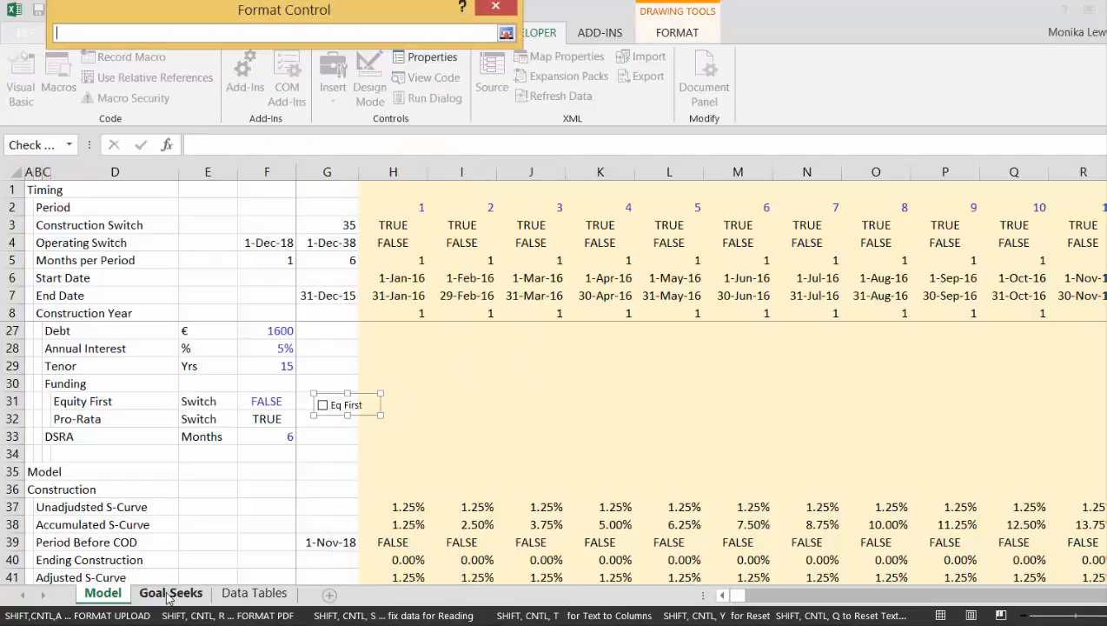
left_click(137, 597)
left_click(104, 596)
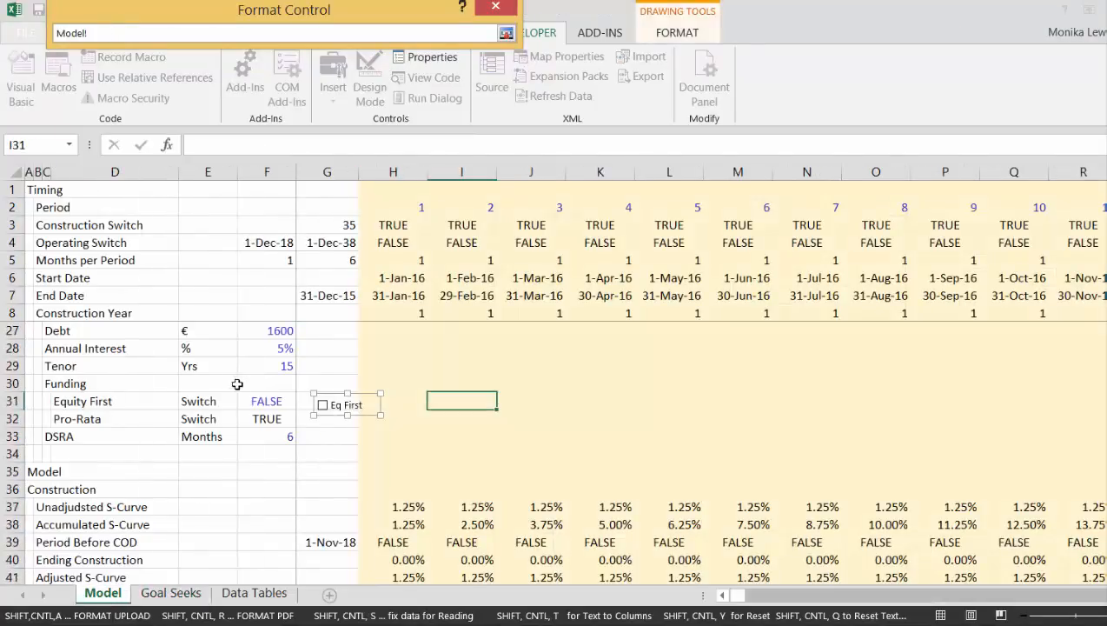
key("Return")
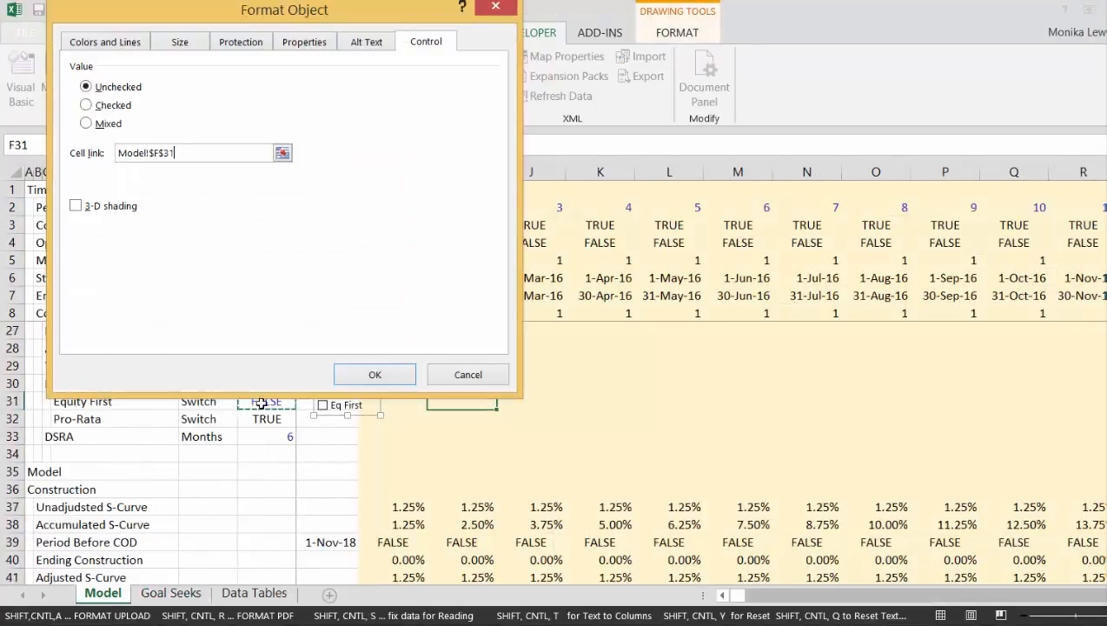
left_click(375, 375)
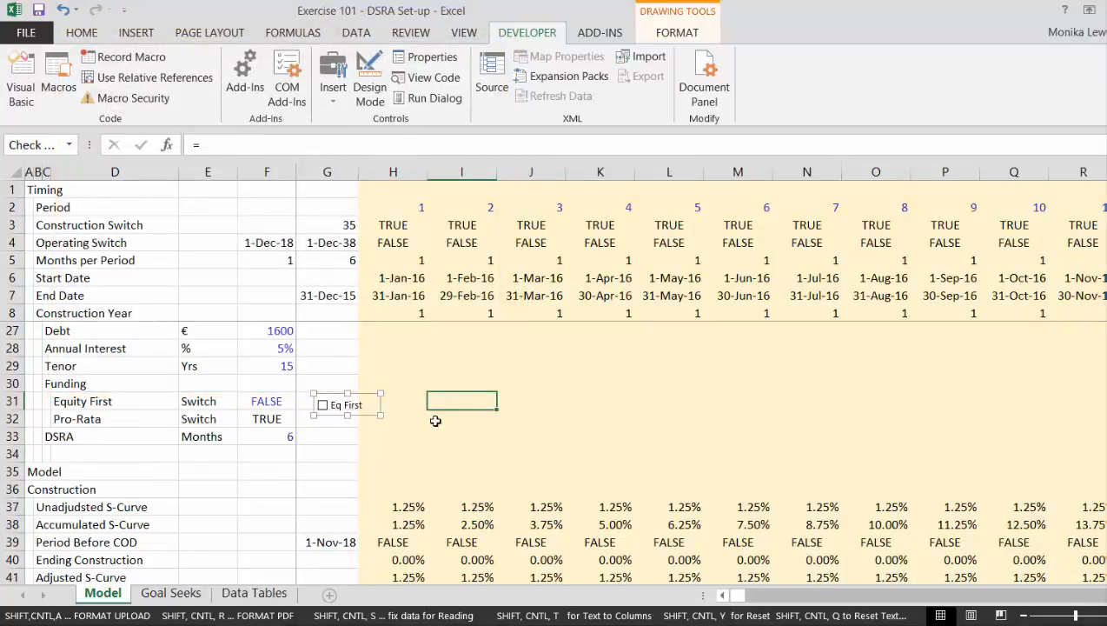
left_click(437, 421)
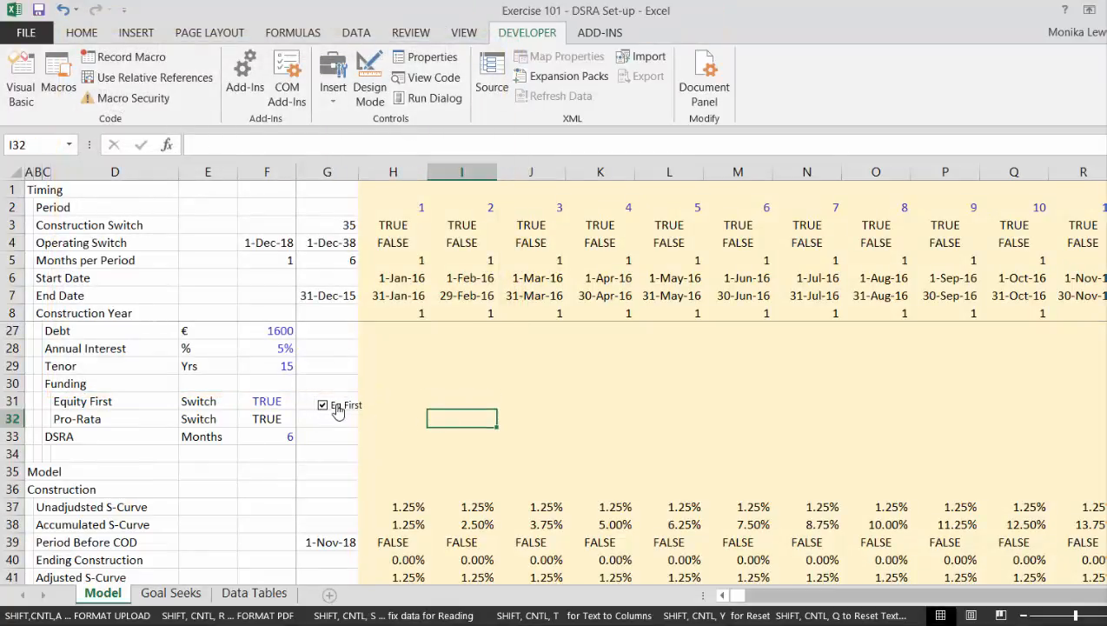
Enter the formula =NOT(F31) for the Pro-Rata switch in cell F32.
left_click(246, 420)
type("=")
key("Up")
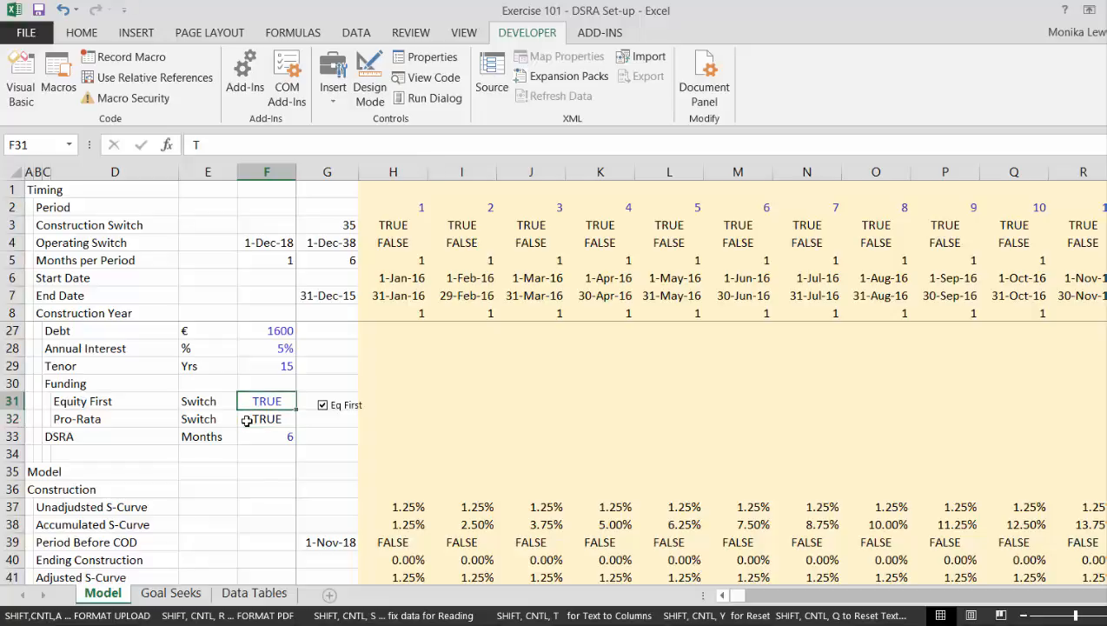
type(")")
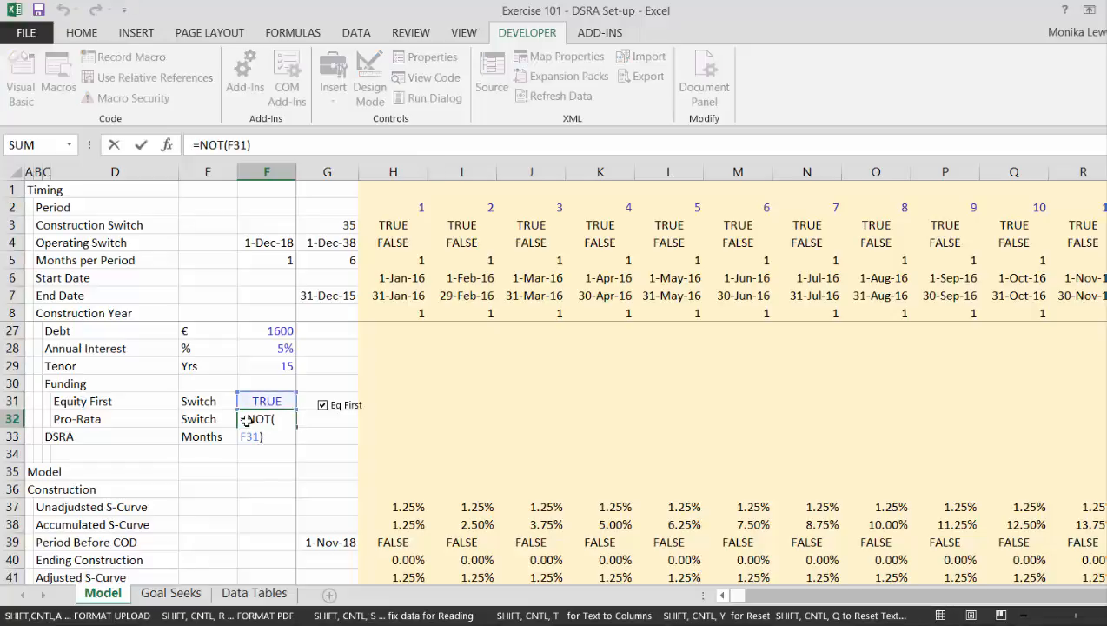
key("Return")
left_click(247, 420)
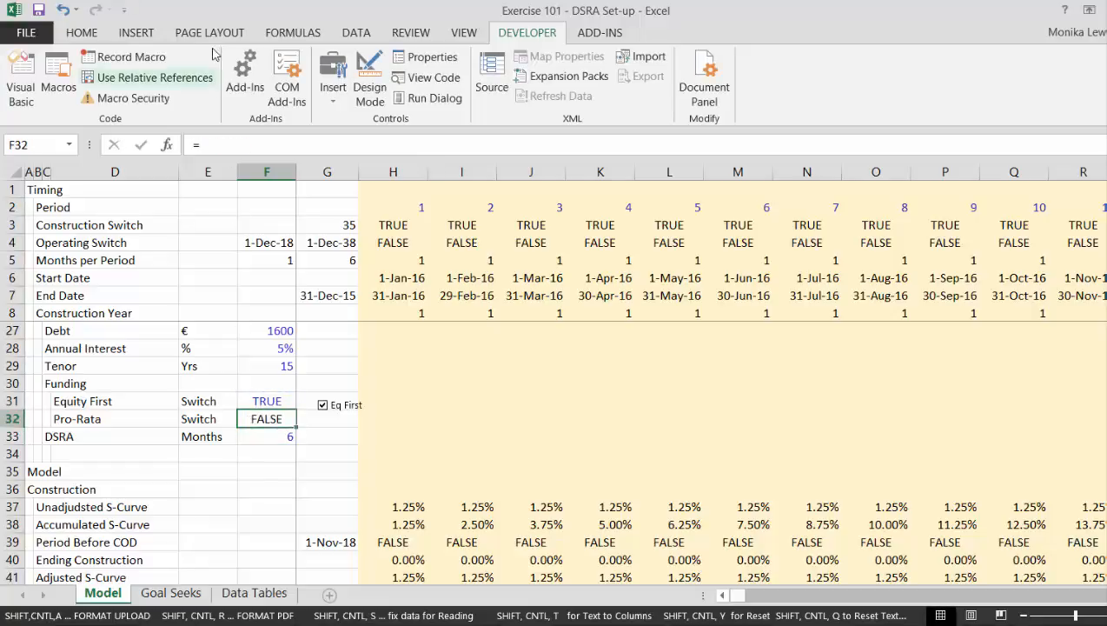
Set the workbook calculation mode to Automatic Except for Data Tables.
left_click(288, 36)
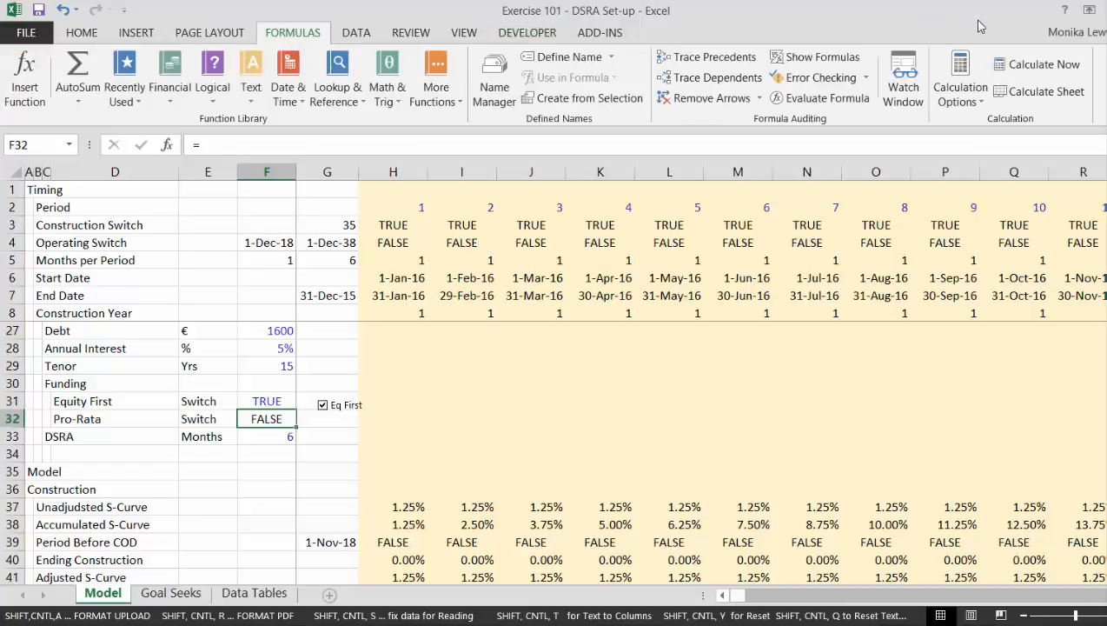
left_click(961, 92)
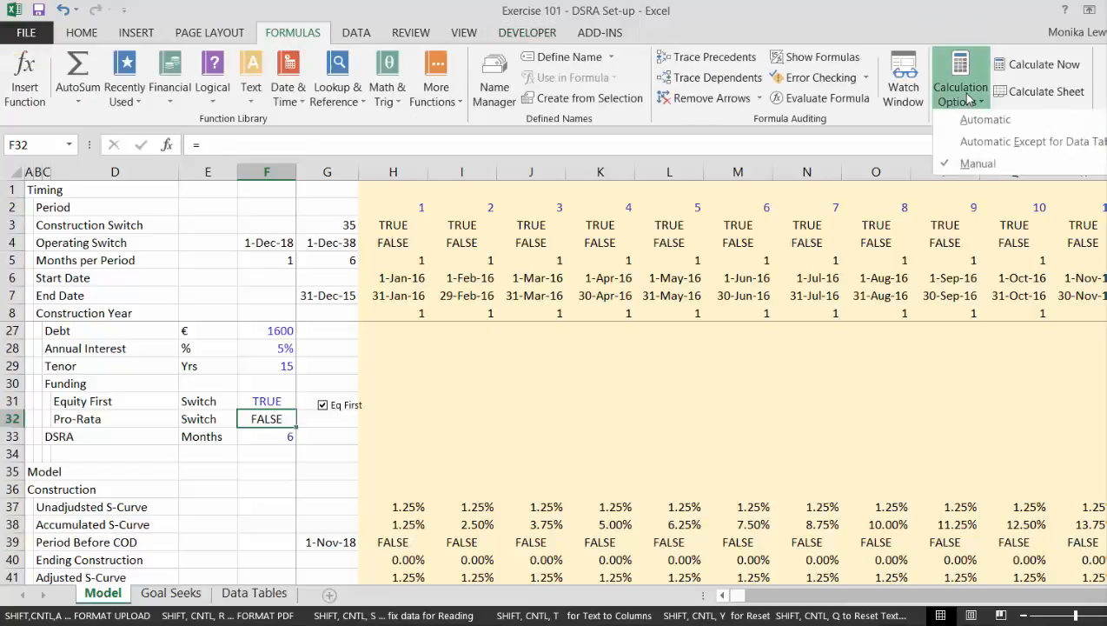
left_click(988, 153)
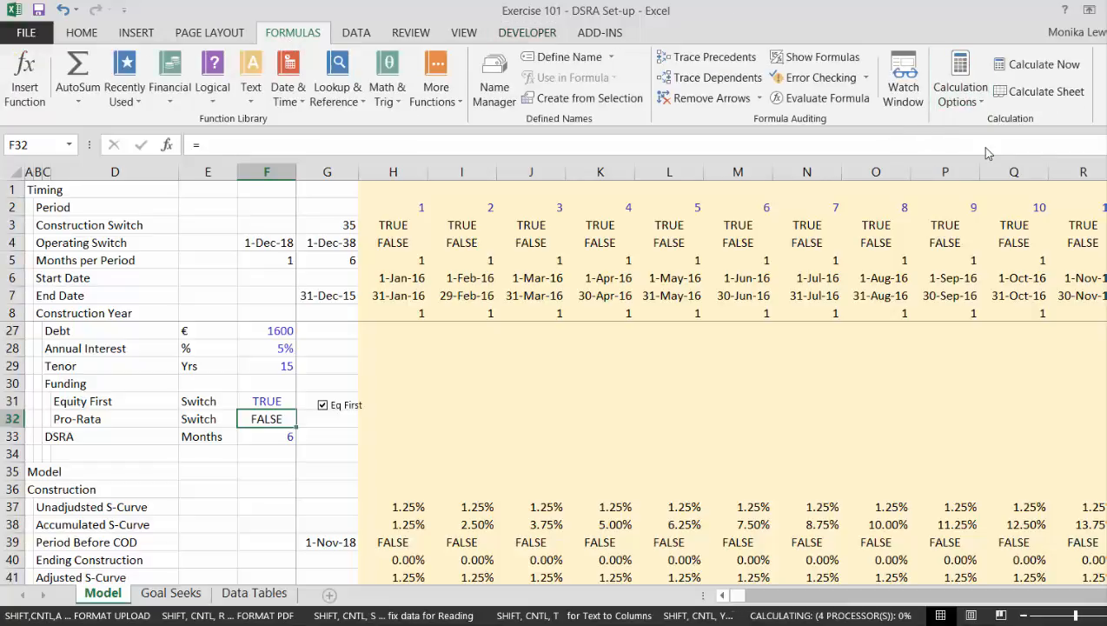
Examine the model from the construction rows through Summary Sources and Uses to the Debt Schedule and Permanent Debt.
left_click(657, 426)
key("Down")
key("Down")
key("Down")
key("Down")
key("Down")
key("Down")
key("Down")
key("Down")
key("Down")
key("Down")
key("Down")
key("Down")
key("Down")
key("Down")
key("Down")
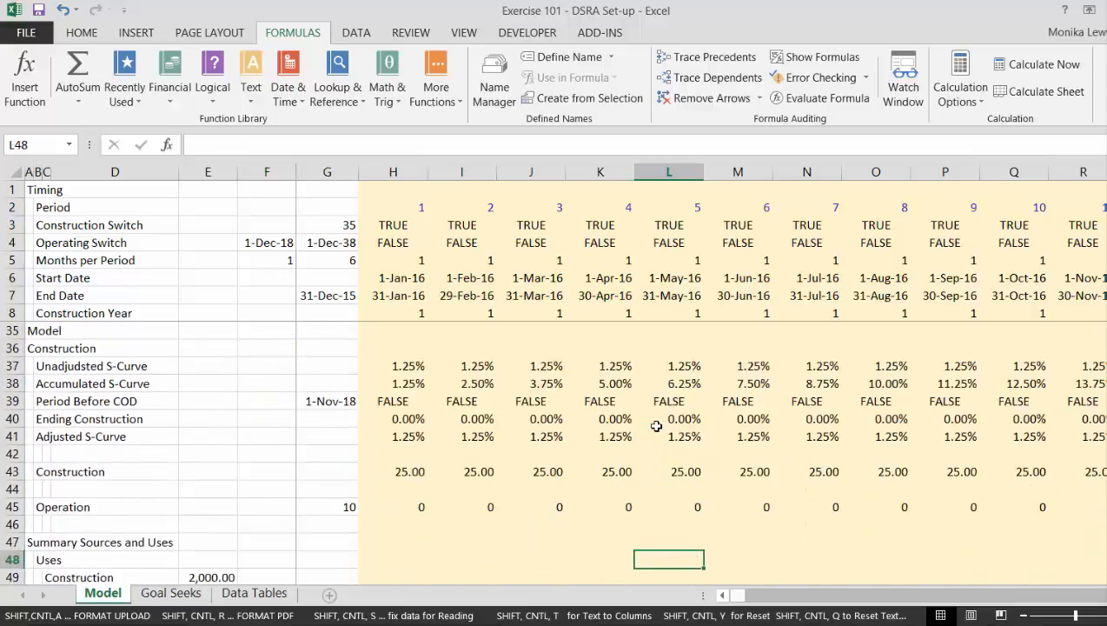
key("Down")
key("Down")
key("Down")
key("Down")
key("Down")
key("Down")
key("Down")
key("Down")
key("Down")
key("Down")
key("Left")
key("Left")
key("Left")
key("Left")
key("Left")
key("Left")
key("Left")
key("Left")
key("Left")
key("Left")
key("Left")
key("Up")
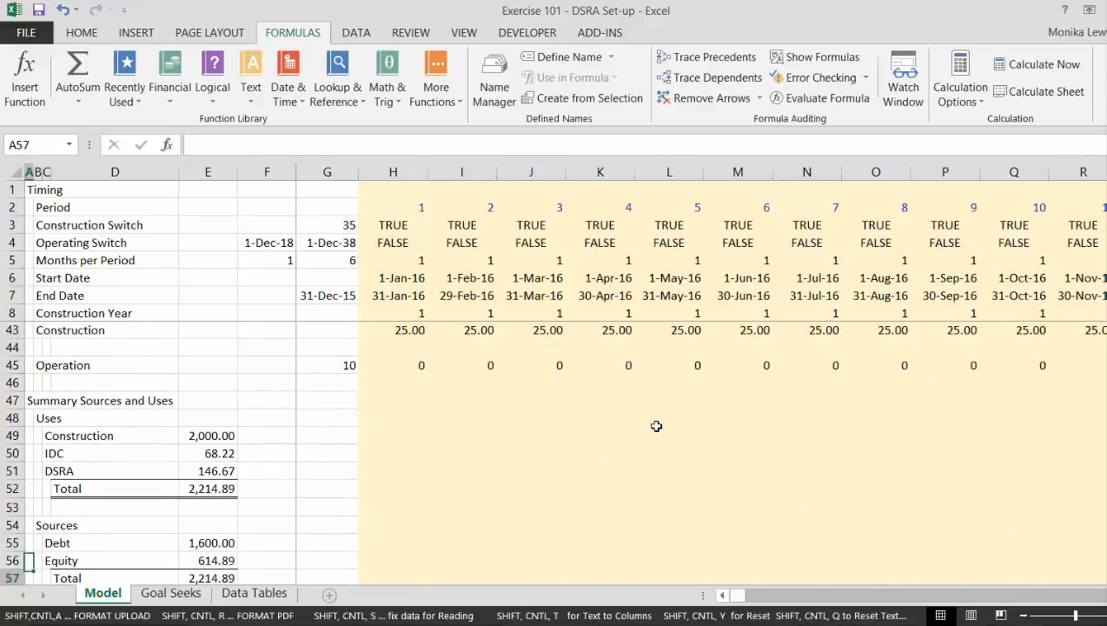
key("Down")
key("Down")
key("Down")
key("Down")
key("Down")
key("Down")
key("Down")
key("Down")
key("Down")
key("Down")
key("Down")
key("Down")
key("Down")
key("Down")
key("Down")
key("Down")
key("Down")
key("Down")
key("Down")
key("Down")
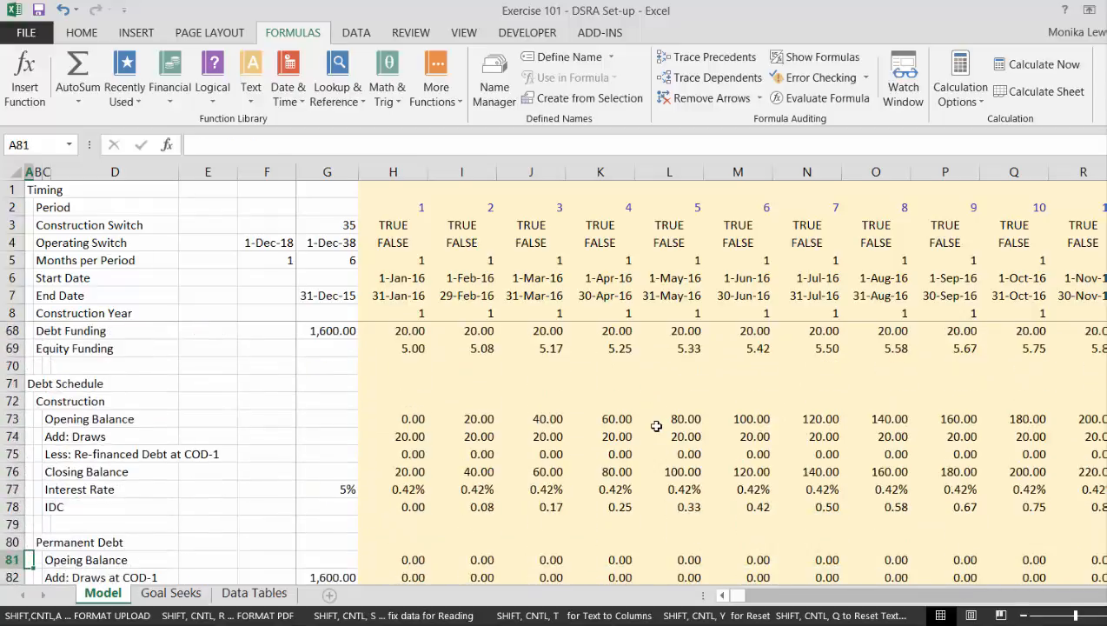
key("Down")
key("Down")
key("Down")
key("Down")
key("Down")
key("Down")
Examine the Funding and Sources sections, including the Debt Funding Percent, Debt Funding and Equity Funding rows.
key("Up")
key("Up")
key("Up")
key("Up")
key("Up")
key("Up")
key("Up")
key("Up")
key("Up")
key("Up")
key("Up")
key("Up")
key("Up")
key("Up")
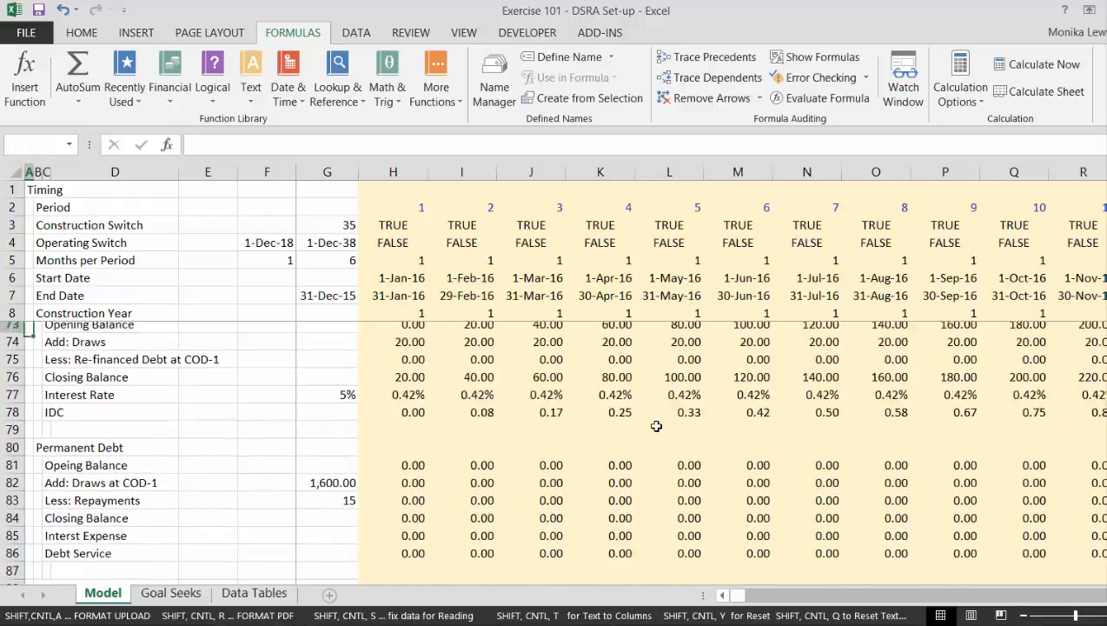
key("Up")
key("Up")
key("Up")
key("Up")
key("Up")
key("Up")
key("Up")
key("Up")
key("Up")
key("Up")
key("Up")
key("Up")
key("Up")
key("Up")
key("Up")
key("Up")
key("Up")
key("Up")
key("Down")
key("Down")
key("Down")
key("Down")
key("Down")
key("Down")
key("Down")
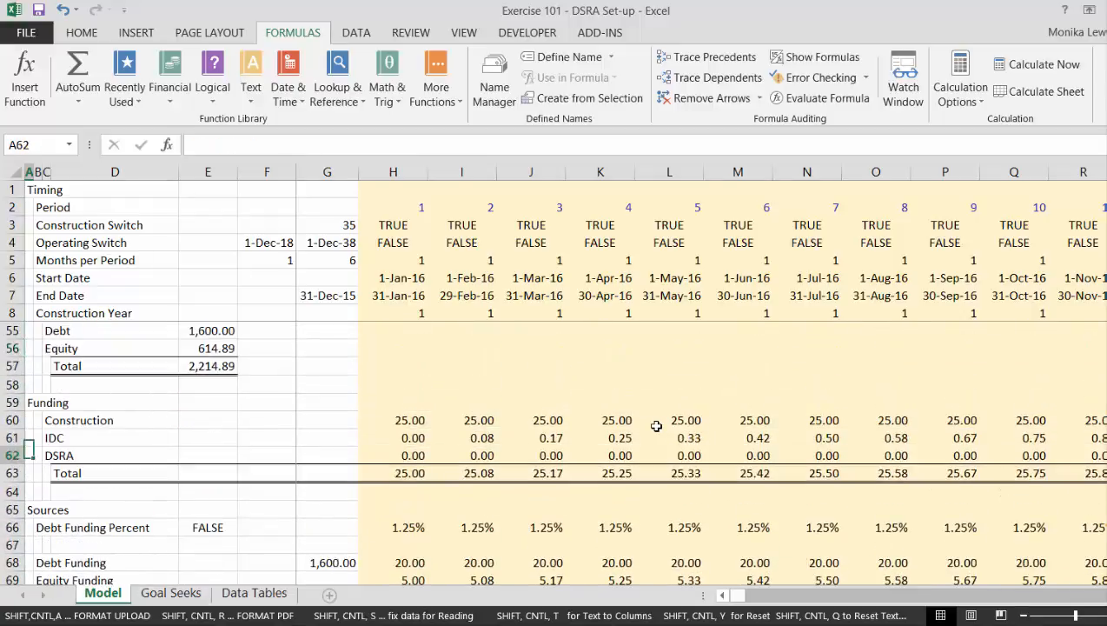
key("Down")
key("Down")
key("Down")
key("Down")
key("Down")
key("Down")
key("Up")
key("Down")
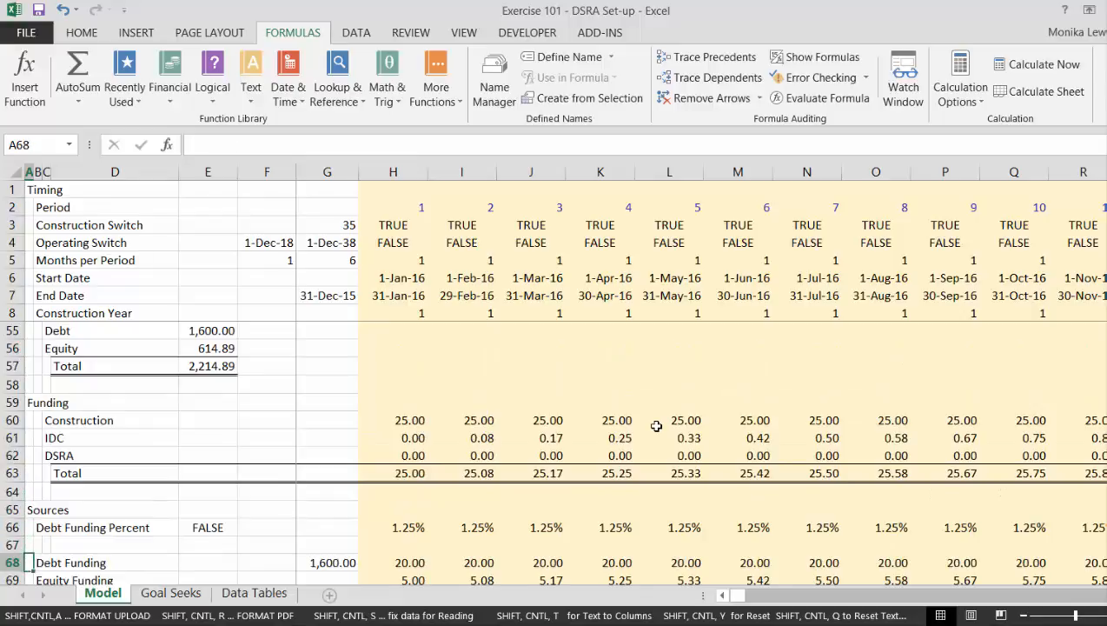
key("Down")
key("Down")
key("Down")
key("Down")
key("Down")
key("Down")
key("Up")
key("Up")
key("Up")
key("Up")
key("Up")
key("Up")
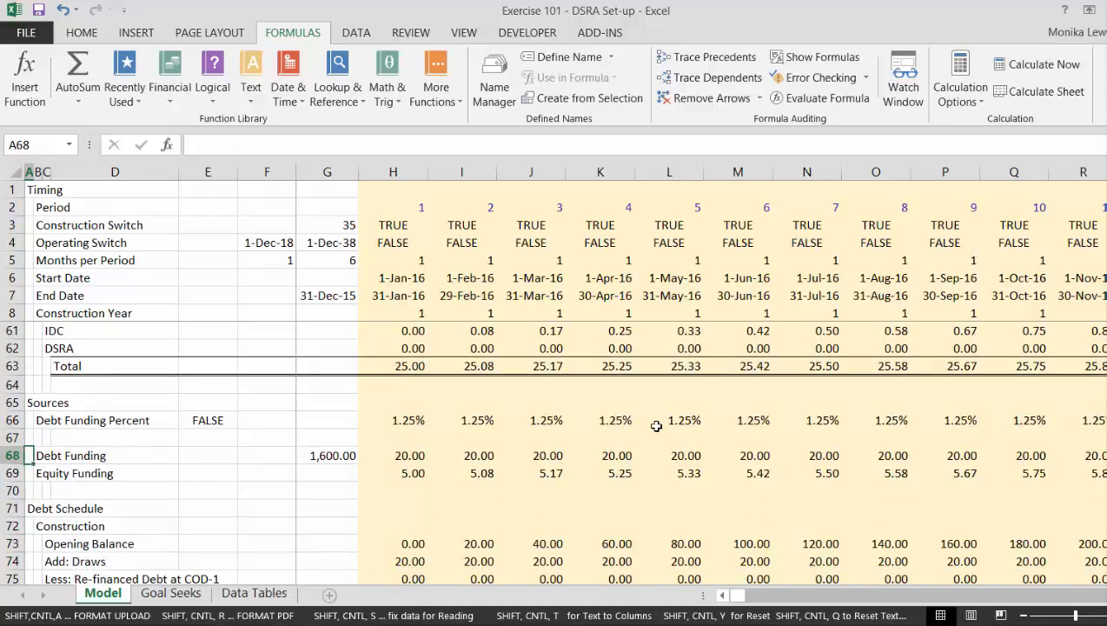
Insert four blank rows above the Debt Funding Percent row in the Sources section.
key("Up")
key("Up")
key("shift+space")
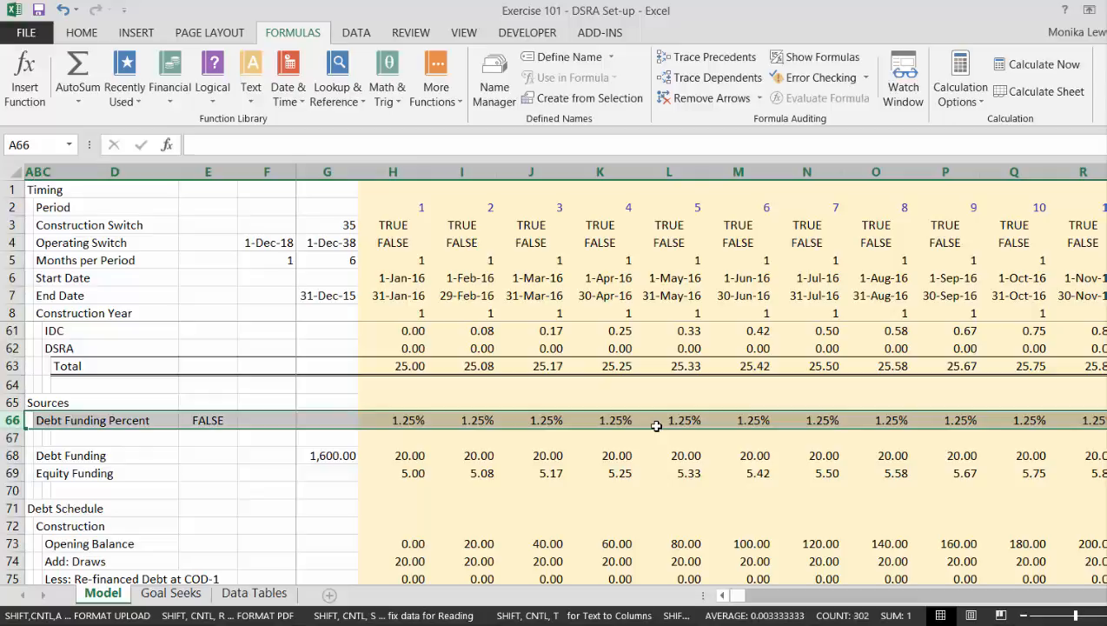
key("ctrl+plus")
key("ctrl+plus")
key("ctrl+plus")
key("ctrl+plus")
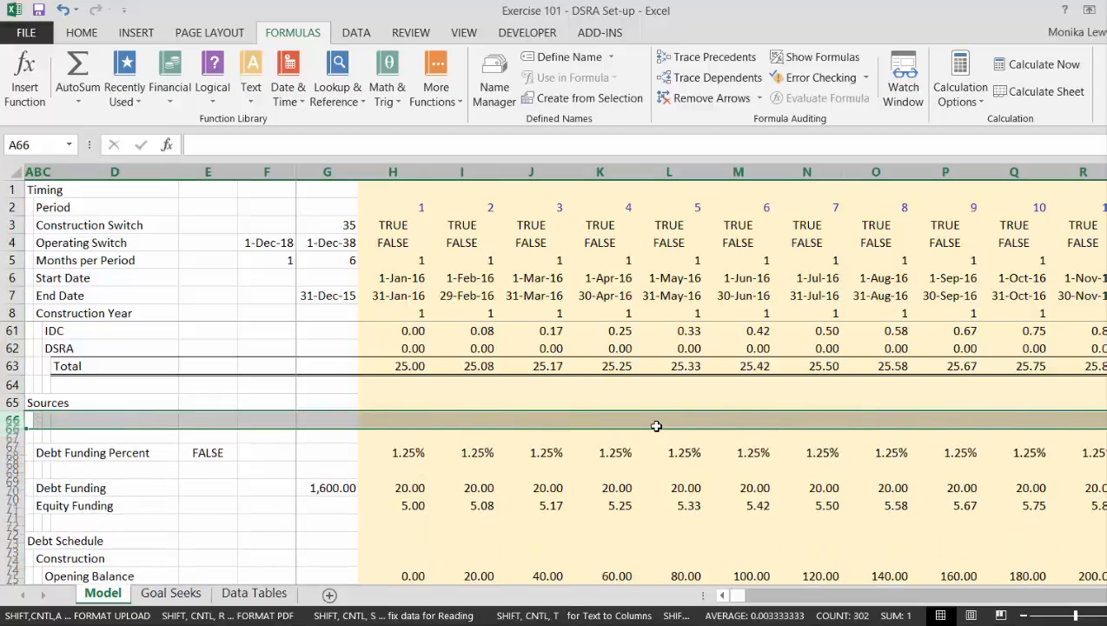
Label cell B66, directly under the Sources heading, as Equity Commitment.
key("Right")
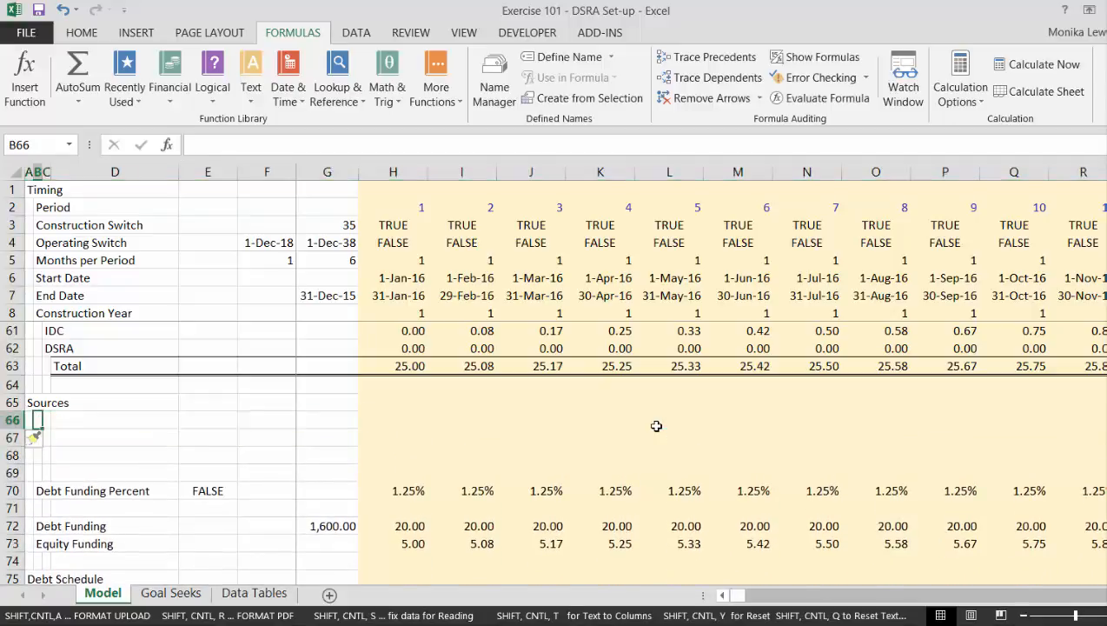
type("Equity")
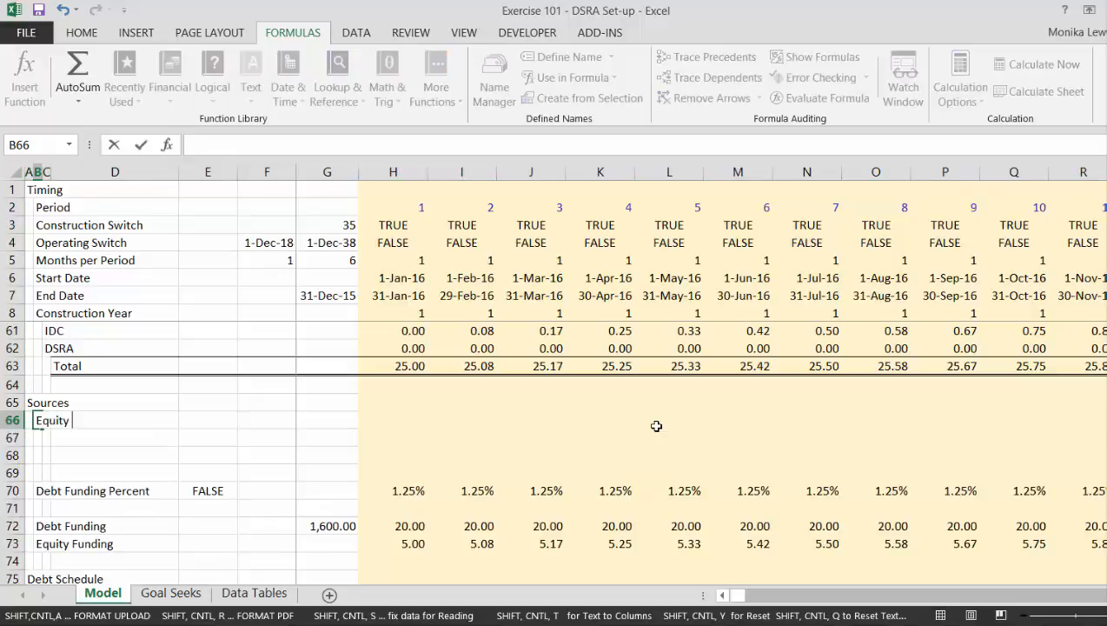
type(" Commitment")
key("Return")
Link Equity Commitment in cell G66 to the Equity amount in E56 of the Summary Sources and Uses.
key("Up")
key("Right")
key("Right")
key("Right")
key("Right")
key("Right")
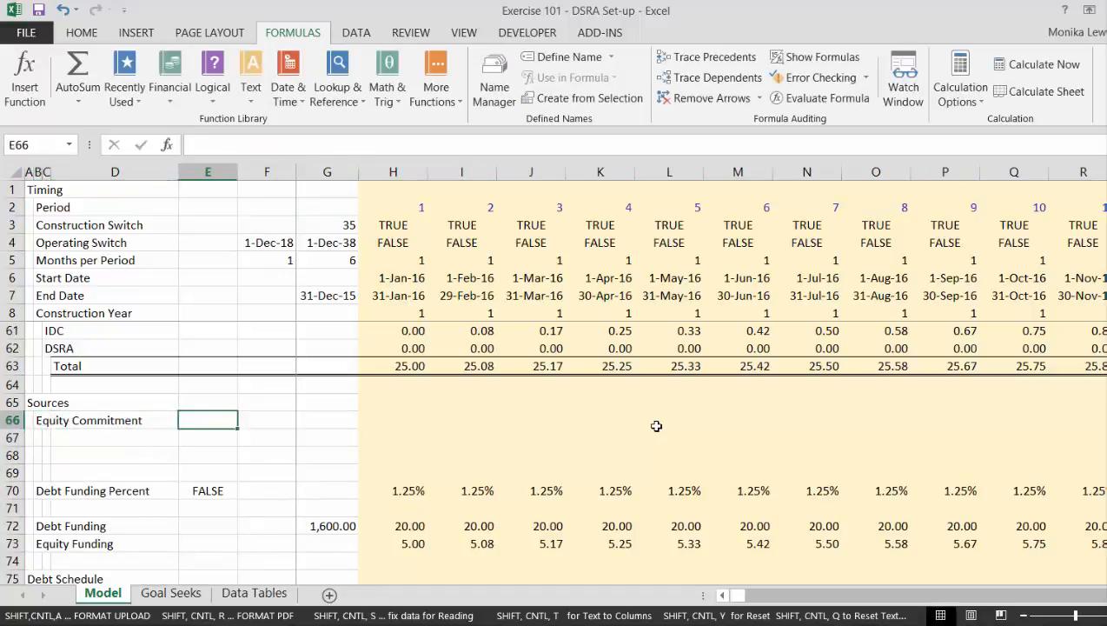
type("=")
key("Up")
key("Up")
key("Up")
key("Up")
key("Up")
key("Up")
key("Up")
key("Up")
key("Up")
key("Up")
key("Up")
key("Up")
key("Up")
key("Up")
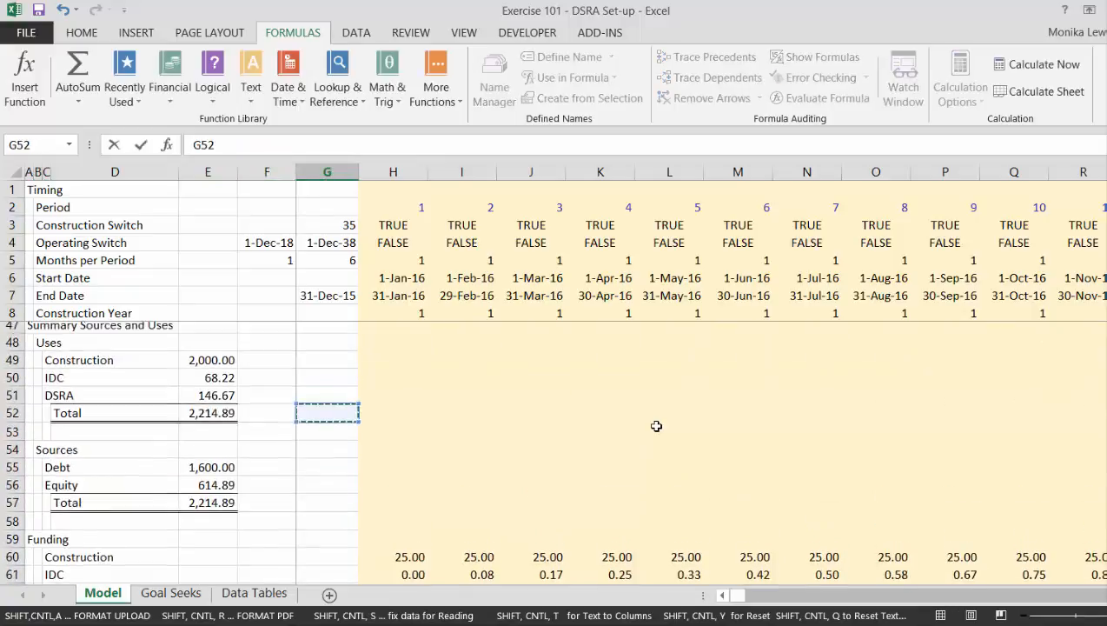
key("Left")
key("Left")
key("Down")
key("Down")
key("Down")
key("Down")
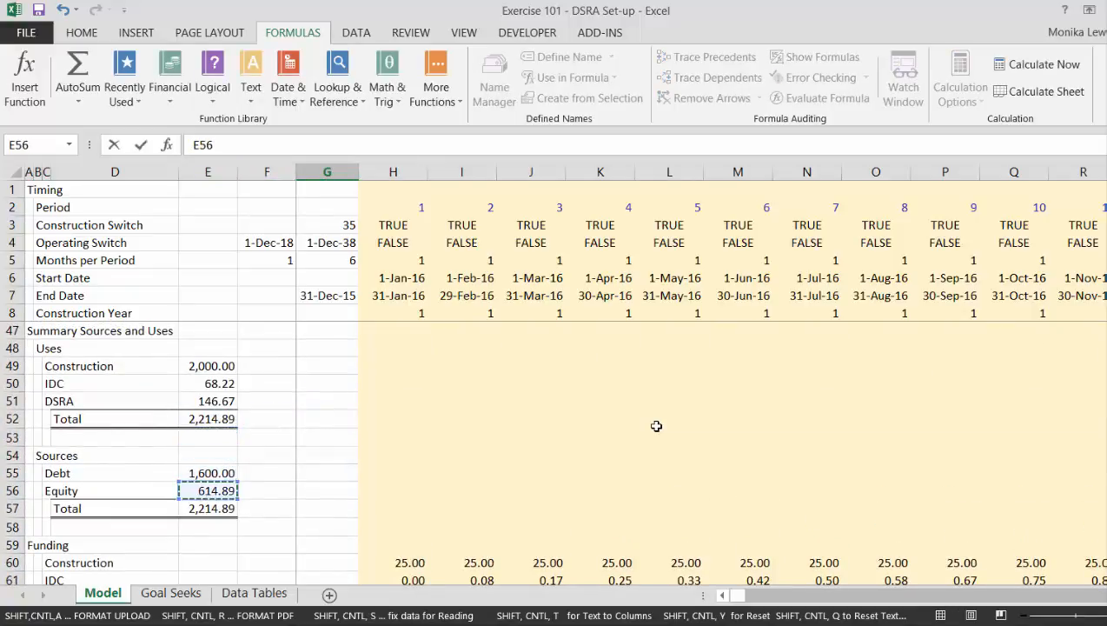
key("Return")
Link H66 to the Equity Commitment in G66 with a locked reference and fill the formula across all periods of the row.
key("Up")
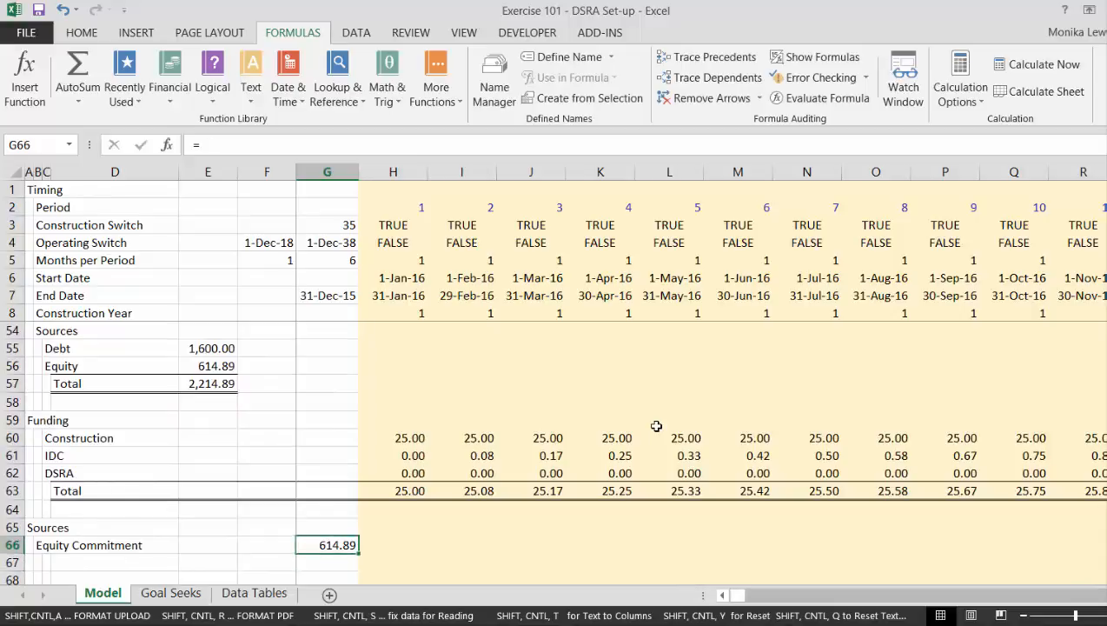
key("Right")
type("=")
key("Left")
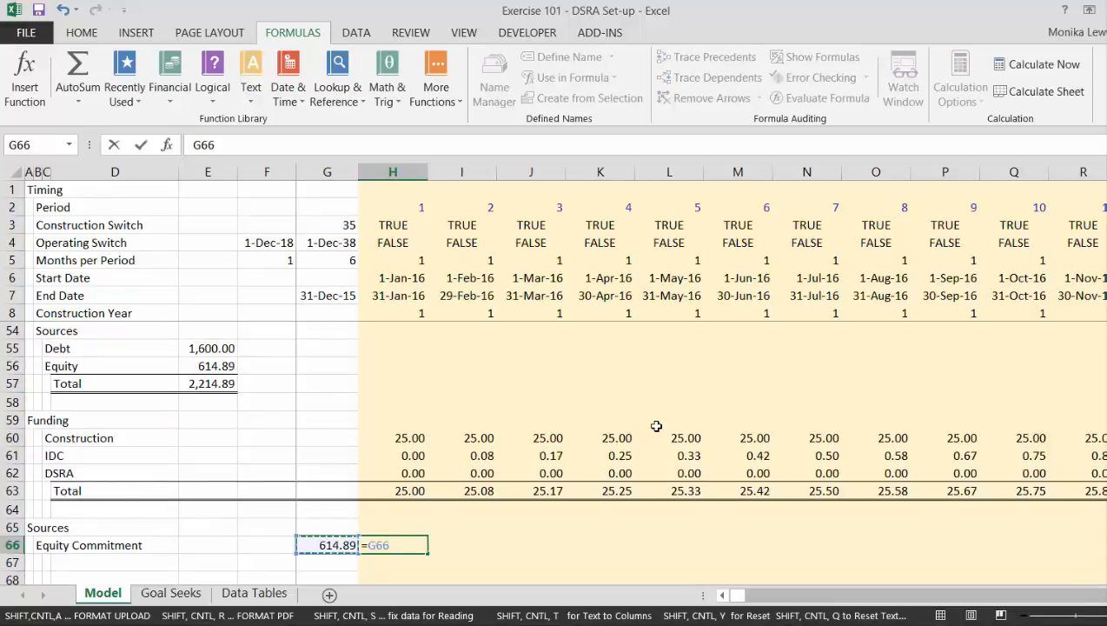
key("F4")
key("Return")
key("Up")
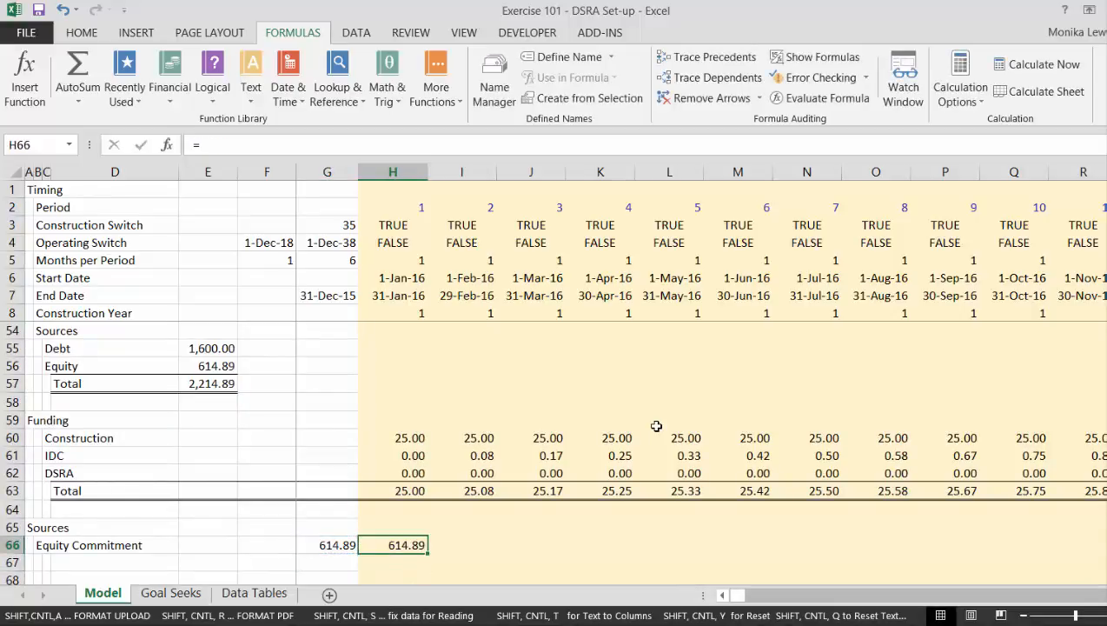
key("ctrl+shift+Right")
key("ctrl+r")
key("Down")
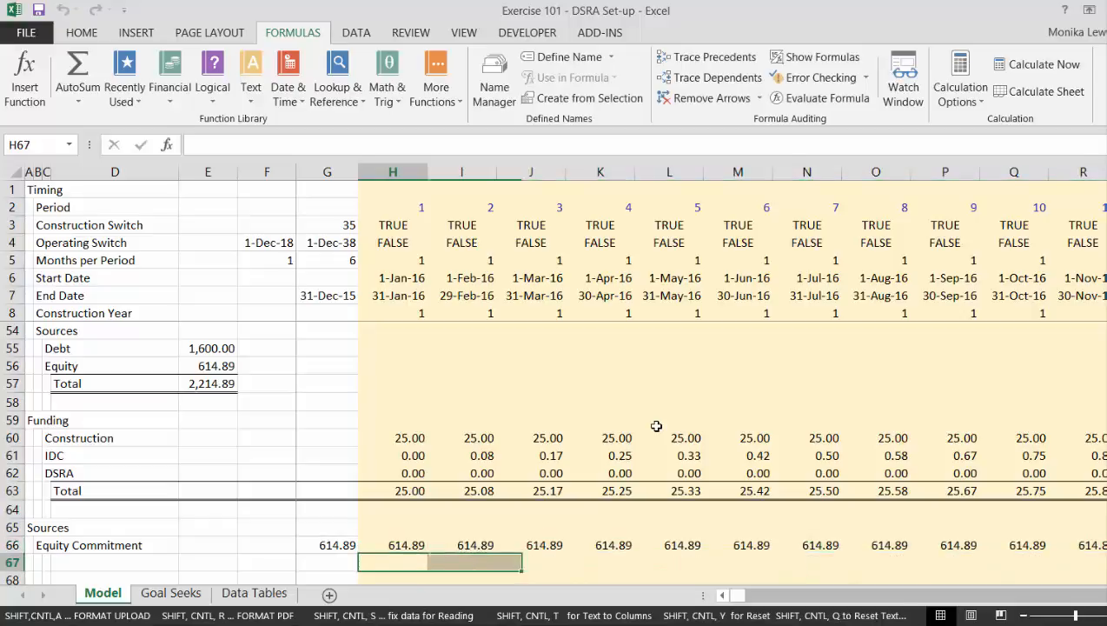
Insert three more blank rows directly below the Equity Commitment row.
key("Left")
key("Left")
key("Left")
key("Left")
key("Left")
key("Left")
key("Down")
key("Down")
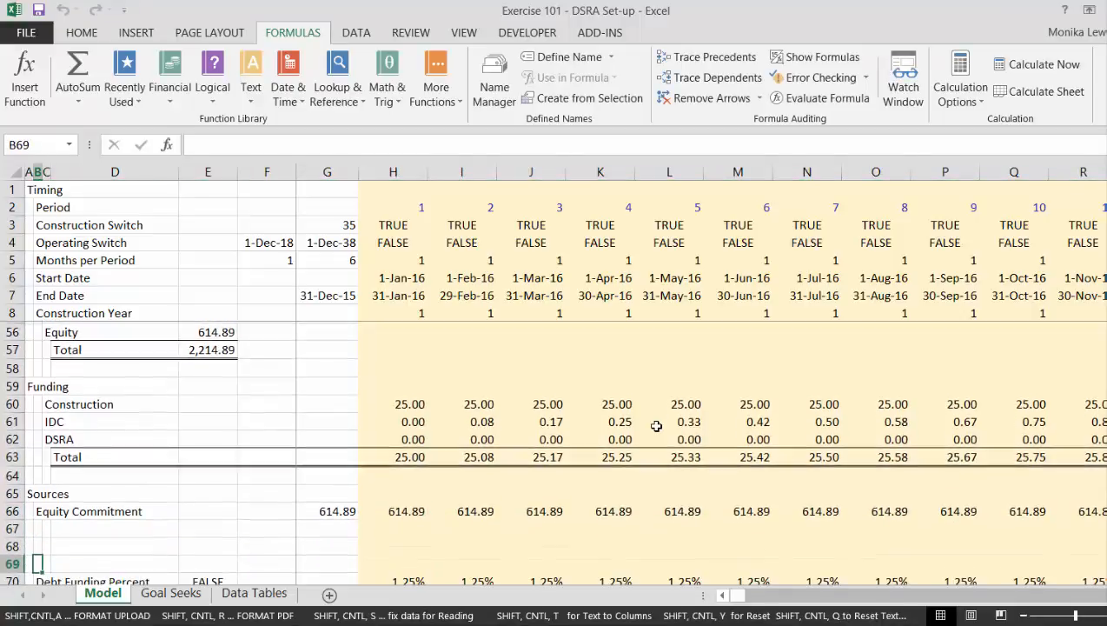
key("Up")
key("Up")
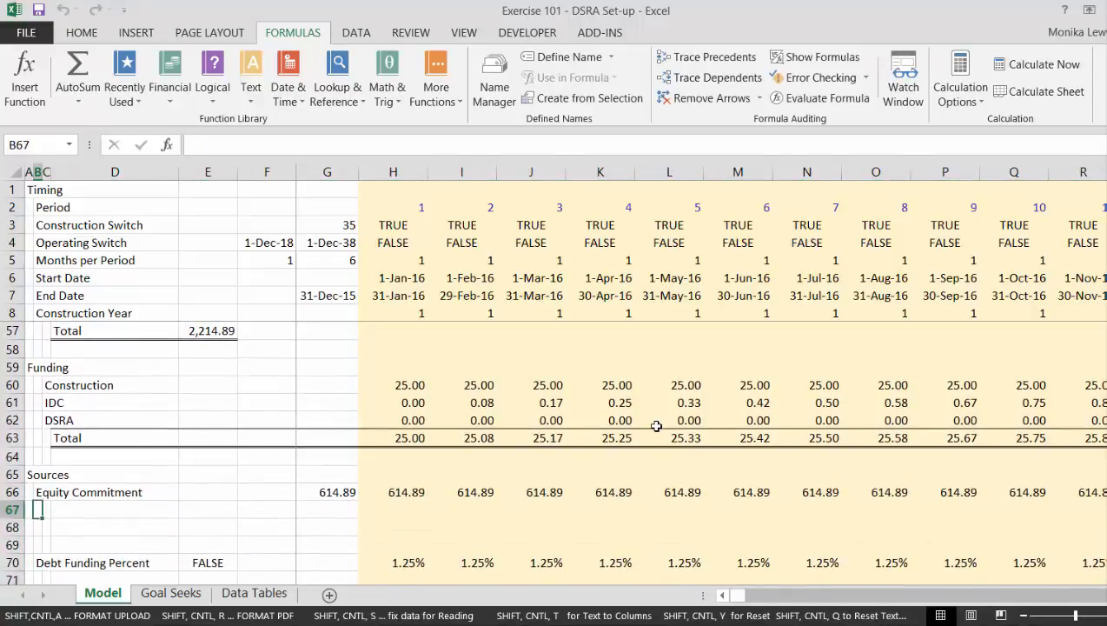
key("shift+space")
key("ctrl+shift+equal")
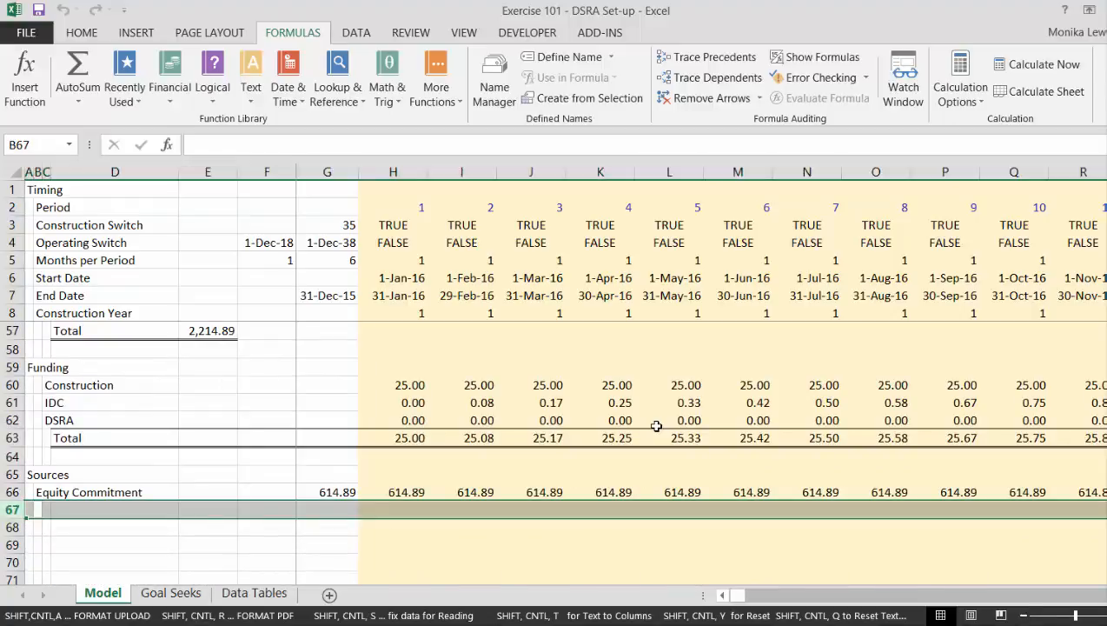
key("Left")
key("Right")
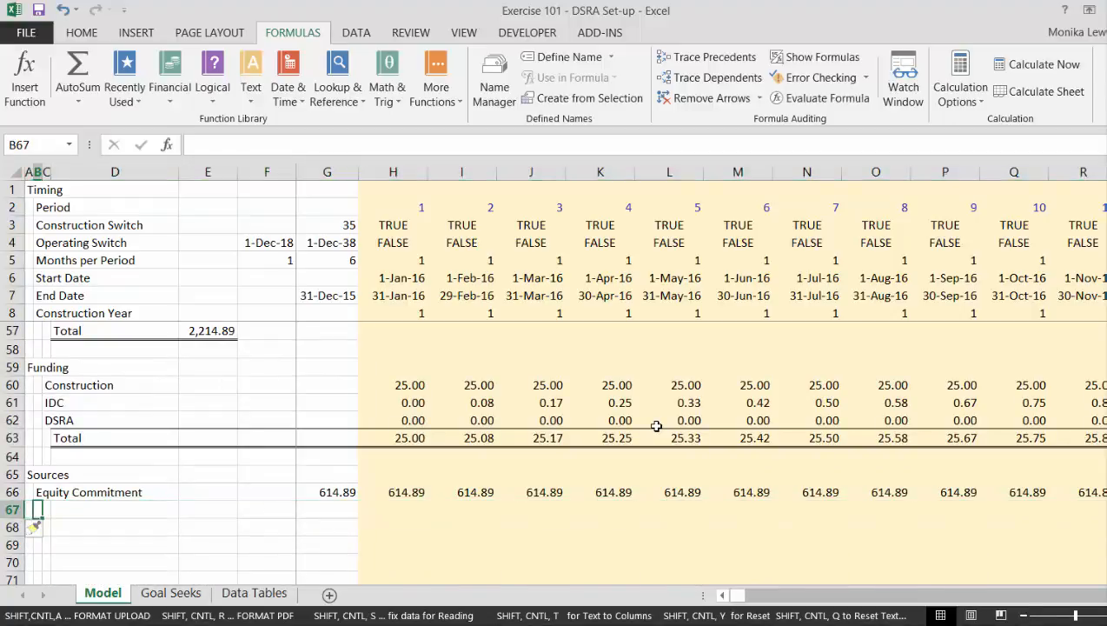
Add the row labels Less: Opening Balance in B67 and Remaining Equity to Fund in B68.
type("Less: ")
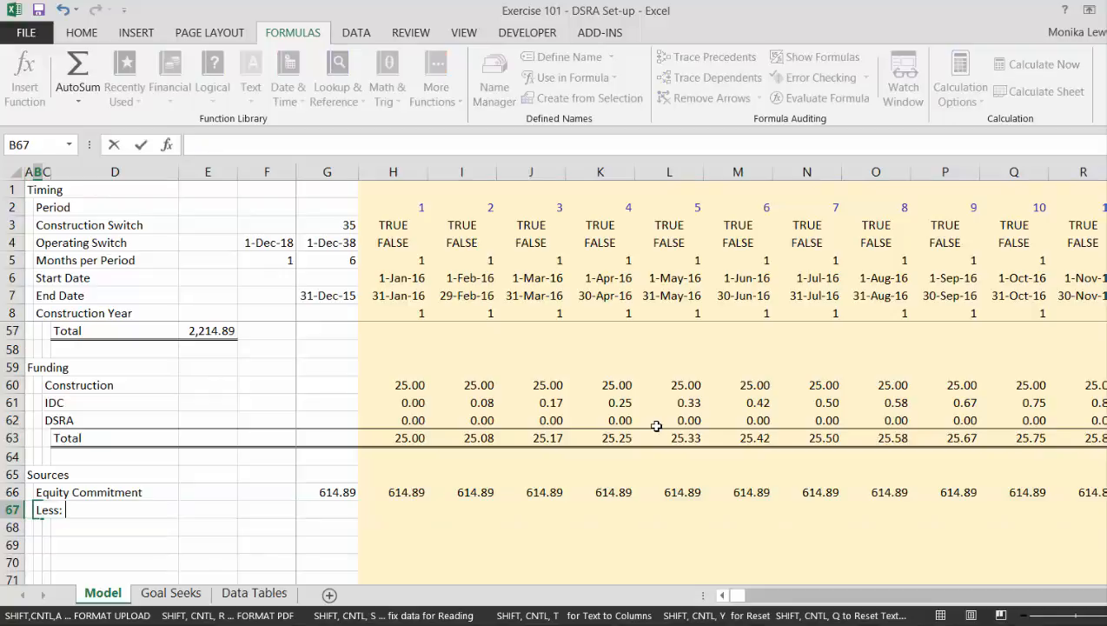
type("Opening Bala")
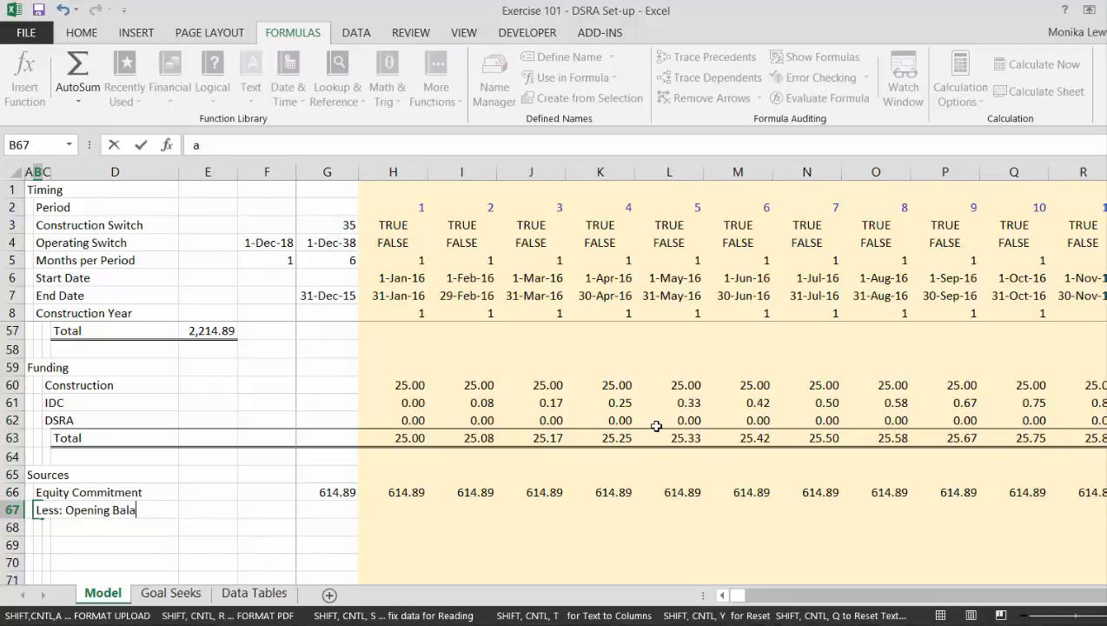
type("nce")
key("Return")
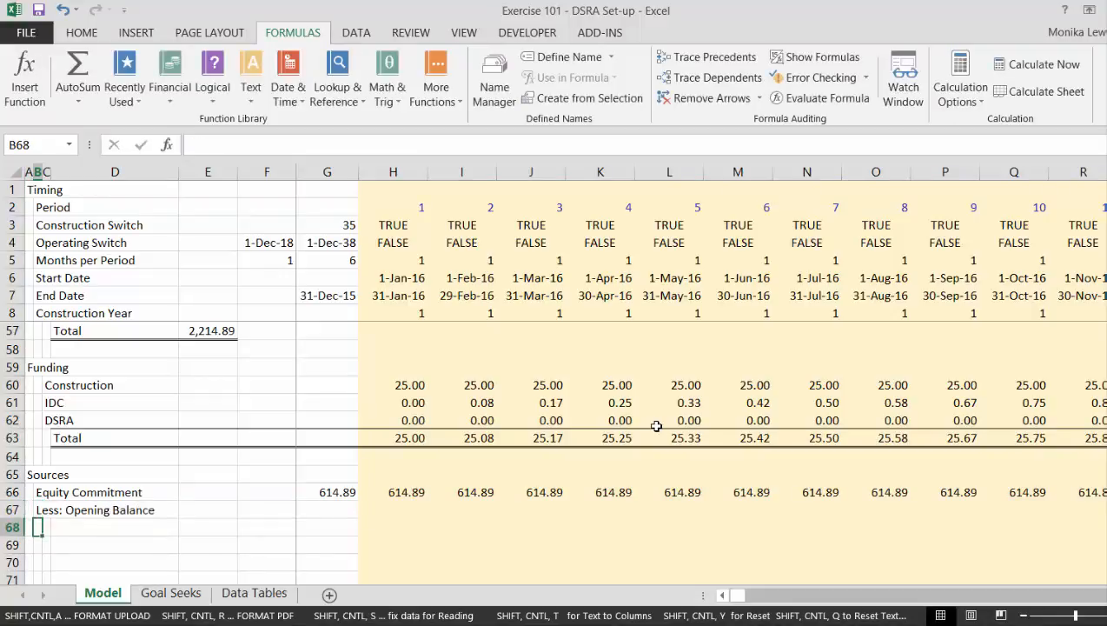
type("Remaining Equity to")
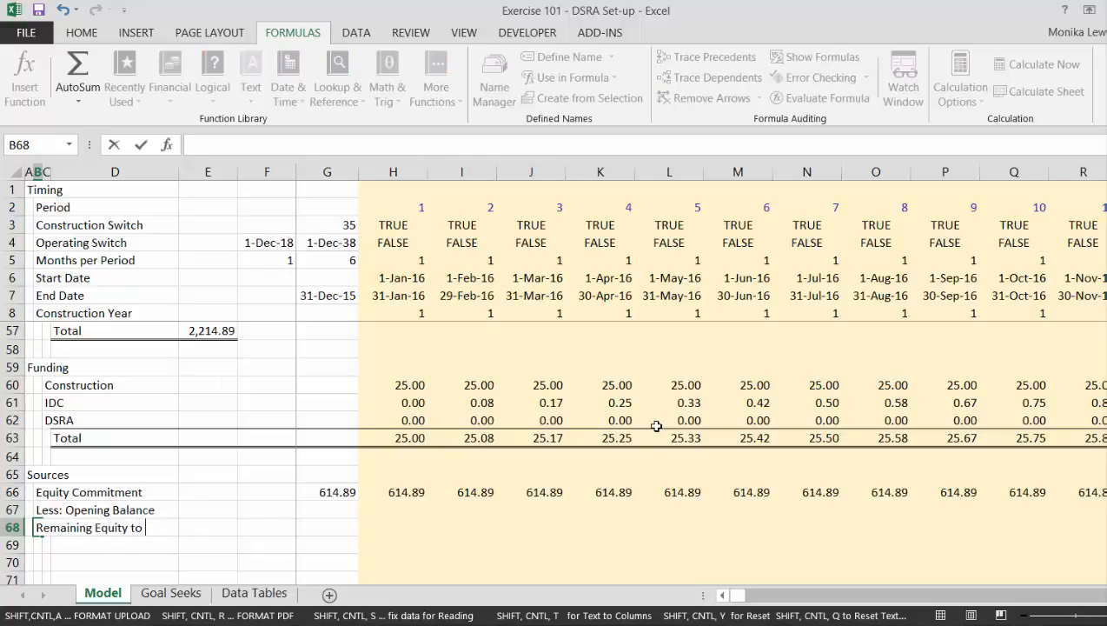
type(" Fund")
key("Return")
key("Return")
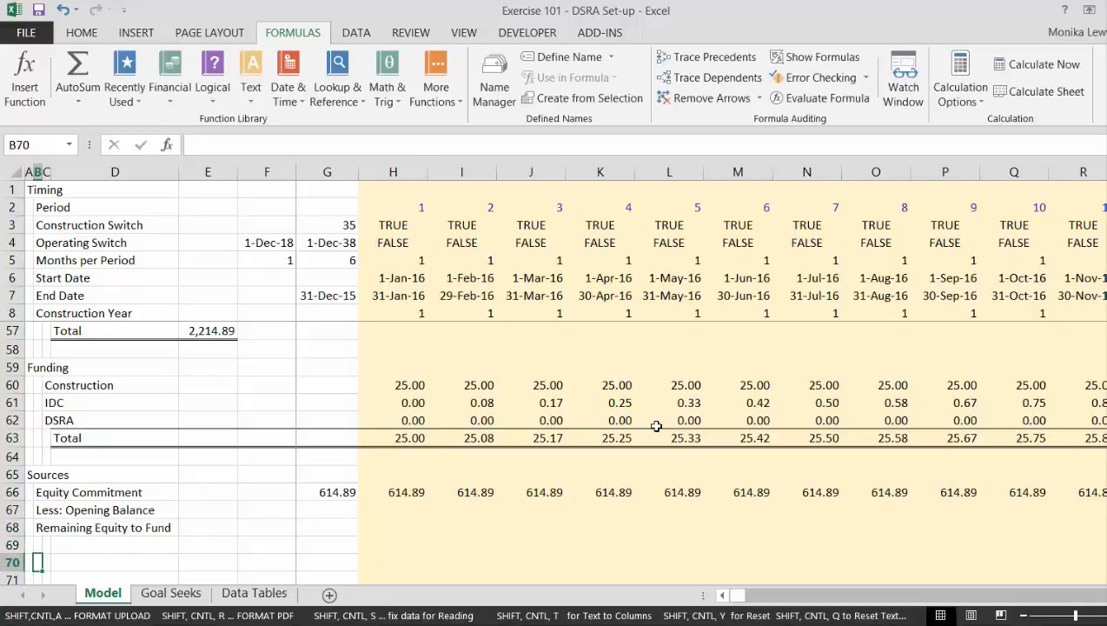
Add the row labels Opening Balance in B70 and Add: Equity Contributed in Period in B71.
type("Opening Balance")
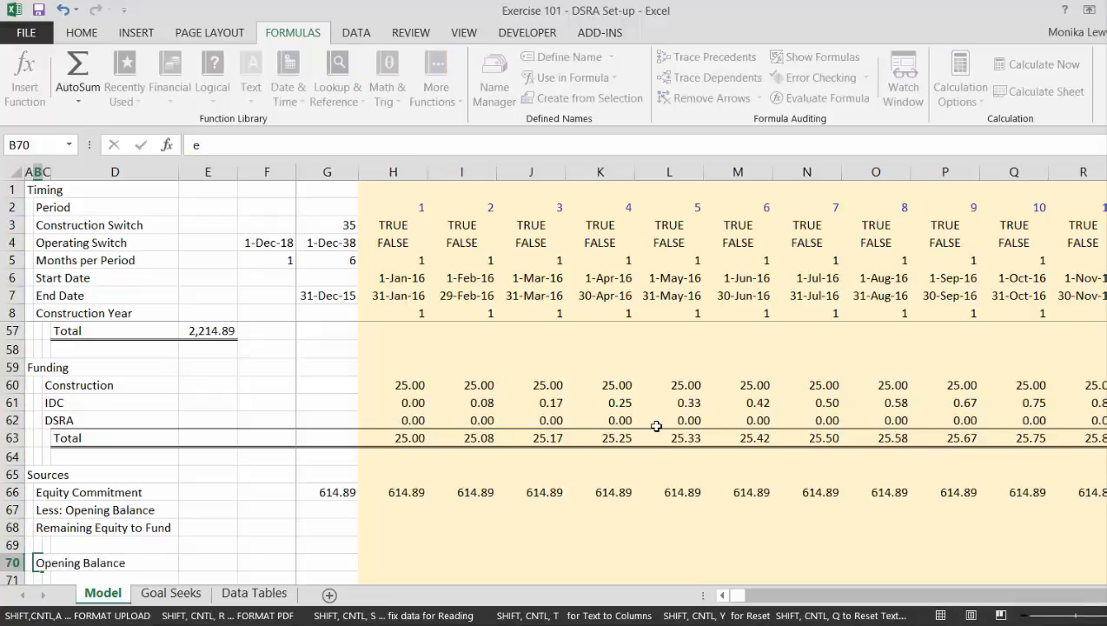
key("Return")
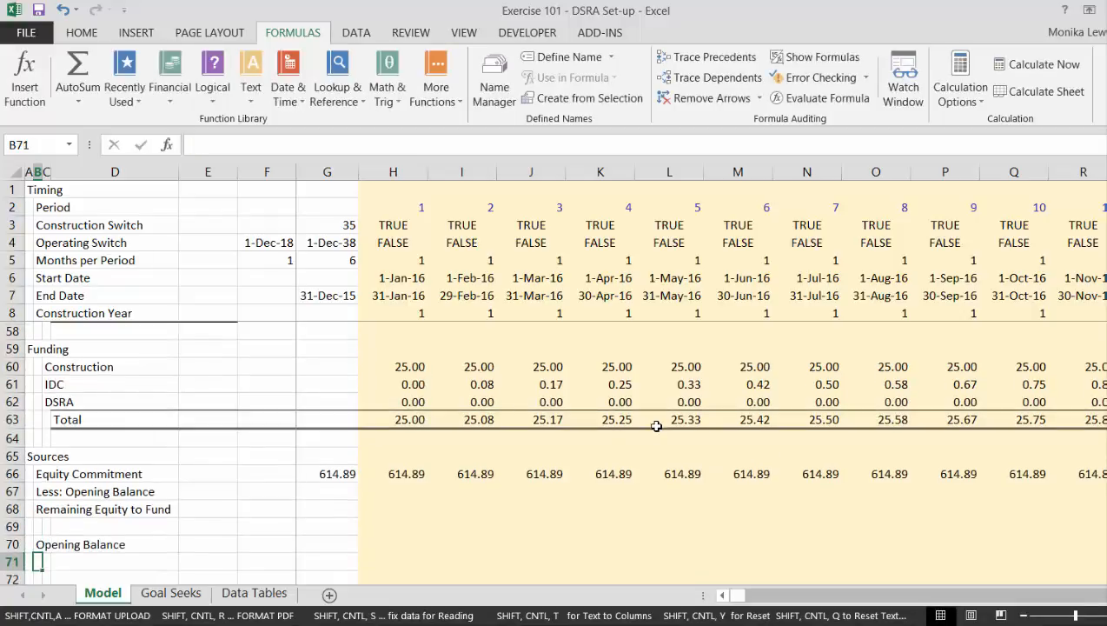
type("Add: Equity Contributed in")
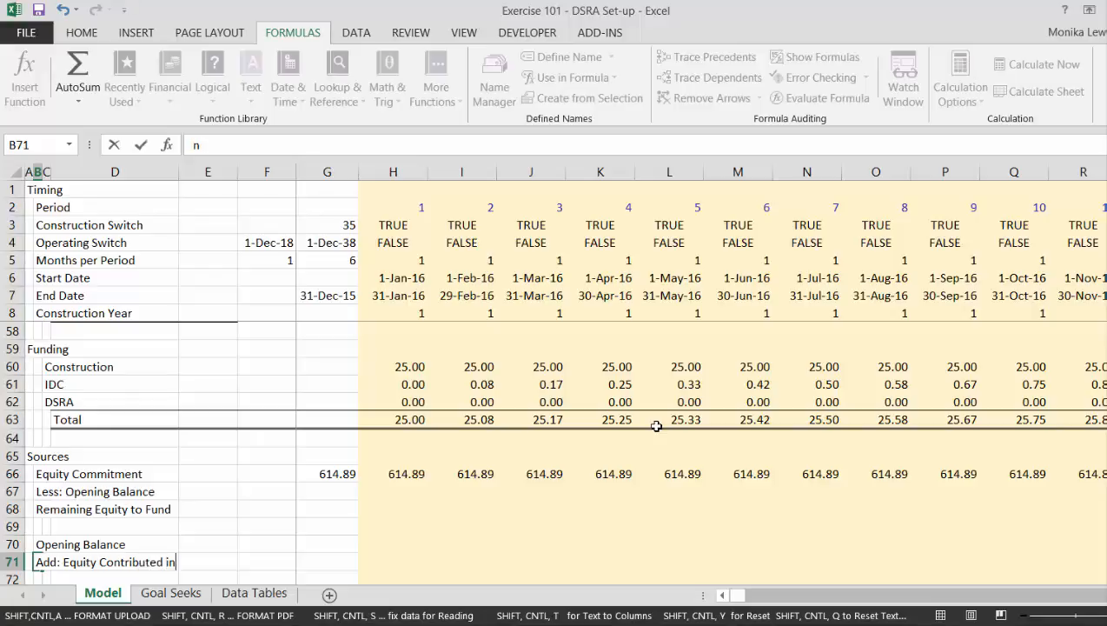
type("od")
key("Return")
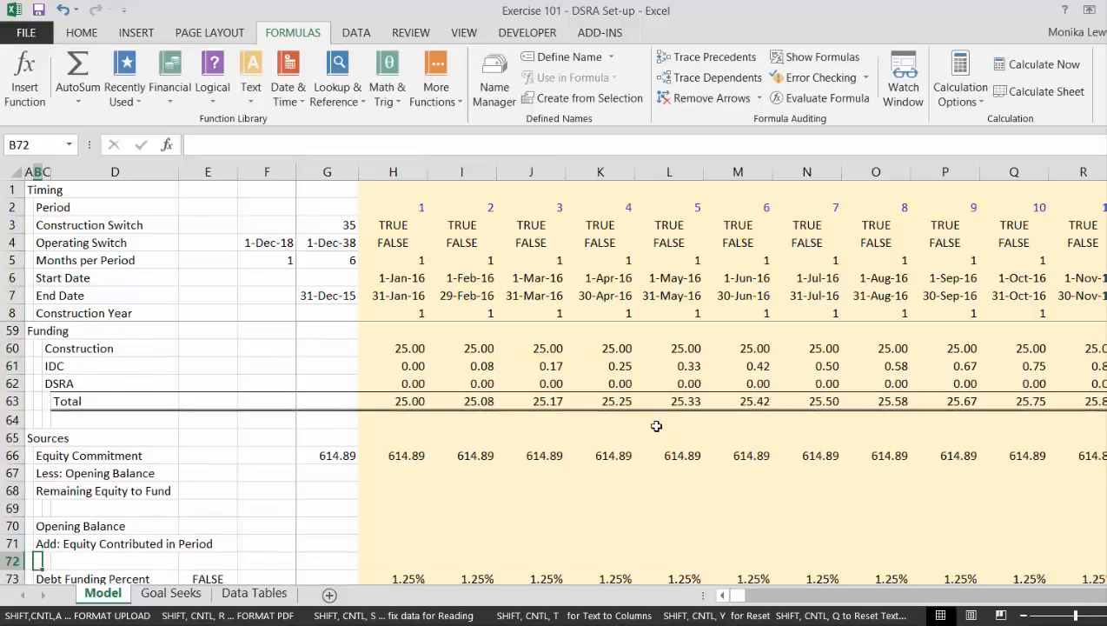
Insert blank rows at row 72 above Debt Funding Percent and label B72 as Closing Balance.
key("shift+space")
key("ctrl+shift+plus")
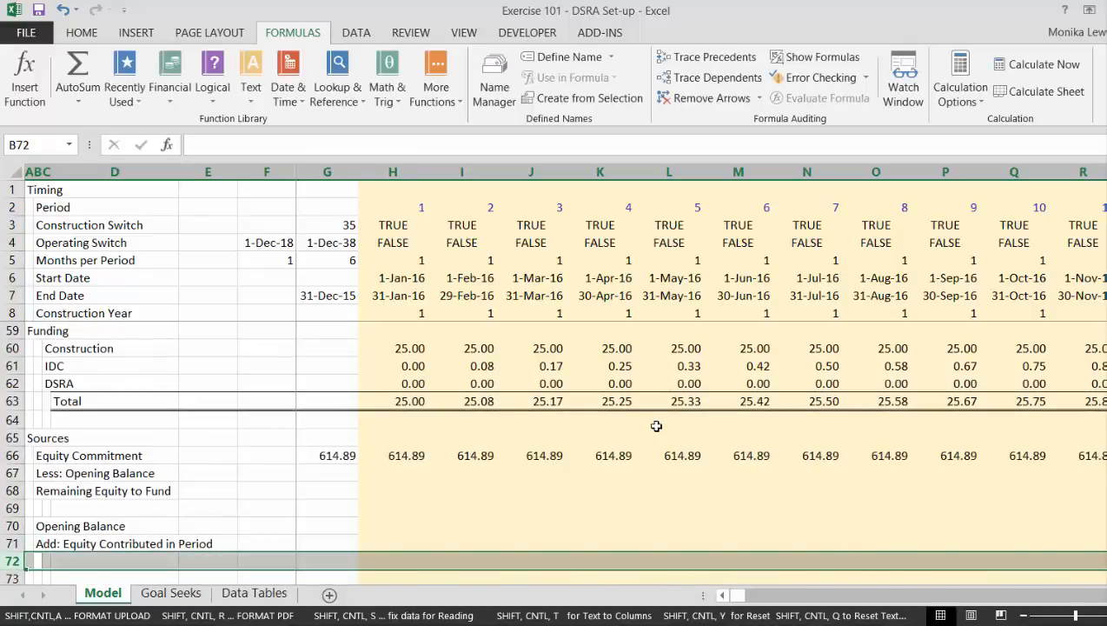
type("Closi")
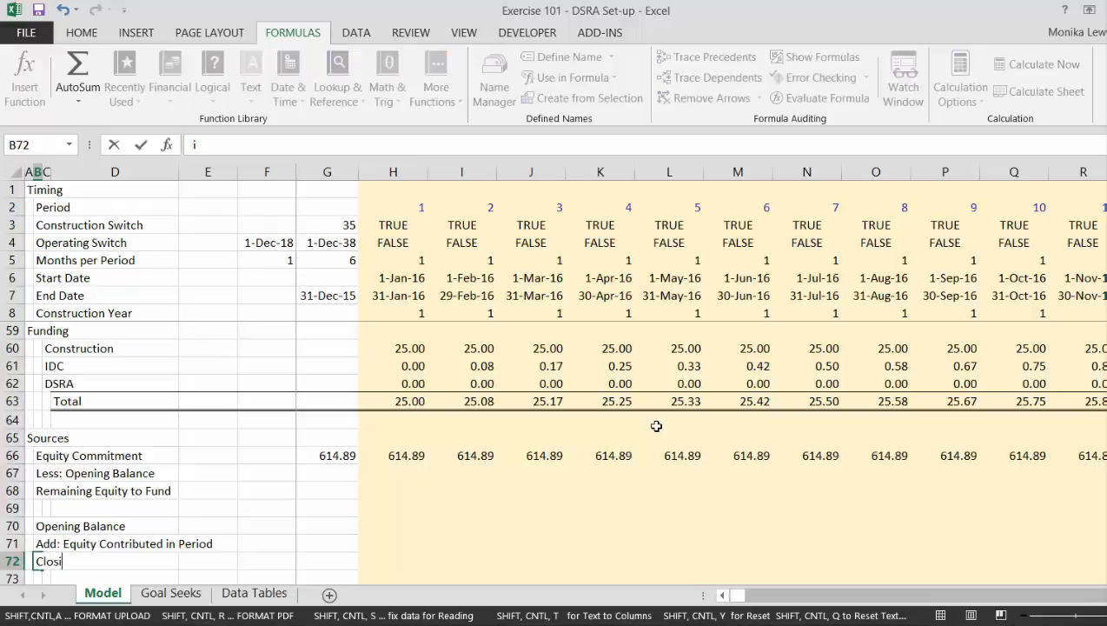
type("ng Balance")
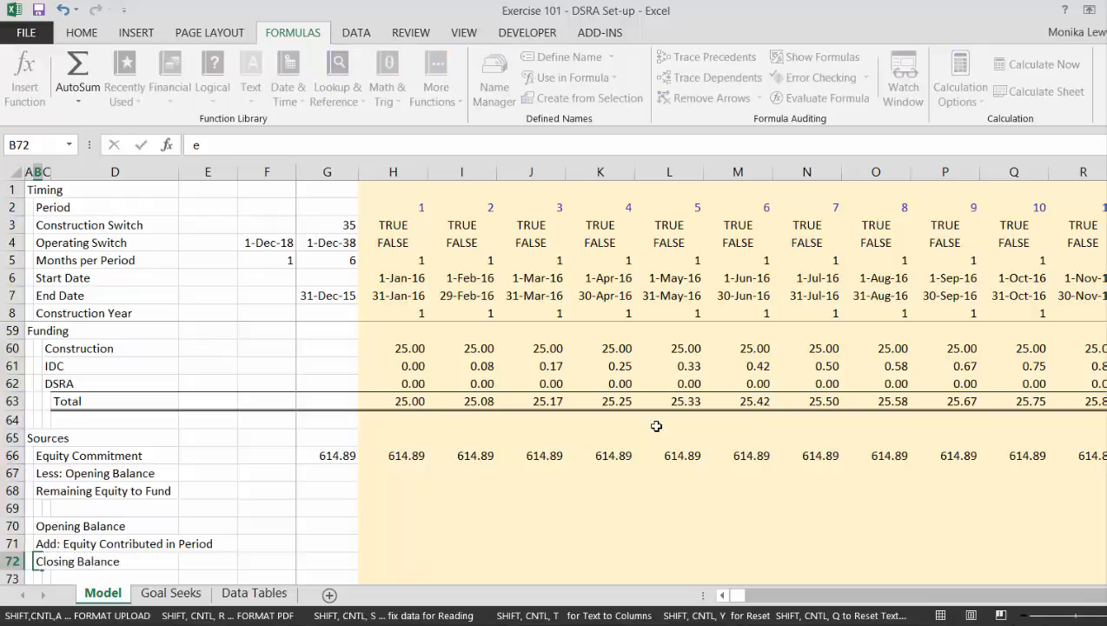
key("Return")
Enter the formula =G72 in H70 so the Opening Balance picks up the previous period's Closing Balance.
key("Up")
key("Up")
key("Up")
key("Right")
key("Right")
key("Right")
key("Right")
key("Right")
key("Right")
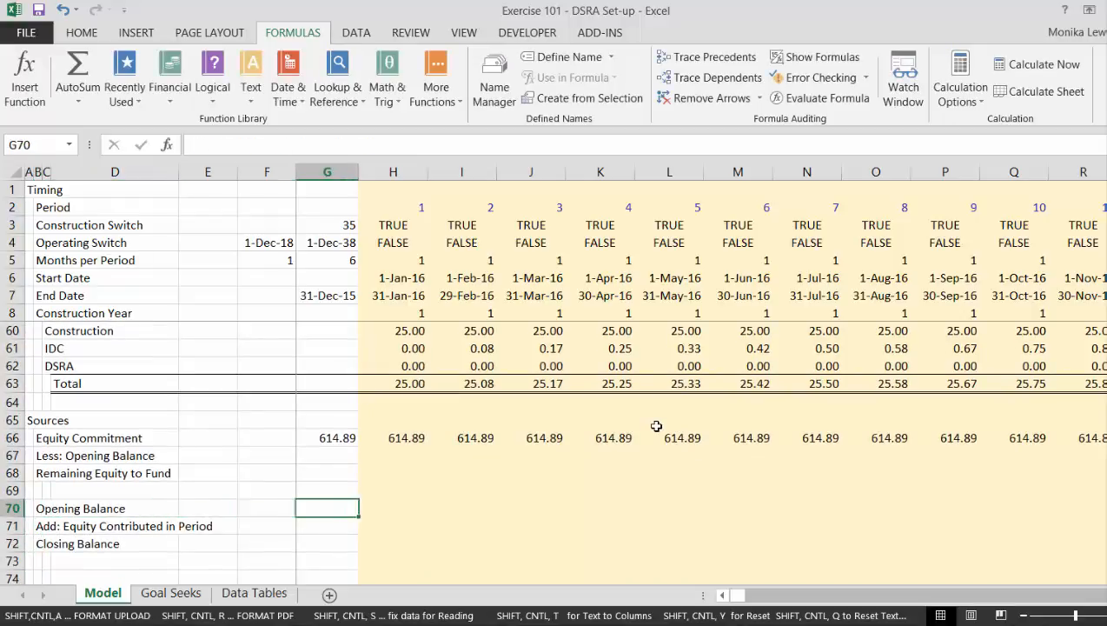
type("=")
key("Down")
key("Down")
key("Left")
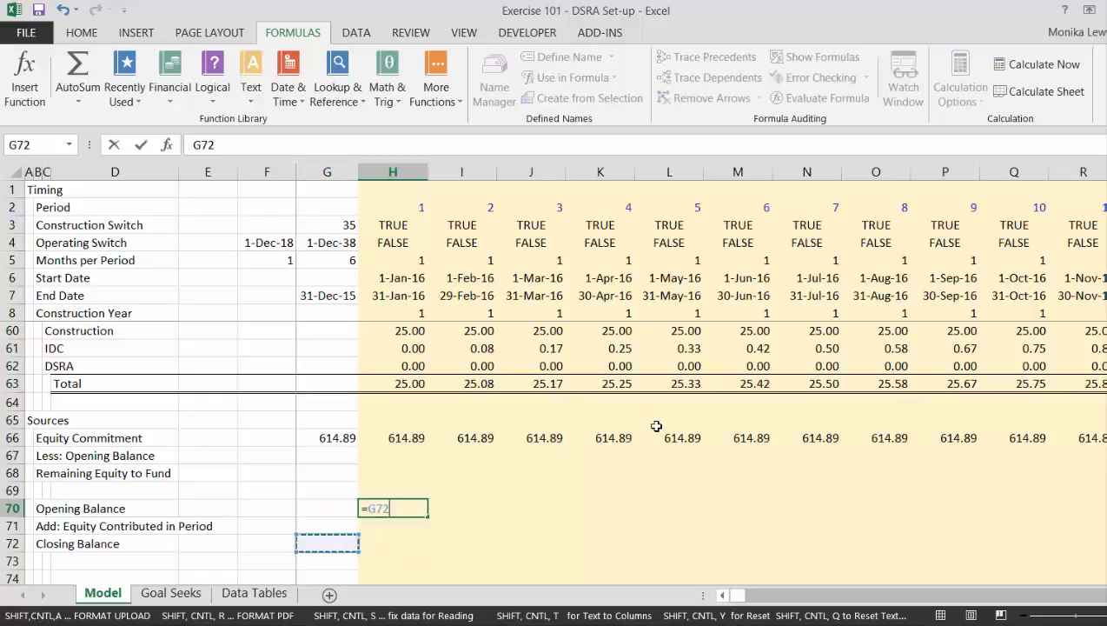
key("ctrl+Return")
Enter the formula =H70 for Less: Opening Balance in cell H67.
key("Up")
key("Up")
key("Up")
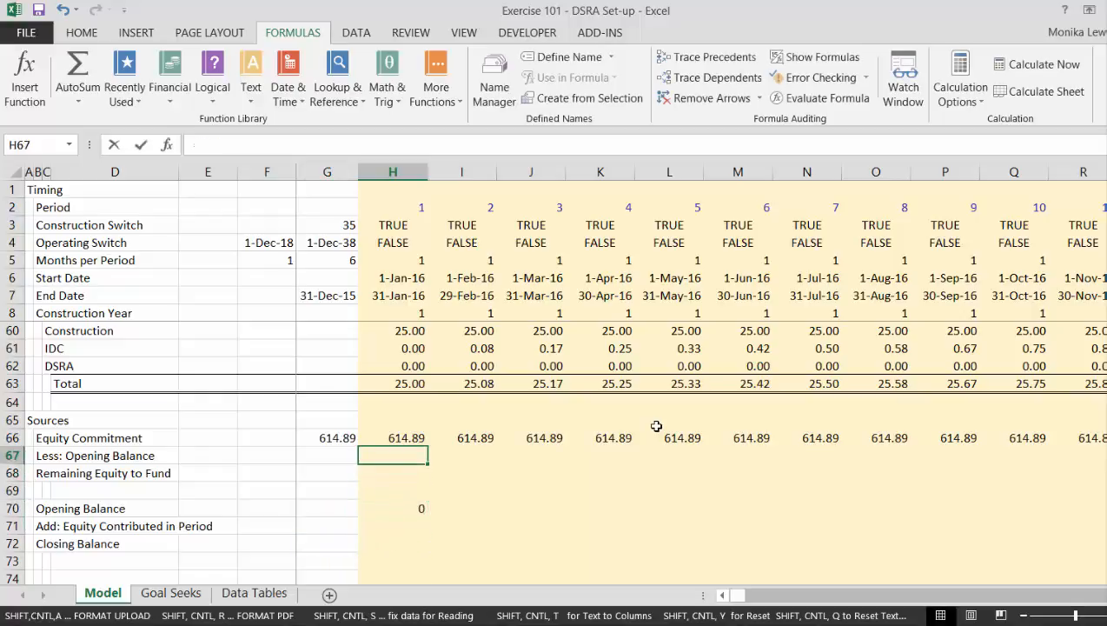
type("=")
key("Down")
key("Down")
key("Down")
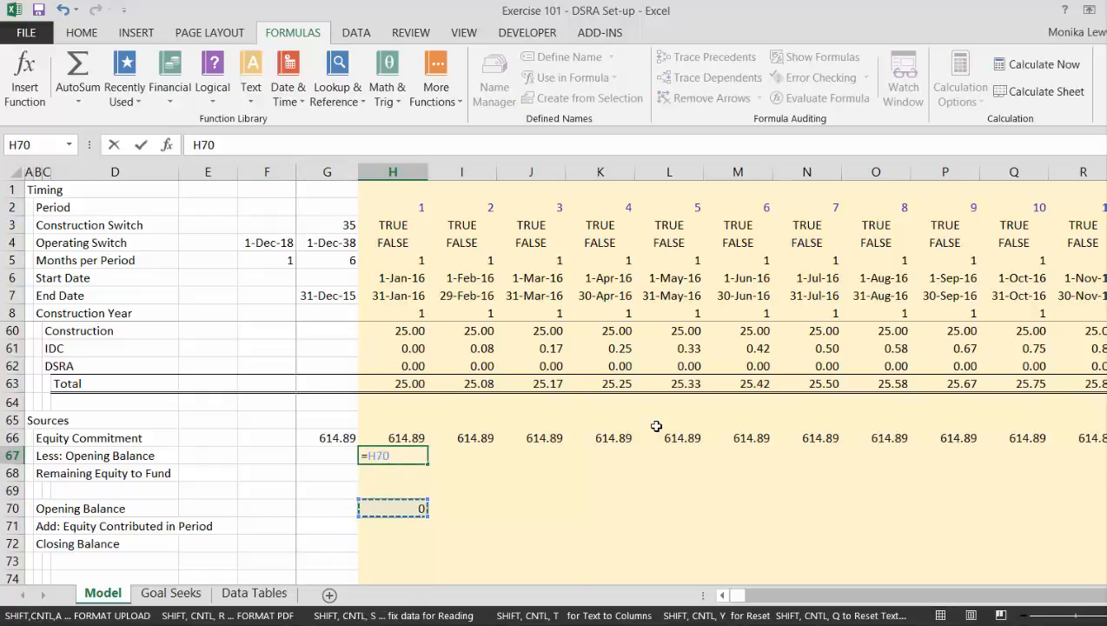
key("Return")
Enter the formula =H66-H67 for Remaining Equity to Fund in cell H68.
type("=")
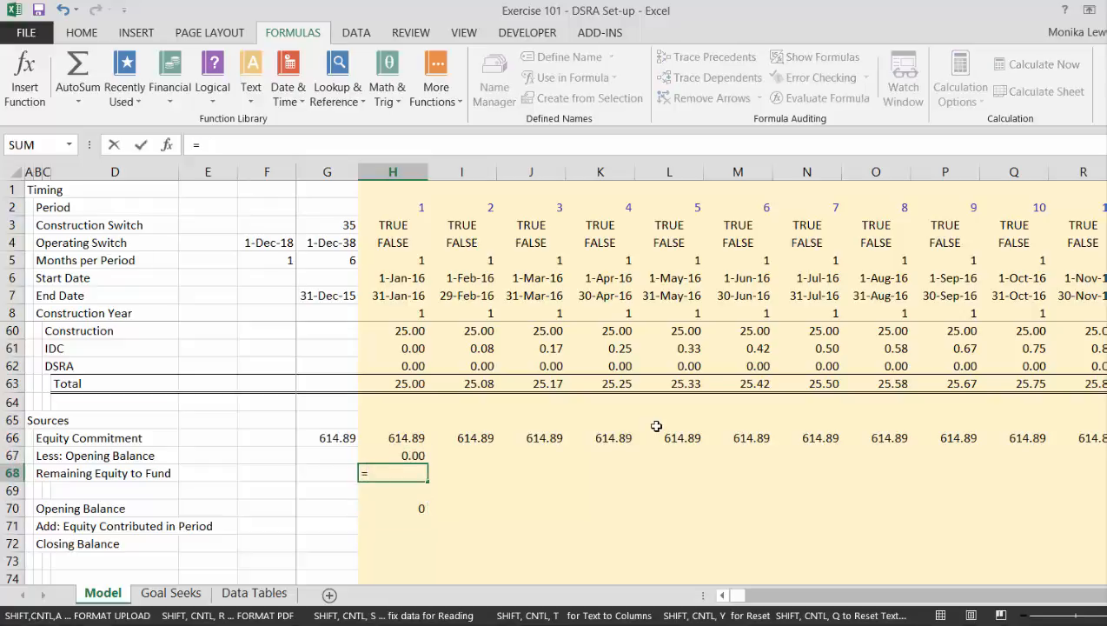
key("Up")
key("Up")
type("-")
key("Up")
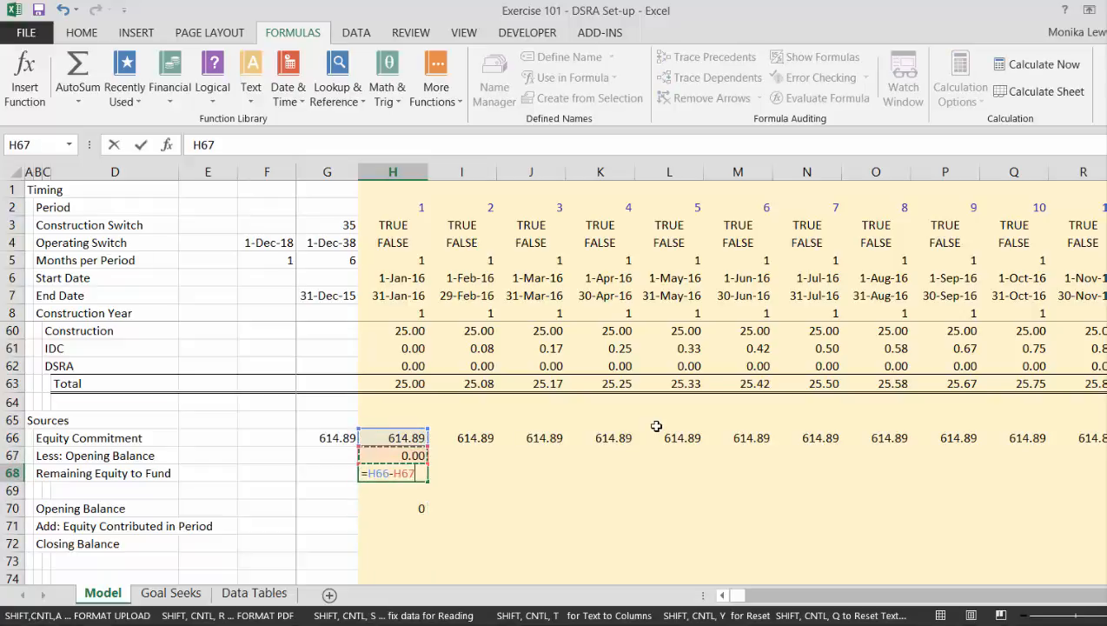
key("Return")
Enter =MIN(H68,H63) in H71 so Equity Contributed in Period is the lesser of Remaining Equity to Fund and Total funding.
key("Down")
key("Down")
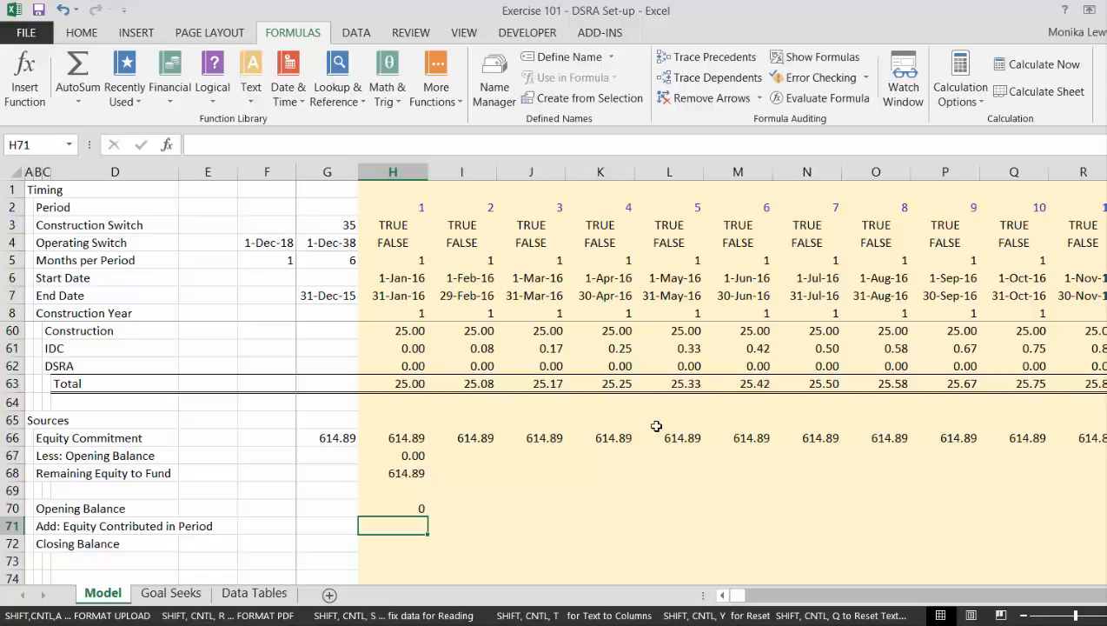
type("min")
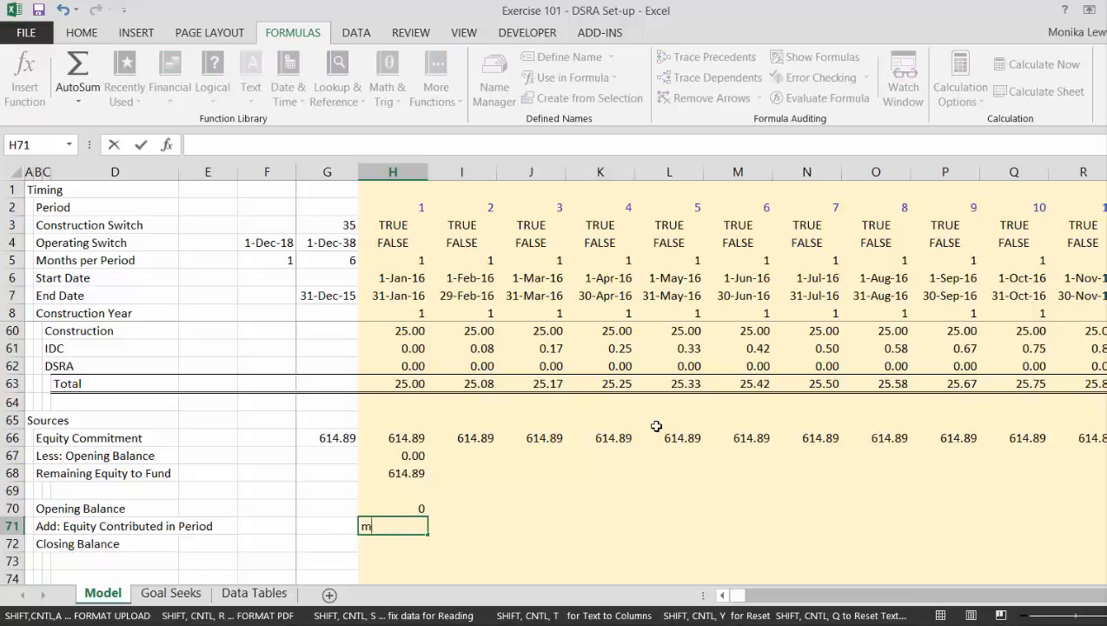
key("Escape")
type("=min")
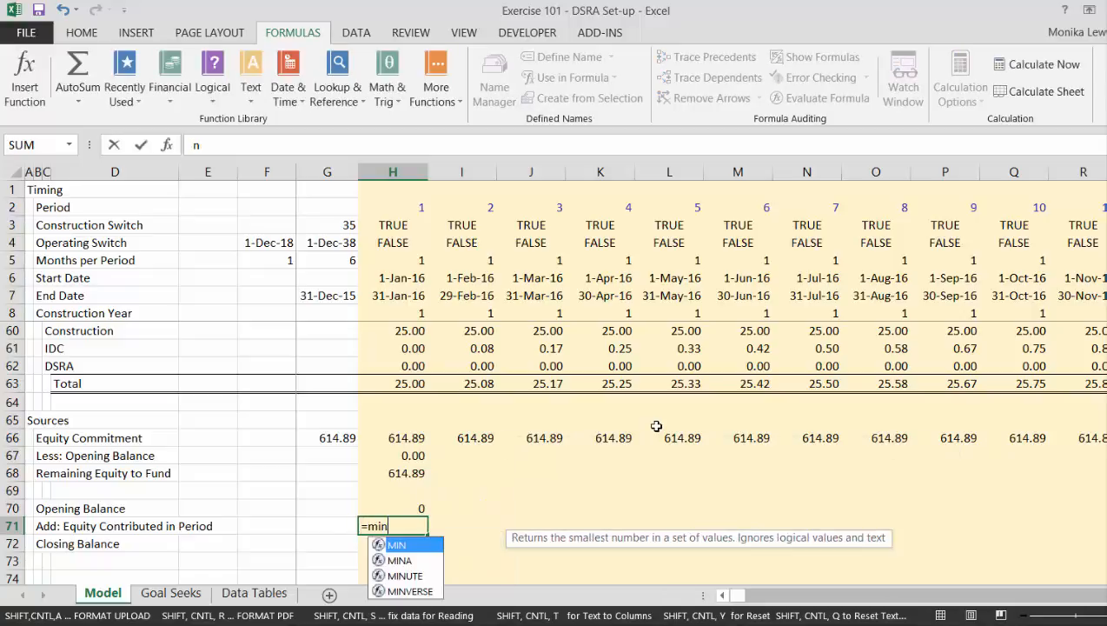
type("(")
key("Up")
key("Up")
key("Up")
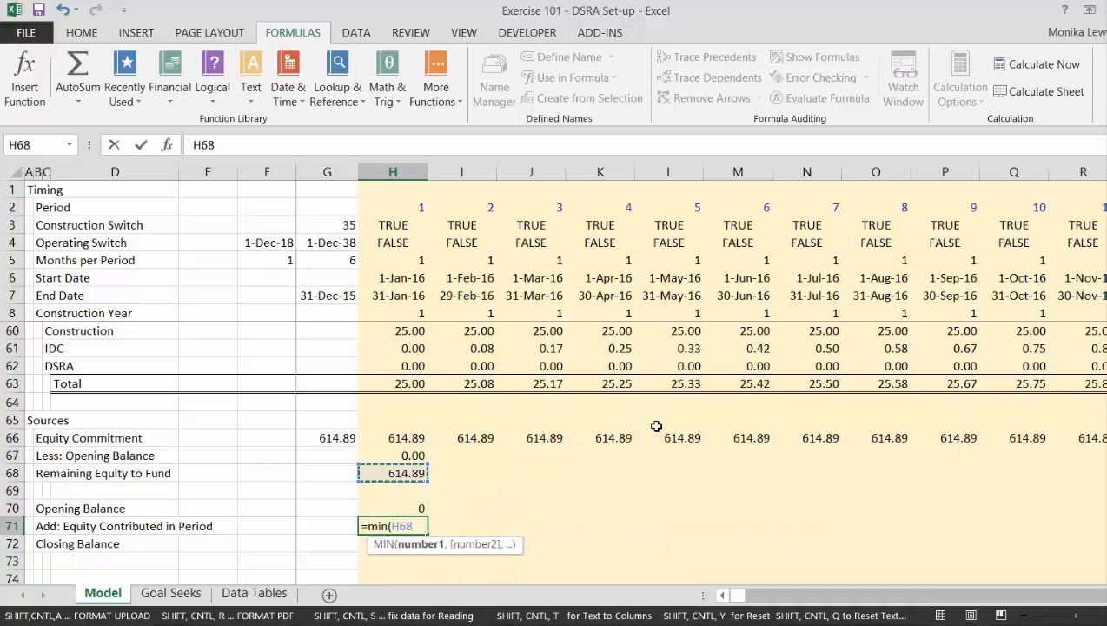
type(",")
key("Up")
key("Up")
key("Up")
key("Up")
key("Up")
key("Up")
key("Up")
key("Up")
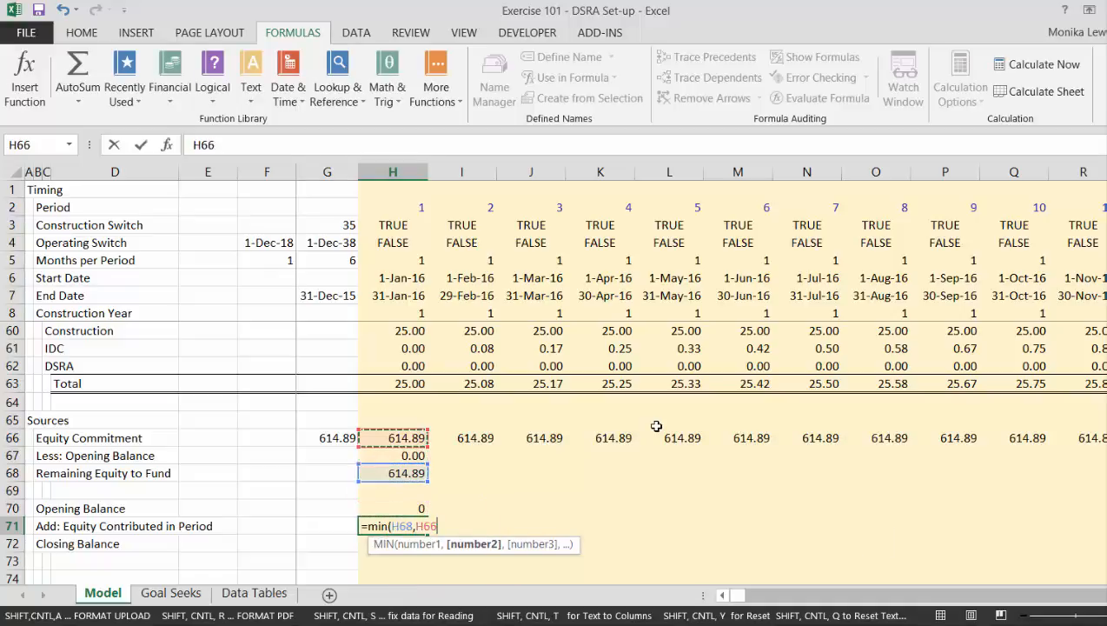
type(")")
key("Return")
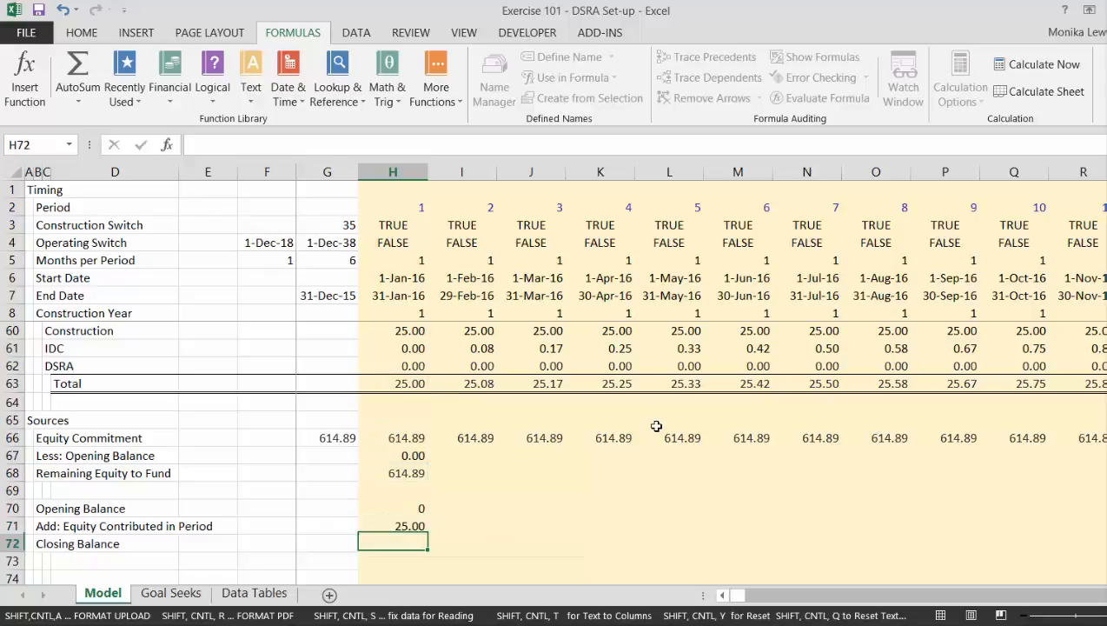
Calculate Closing Balance in H72 as =SUM(H70:H71) and format H70:H72 as numbers with two decimals.
key("alt+equal")
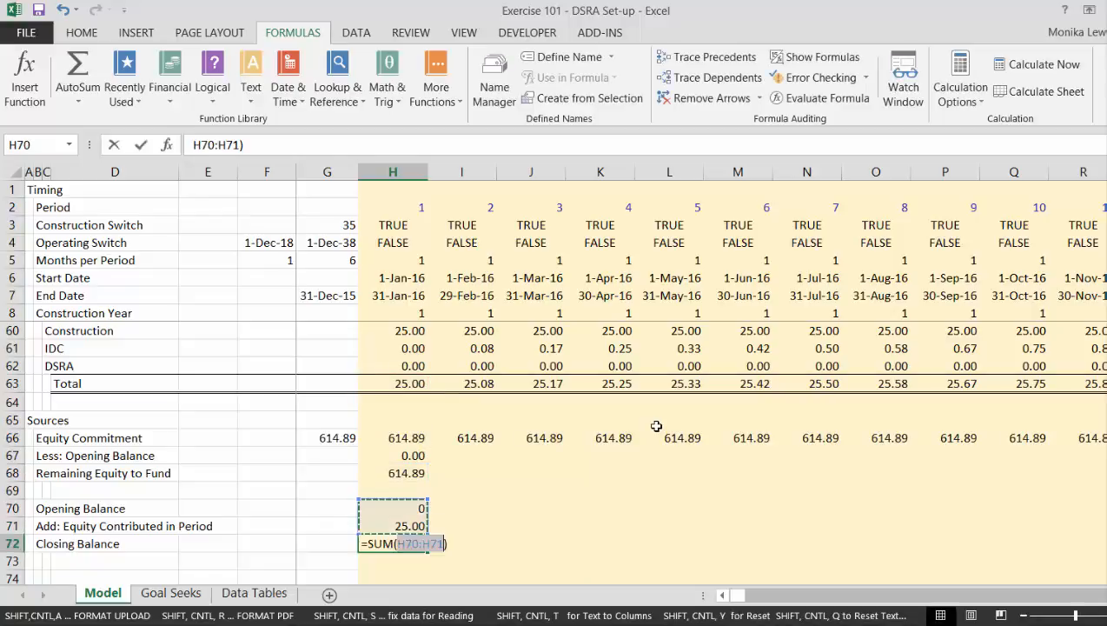
key("Return")
key("Up")
key("Up")
key("Up")
key("Up")
key("Up")
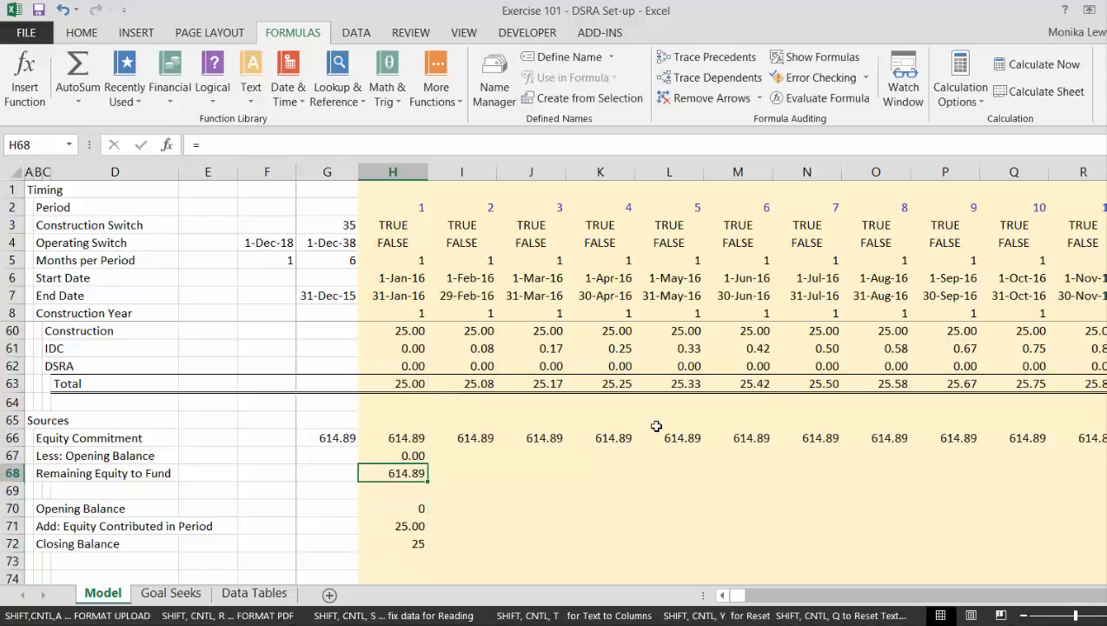
key("Down")
key("Down")
key("shift+Down")
Copy the equity-first formulas in rows 67 to 72 from column H across all periods.
key("shift+Down")
key("ctrl+shift+1")
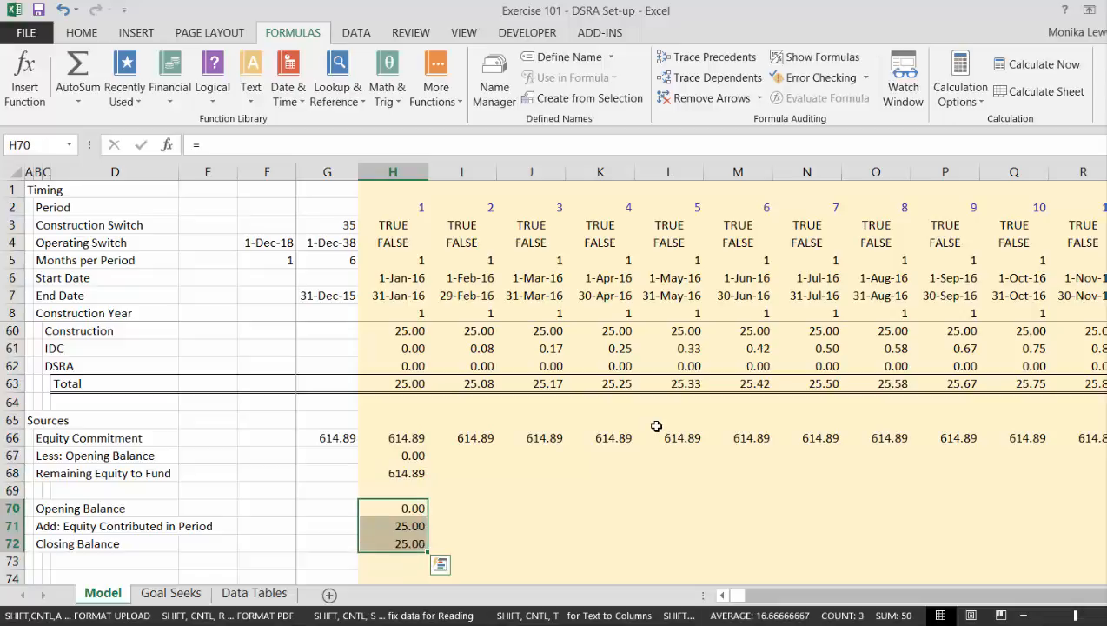
key("Up")
key("Up")
key("Up")
key("shift+Down")
key("shift+Down")
key("shift+Down")
key("shift+Down")
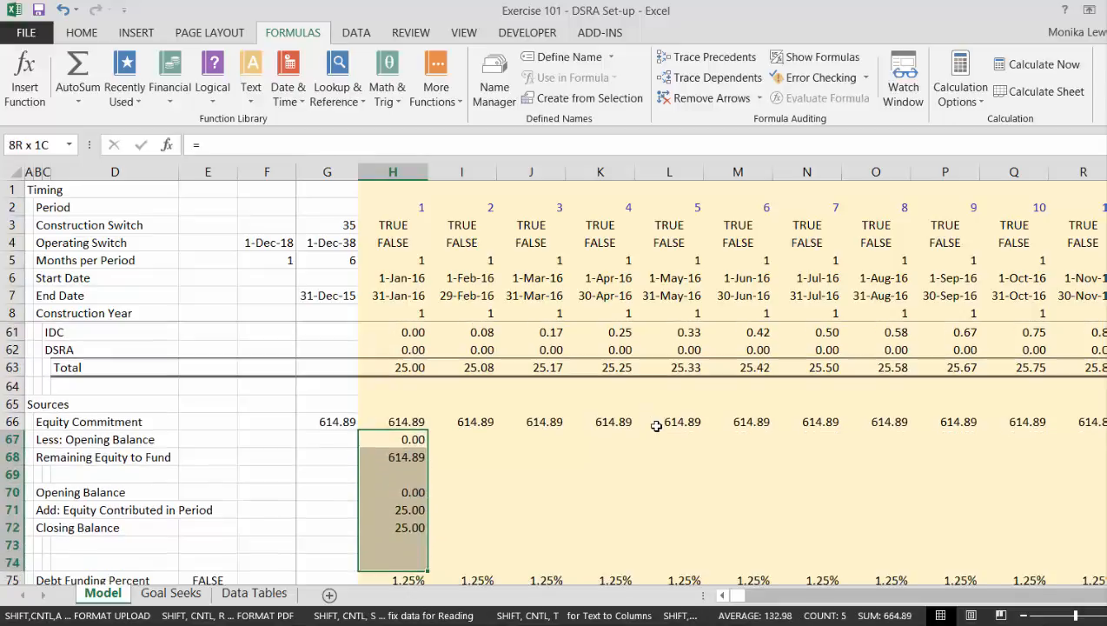
key("ctrl+shift+r")
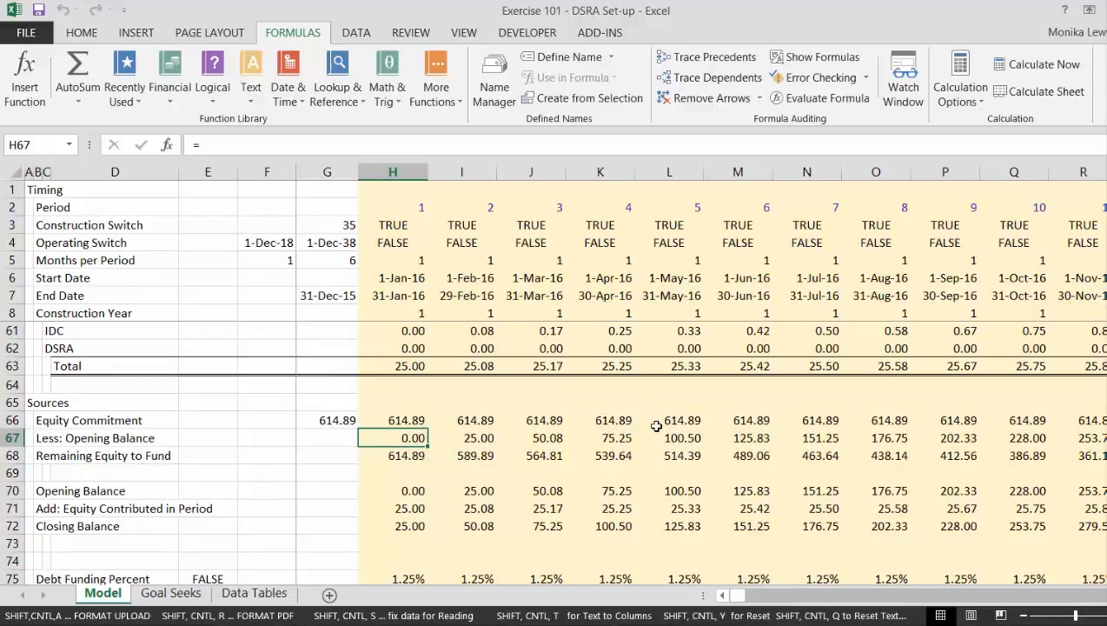
key("Down")
key("Down")
key("Down")
key("Down")
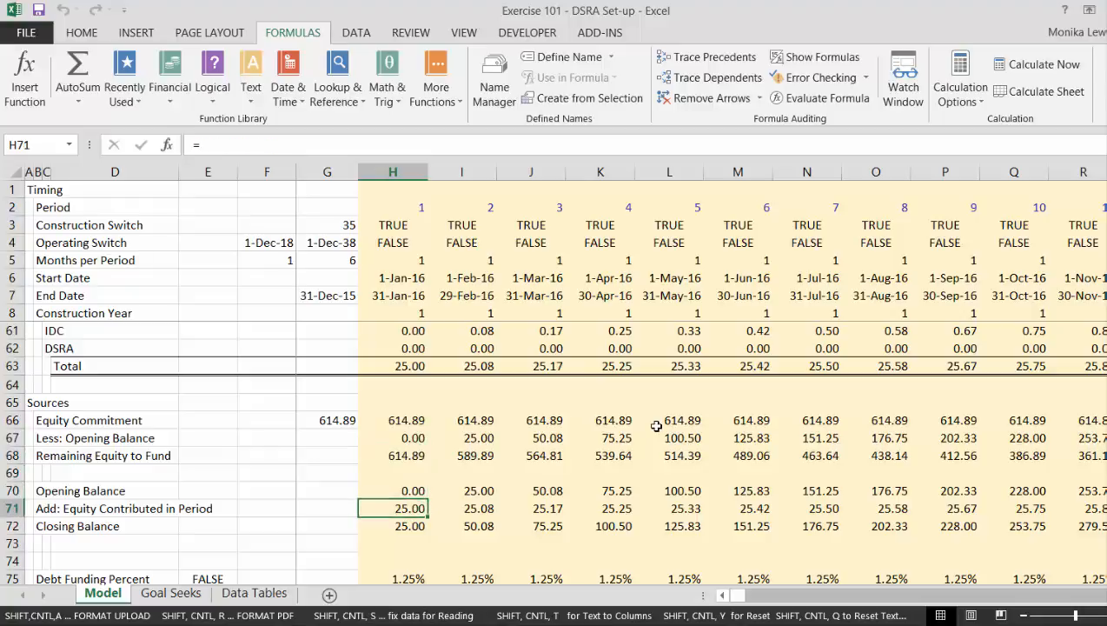
key("Down")
key("Down")
key("Down")
key("Down")
key("Down")
key("Down")
key("Down")
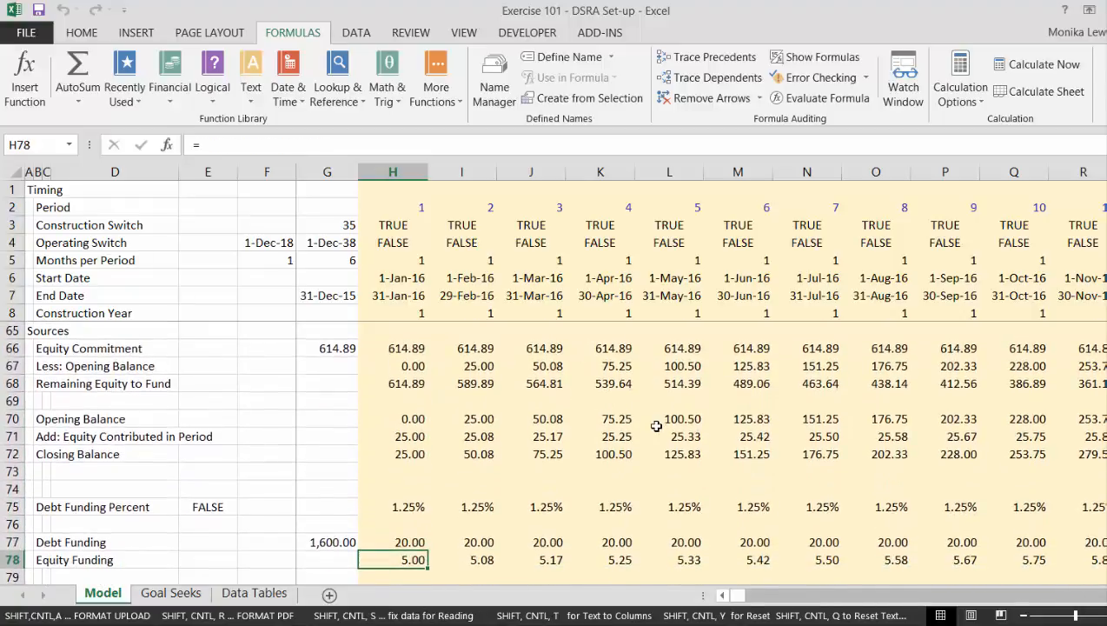
key("Up")
type("=")
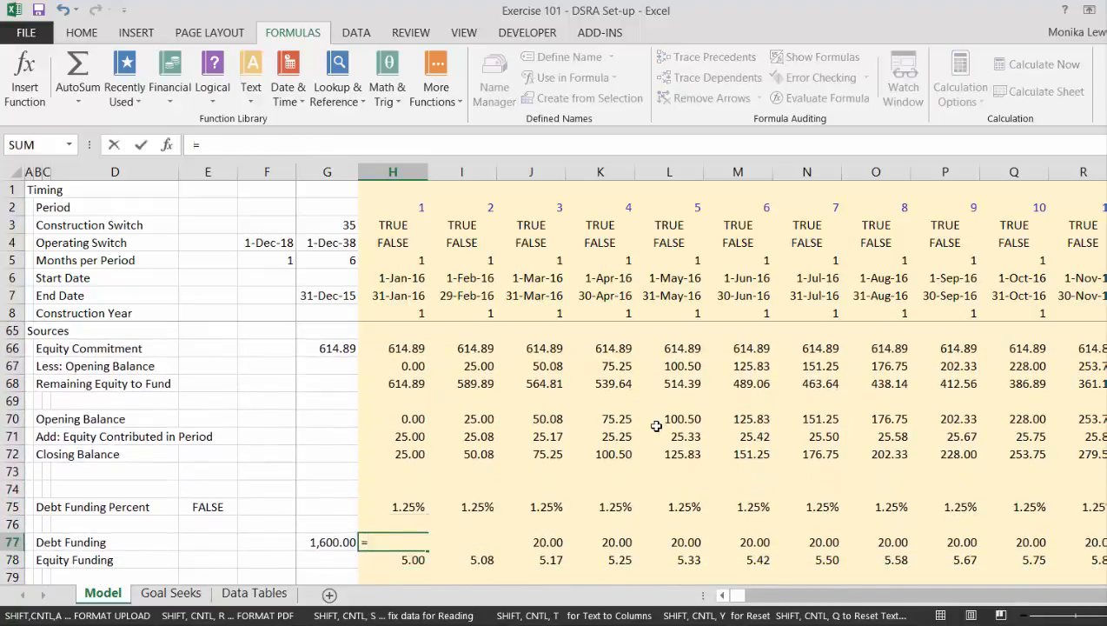
key("Up")
key("Escape")
key("Left")
key("Left")
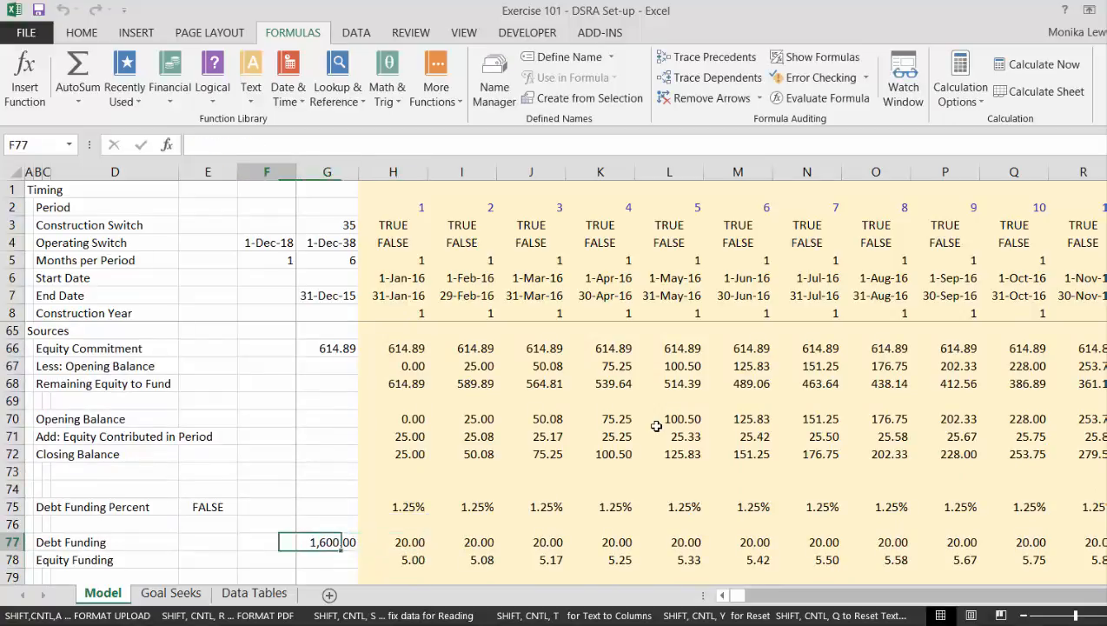
key("Left")
key("Up")
key("Up")
key("Down")
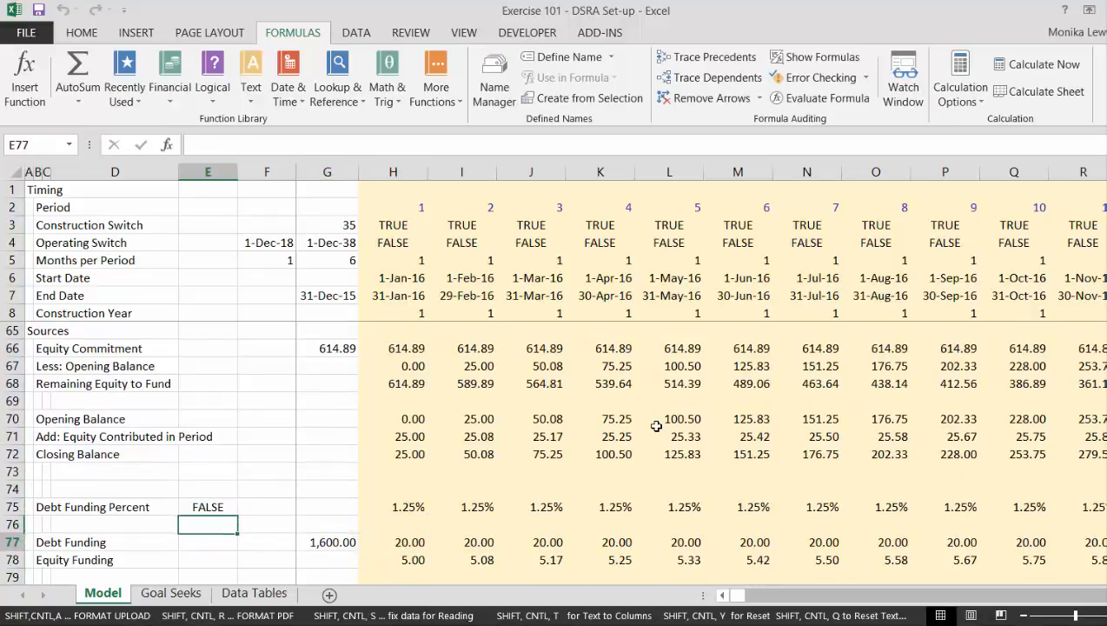
key("Down")
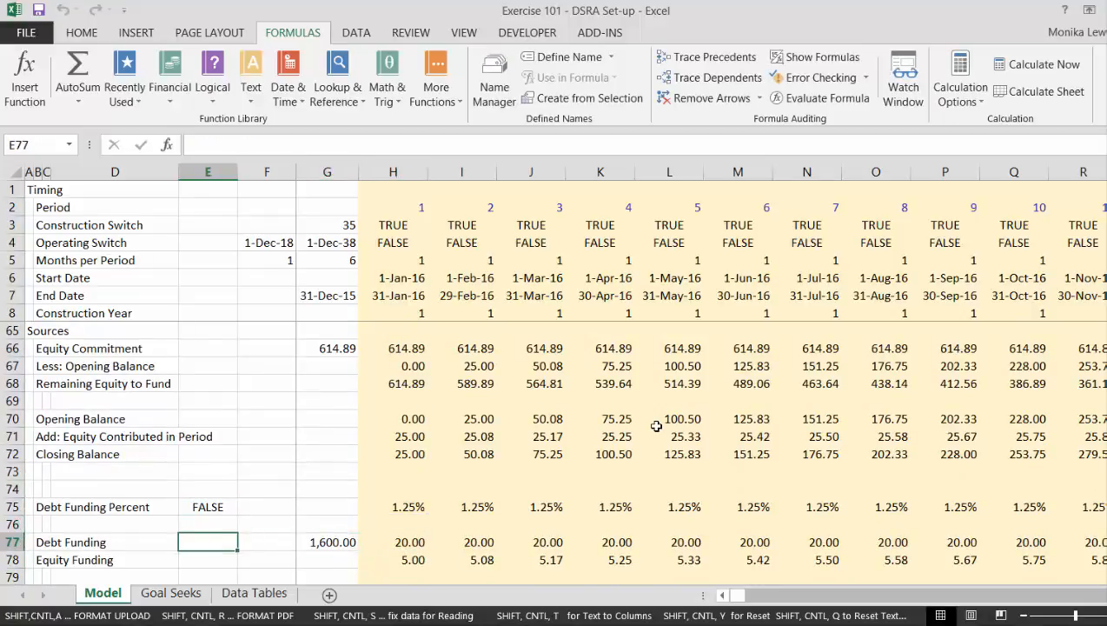
type("=")
key("Escape")
Clear the switch value in E75 beside Debt Funding Percent.
key("Up")
key("Up")
key("Down")
key("Down")
key("Up")
key("Up")
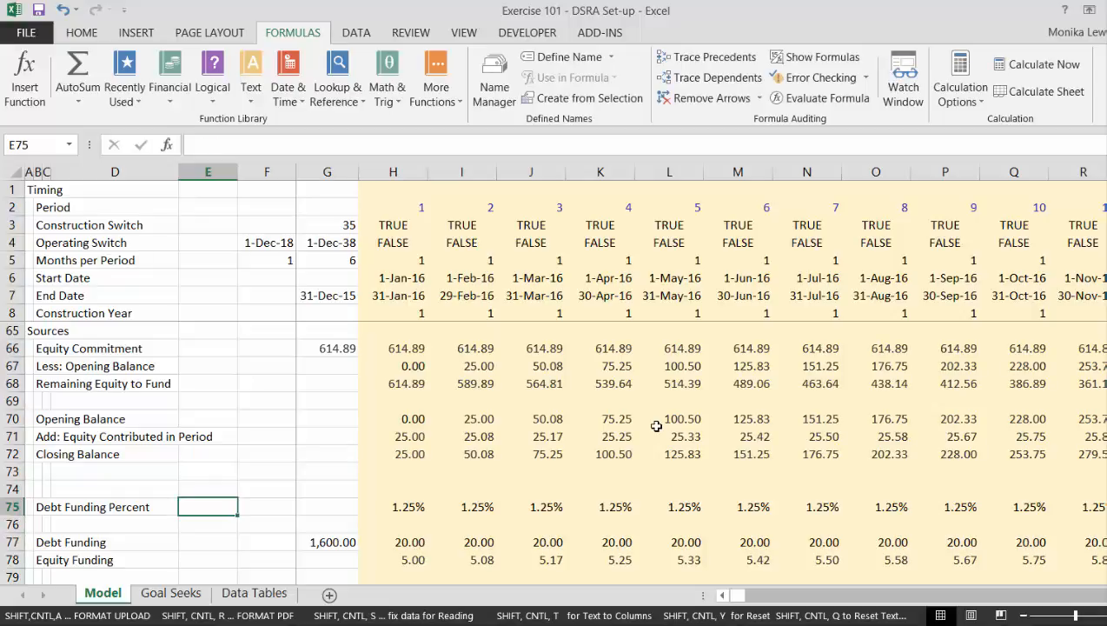
Link E77 beside Debt Funding to the Equity First switch with the formula =F31.
key("Down")
key("Down")
type("=")
key("Up")
key("Up")
key("Up")
key("Up")
key("Up")
key("Up")
key("Up")
key("Up")
key("Up")
key("Up")
key("Up")
key("Up")
key("Up")
key("Up")
key("Up")
key("Up")
key("Up")
key("Up")
key("Up")
key("Up")
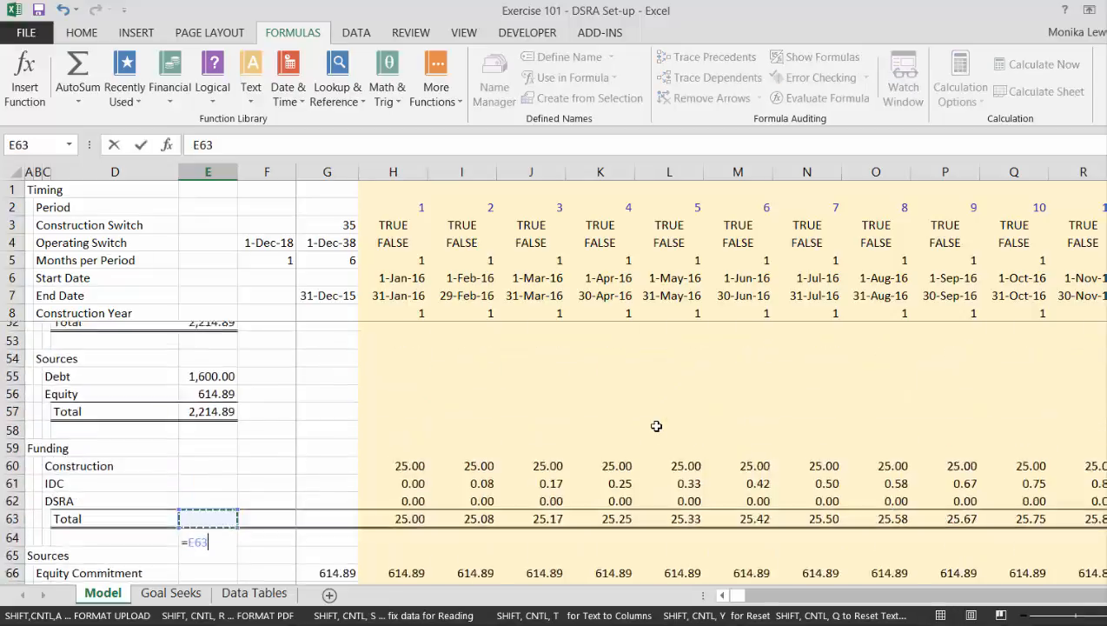
key("Down")
key("Down")
key("Down")
key("Down")
key("Down")
key("Down")
key("Down")
key("Down")
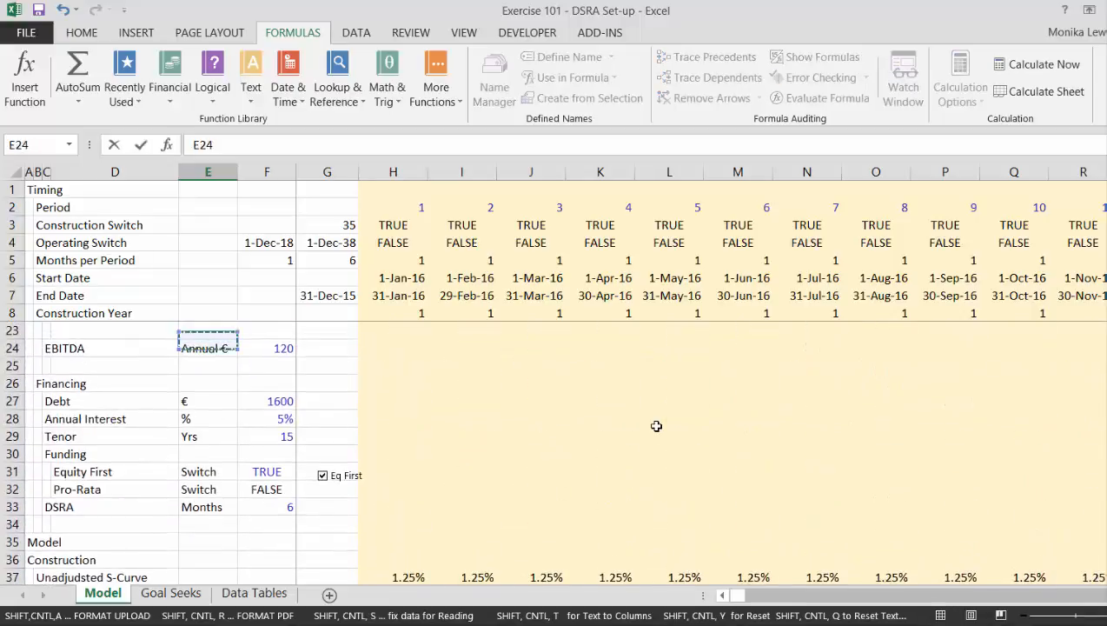
key("Right")
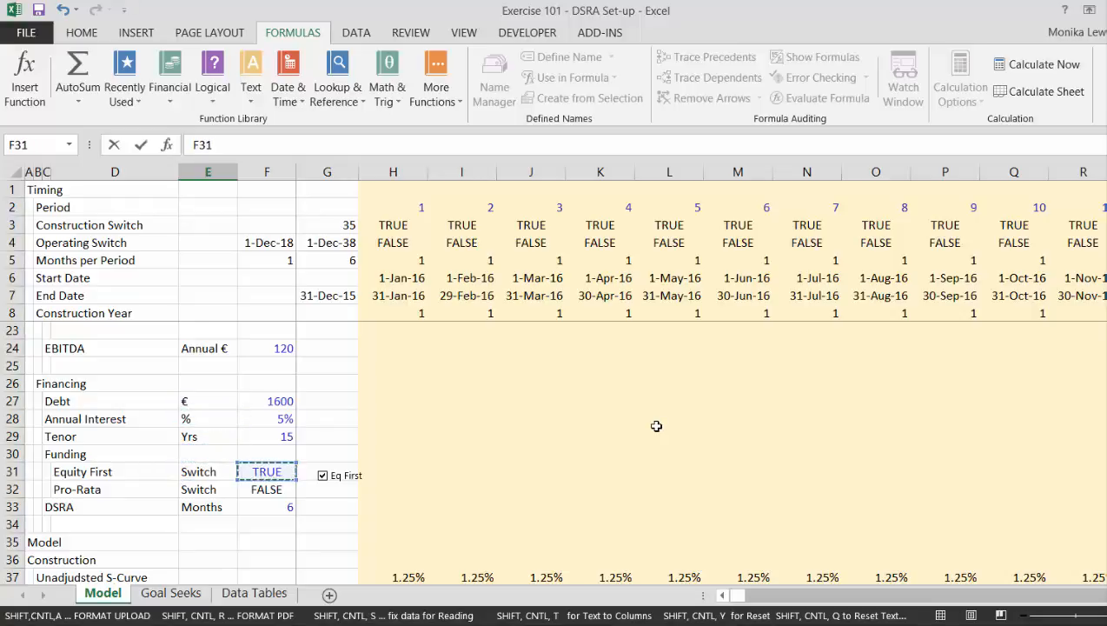
key("Return")
Insert an IF test on $E$77 ahead of $G$77*H75 in the Debt Funding formula in H77.
key("Up")
key("Right")
key("Right")
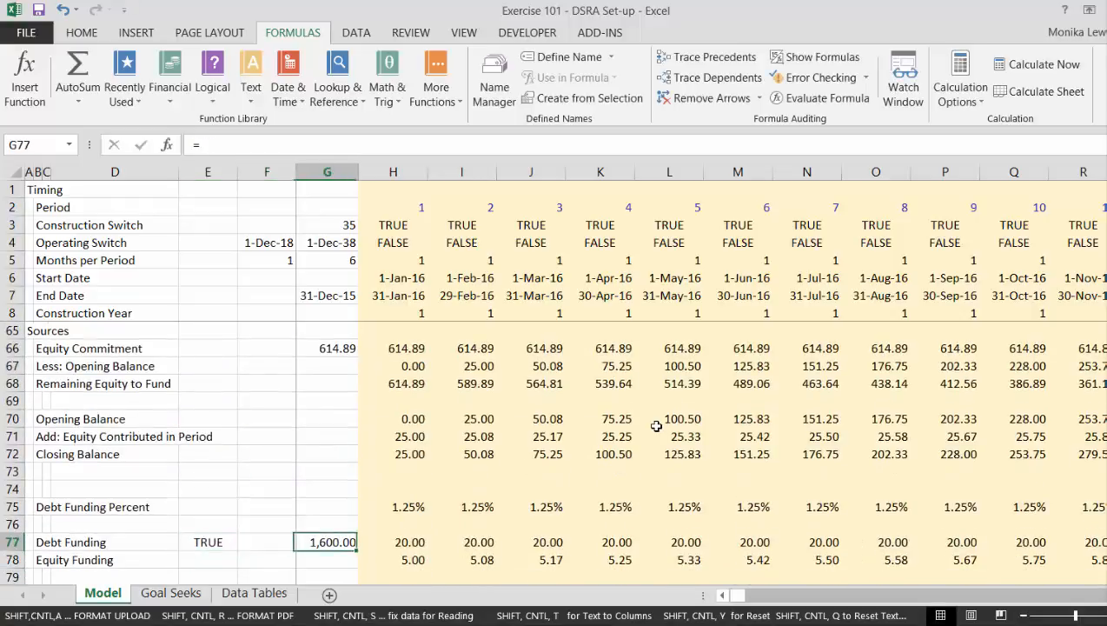
key("Right")
type("=")
key("Left")
key("F4")
type("*")
key("Up")
key("Up")
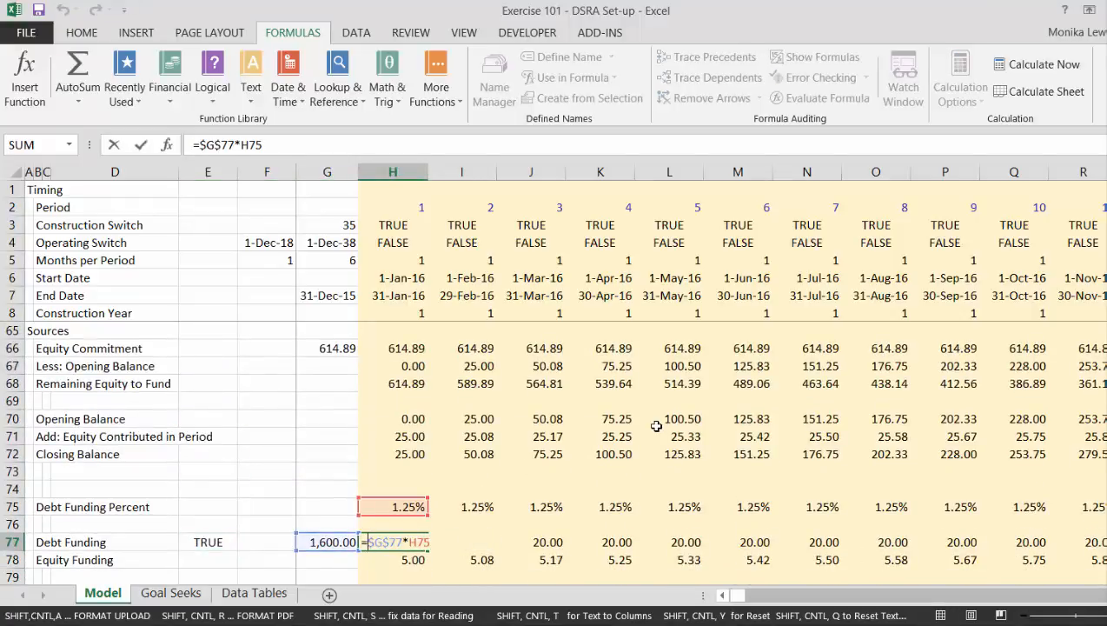
type("if(")
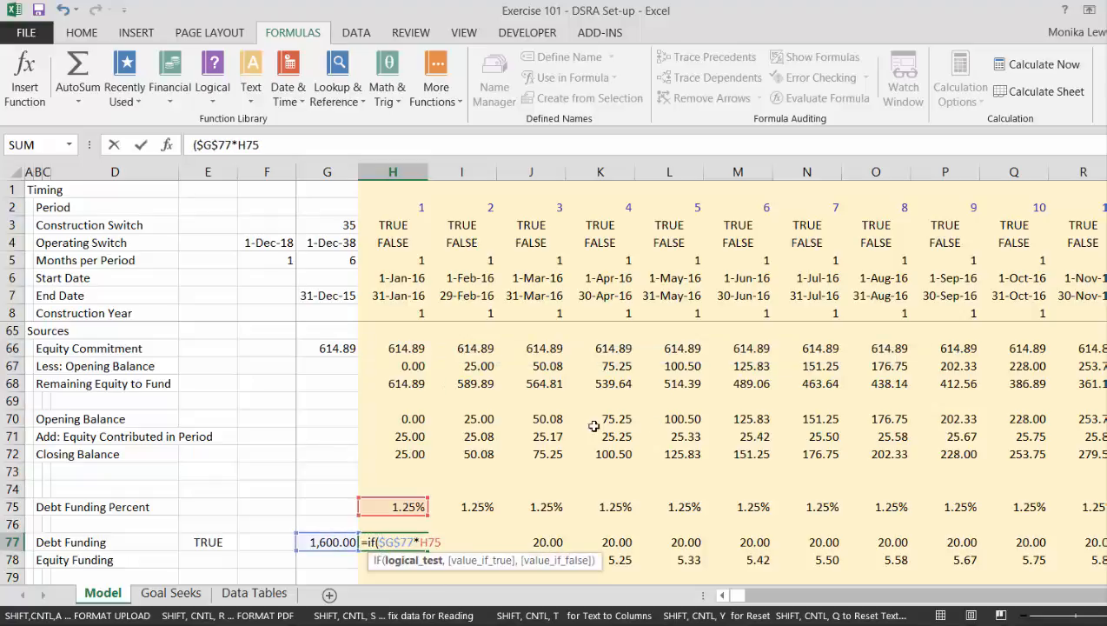
left_click(199, 544)
key("F4")
type(",")
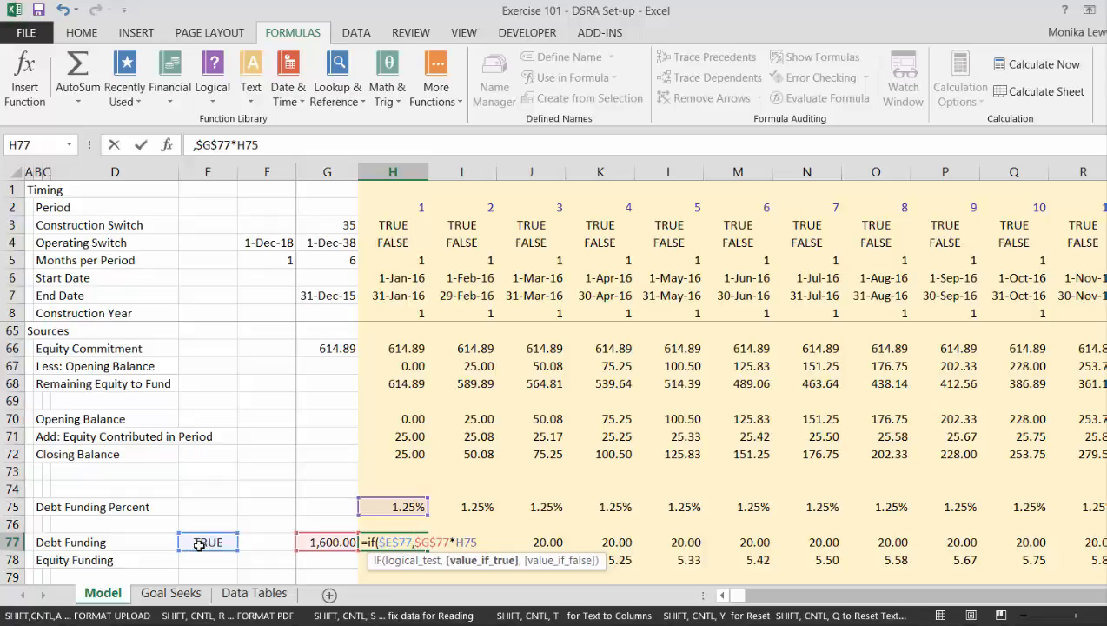
Add H63-H71 as the IF function's value-if-true in H77 and try to commit the formula.
left_click(392, 341)
key("Up")
key("Up")
key("Up")
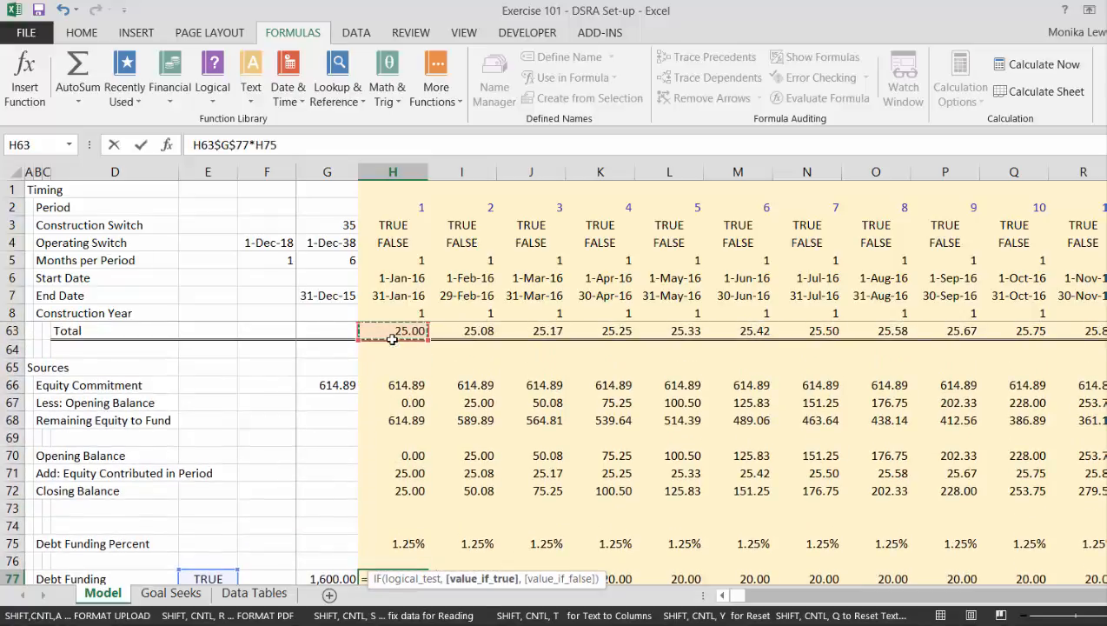
type("-")
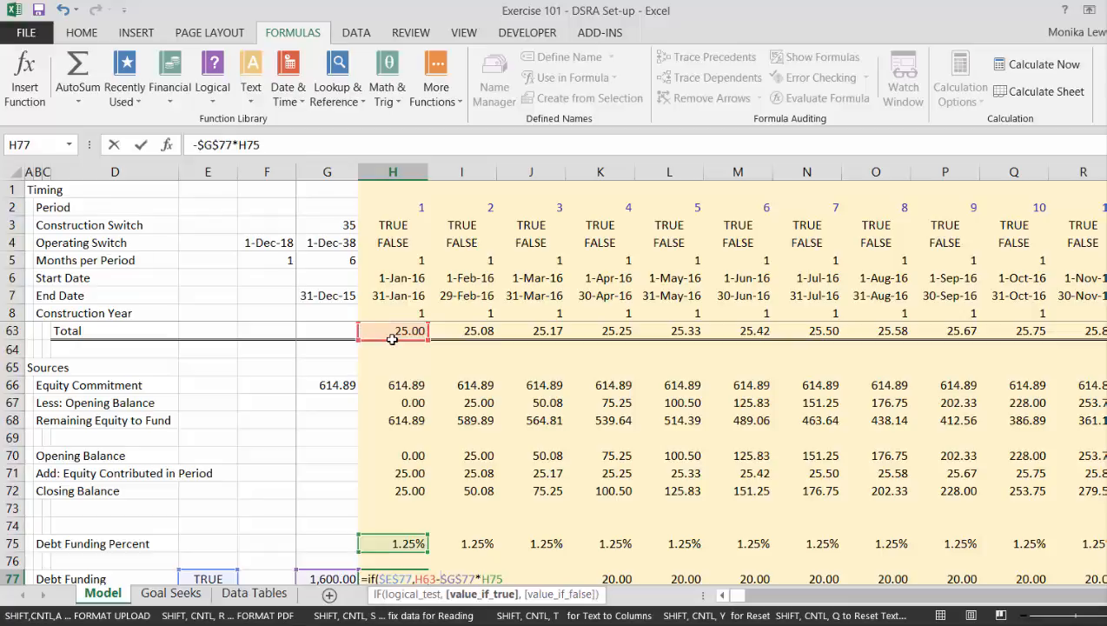
key("Up")
key("Up")
key("Up")
key("Up")
key("Up")
key("Up")
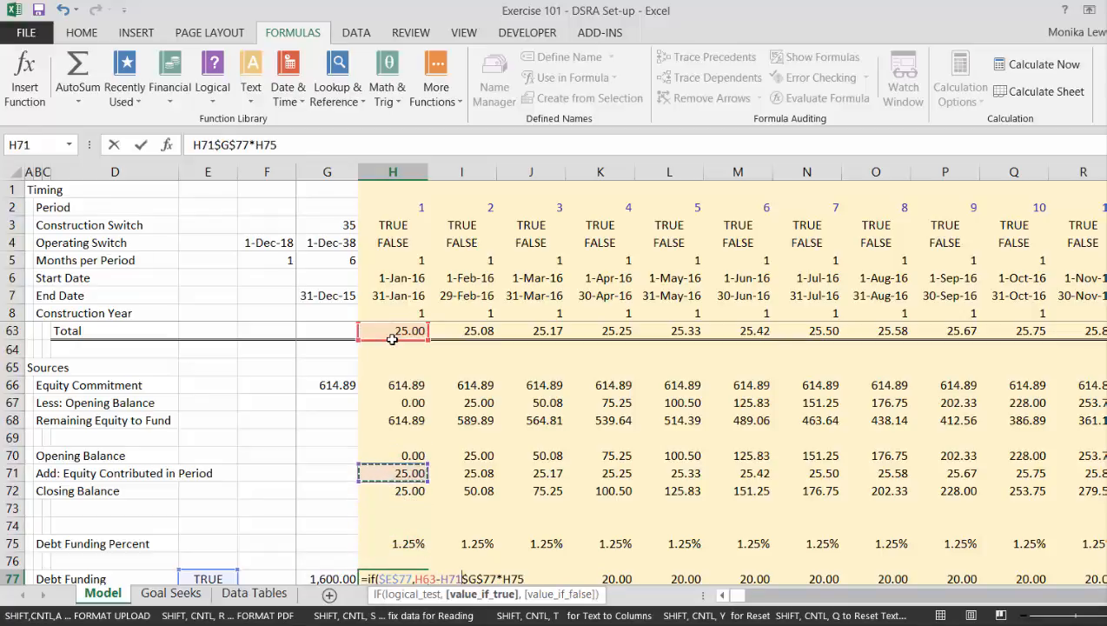
key("Return")
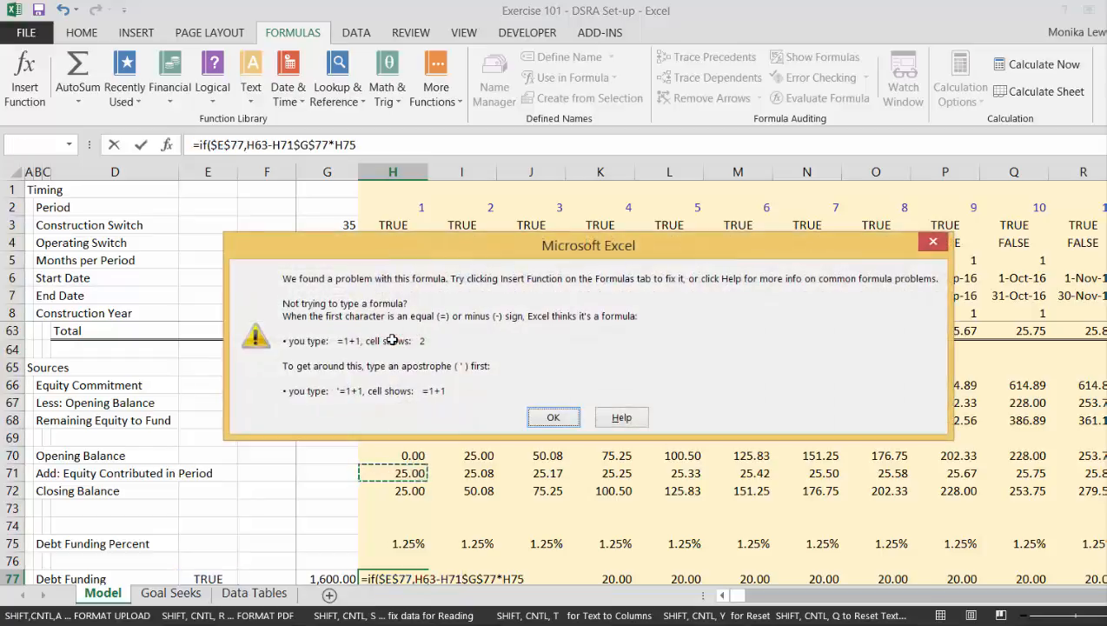
key("Return")
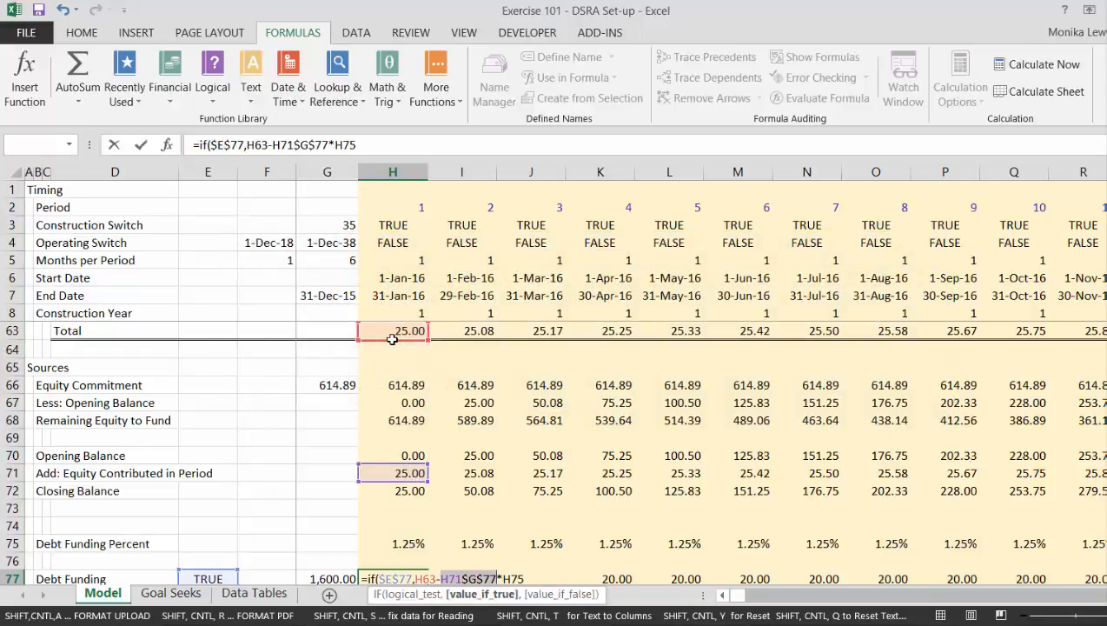
Correct the argument separator and commit H77 as =IF($E$77,H63-H71,$G$77*H75).
key("Left")
key("Left")
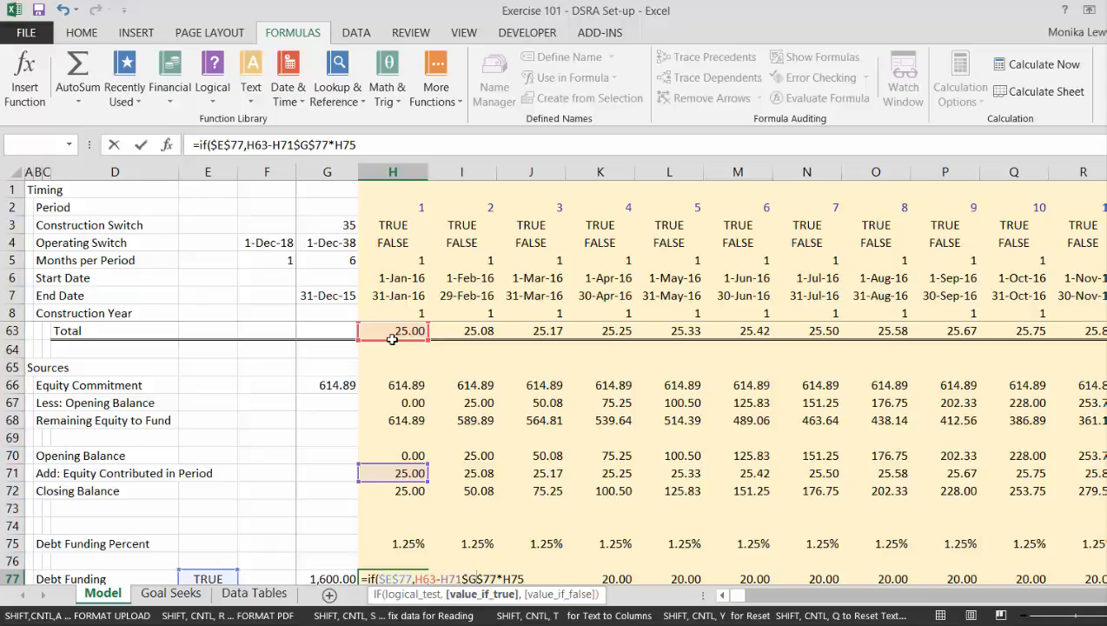
type(",")
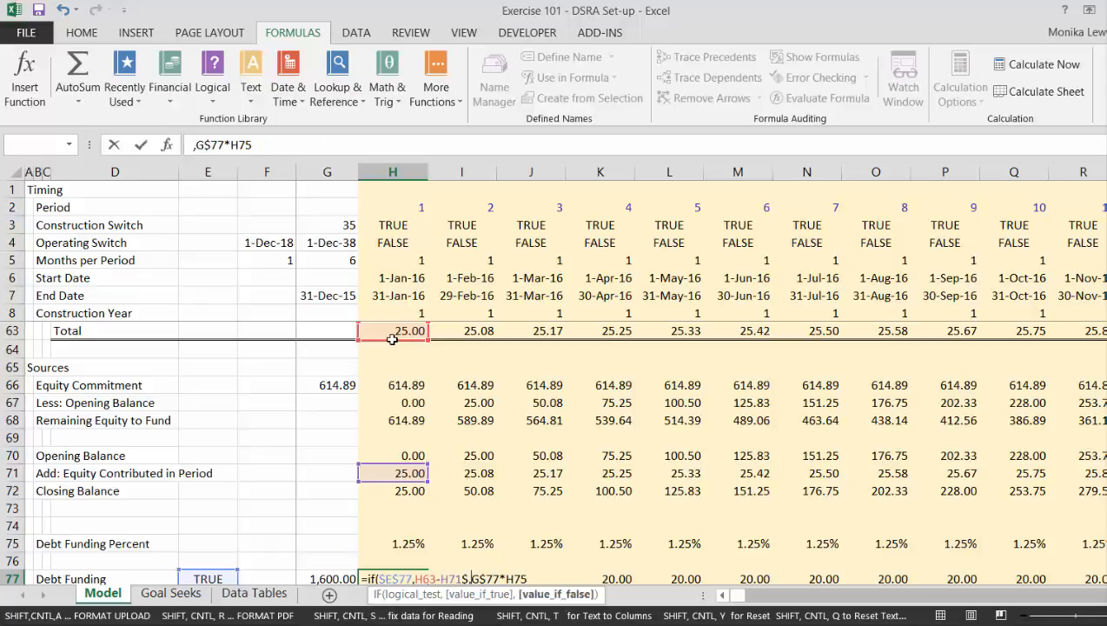
key("Return")
key("Return")
key("Return")
key("Return")
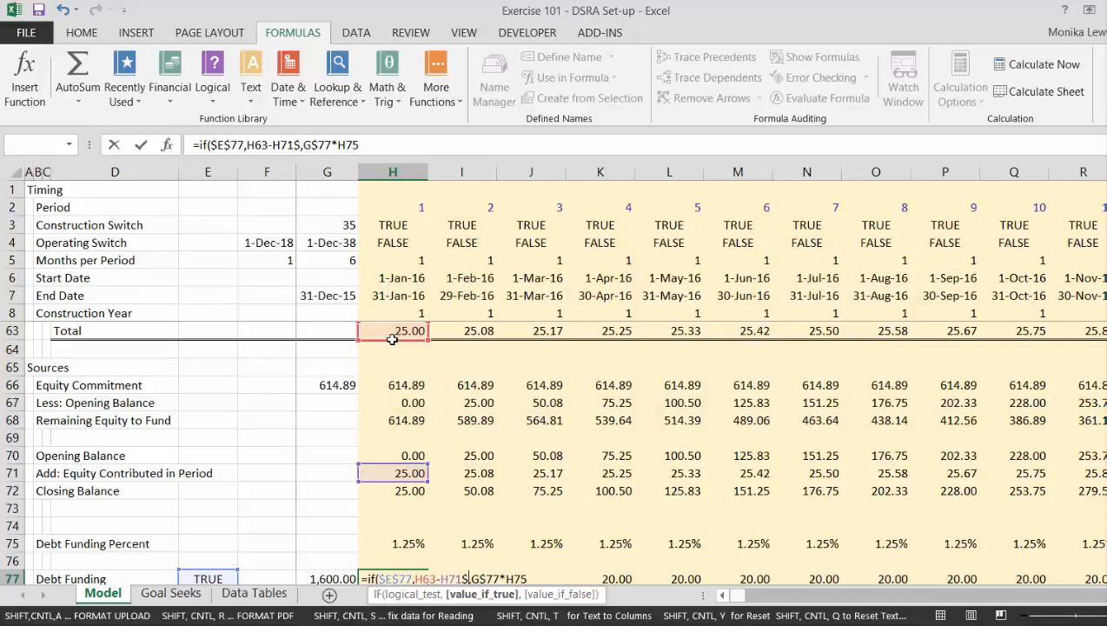
key("BackSpace")
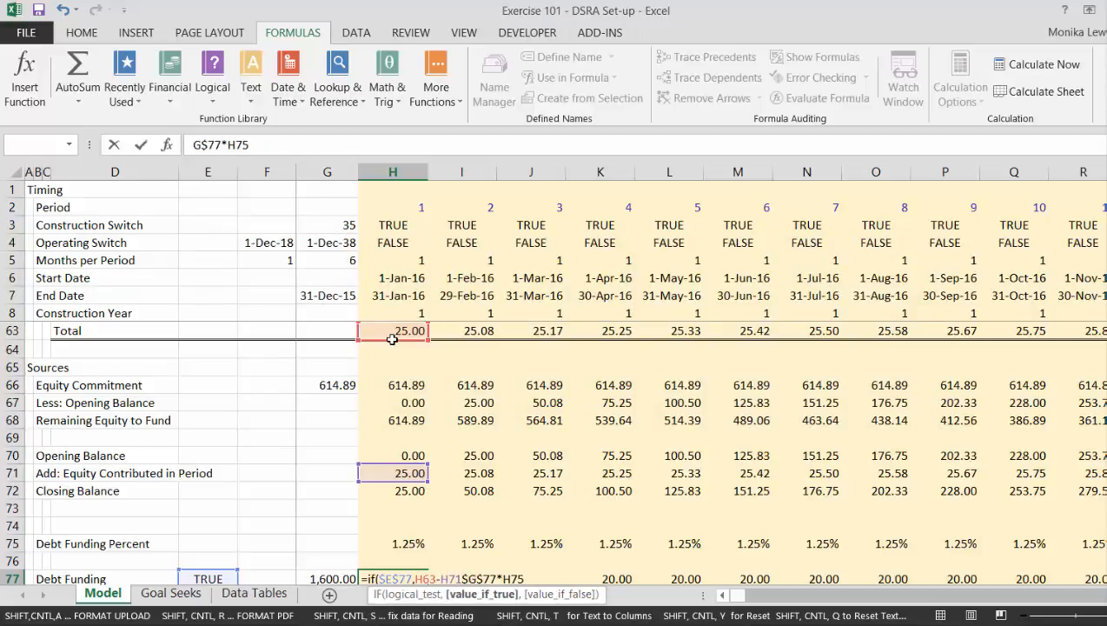
key("Return")
key("Up")
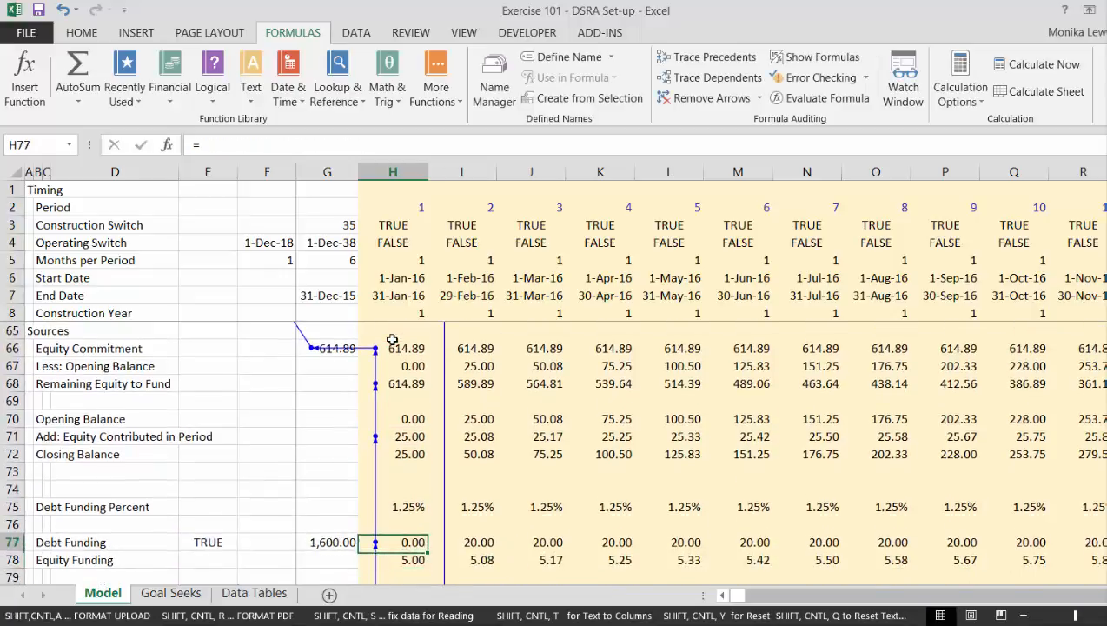
Copy the Debt Funding formula in H77 across row 77 for all periods.
key("ctrl+shift+Right")
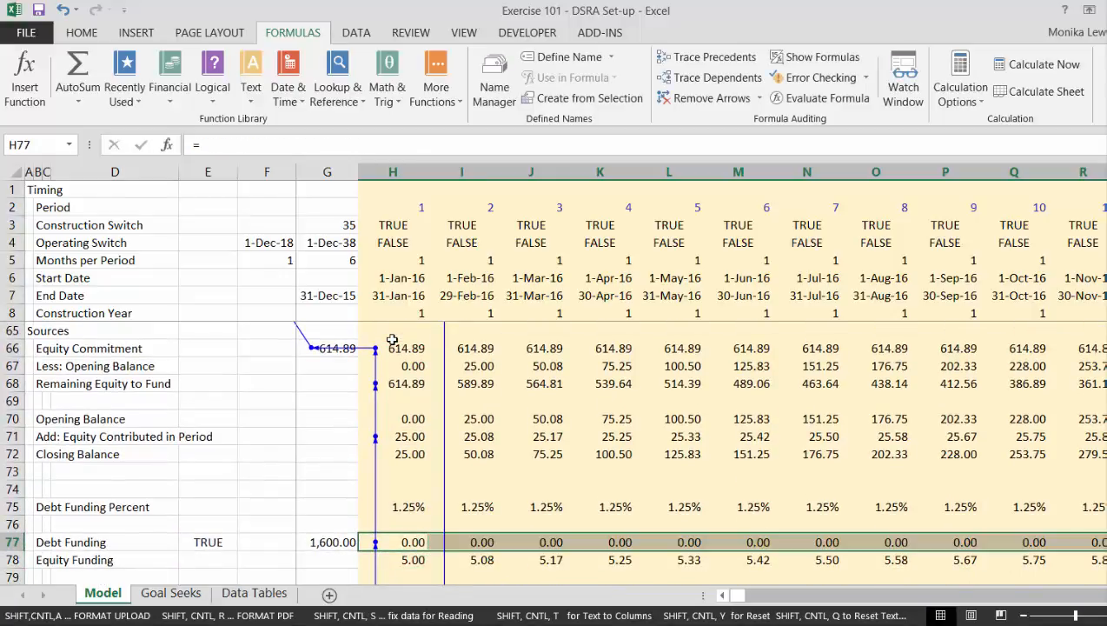
key("ctrl+r")
key("Left")
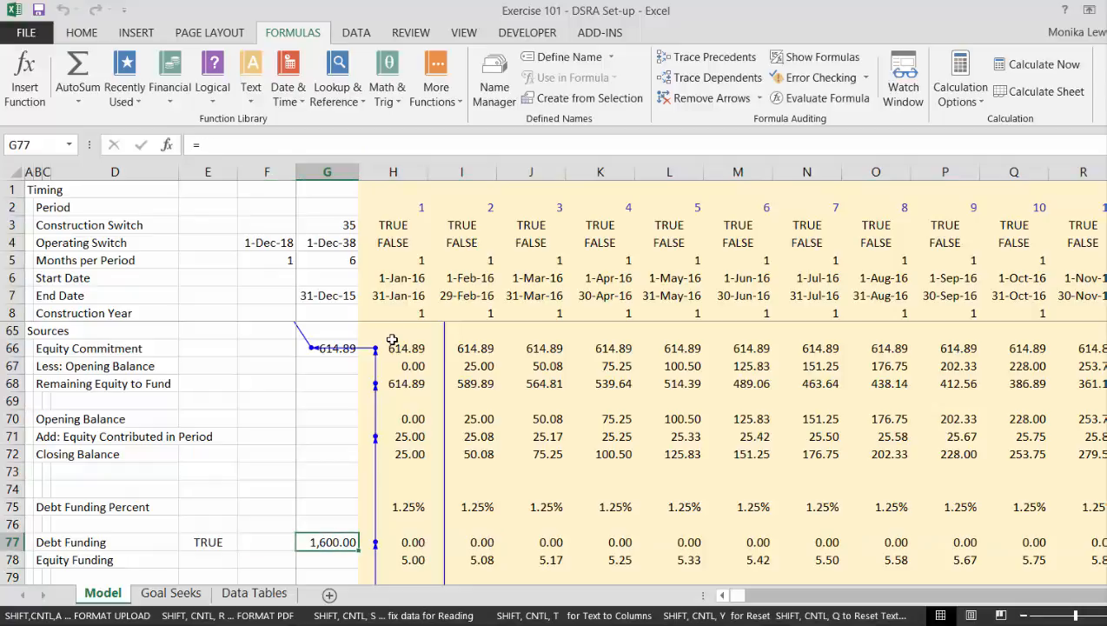
Examine the Funding block and the Summary Sources and Uses totals along the traced circular reference arrows.
key("Right")
key("Up")
key("Up")
key("Up")
key("Up")
key("Up")
key("Up")
key("Up")
key("Up")
key("Up")
key("Up")
key("Up")
key("Up")
key("Up")
key("Up")
key("Up")
key("Up")
key("Up")
key("Up")
key("Up")
key("Up")
key("Up")
key("Up")
key("Up")
key("Up")
key("Up")
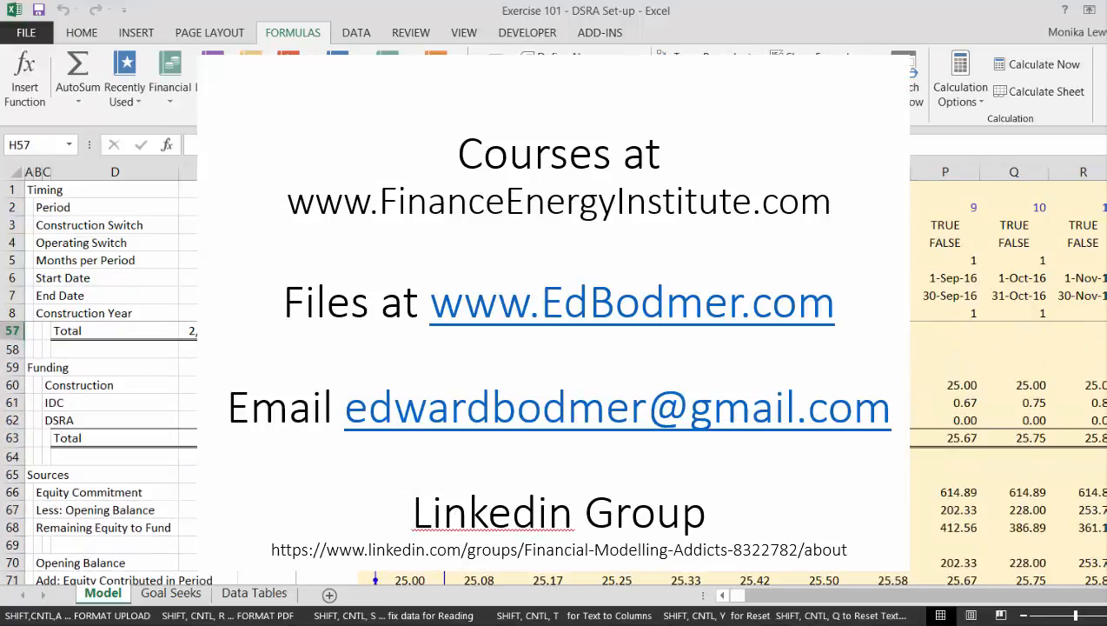
key("Up")
key("Up")
key("Up")
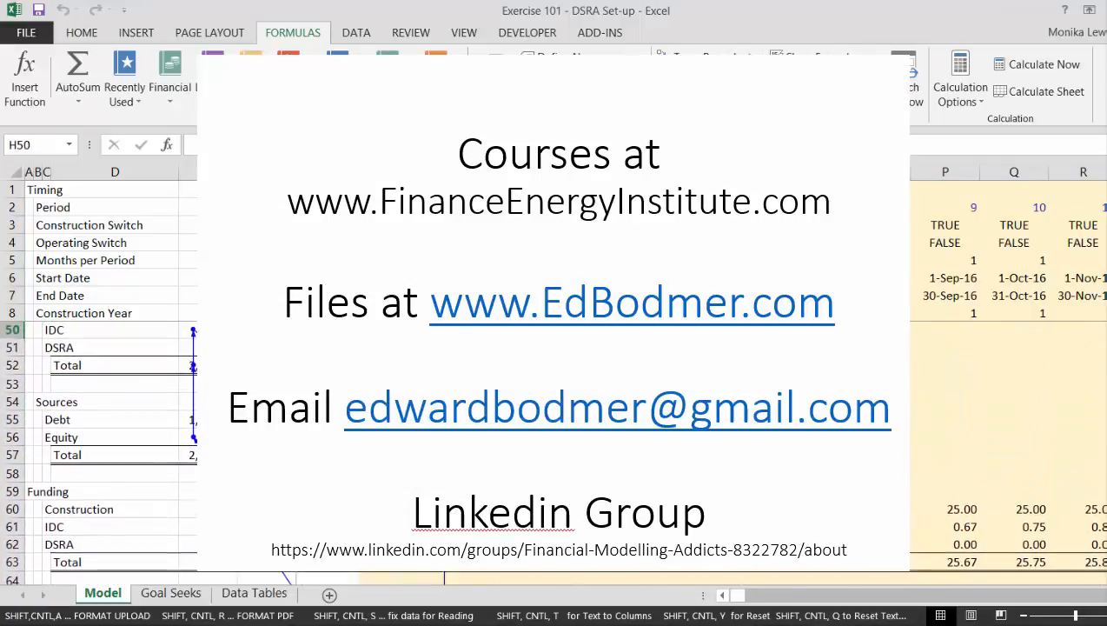
key("Down")
key("Down")
key("Down")
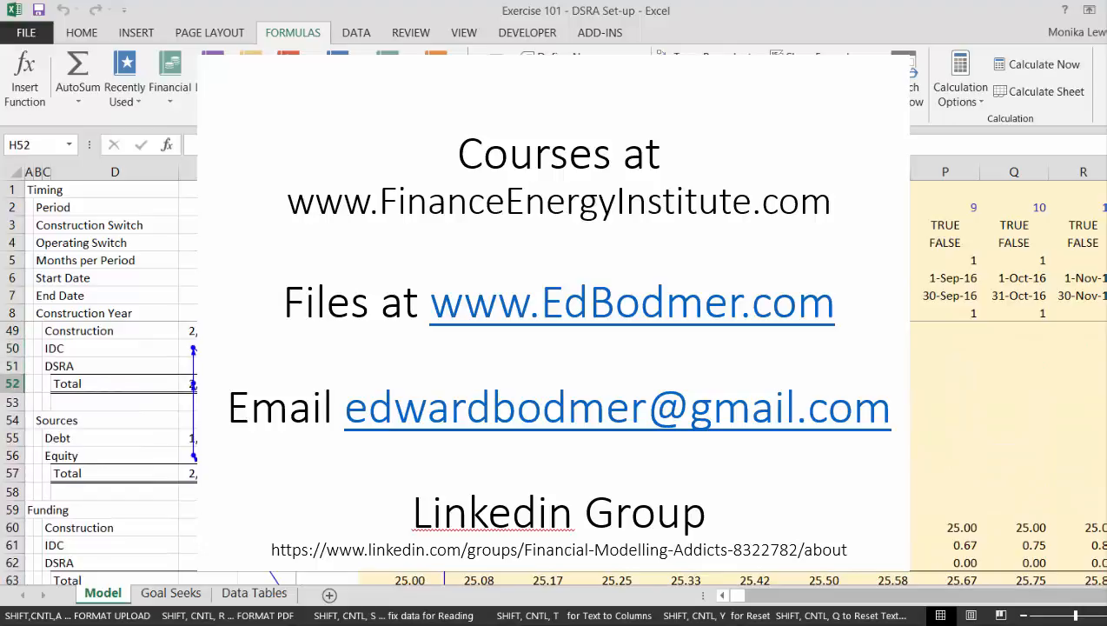
key("Up")
key("Up")
key("Left")
key("Down")
key("Down")
Clear the Funding block's IDC row, row 61, from H61 across all periods to break the circularity.
key("Down")
key("Down")
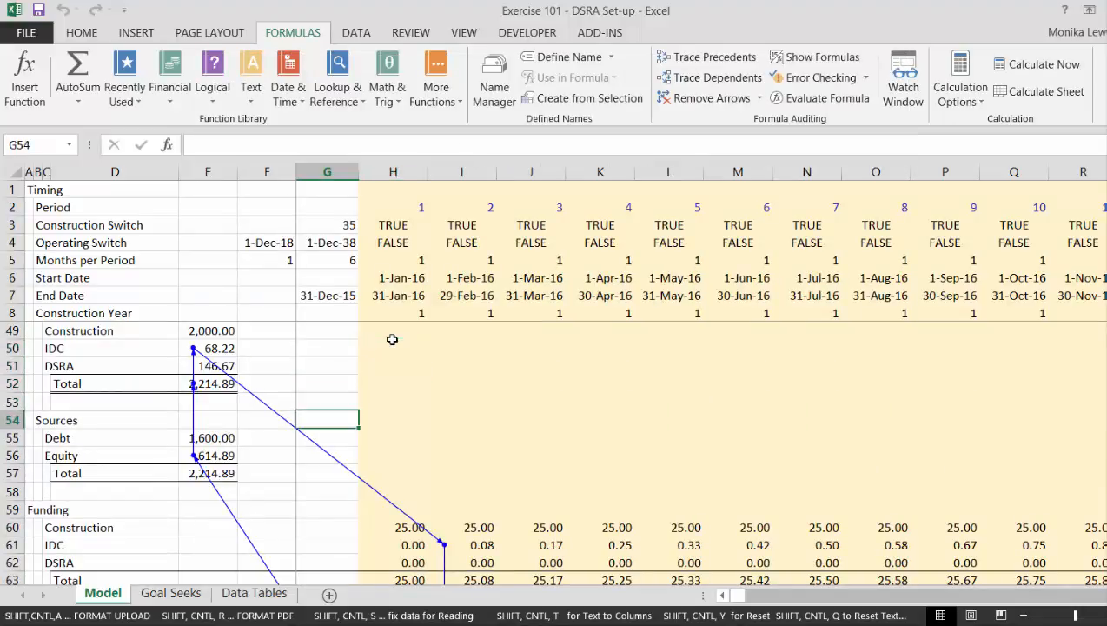
key("Down")
key("Down")
key("Down")
key("Down")
key("Down")
key("Down")
key("Down")
key("Right")
type("=")
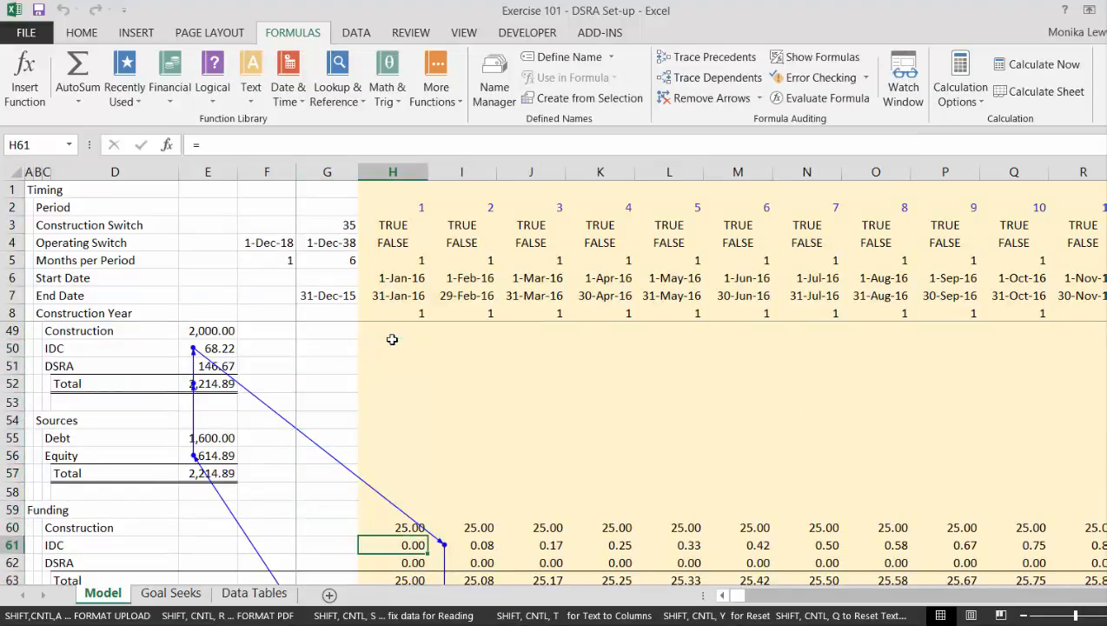
key("ctrl+shift+Right")
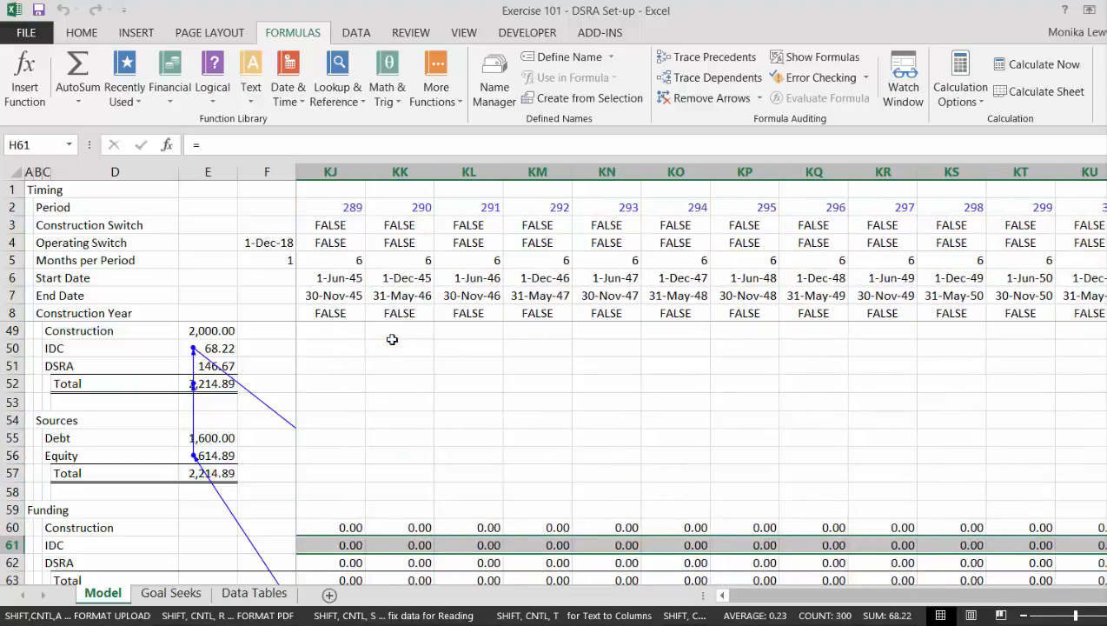
key("Delete")
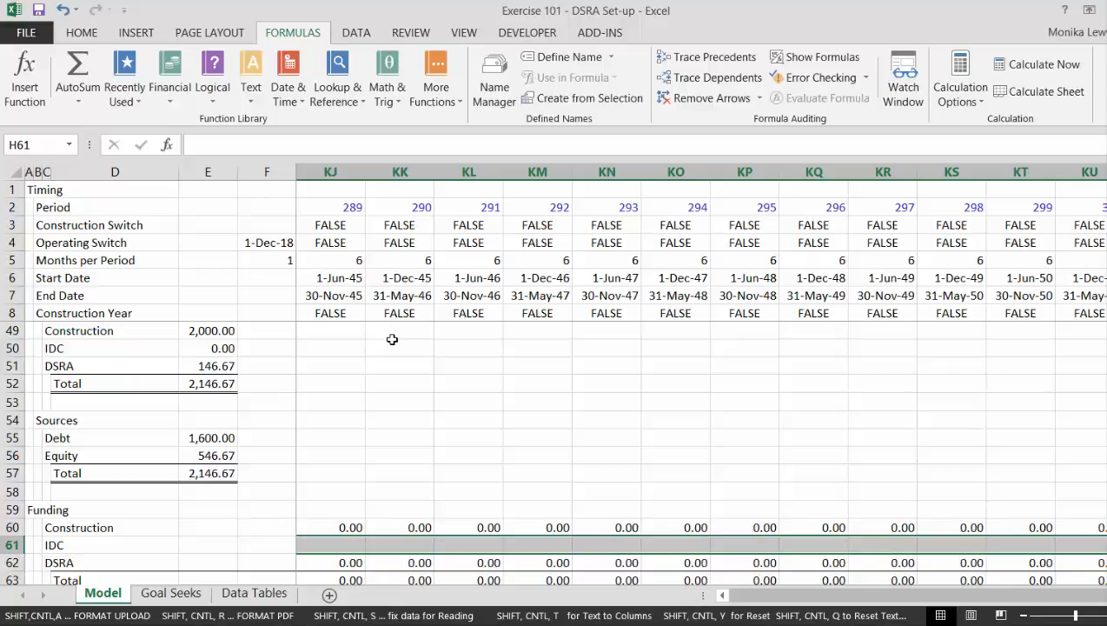
key("Left")
key("Left")
key("Right")
key("Right")
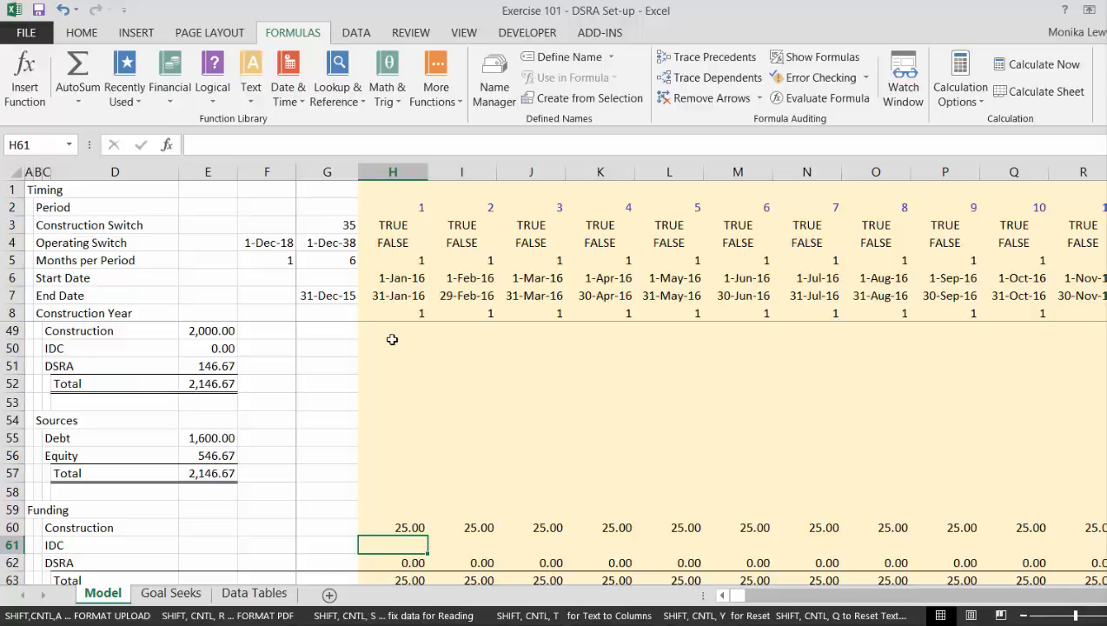
Undo the clearing of the IDC row, close the help window and dismiss the circular reference warning.
key("ctrl+z")
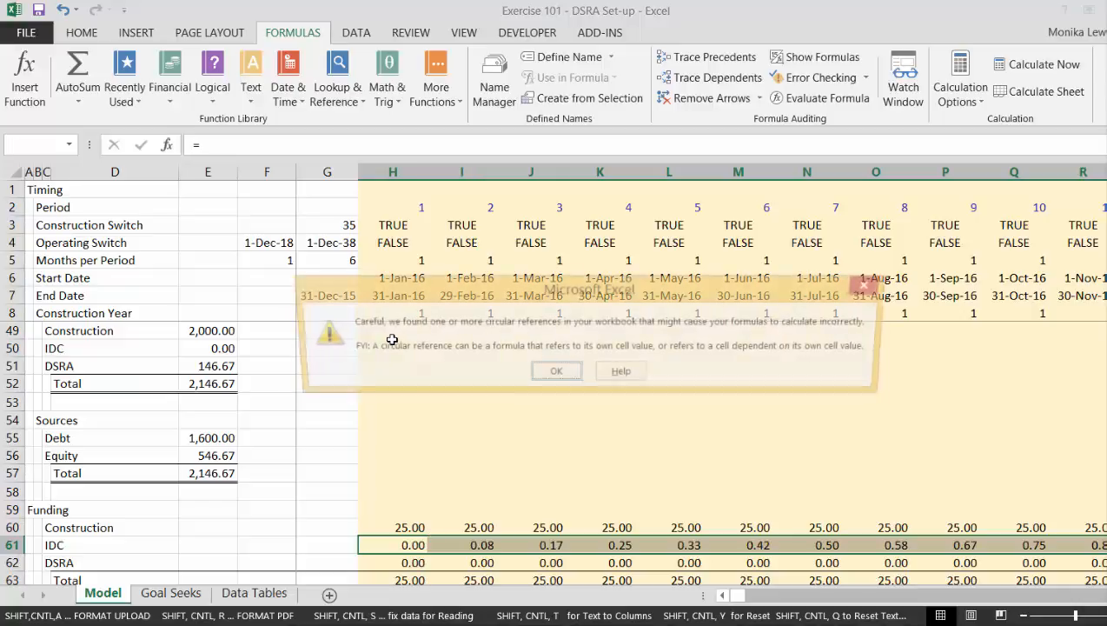
key("Return")
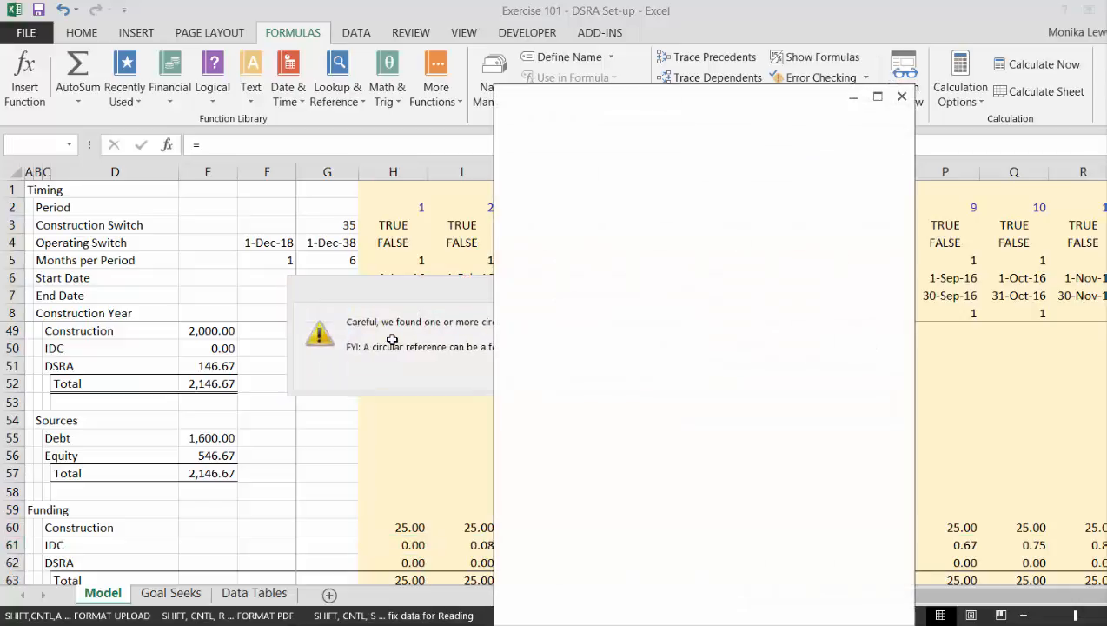
left_click(902, 97)
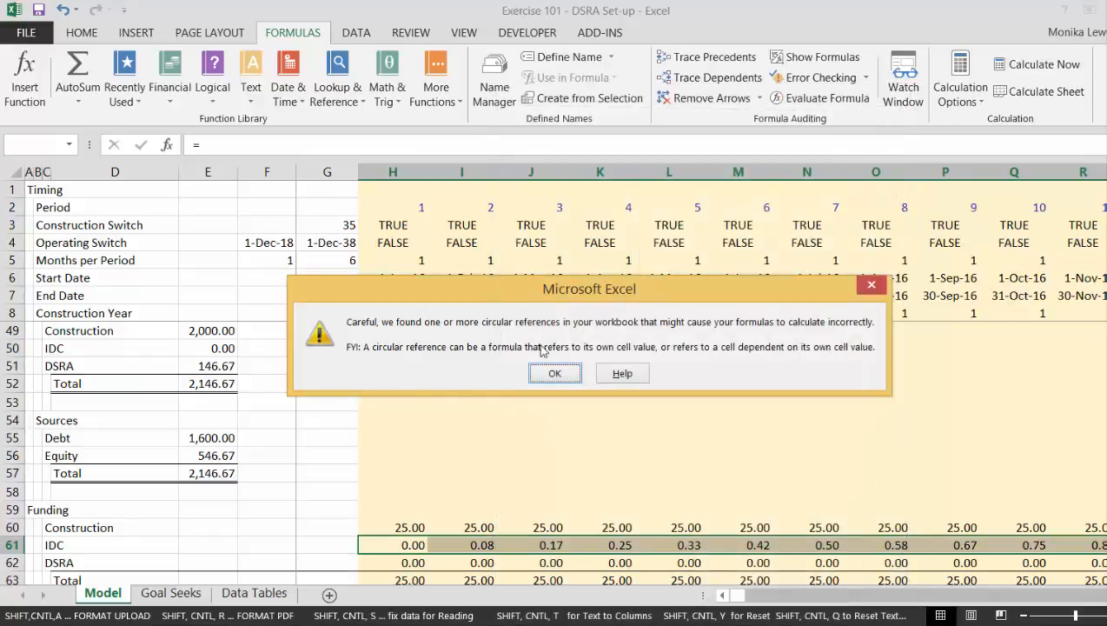
left_click(560, 374)
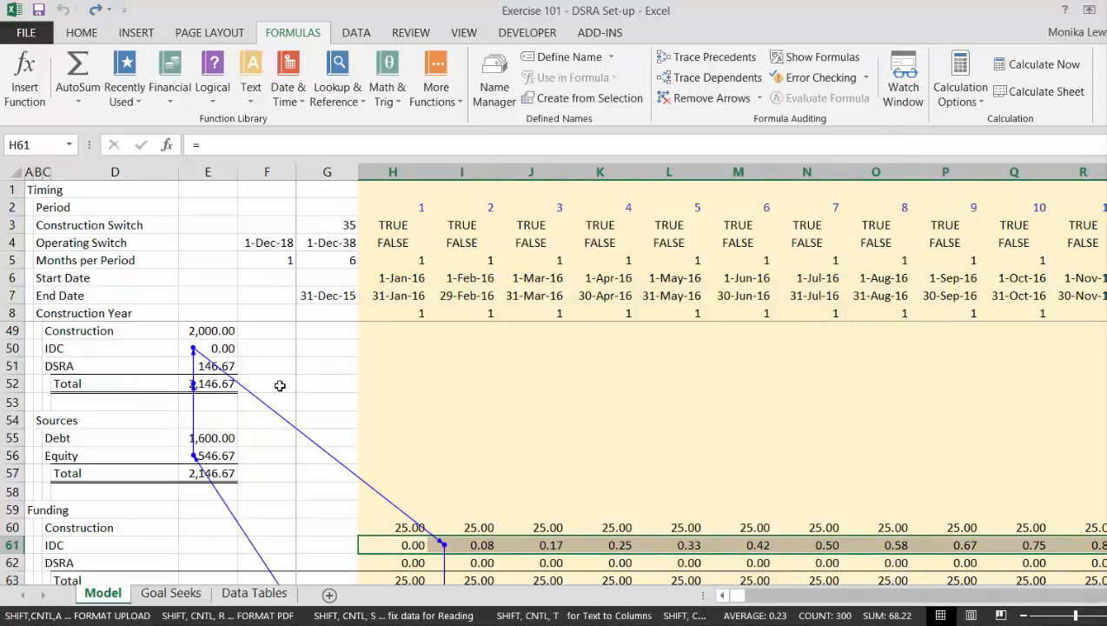
Inspect the IDC, DSRA and Total cells under Uses in the Summary Sources and Uses.
key("Left")
key("Up")
key("Up")
key("Up")
key("Up")
key("Up")
key("Up")
key("Up")
key("Up")
key("Up")
key("Up")
key("Left")
key("Left")
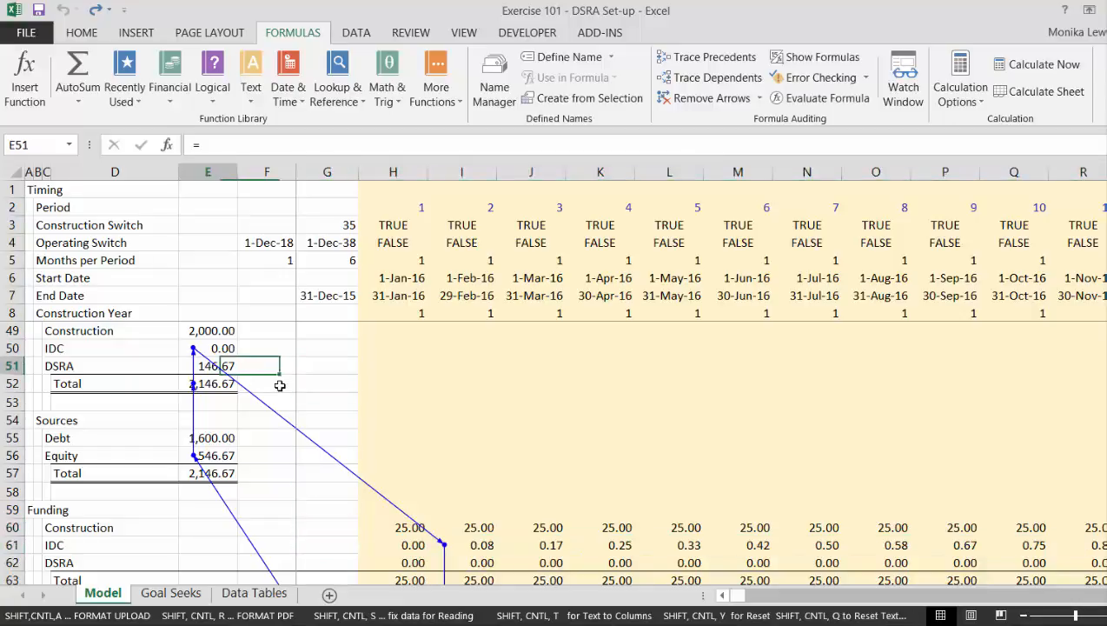
key("Escape")
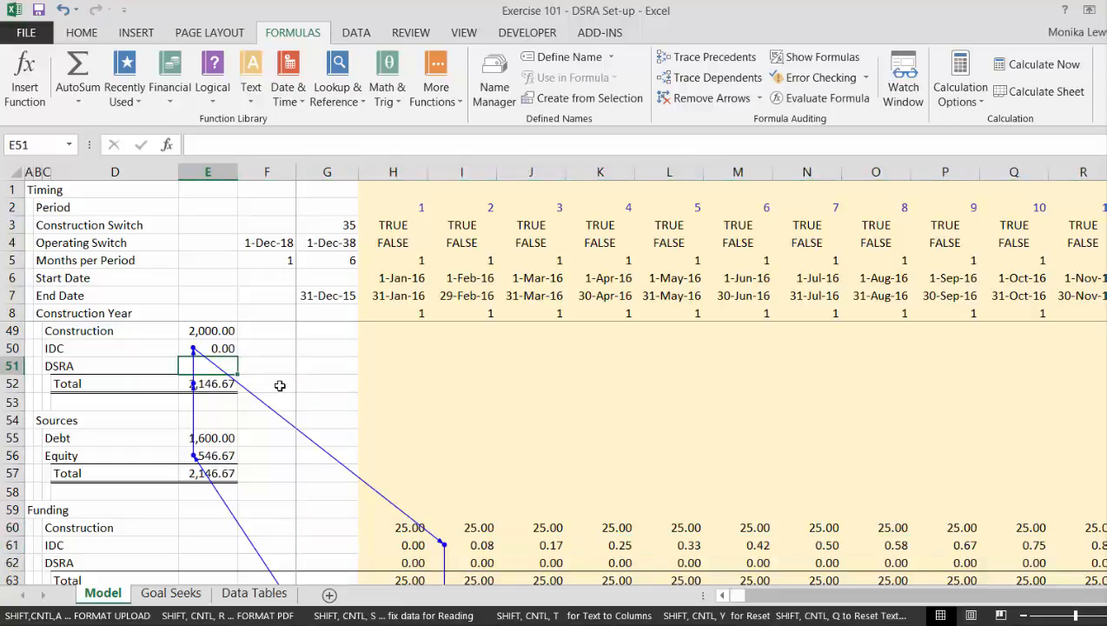
key("ctrl+z")
key("Down")
key("Down")
key("Down")
key("Down")
key("Down")
key("Down")
key("Down")
key("Down")
key("Down")
key("Down")
key("Down")
key("Down")
key("Down")
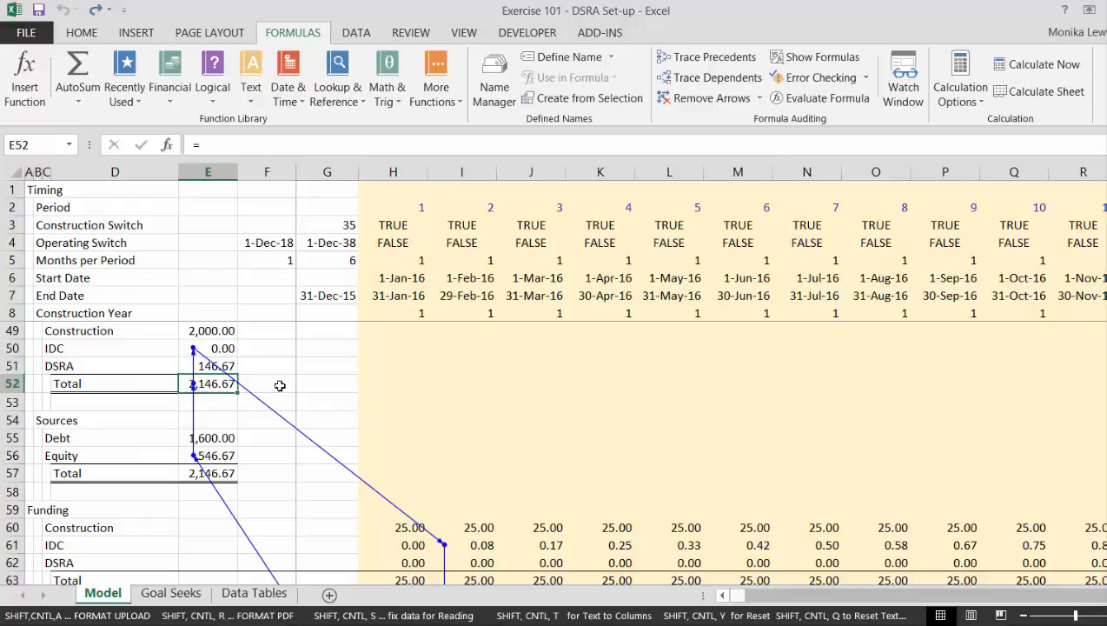
Review the Funding, Sources and Debt Schedule sections down to the end of the model and back to the Funding total.
key("Down")
key("Down")
key("Down")
key("Down")
key("Down")
key("Down")
key("Down")
key("Down")
key("Down")
key("Down")
key("Down")
key("Down")
key("Down")
key("Down")
key("Down")
key("Down")
key("Down")
key("Down")
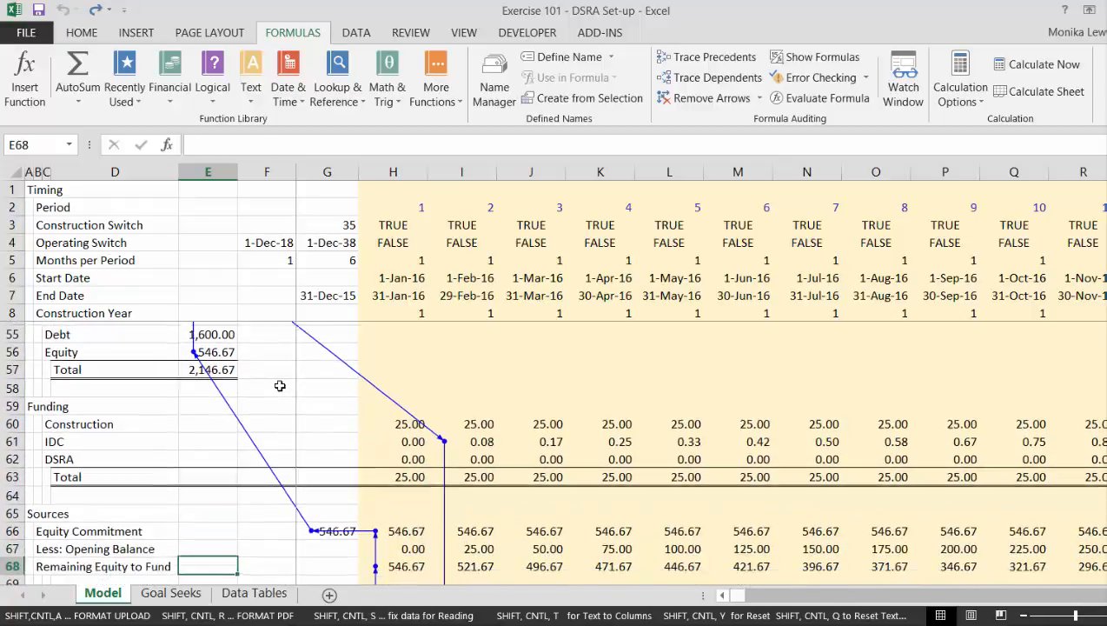
key("Down")
key("Down")
key("Down")
key("Down")
key("Down")
key("Down")
key("Down")
key("Down")
key("Down")
key("Down")
key("Down")
key("Down")
key("Down")
key("Down")
key("Down")
key("Down")
key("Down")
key("Down")
key("Down")
key("Down")
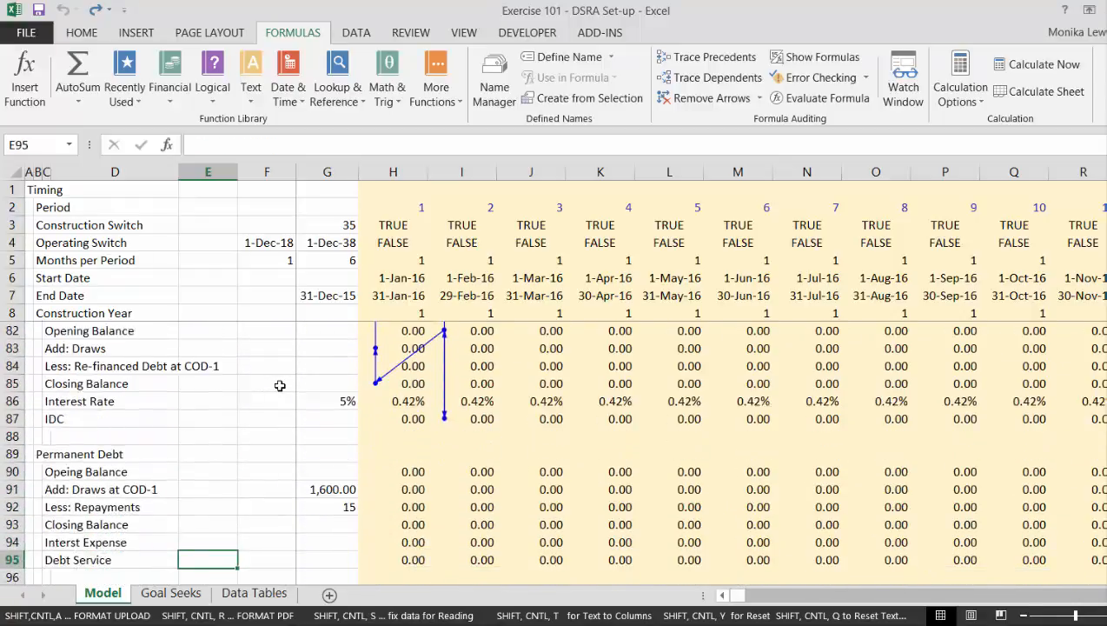
key("Down")
key("Down")
key("Down")
key("Up")
key("Up")
key("Up")
key("Up")
key("Up")
key("Up")
key("Up")
key("Up")
key("Up")
key("Up")
key("Up")
key("Up")
key("Up")
key("Up")
key("Up")
key("Up")
key("Up")
key("Up")
key("Up")
key("Up")
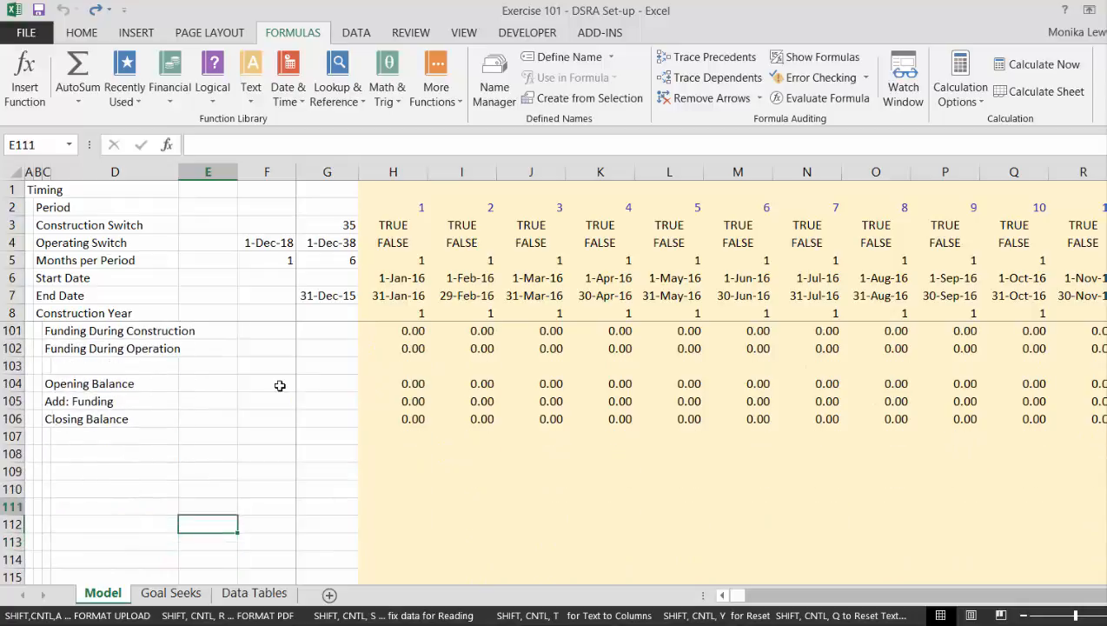
key("Up")
key("Up")
key("Up")
key("Up")
key("Up")
key("Up")
key("Up")
key("Up")
key("Up")
key("Up")
key("Up")
key("Up")
key("Up")
key("Up")
key("Up")
key("Up")
key("Up")
key("Up")
key("Up")
key("Up")
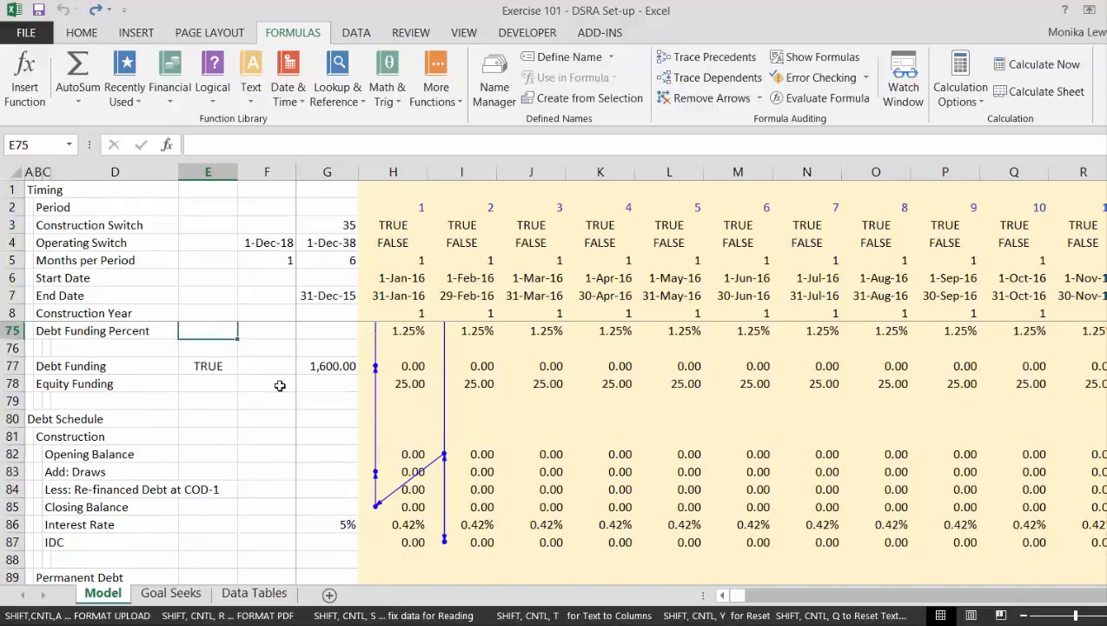
key("Up")
key("Up")
key("Up")
key("Up")
key("Up")
key("Up")
key("Up")
key("Up")
key("Up")
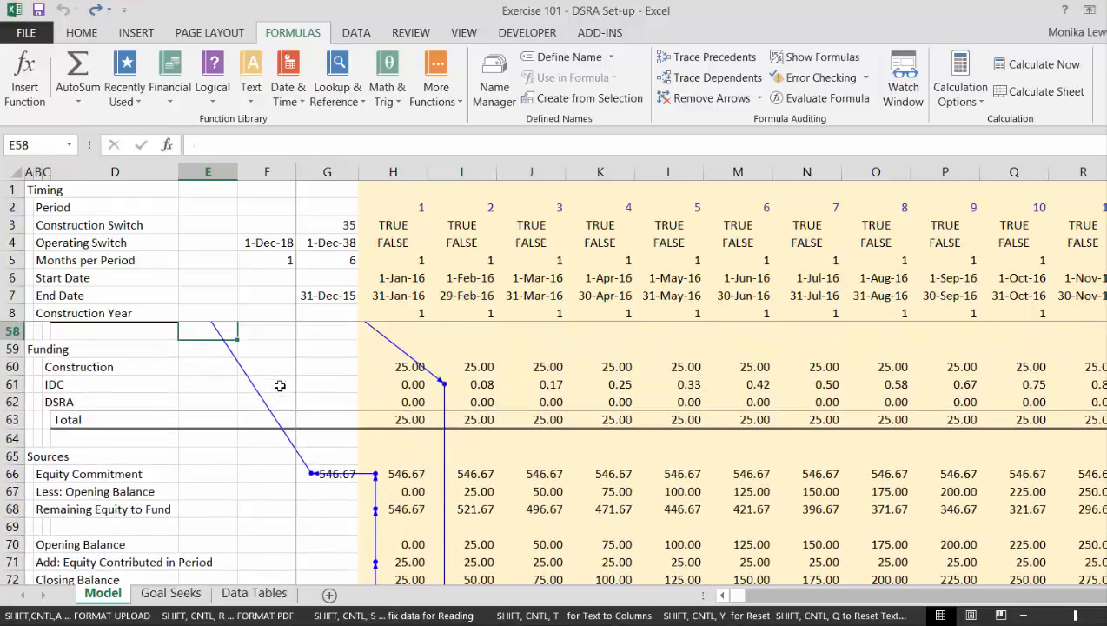
key("Down")
key("Down")
key("Down")
key("Down")
key("Down")
key("Down")
key("Down")
key("Down")
key("Down")
key("Down")
key("Down")
key("Down")
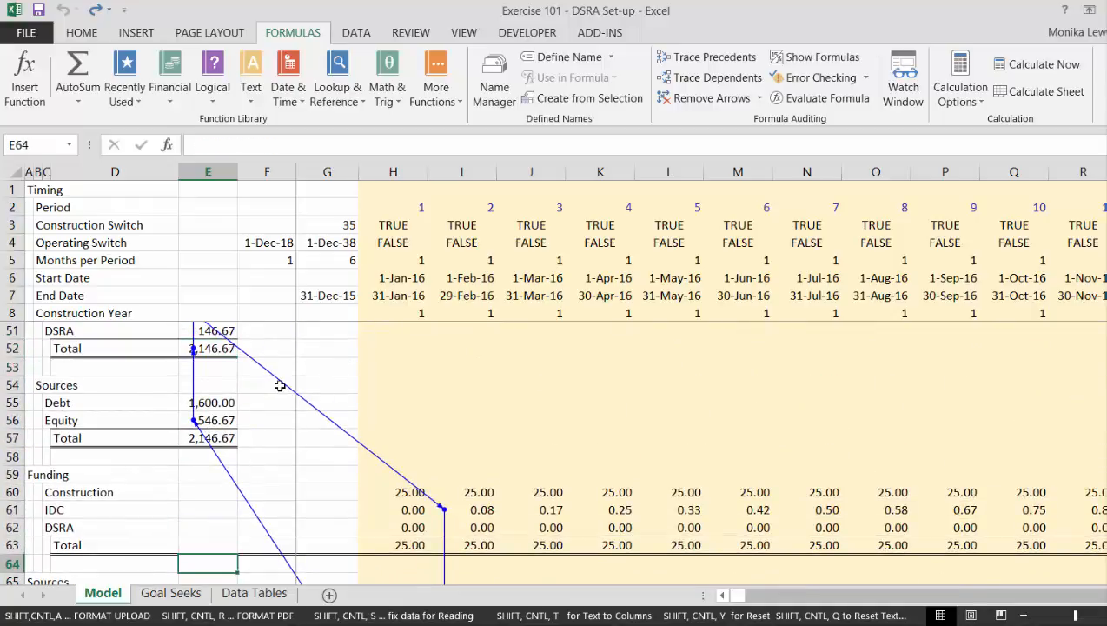
Follow the IDC and Total funding rows across the periods and down to the construction debt's Closing Balance.
key("Up")
key("Up")
key("Up")
key("Right")
key("Right")
key("Right")
key("Right")
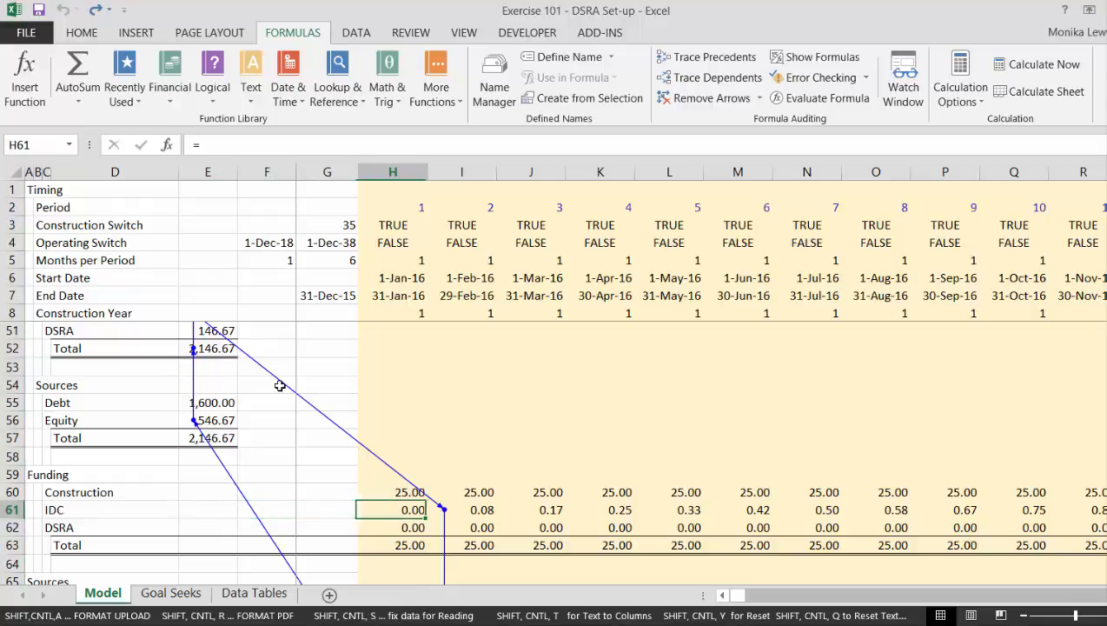
key("Right")
key("Right")
key("Right")
key("Right")
key("Right")
key("Right")
key("Right")
key("Left")
key("Down")
key("Down")
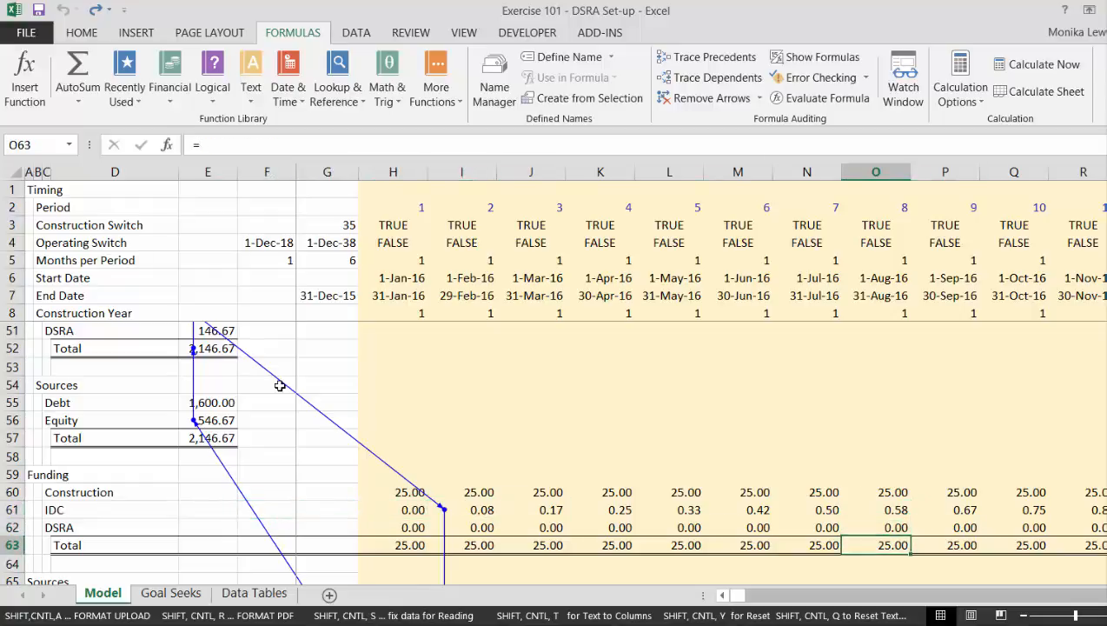
key("Down")
key("Down")
key("Down")
key("Down")
key("Down")
key("Down")
key("Down")
key("Down")
key("Down")
key("Down")
key("Down")
key("Down")
key("Down")
key("Down")
key("Down")
key("Down")
key("Down")
key("Down")
key("Down")
key("Down")
key("Down")
key("Down")
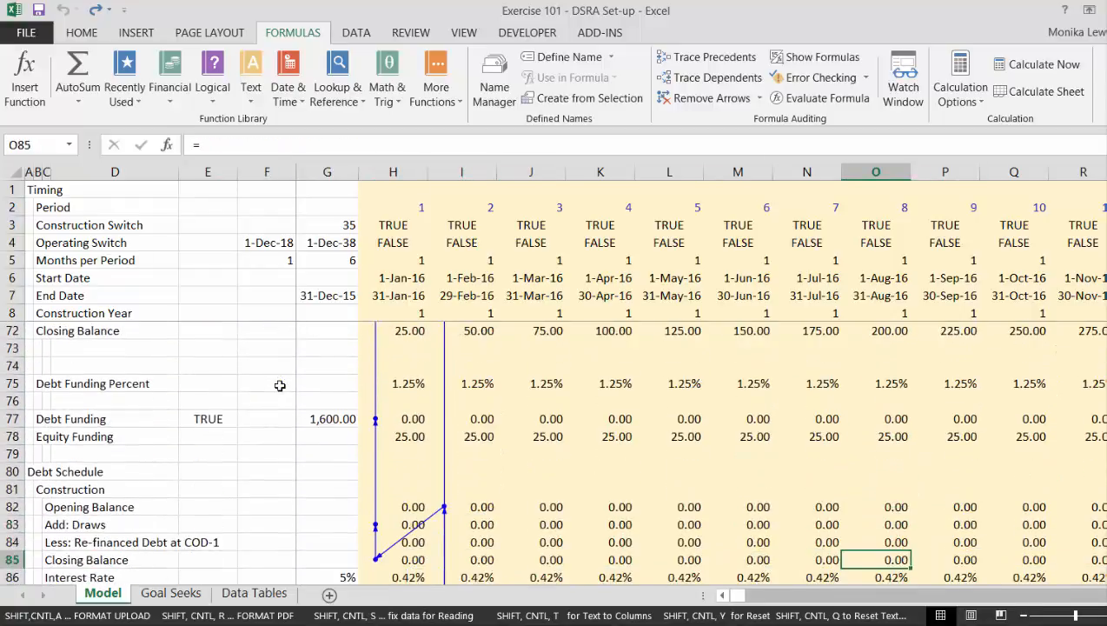
Return to the Summary Sources and Uses and check the Total under Sources in E57.
key("Up")
key("Up")
key("Up")
key("Up")
key("Up")
key("Up")
key("Up")
key("Up")
key("Up")
key("Up")
key("Up")
key("Up")
key("Up")
key("Up")
key("Up")
key("Up")
key("Up")
key("Up")
key("Up")
key("Up")
key("Left")
key("Left")
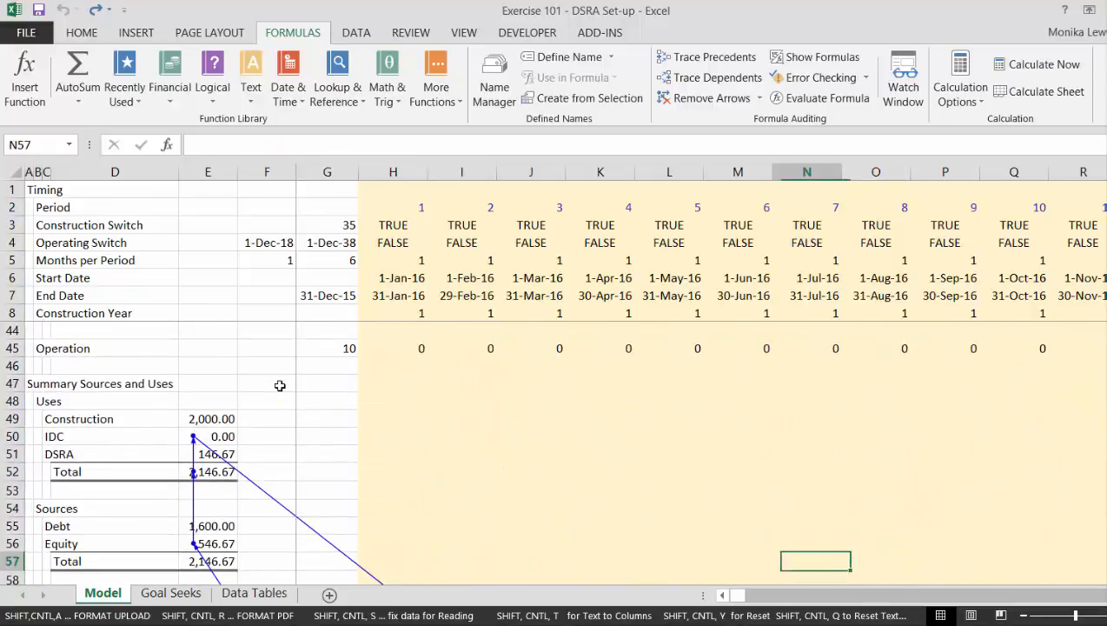
key("Left")
key("Left")
key("Left")
key("Left")
key("Left")
key("Left")
key("Left")
key("Left")
Enter the heading Fixed in F55 and Computed in G55 beside the Debt amount under Sources.
key("Left")
key("Left")
key("Left")
key("Right")
key("Right")
key("Right")
key("Right")
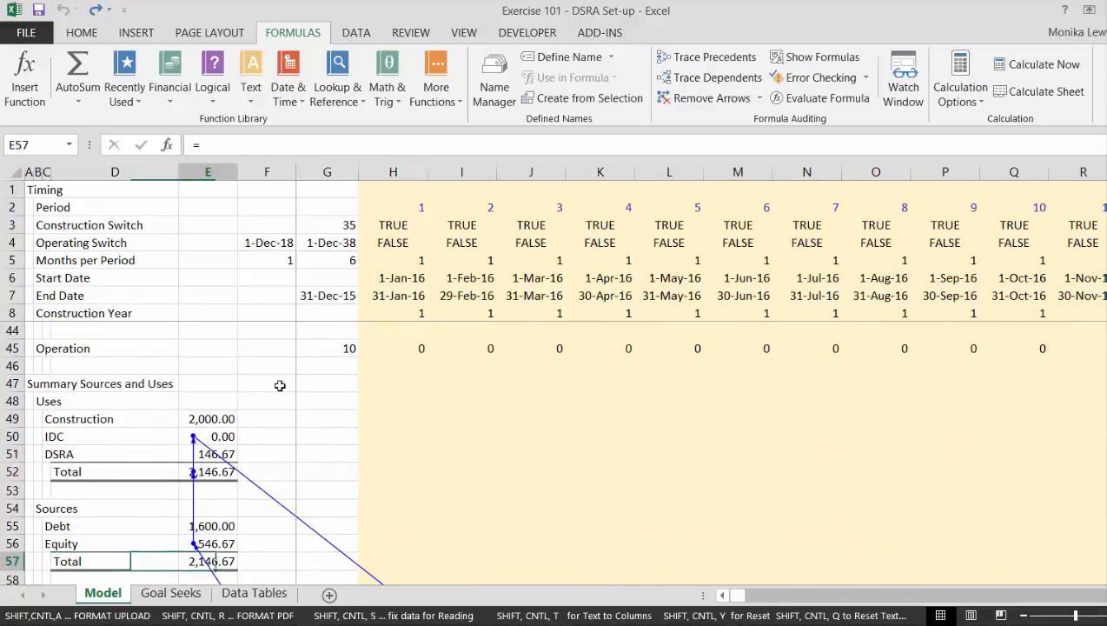
key("Up")
key("Right")
key("Left")
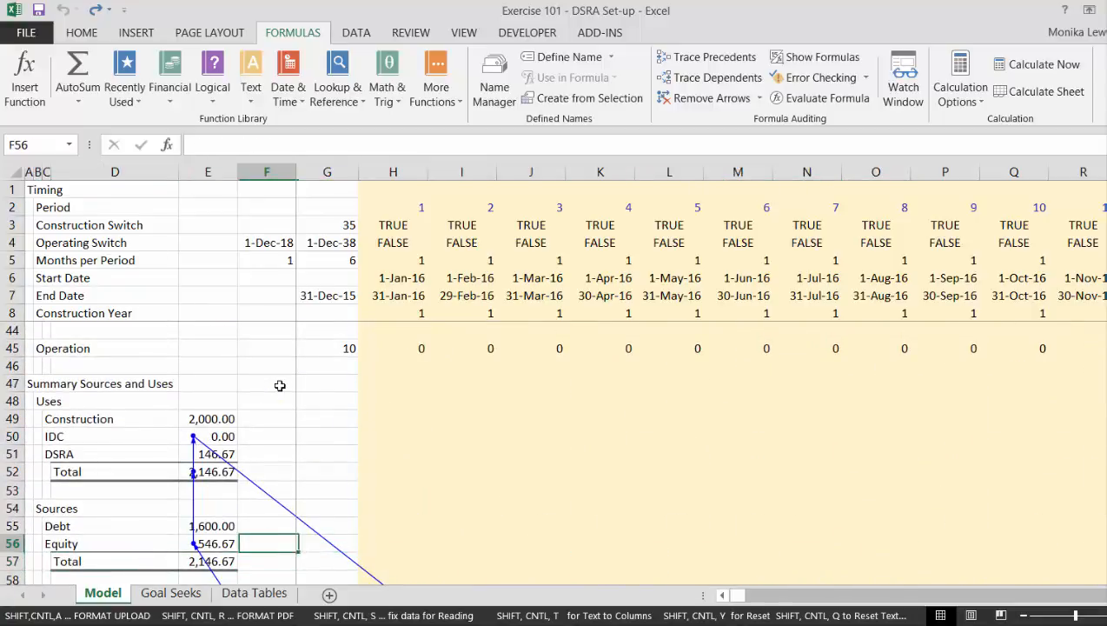
key("Left")
key("Left")
key("Right")
key("Right")
key("Left")
key("Right")
key("Up")
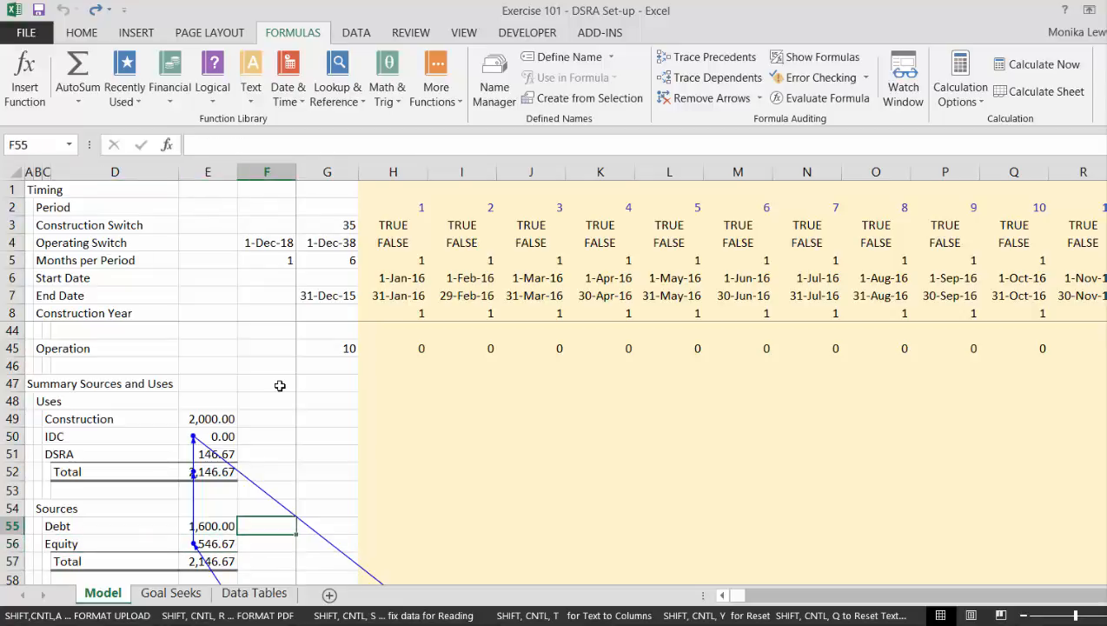
type("Fixed")
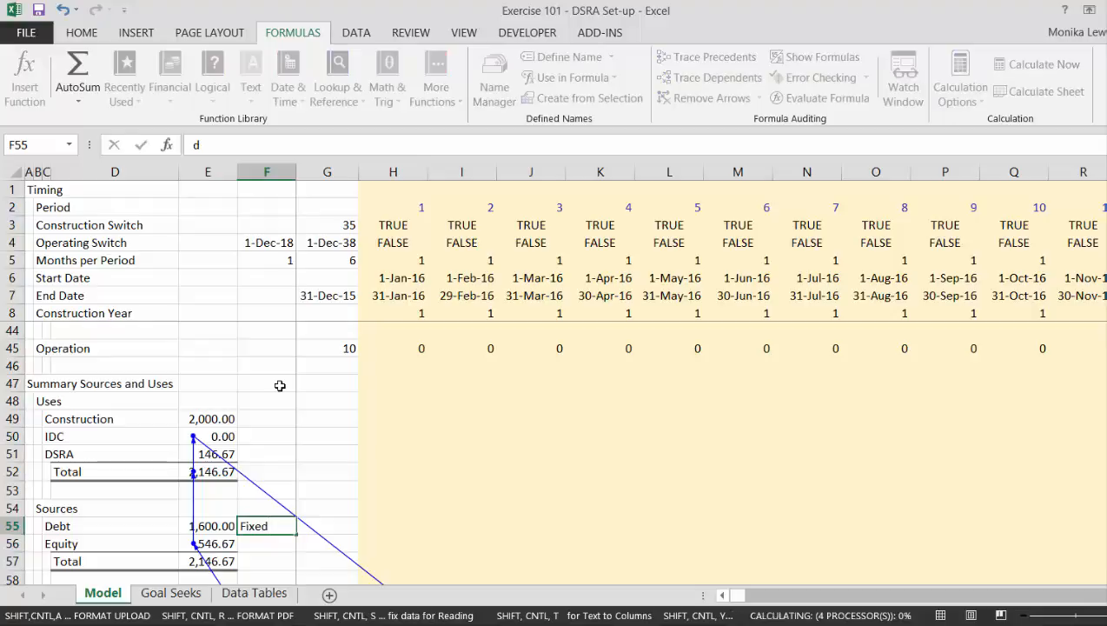
key("Return")
key("Up")
key("Right")
type("Co")
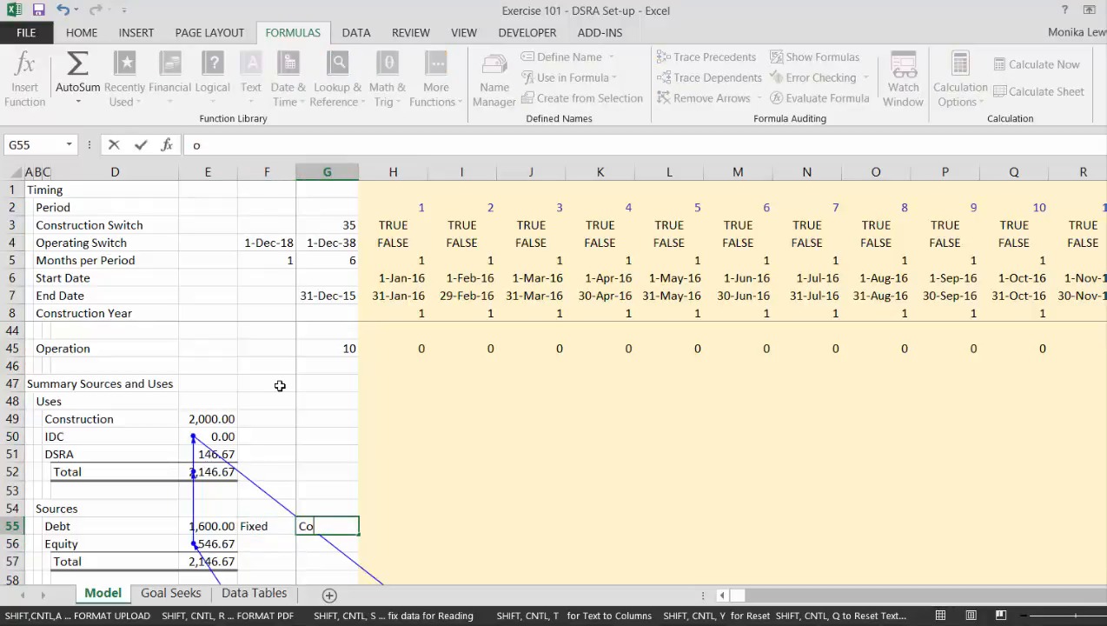
type("mputed")
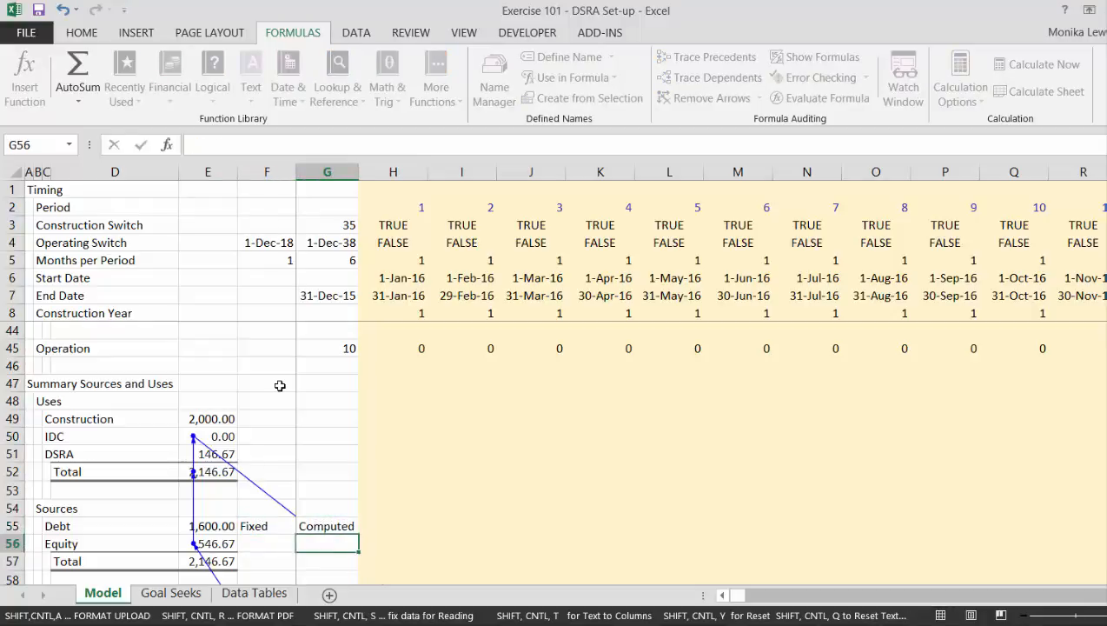
Enter the heading Difference in H55 and select F57 on the Total row.
key("Right")
type("Diff")
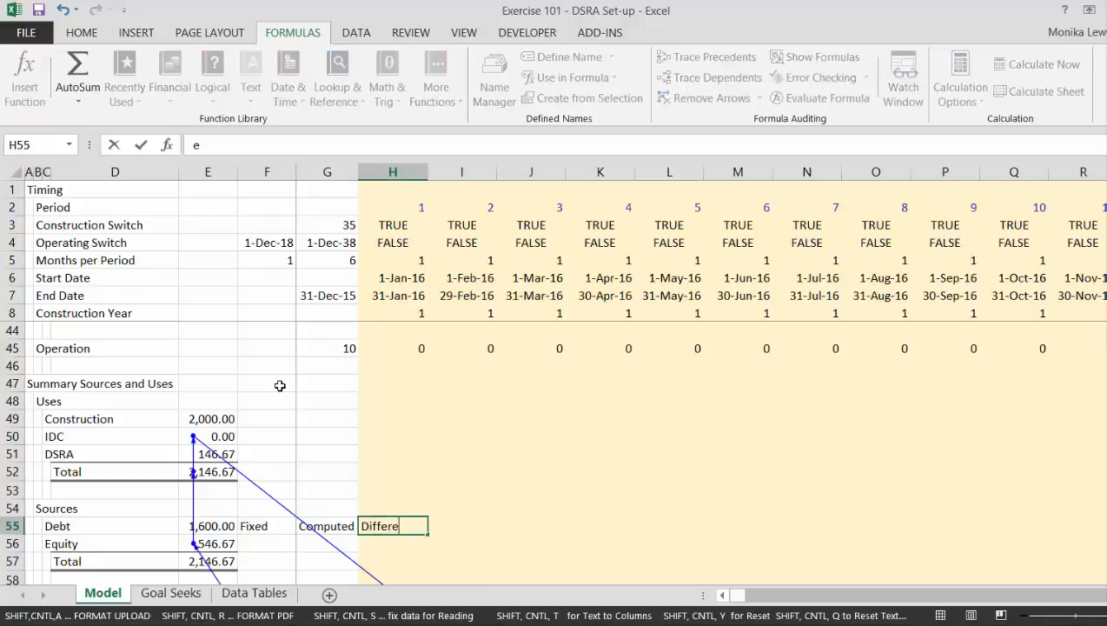
key("Return")
key("Down")
key("Left")
key("Left")
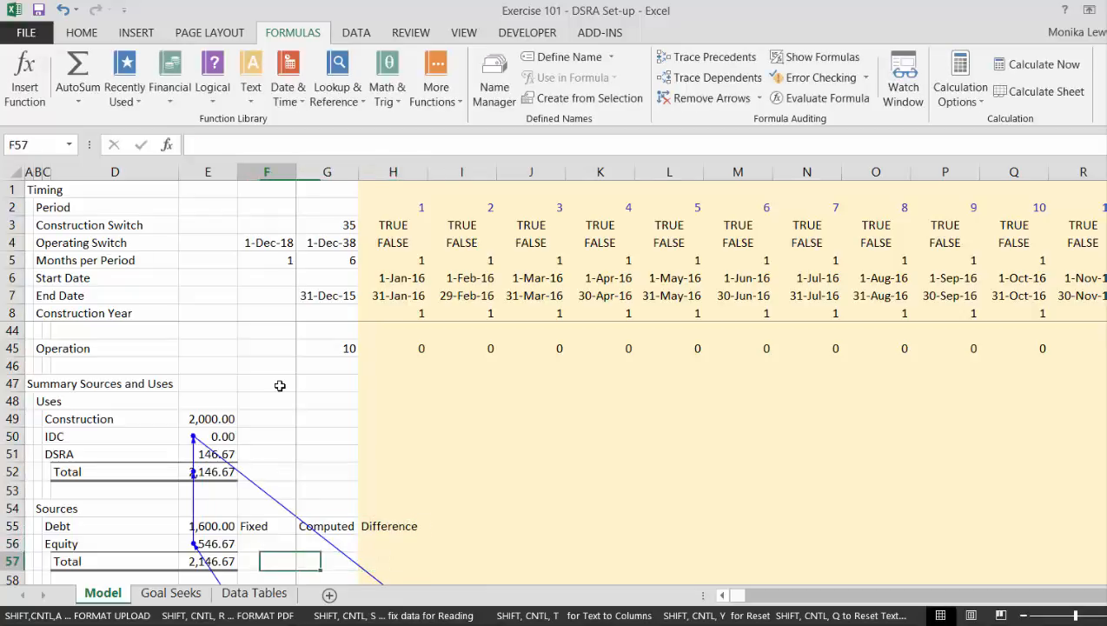
Enter 540 as the Fixed equity value in F56.
key("Up")
type("54")
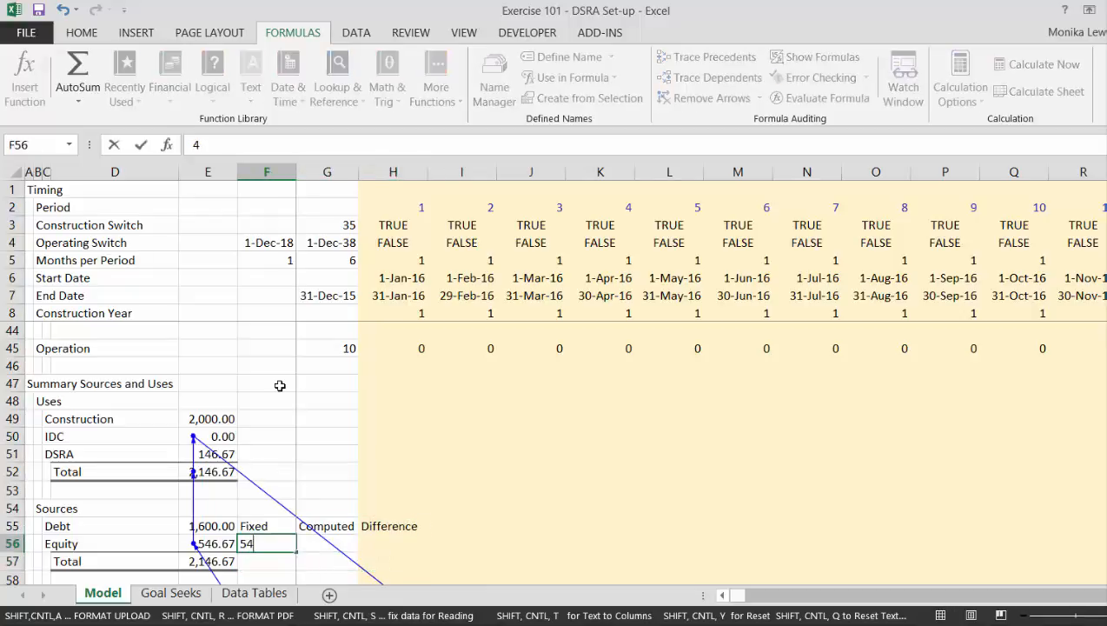
type("0")
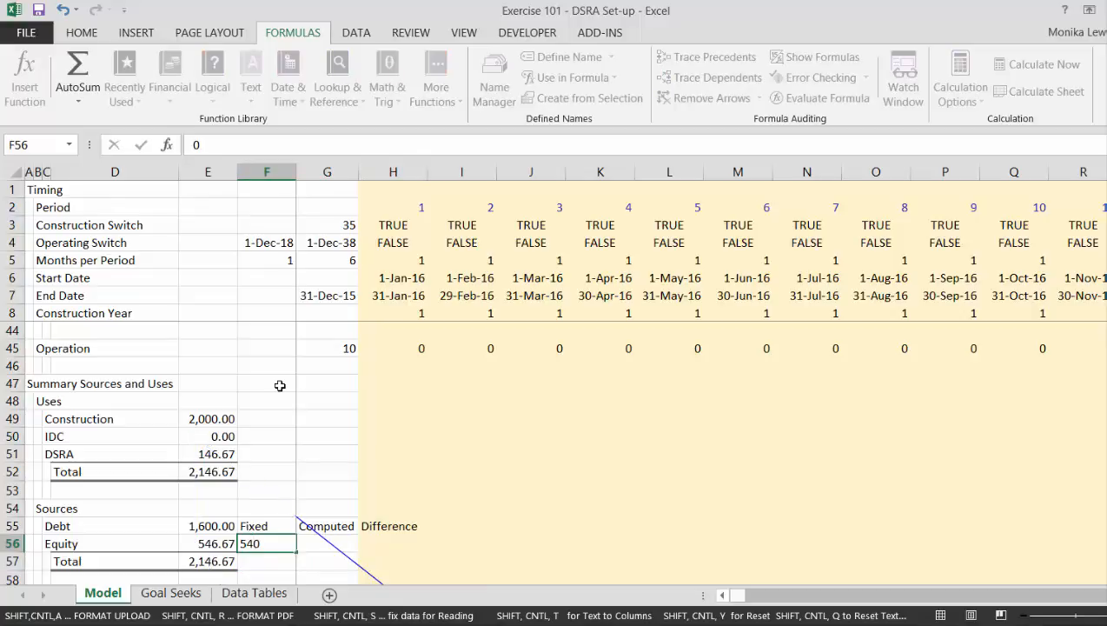
key("Tab")
Compute the equity in G56 as total uses minus debt with the formula =E52-E55.
type("=")
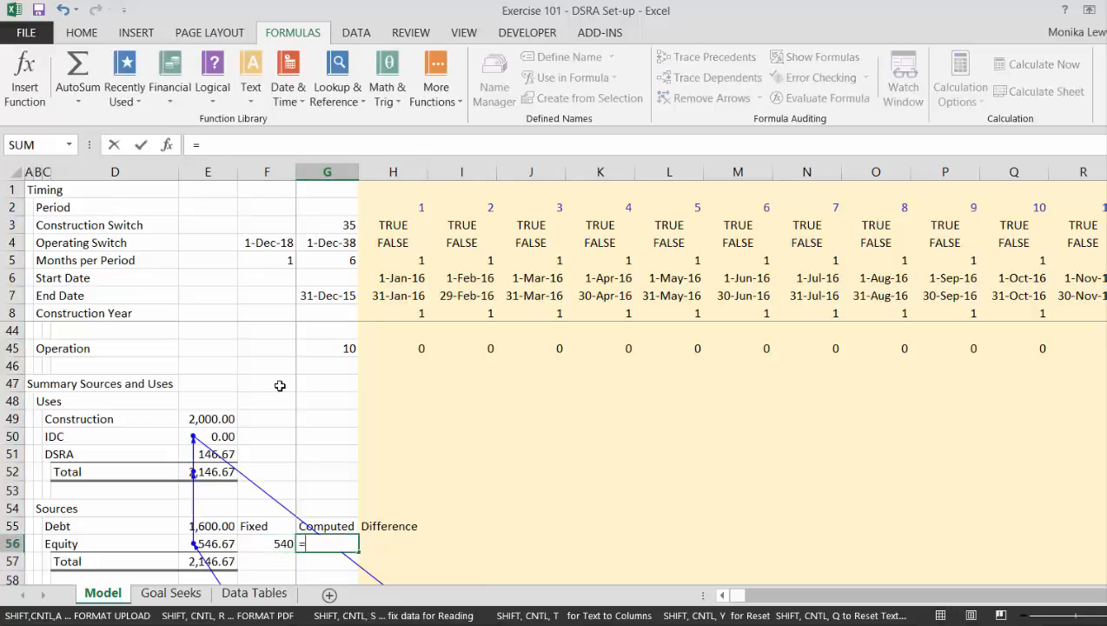
key("Left")
key("Left")
key("Down")
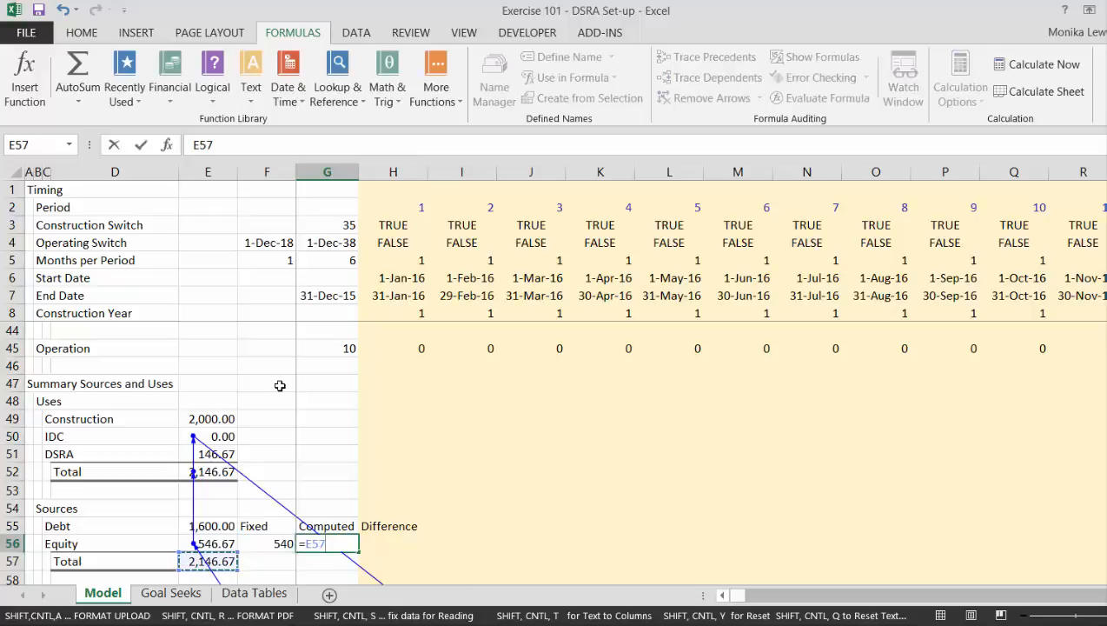
key("Up")
key("Up")
key("Up")
key("Up")
key("Up")
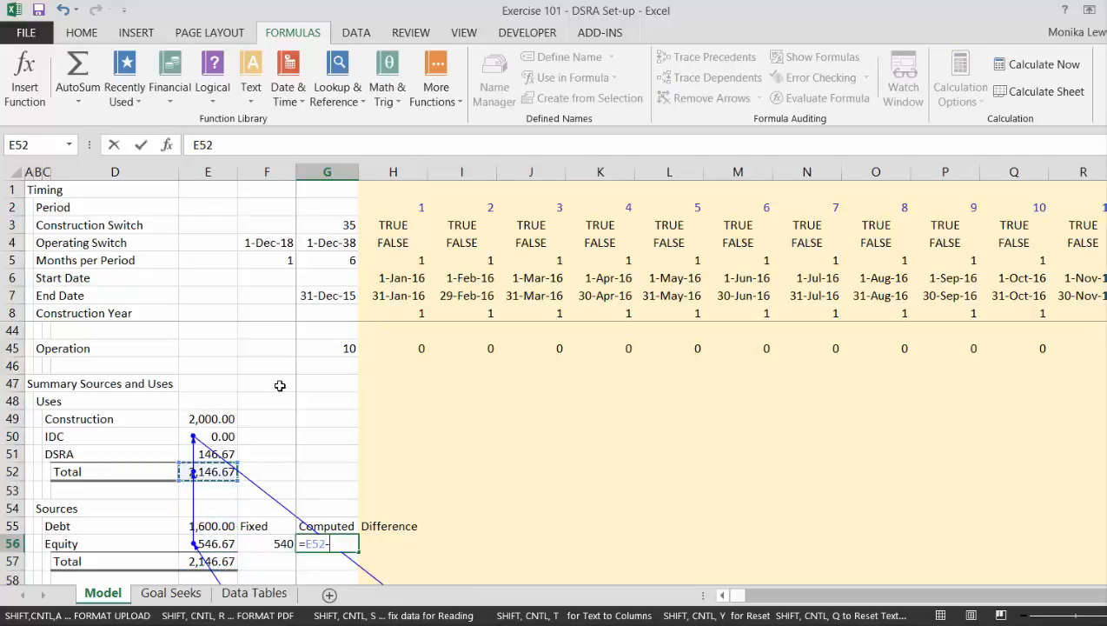
type("-")
key("Down")
key("Down")
key("Down")
key("Up")
key("Up")
key("Up")
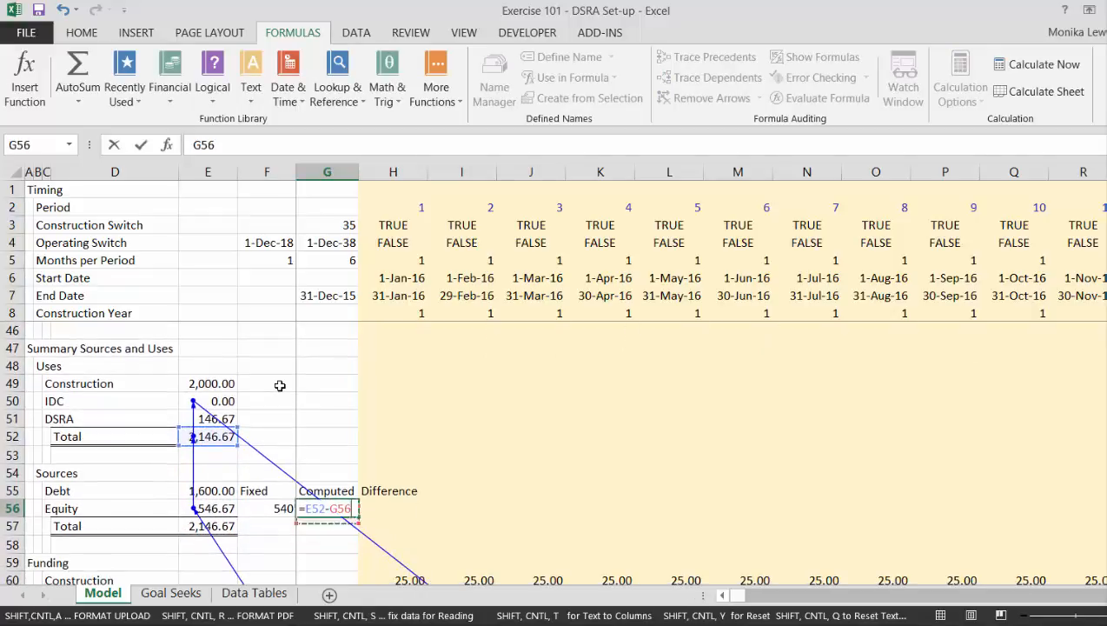
key("Left")
key("Left")
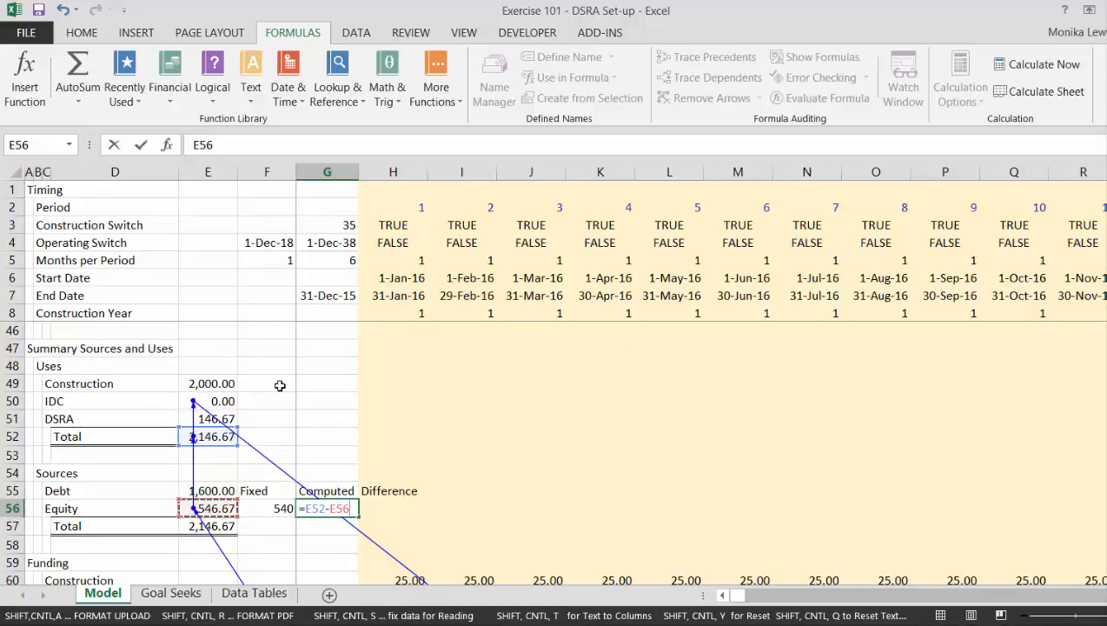
type("-")
key("Up")
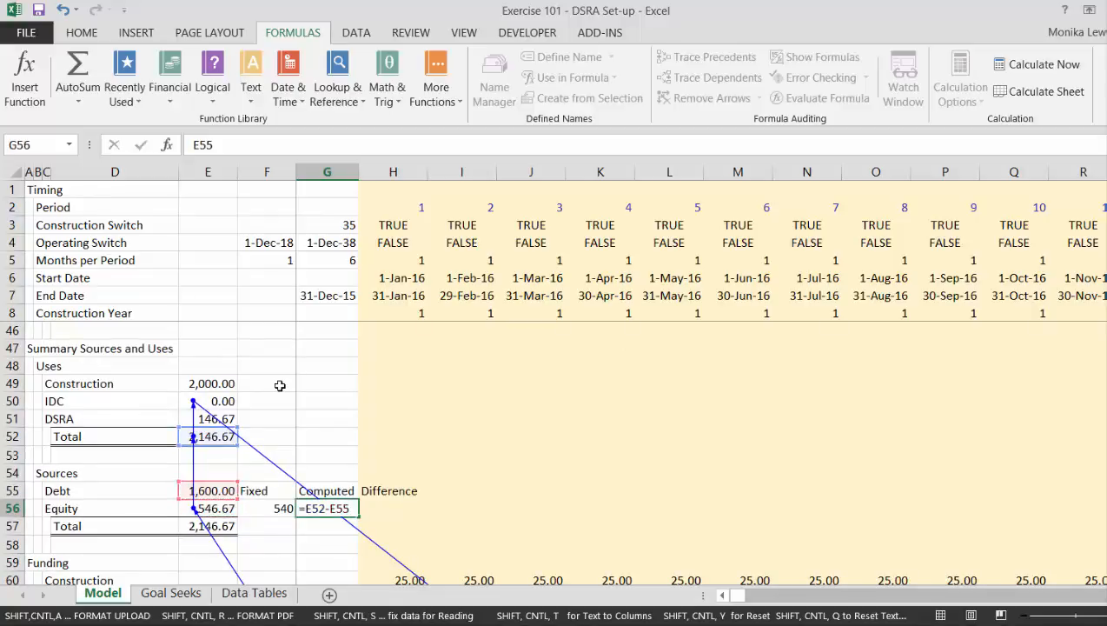
key("Return")
Calculate the equity difference in H56 as fixed minus computed with =F56-G56.
key("Up")
key("Right")
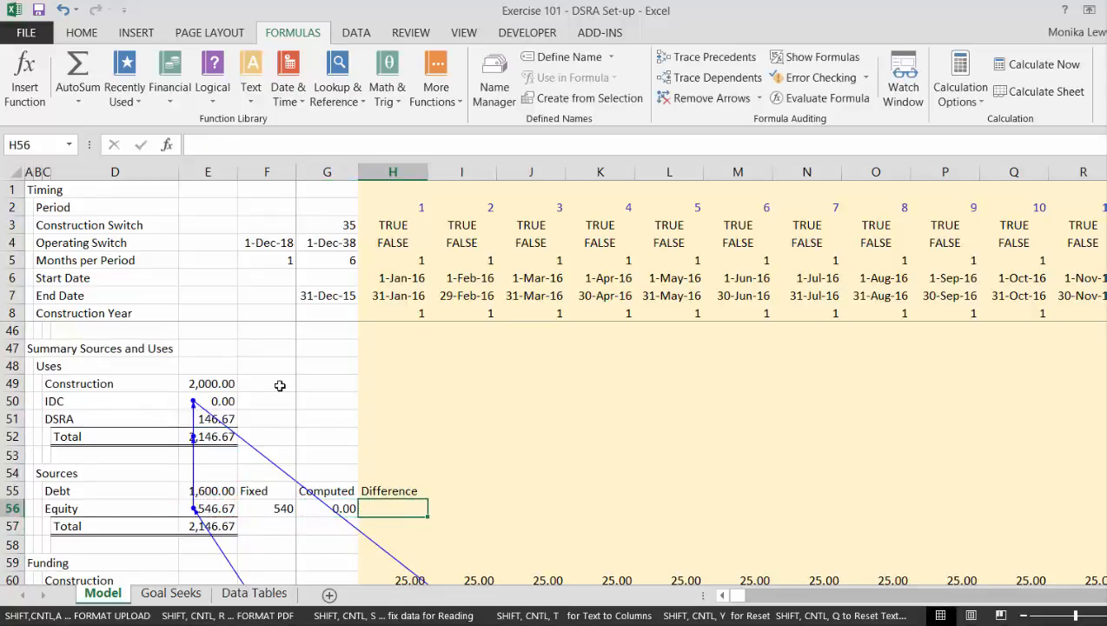
type("=")
key("Left")
key("Left")
type("-")
key("Left")
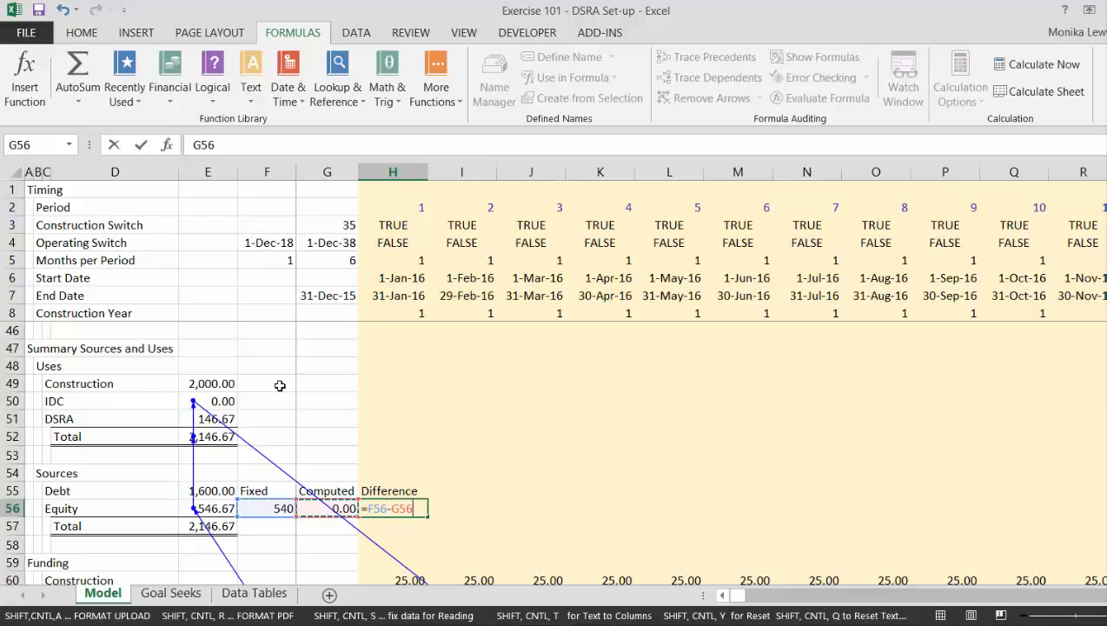
key("Return")
Create range names for F56:H56 from the Fixed, Computed and Difference headings in the top row of F55:H56.
key("Up")
key("Left")
key("Up")
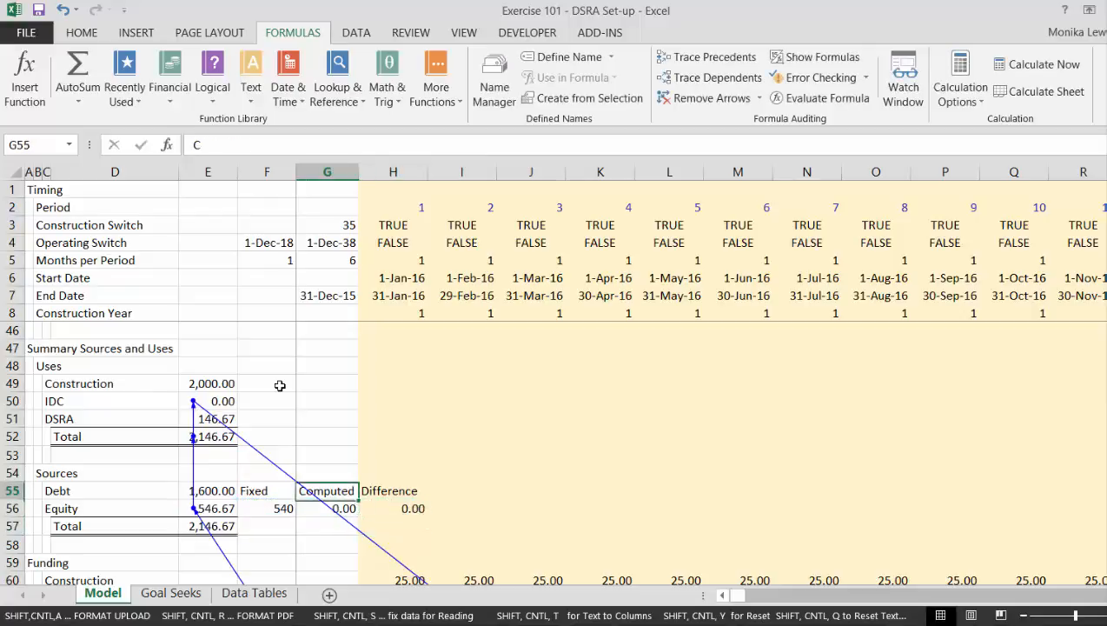
key("Left")
key("shift+Down")
key("shift+Right")
key("shift+Right")
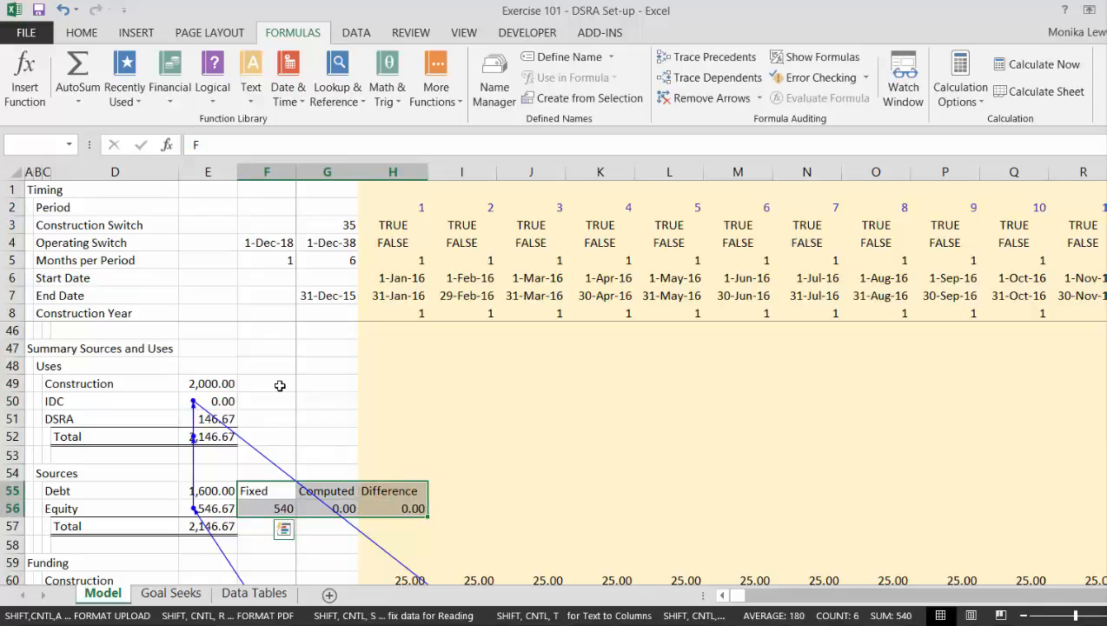
key("ctrl+shift+F3")
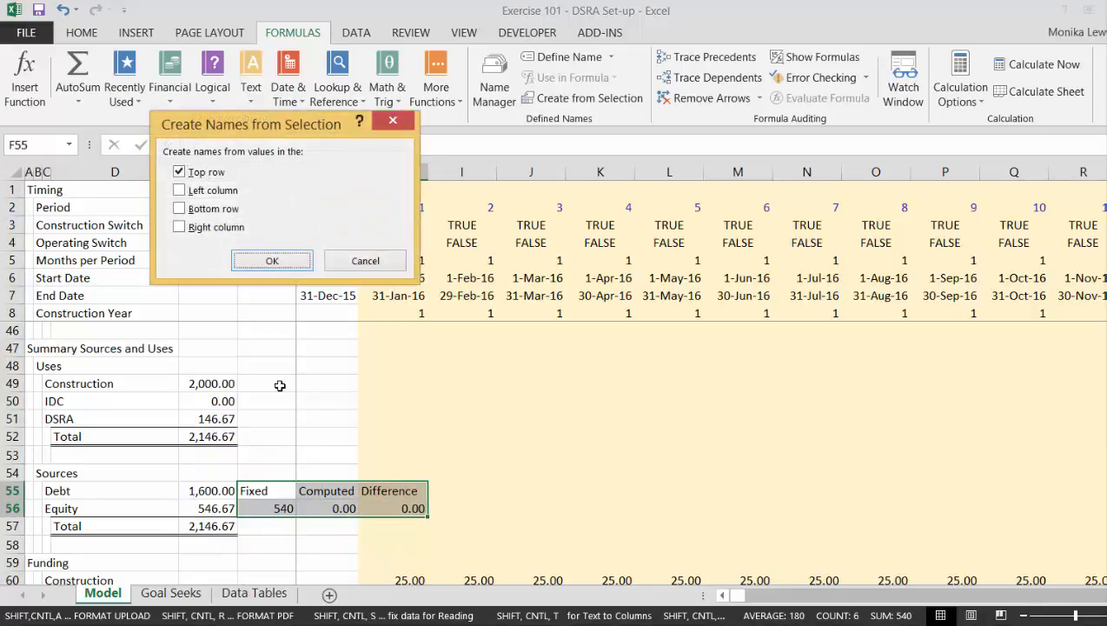
key("Return")
Link the Equity amount in E56 to the named value with =Fixed and select the Difference cell H56.
key("Left")
key("Down")
type("=")
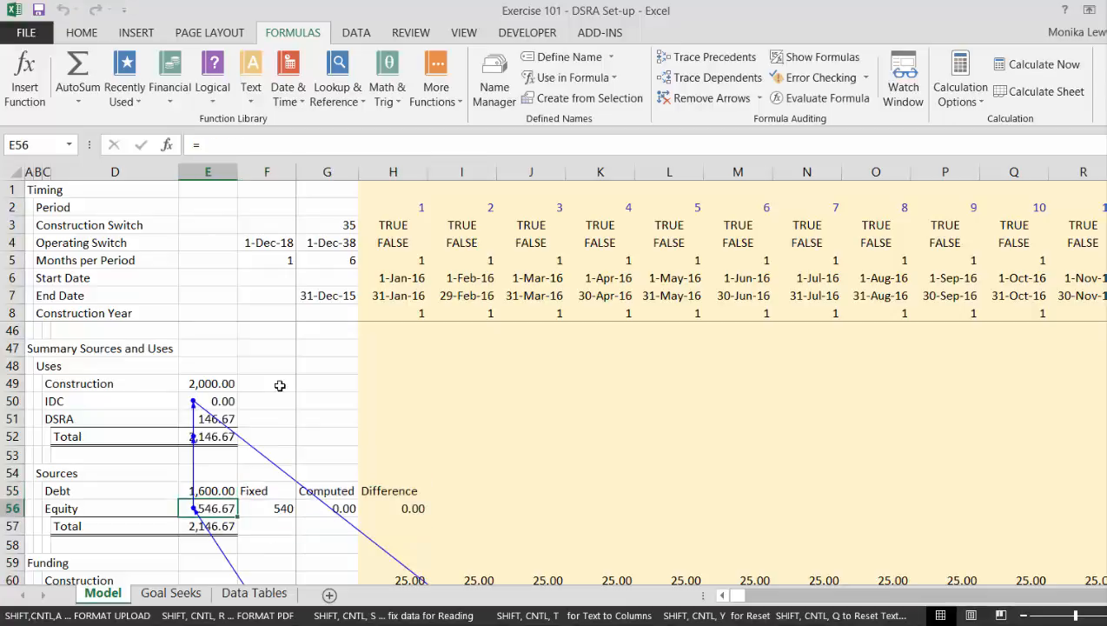
type("Fixed")
key("Return")
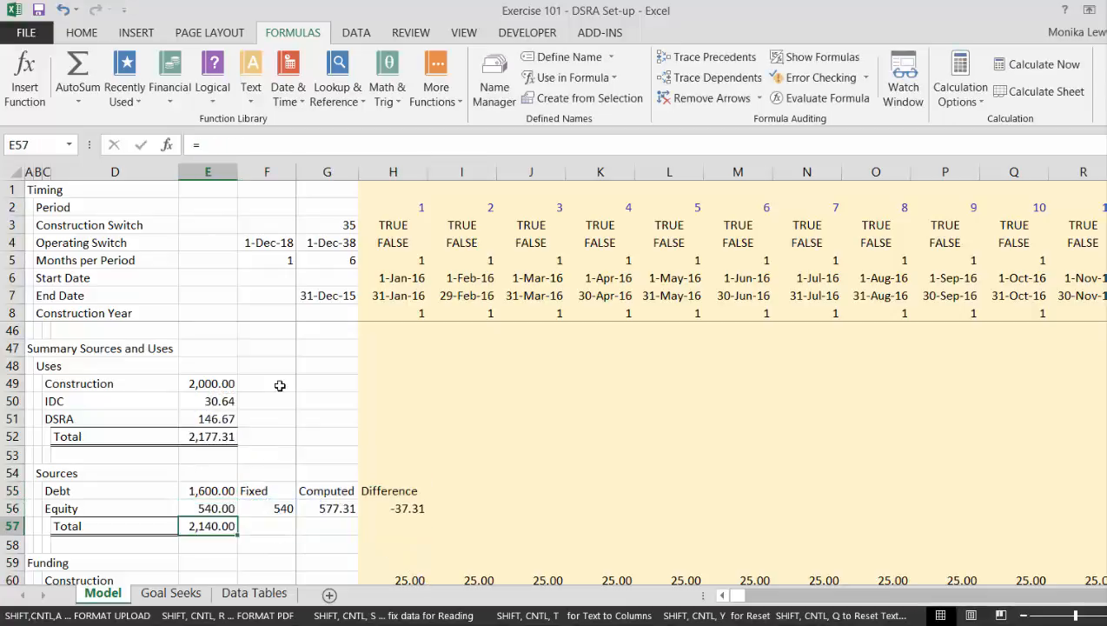
key("Up")
key("Right")
key("Right")
key("Right")
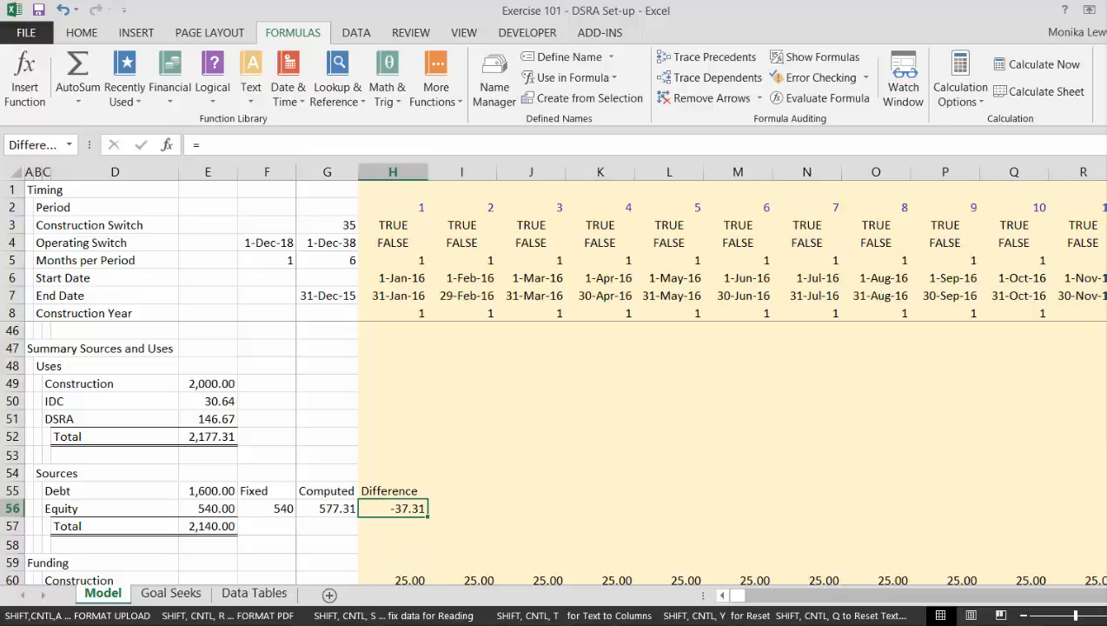
Switch to the Read PDF to Excel workbook and close it without saving its changes.
mouse_move(202, 615)
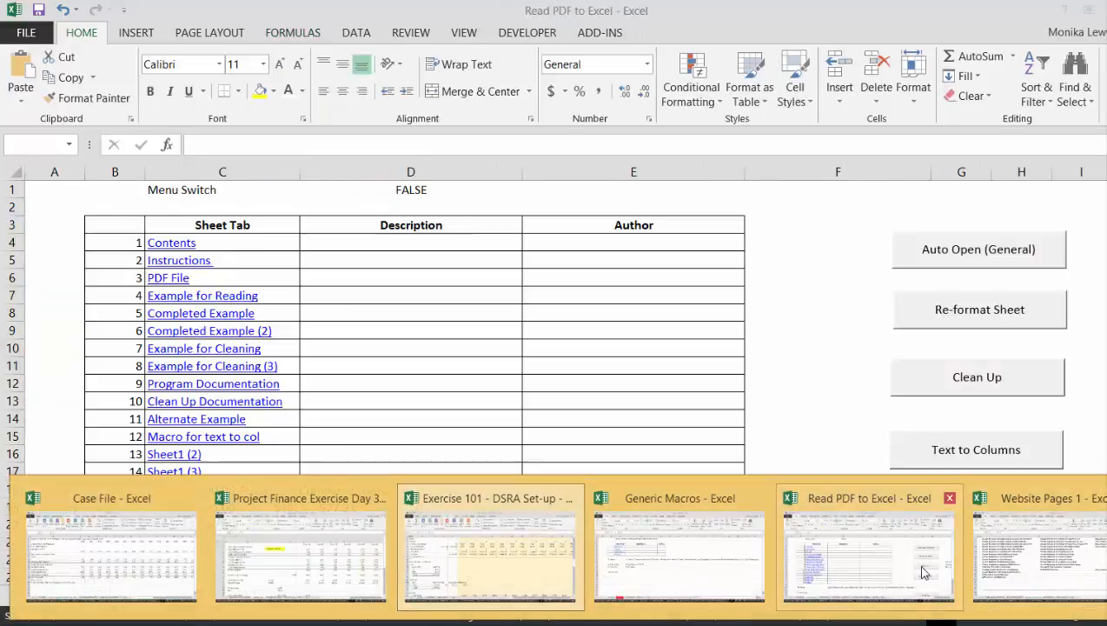
left_click(923, 572)
key("alt+F4")
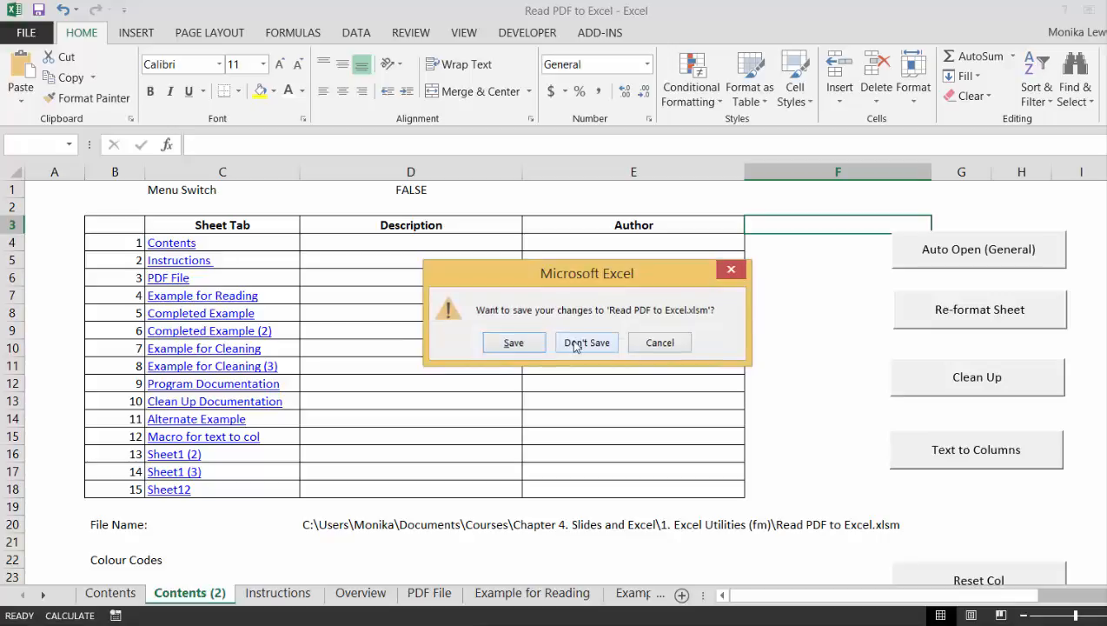
left_click(574, 344)
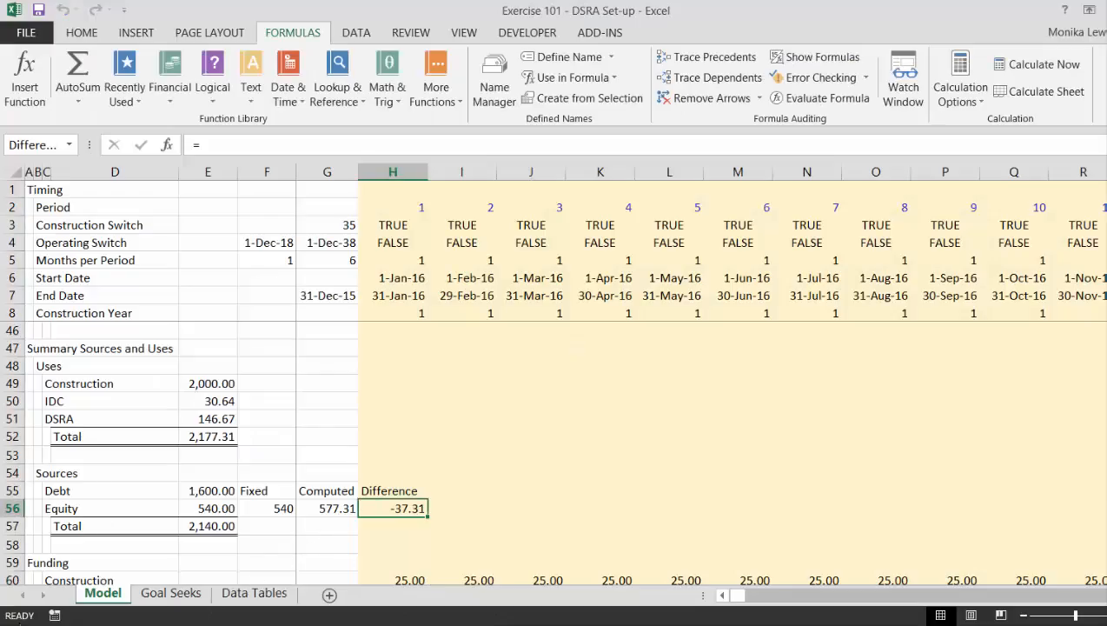
Record an empty macro named circ, stored in this workbook.
left_click(54, 615)
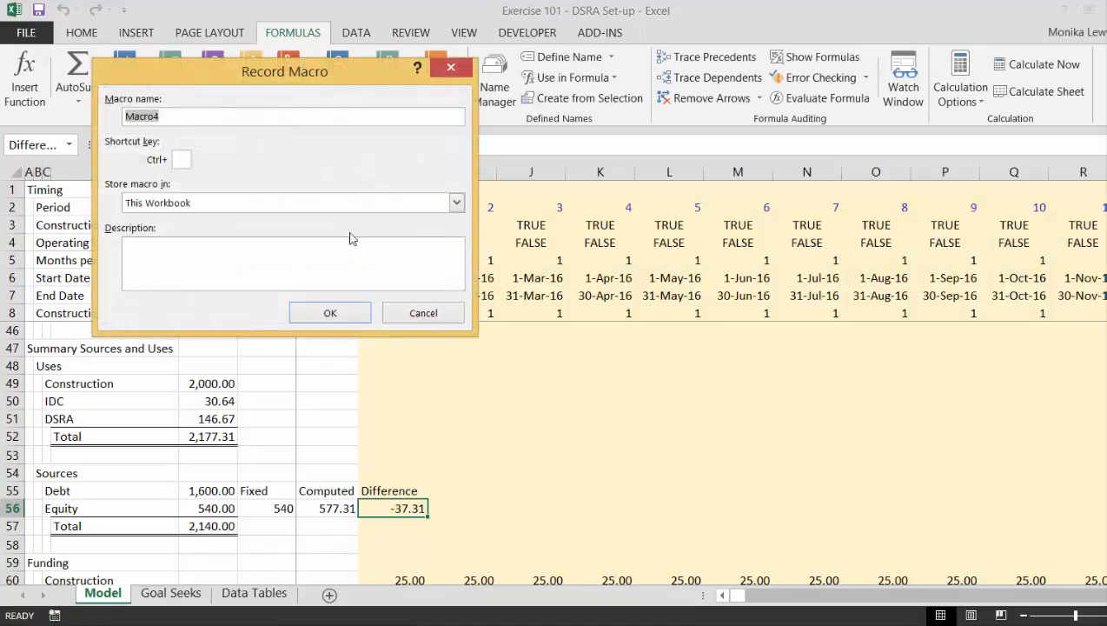
key("BackSpace")
type("circ")
left_click(330, 313)
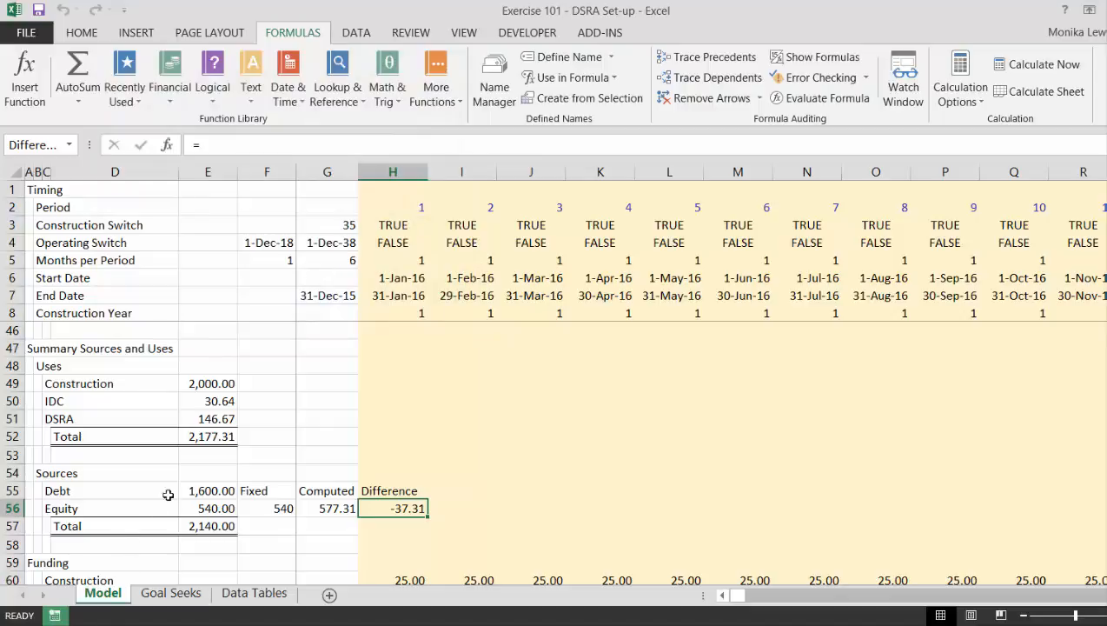
Open the circ macro's code for editing in the Visual Basic editor.
left_click(524, 35)
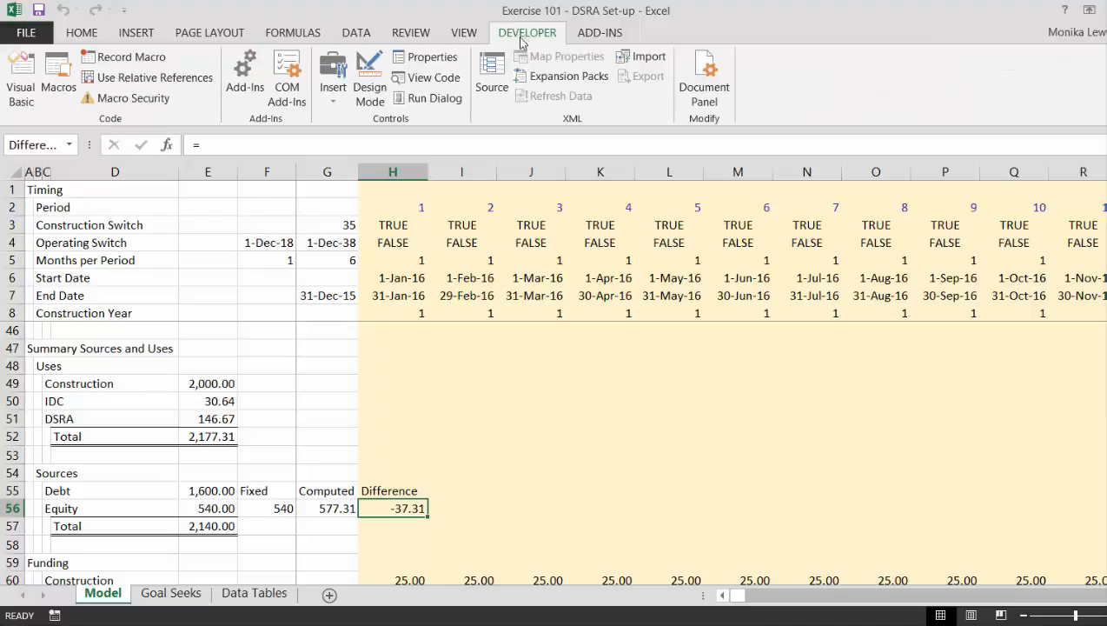
left_click(61, 73)
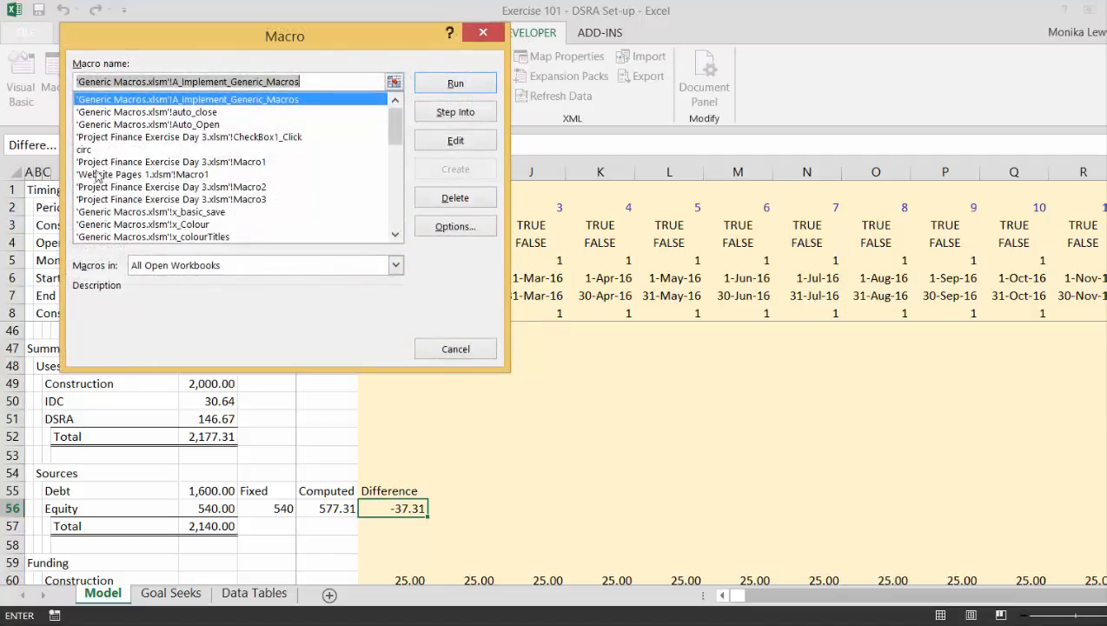
left_click(89, 153)
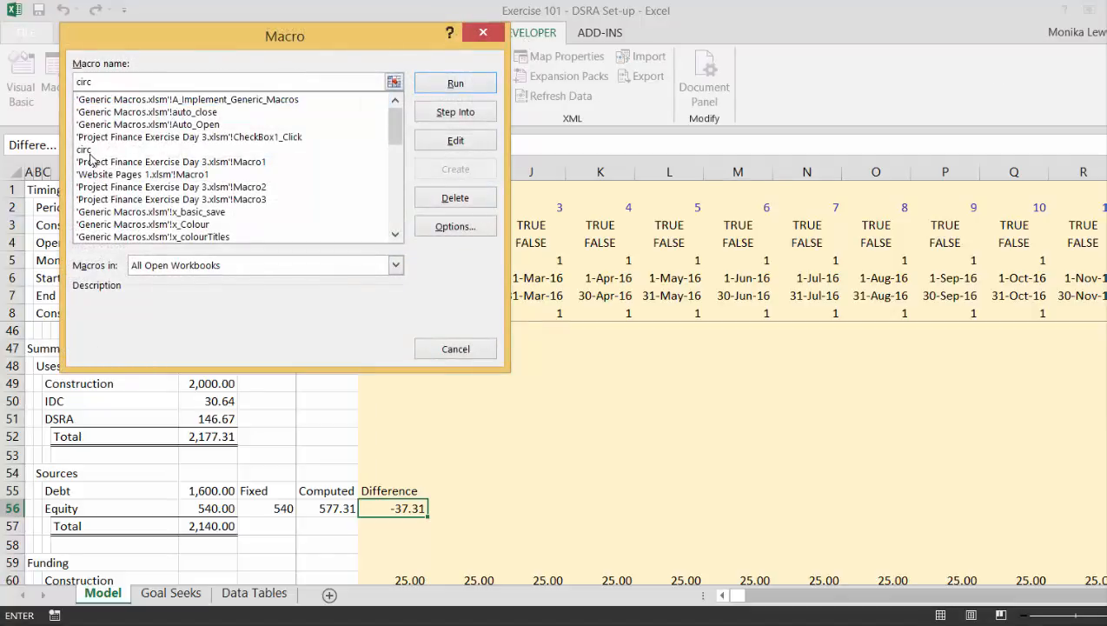
left_click(476, 150)
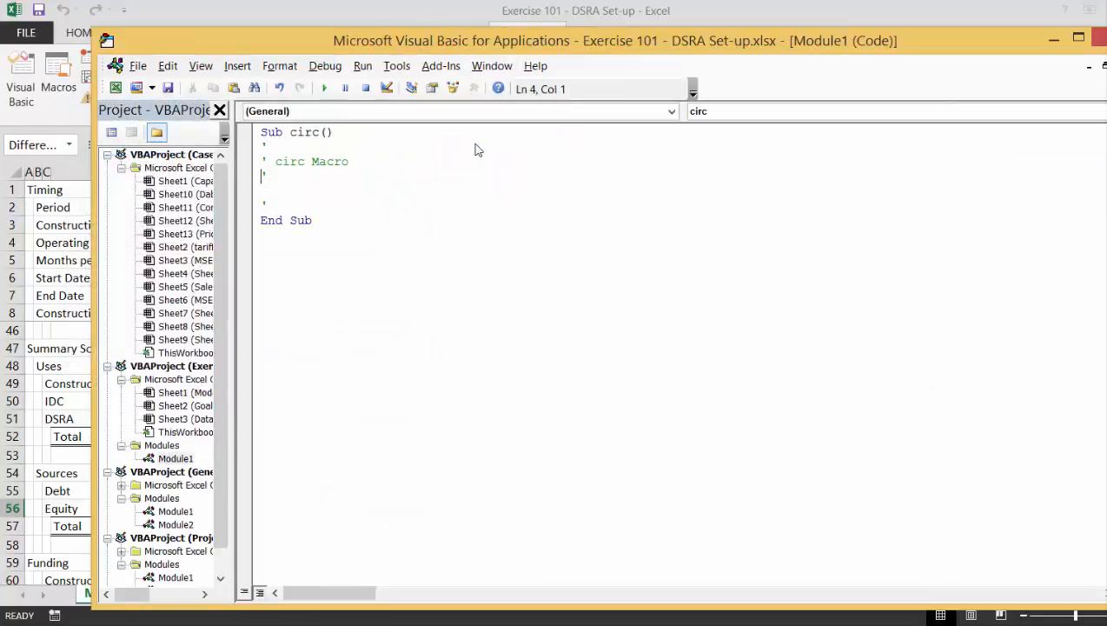
Write a loop in the circ macro that starts with While Range("difference") <> 0 and ends with Wend.
key("End")
key("Return")
key("Return")
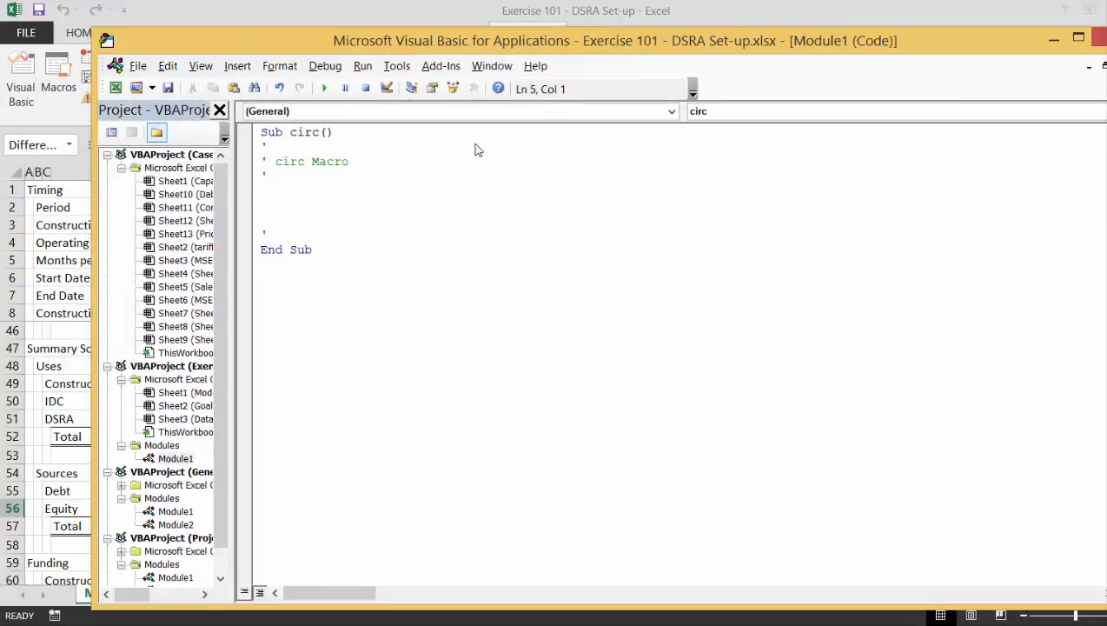
type("while range(\"d")
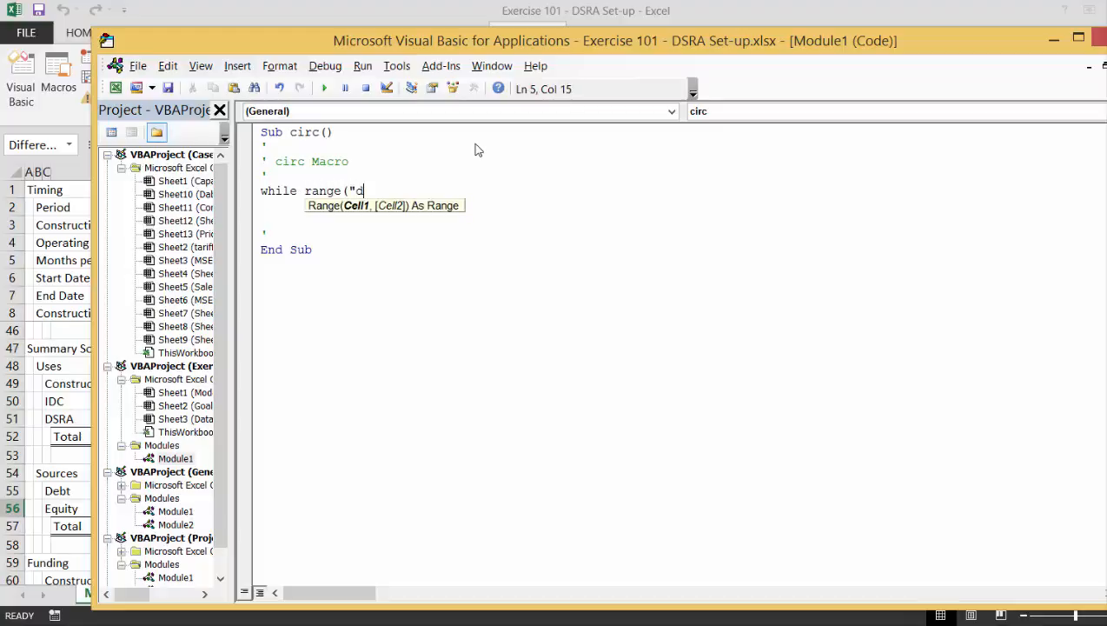
type("ifference\") <> ")
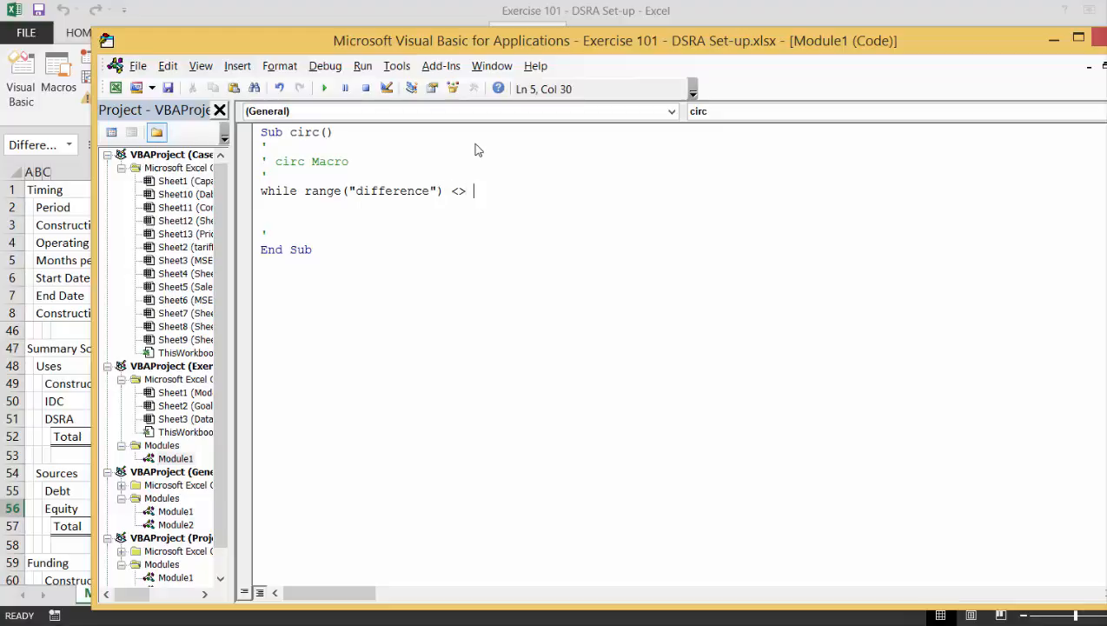
type("0")
key("Return")
key("Return")
key("Return")
key("Return")
key("Return")
type("w")
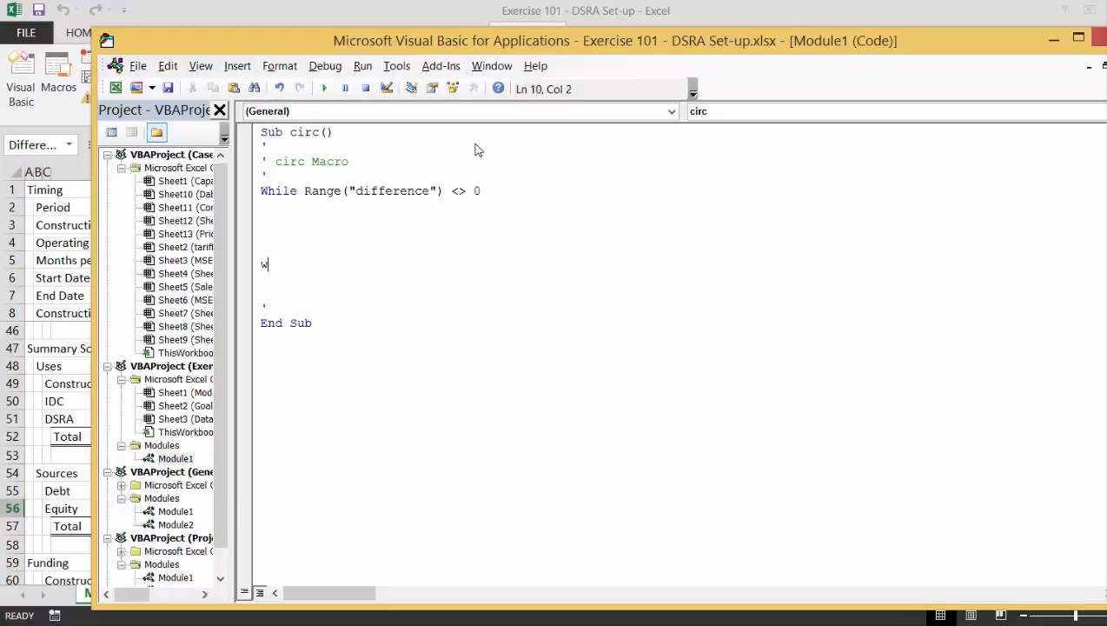
type("end")
key("Up")
key("Up")
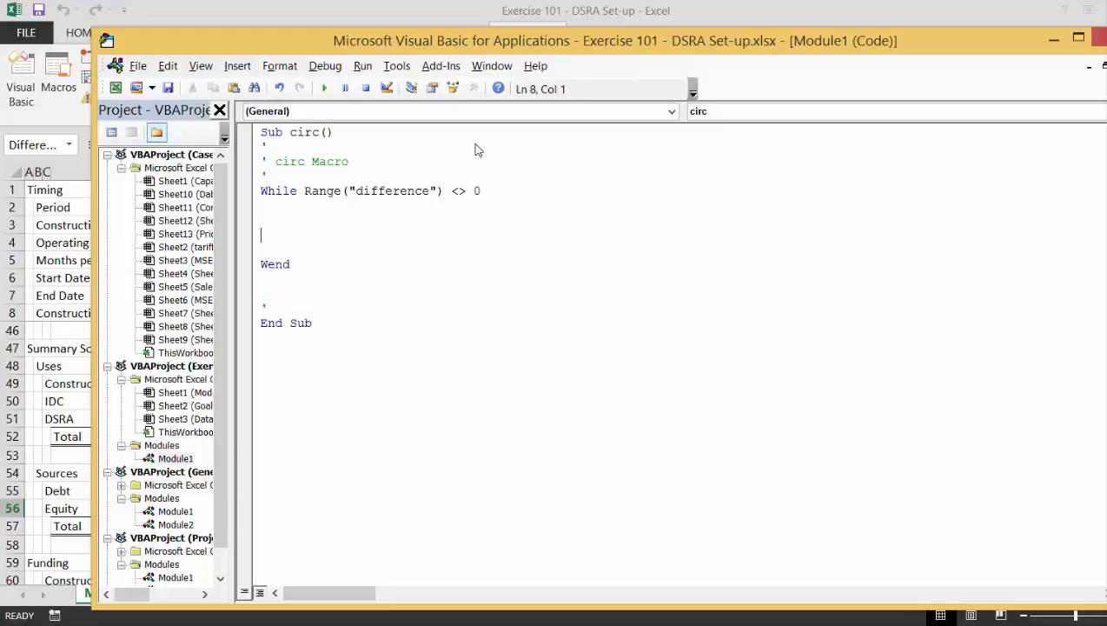
Add the indented line Range("fixed") = Range("computed") inside the While loop and remove the surplus blank line below it.
key("Up")
type("range(\"fix")
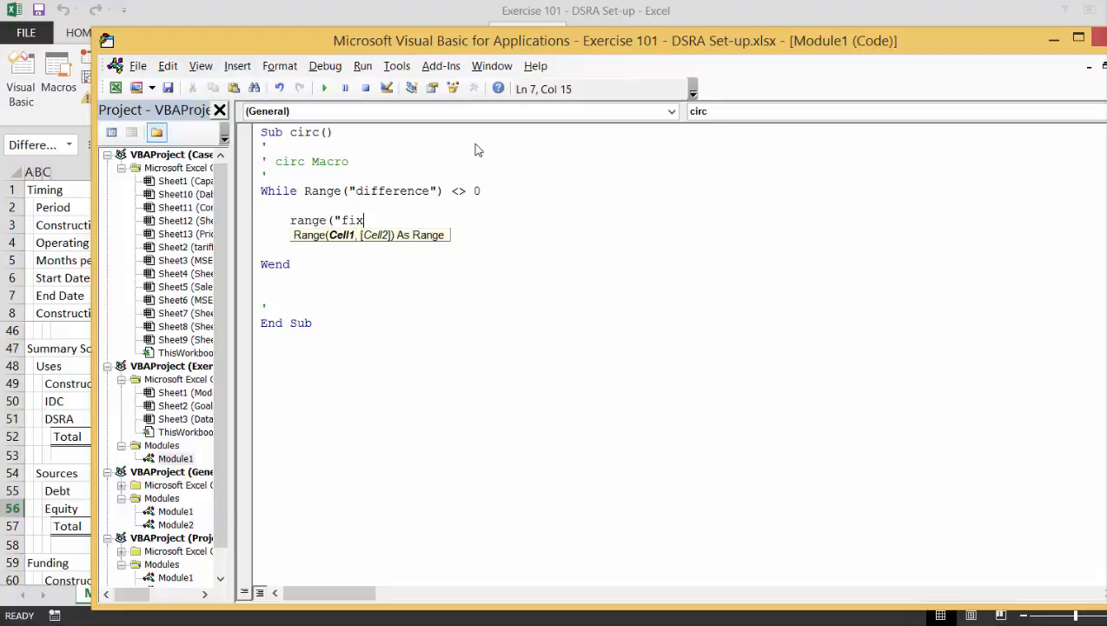
type("ed\") =")
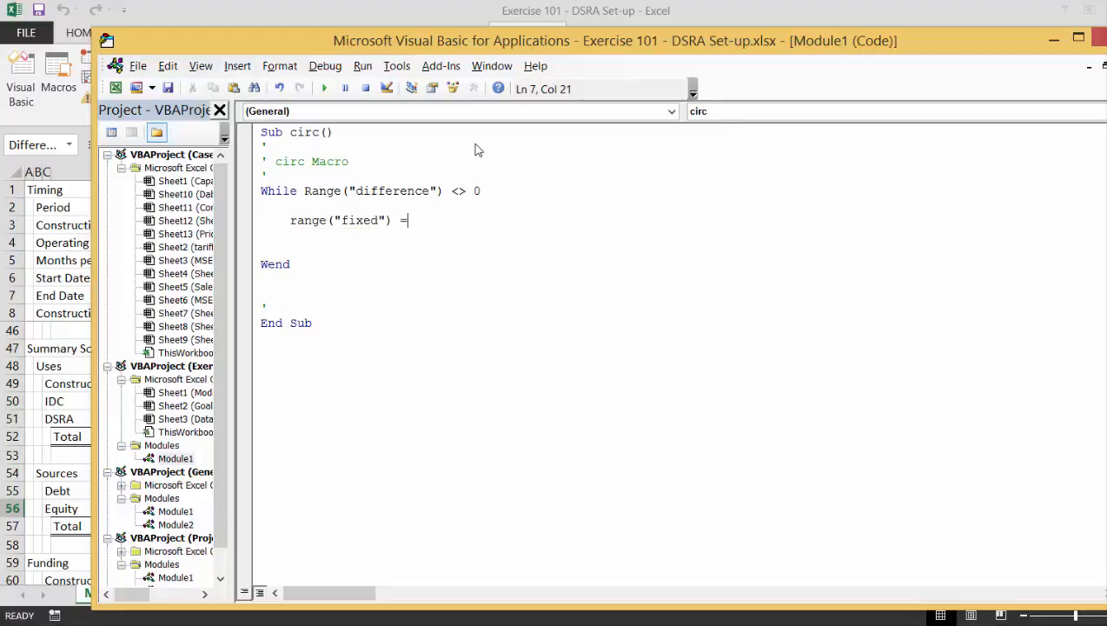
type(" range(")
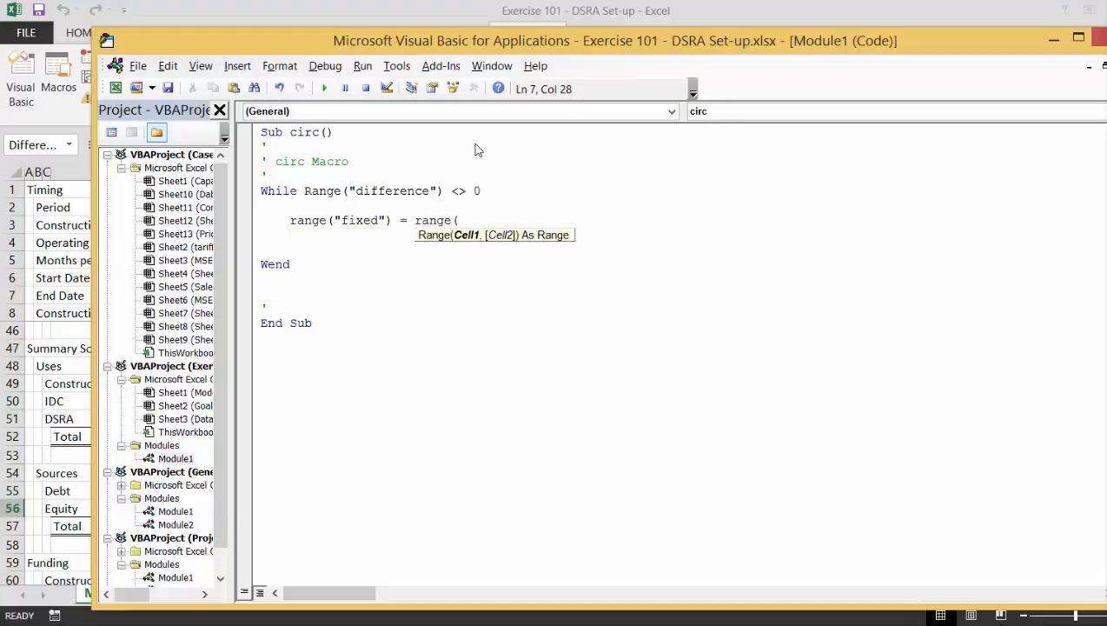
type("\"computed\")")
key("Return")
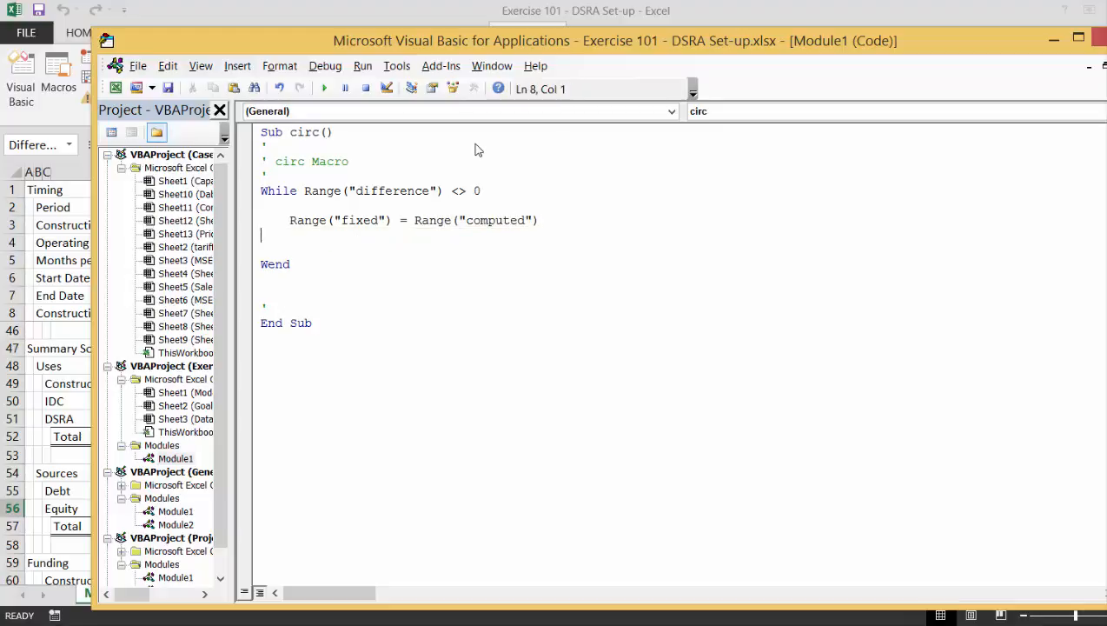
key("BackSpace")
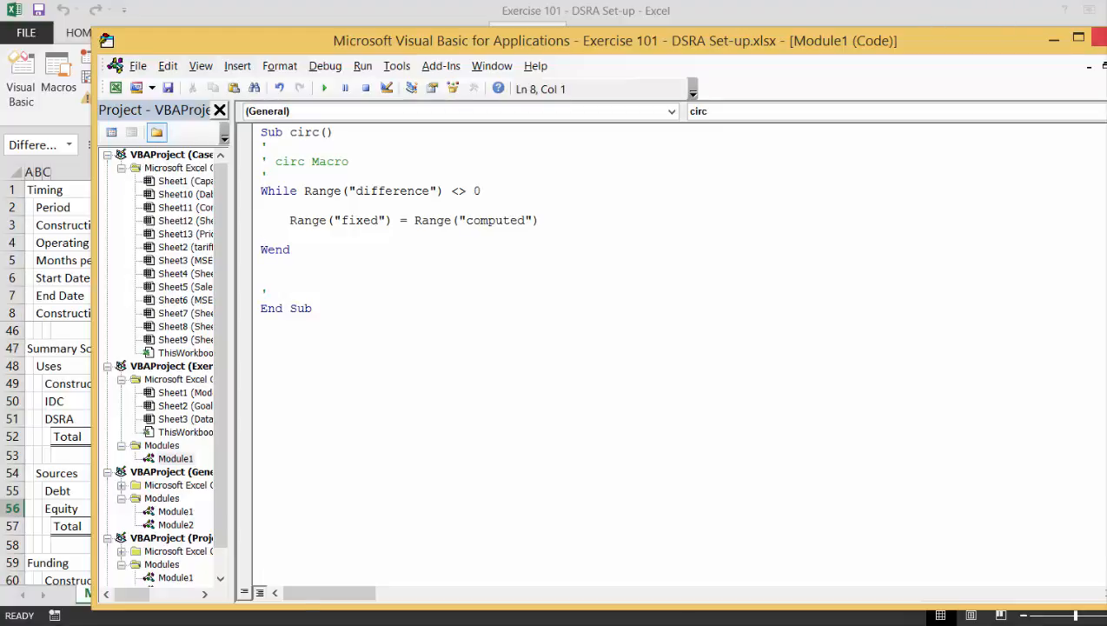
Close the code editor and assign the circ macro to the Optimise button beside the Assumptions on the Model sheet.
left_click(1100, 37)
left_click(562, 477)
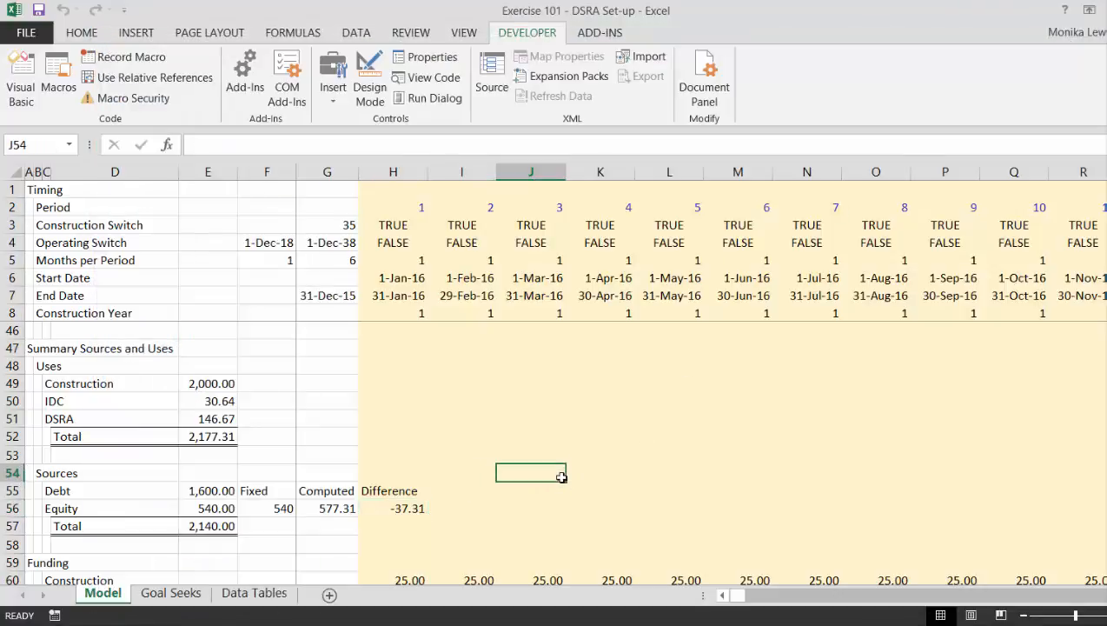
key("Up")
key("Up")
key("Up")
key("Up")
key("Up")
key("Up")
key("Up")
key("Up")
key("Up")
key("Up")
key("Up")
key("Up")
key("Up")
key("Up")
key("Up")
key("Up")
key("Up")
key("Up")
key("Up")
key("Up")
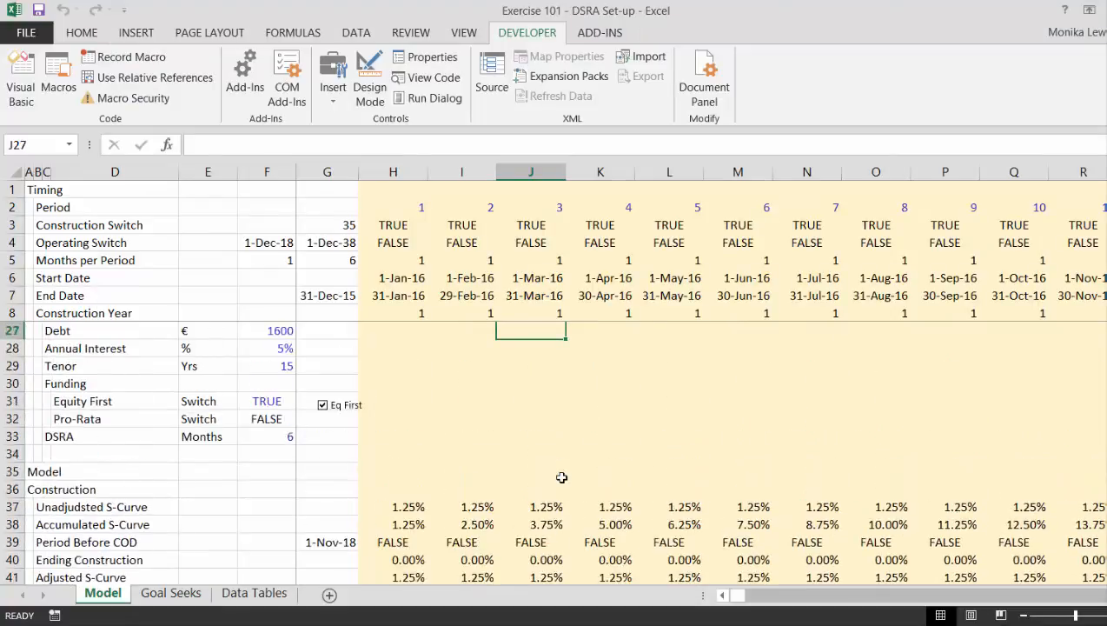
key("Up")
key("Up")
key("Up")
key("Up")
key("Up")
key("Up")
key("Up")
key("Up")
key("Up")
key("Up")
key("Up")
key("Up")
key("Up")
key("Up")
key("Up")
key("Up")
key("Up")
key("Up")
key("Up")
key("Up")
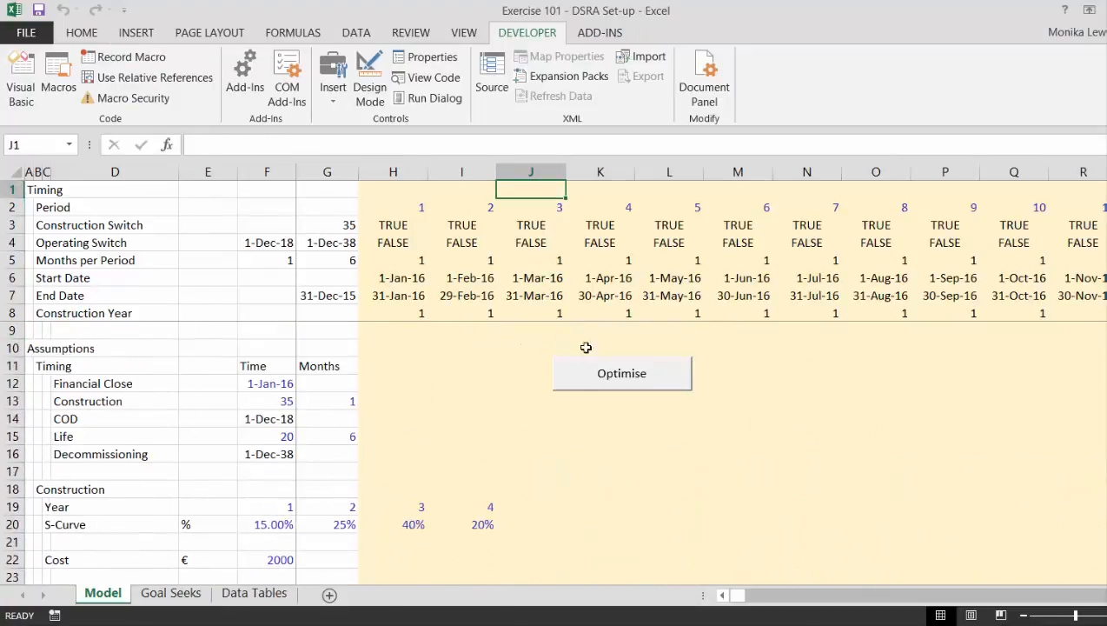
right_click(587, 374)
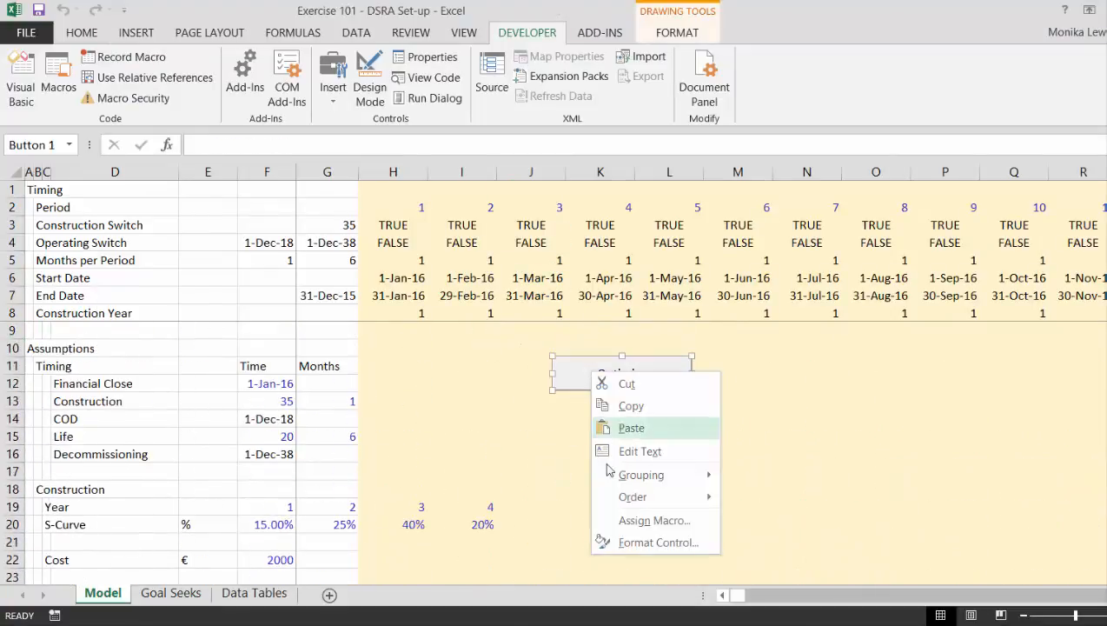
left_click(618, 525)
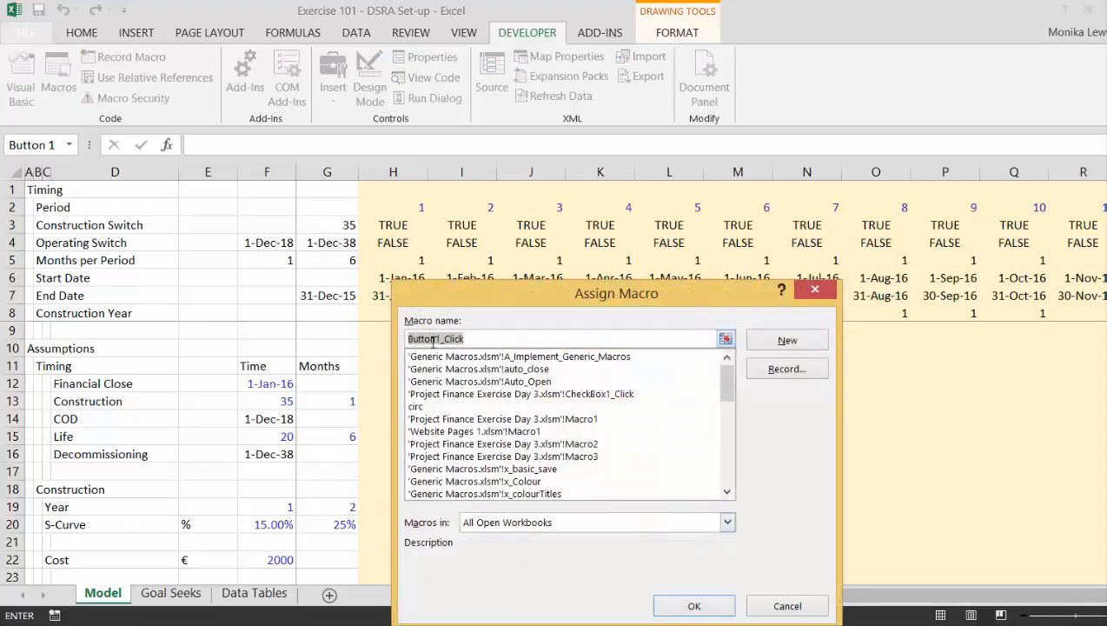
left_click(418, 405)
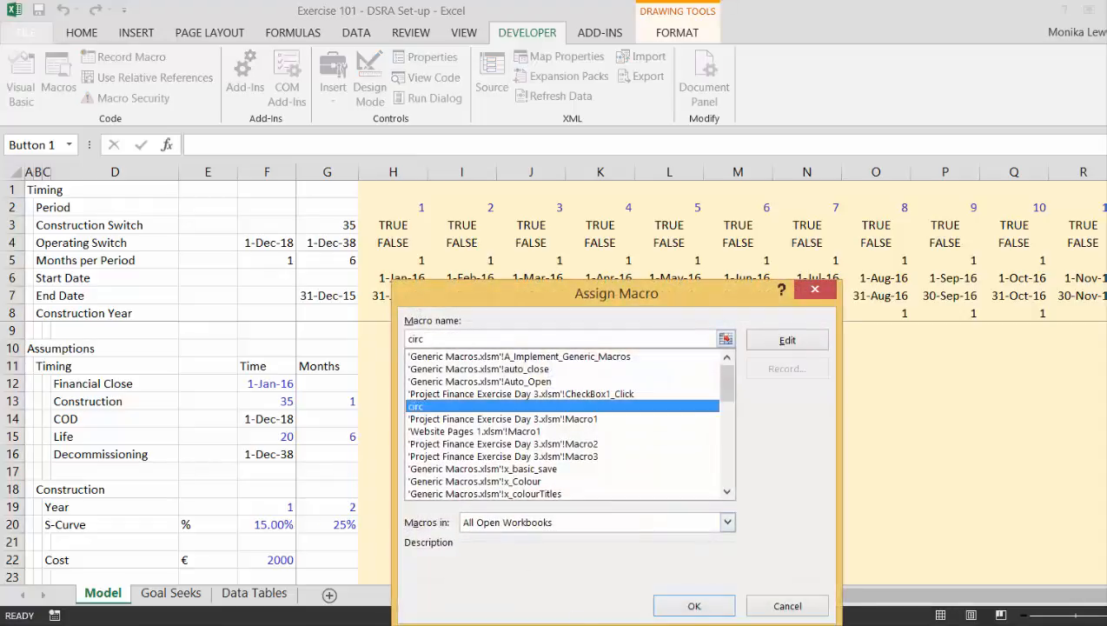
left_click(696, 607)
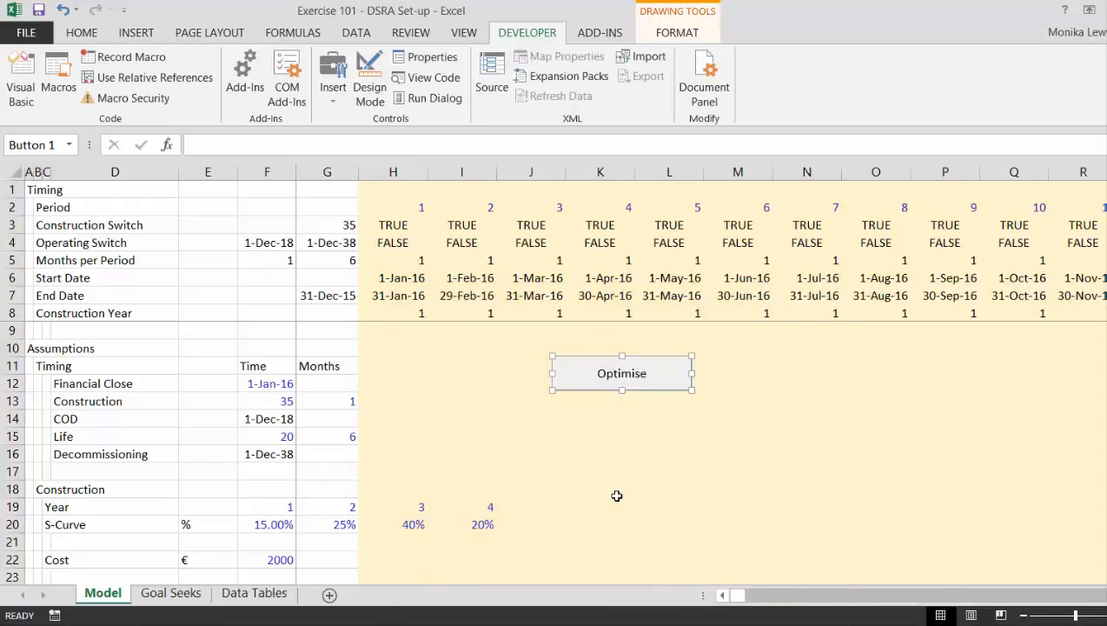
Run the circ macro from the Optimise button to match fixed and computed equity, and rerun it with debt at 1,700.
left_click(615, 492)
left_click(606, 386)
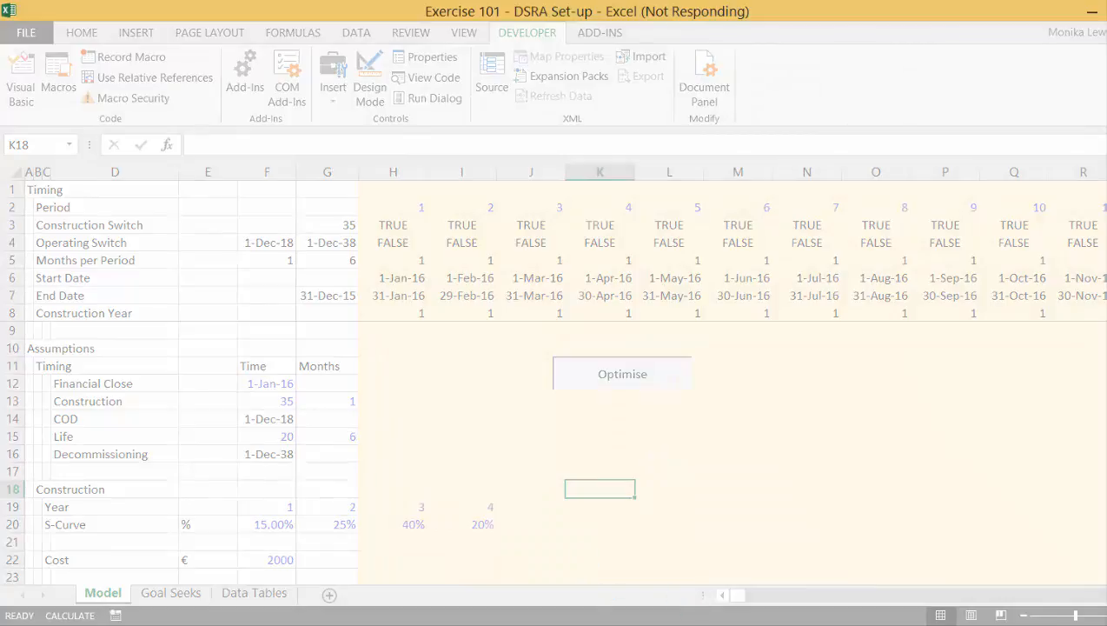
left_click(939, 624)
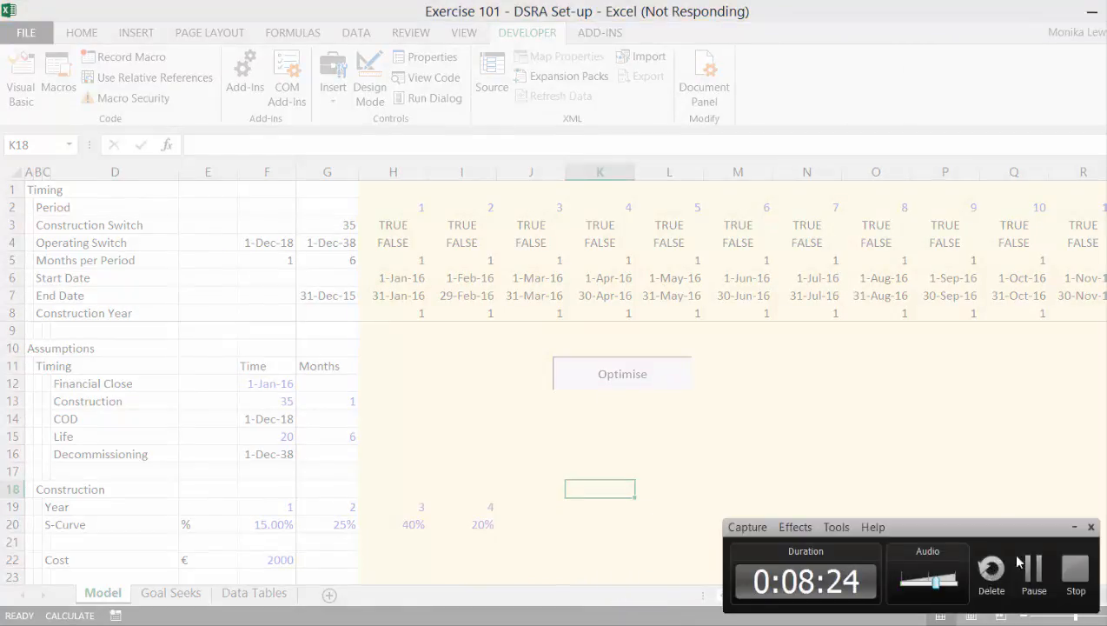
left_click(1033, 569)
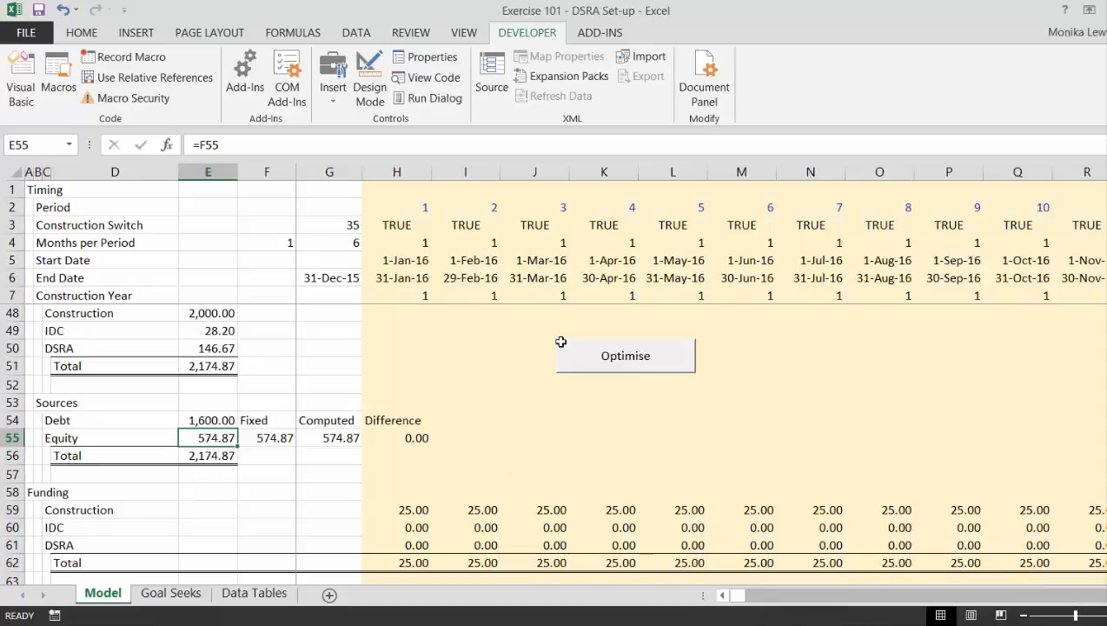
left_click(587, 365)
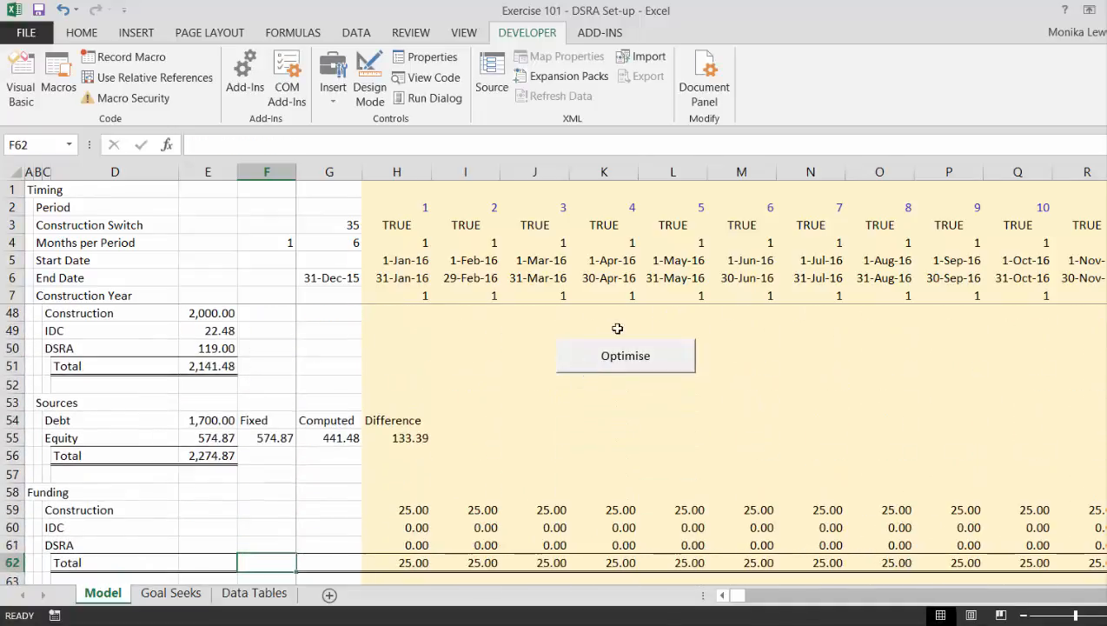
left_click(615, 358)
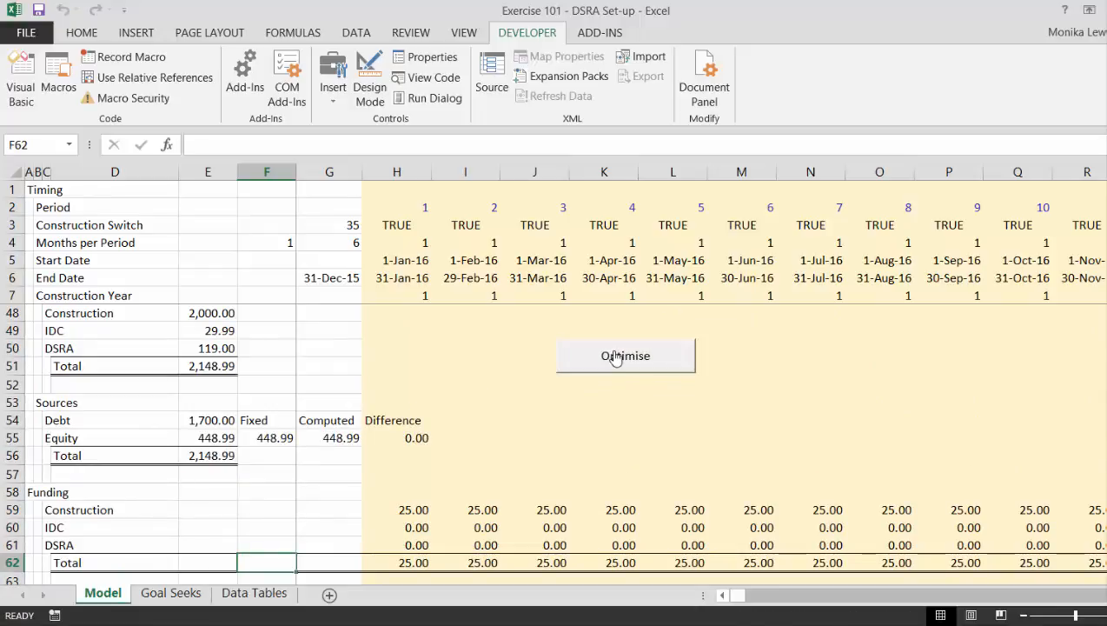
Open the circ code through the Optimise button's macro assignment and remove the surplus comment line above End Sub.
right_click(616, 358)
left_click(665, 502)
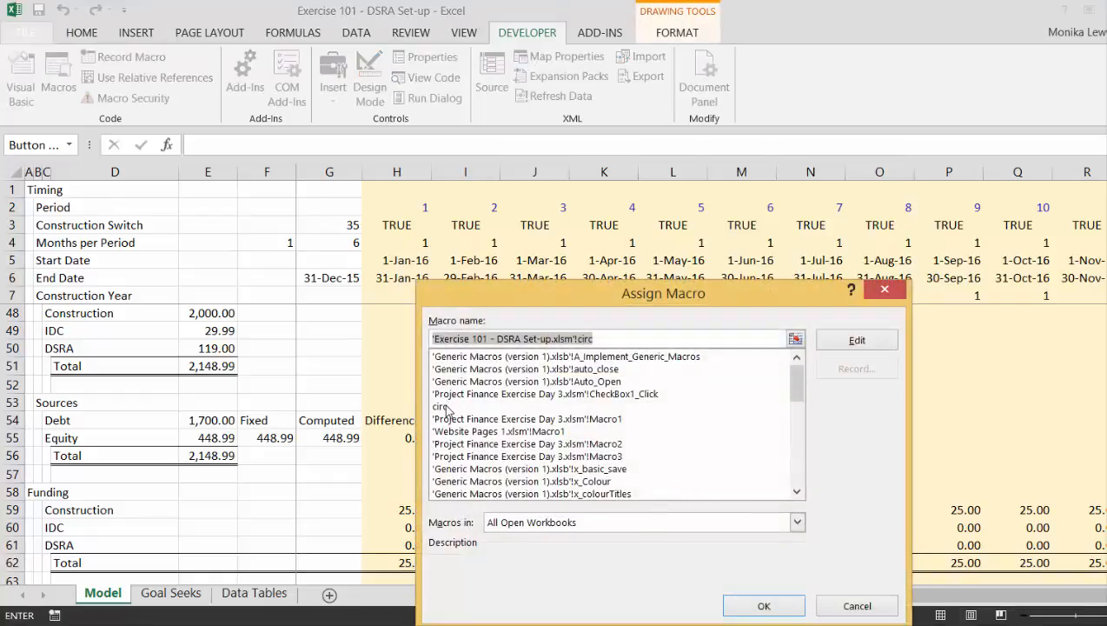
left_click(444, 407)
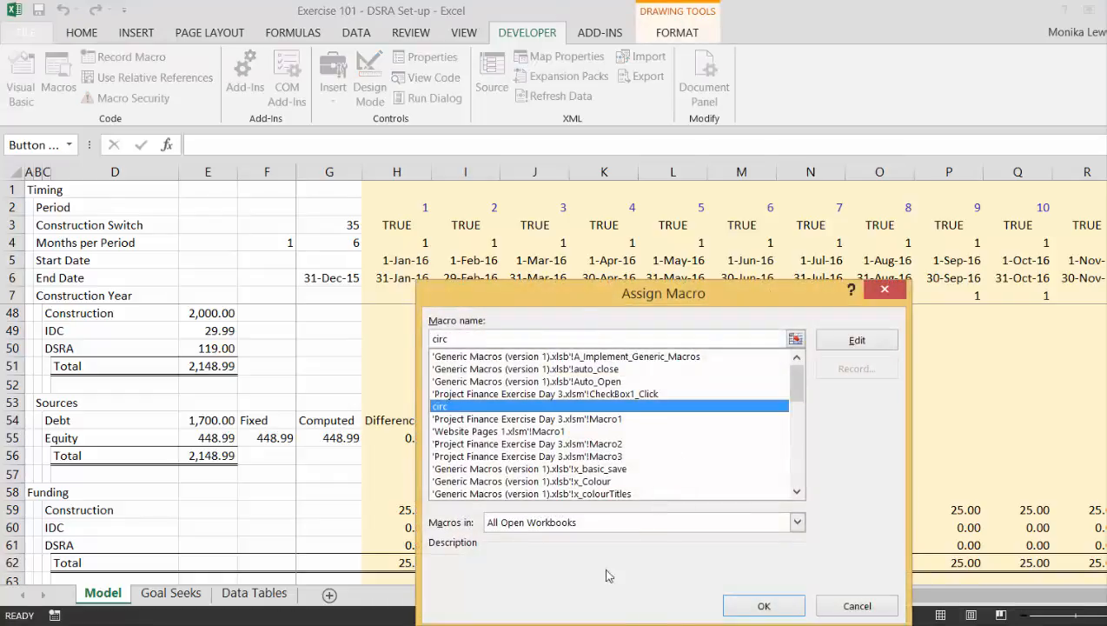
left_click(843, 344)
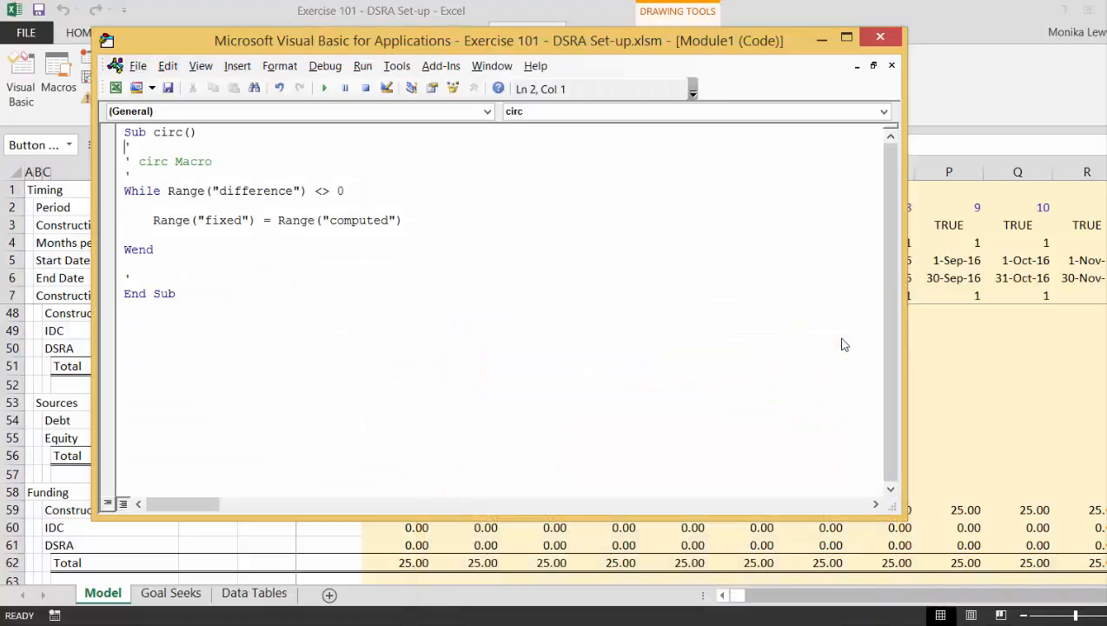
left_click(186, 267)
key("BackSpace")
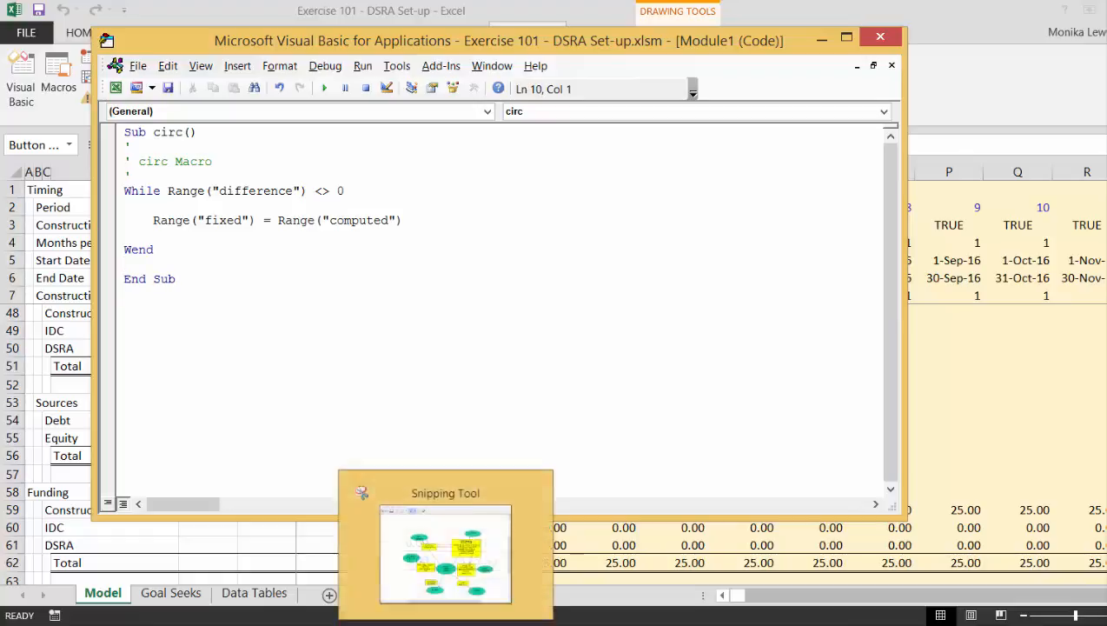
Switch to the Snipping Tool and capture a new snip of the circ code from Sub circ() to End Sub.
left_click(430, 610)
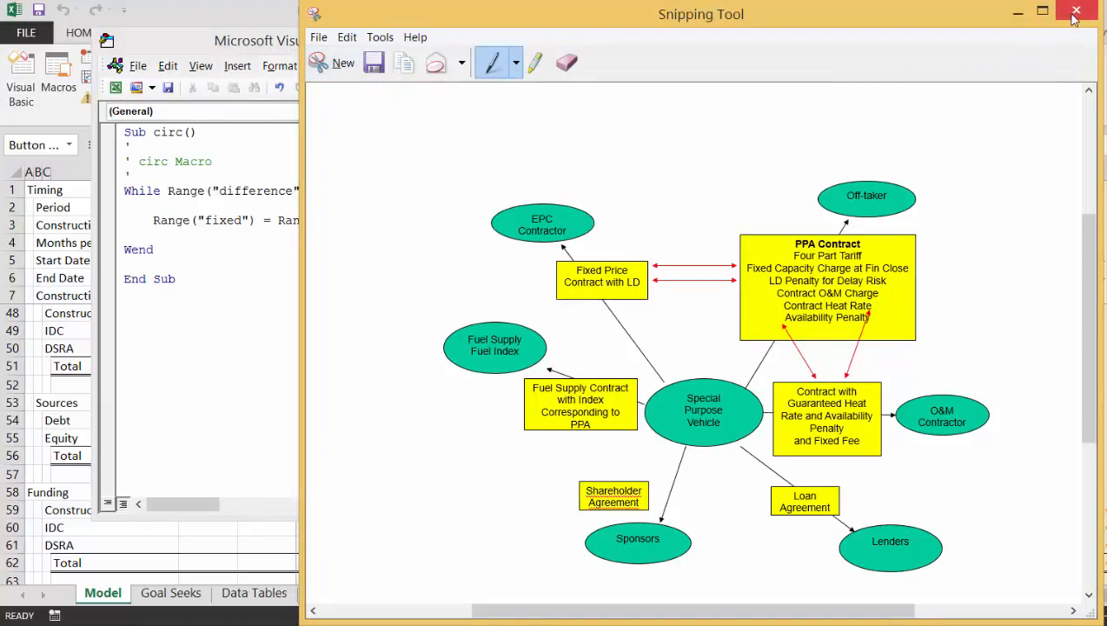
left_click(1018, 11)
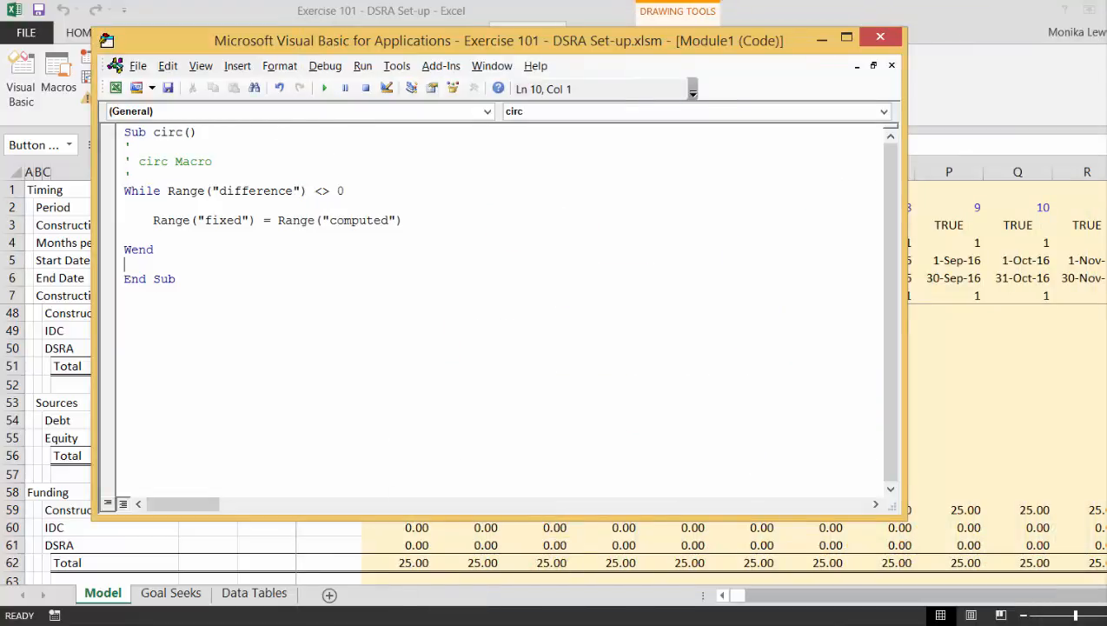
left_click(443, 624)
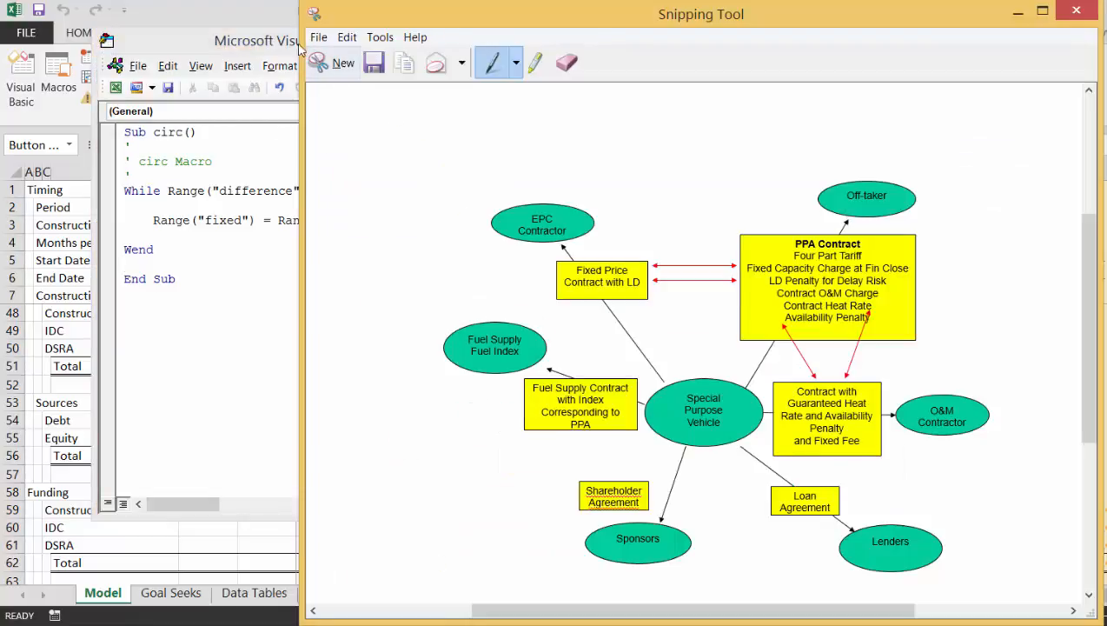
left_click(320, 62)
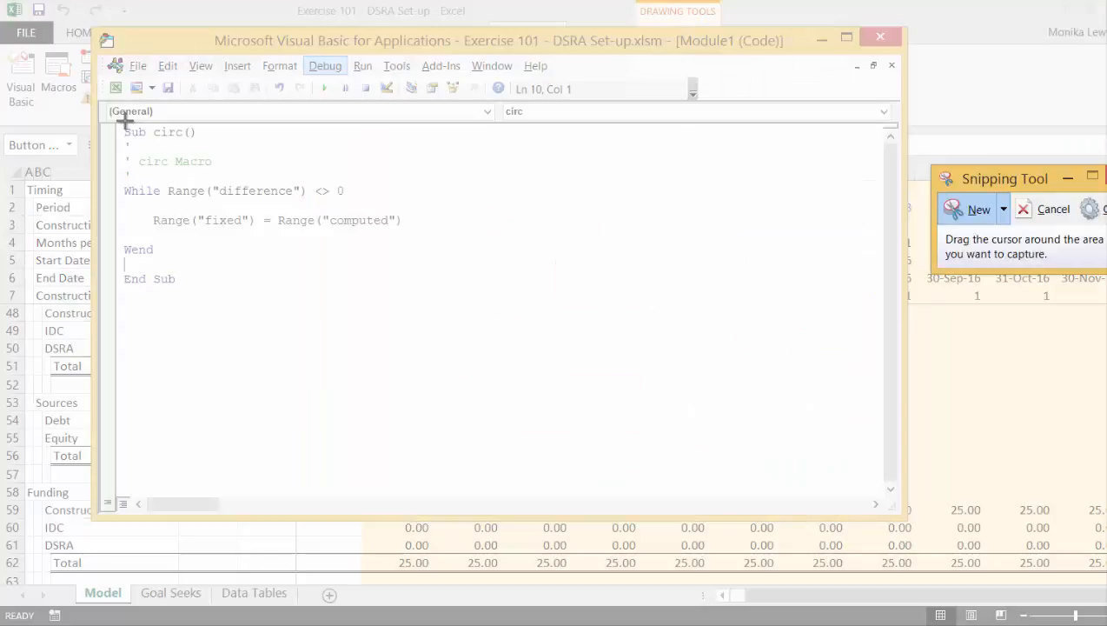
left_click_drag(121, 124, 432, 288)
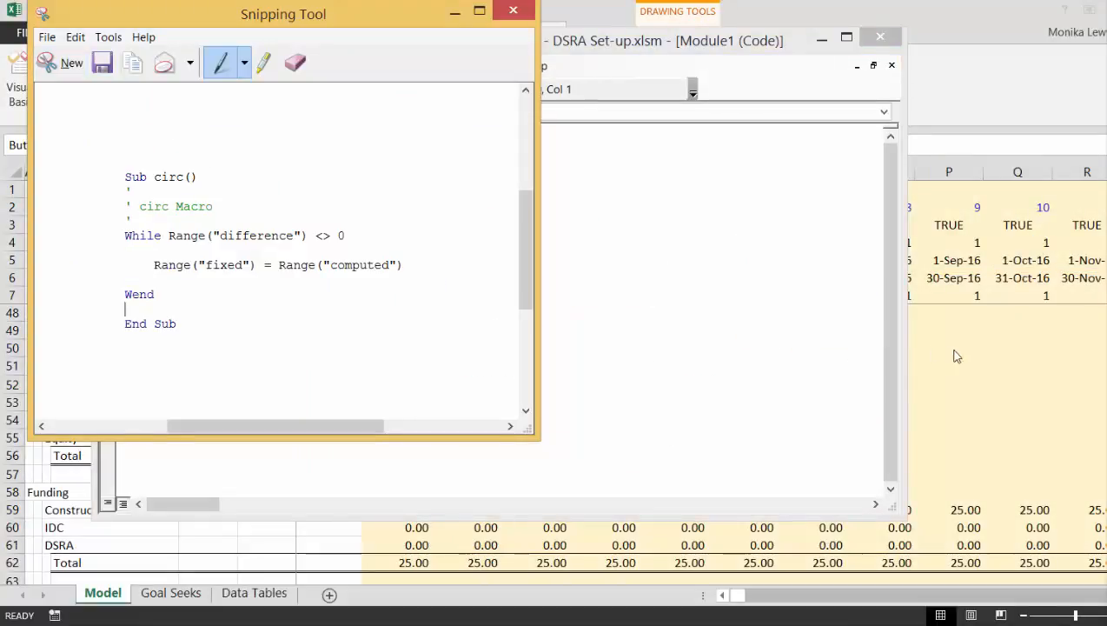
Paste the snip of the circ code onto the Model sheet, shrink it and place it beside the Optimise button.
left_click(958, 351)
key("Up")
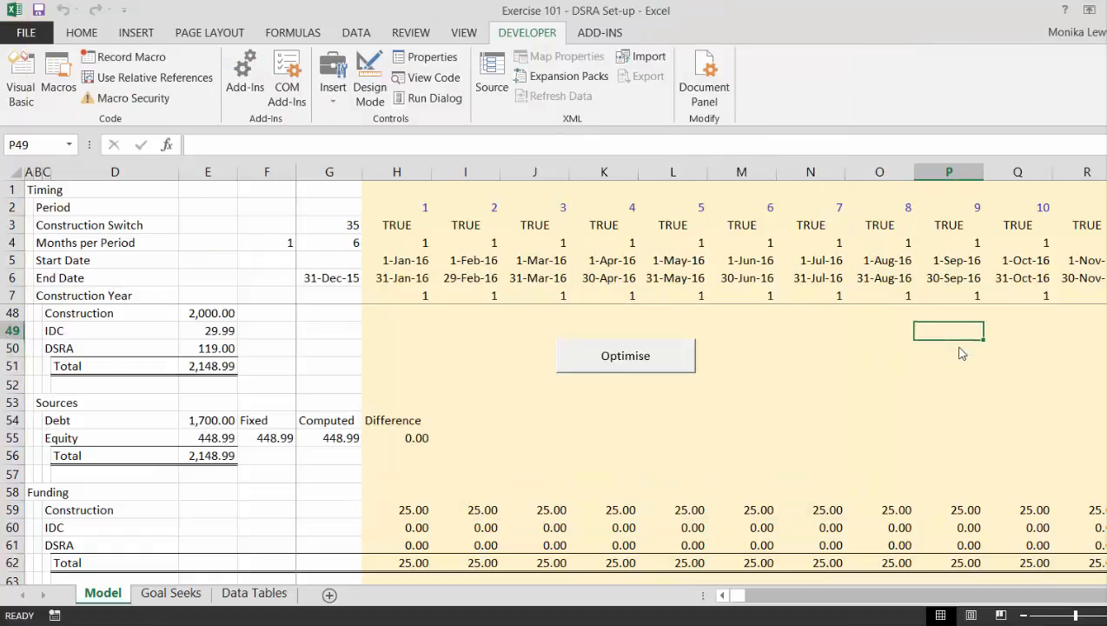
key("Left")
key("Up")
key("Left")
key("ctrl+v")
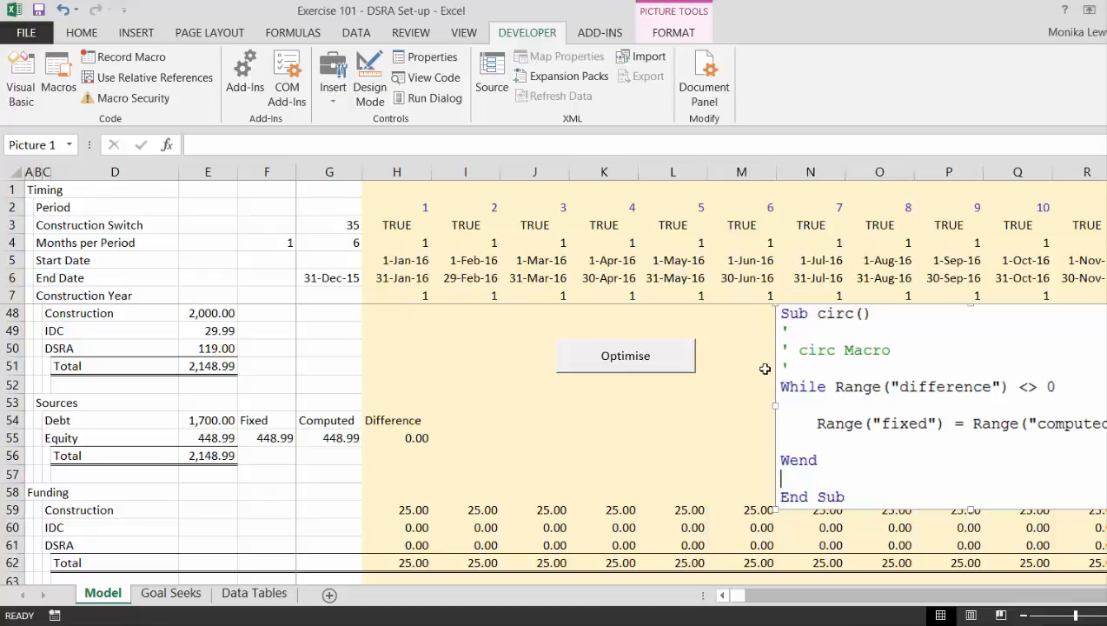
left_click_drag(774, 511, 948, 415)
left_click_drag(990, 349, 767, 371)
left_click(632, 451)
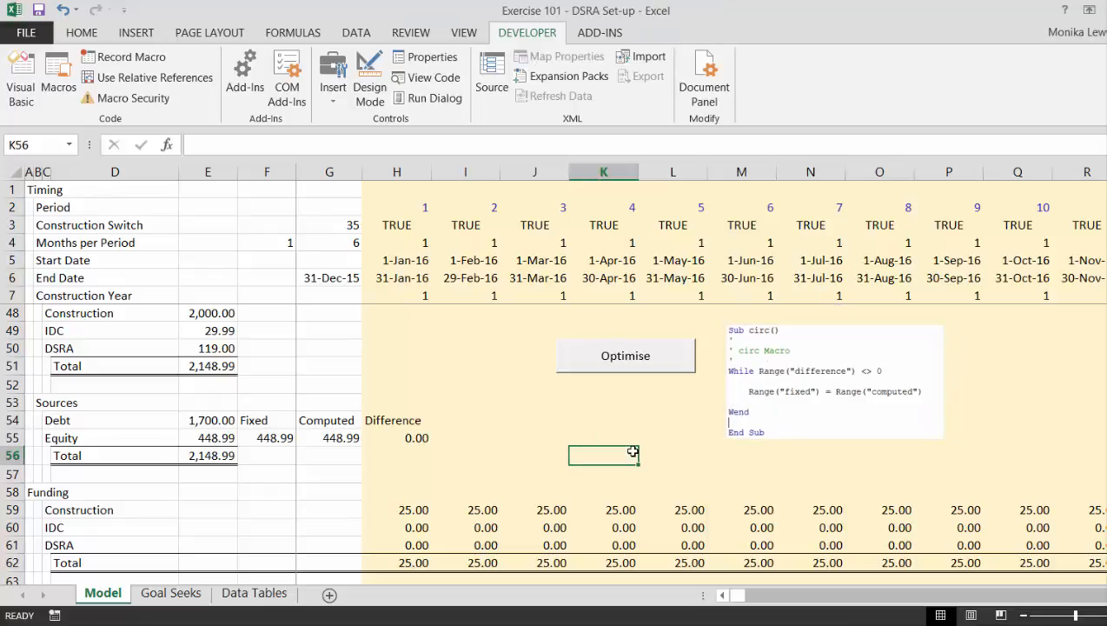
key("Left")
key("Left")
key("Left")
key("Left")
key("Left")
key("Left")
key("Left")
key("Left")
key("Left")
key("Left")
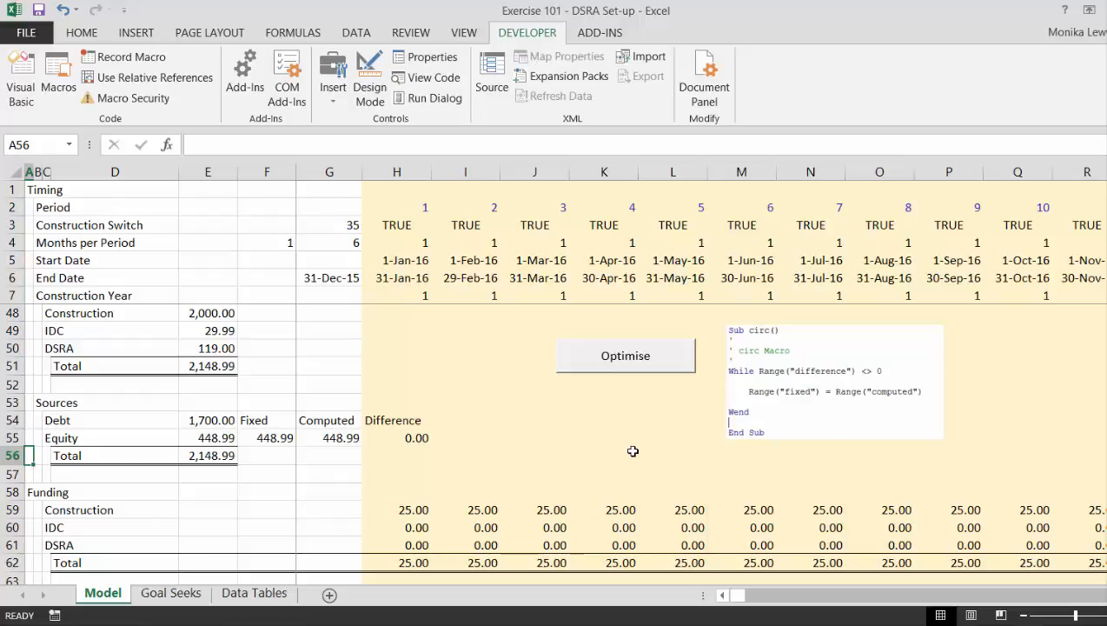
On the Data Tables sheet, enter 1500 in D5 and the formula =D5+50 in D6.
left_click(256, 596)
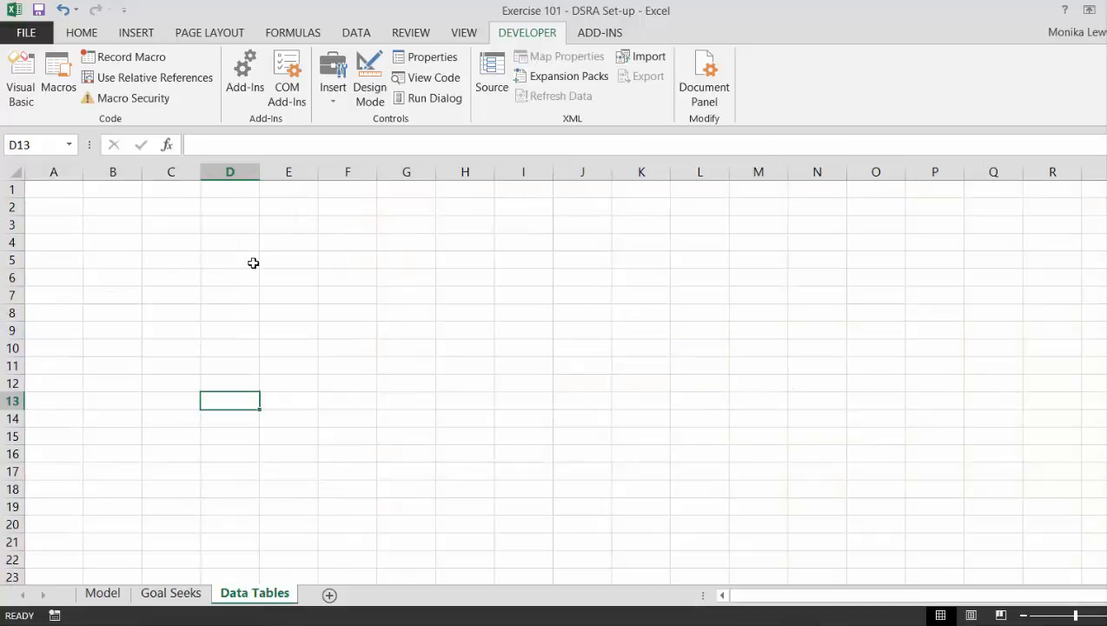
left_click(254, 264)
key("Left")
key("Right")
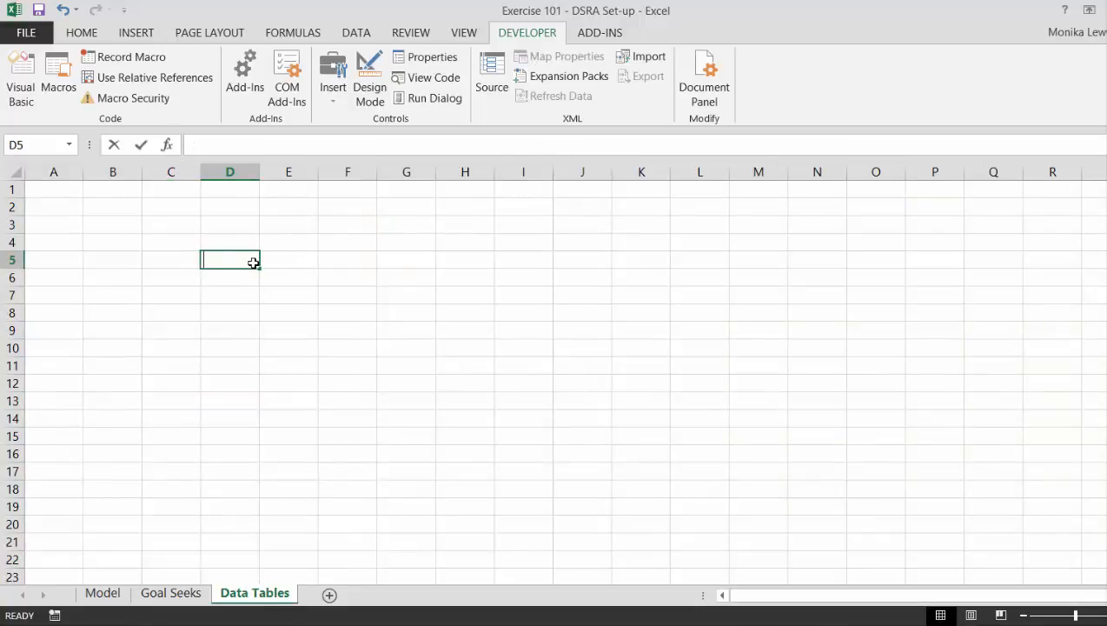
type("1500")
key("Return")
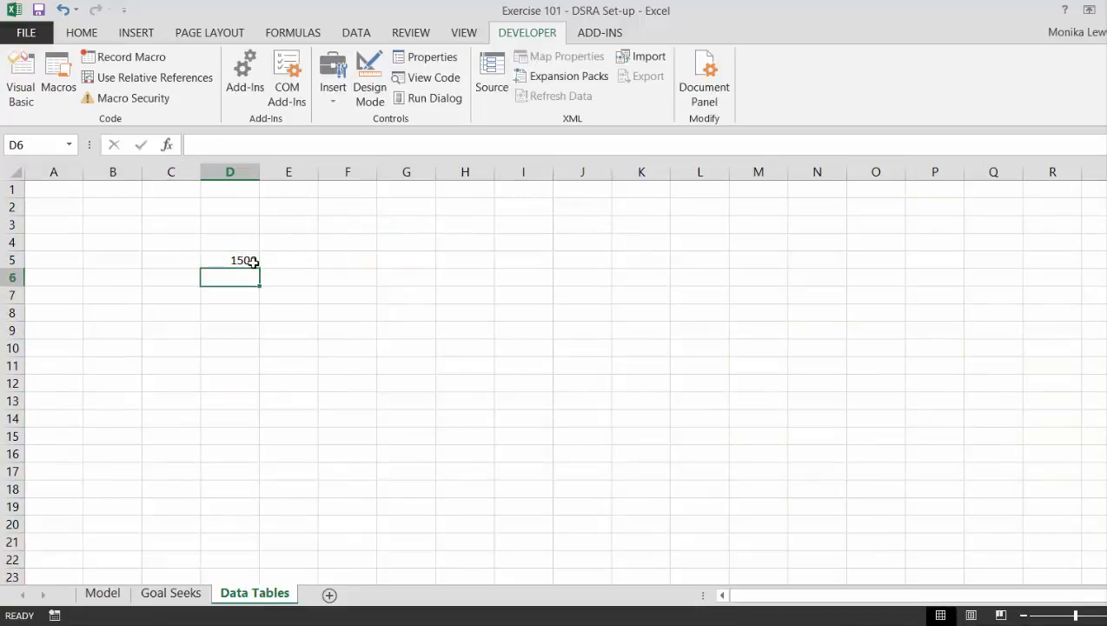
type("=")
left_click(253, 262)
type("+")
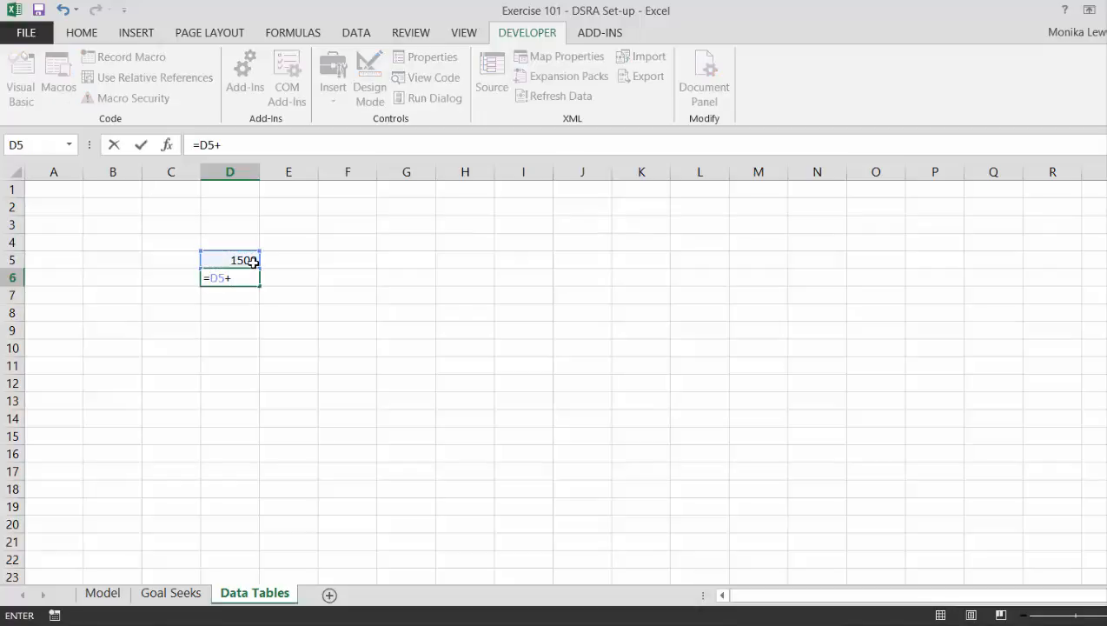
type("50")
key("Return")
key("Up")
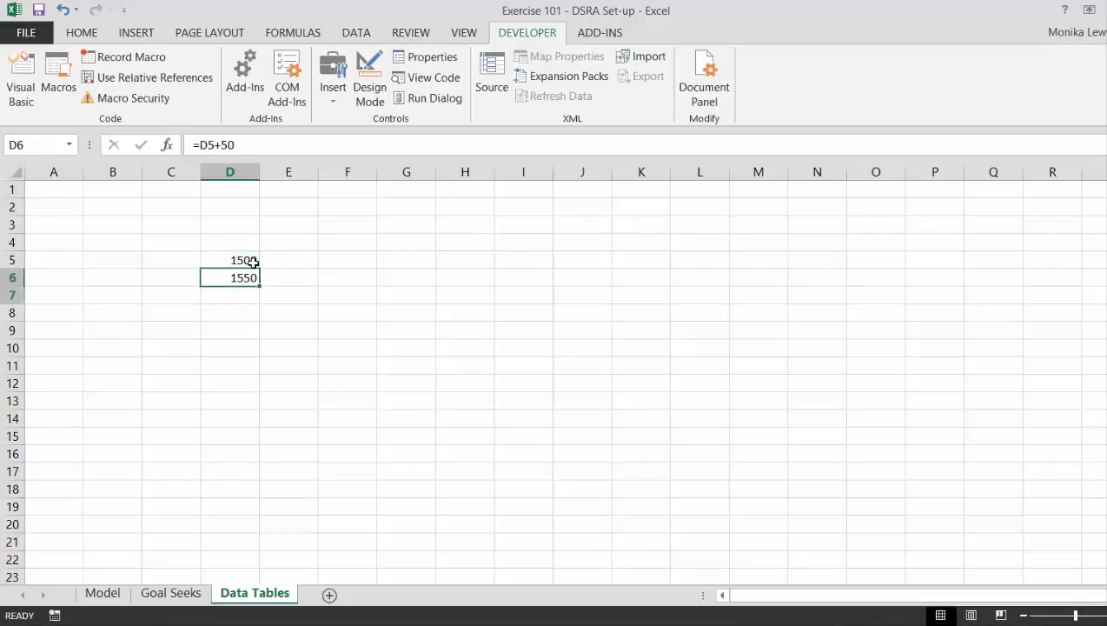
Fill the D6 formula down through D16 to extend the series in steps of 50.
key("shift+Down")
key("shift+Down")
key("shift+Down")
key("shift+Down")
key("shift+Down")
key("shift+Down")
key("shift+Down")
key("shift+Down")
key("shift+Down")
key("shift+Down")
key("ctrl+d")
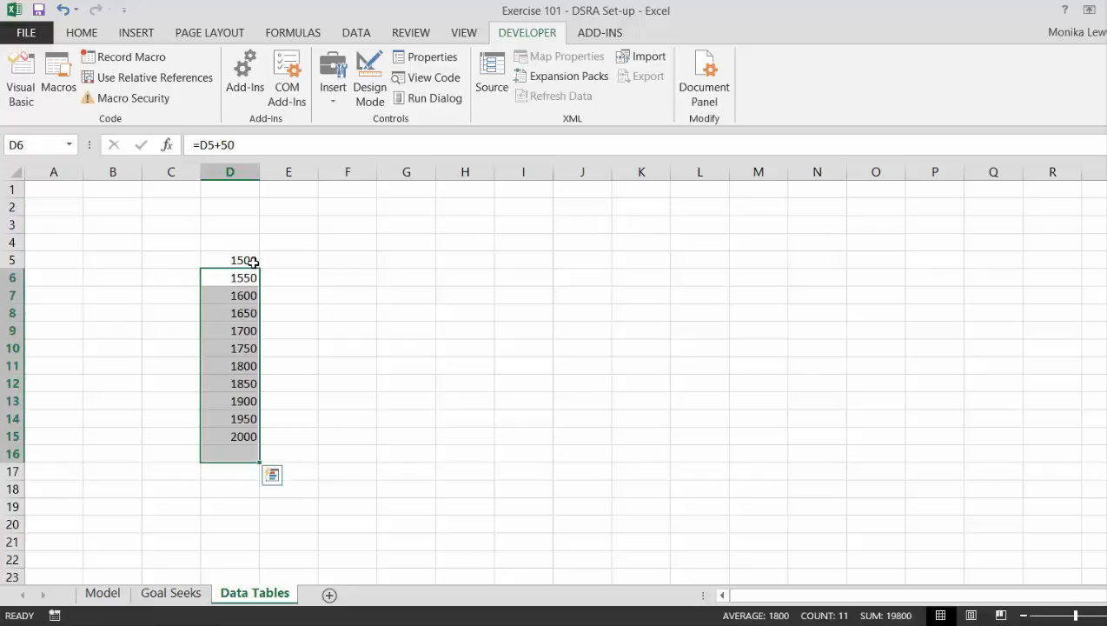
Clear D14:D16 so the series of debt values ends at 1900 in D13.
key("Down")
key("Down")
key("Down")
key("Down")
key("Down")
key("Down")
key("Down")
key("Down")
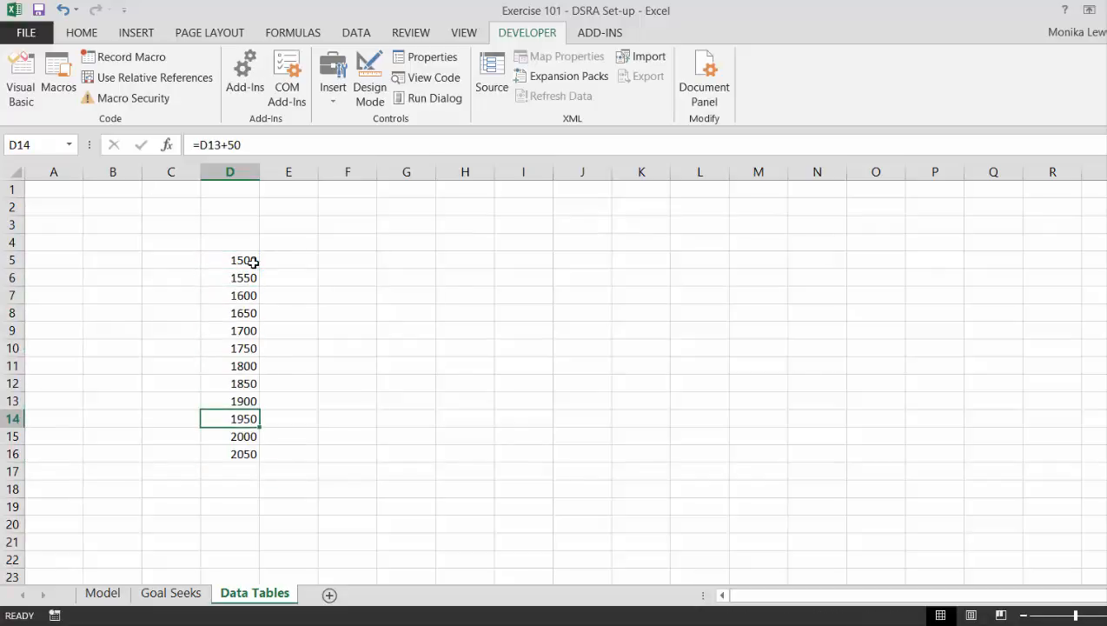
key("shift+Down")
key("shift+Down")
key("Delete")
key("Up")
key("Up")
key("Up")
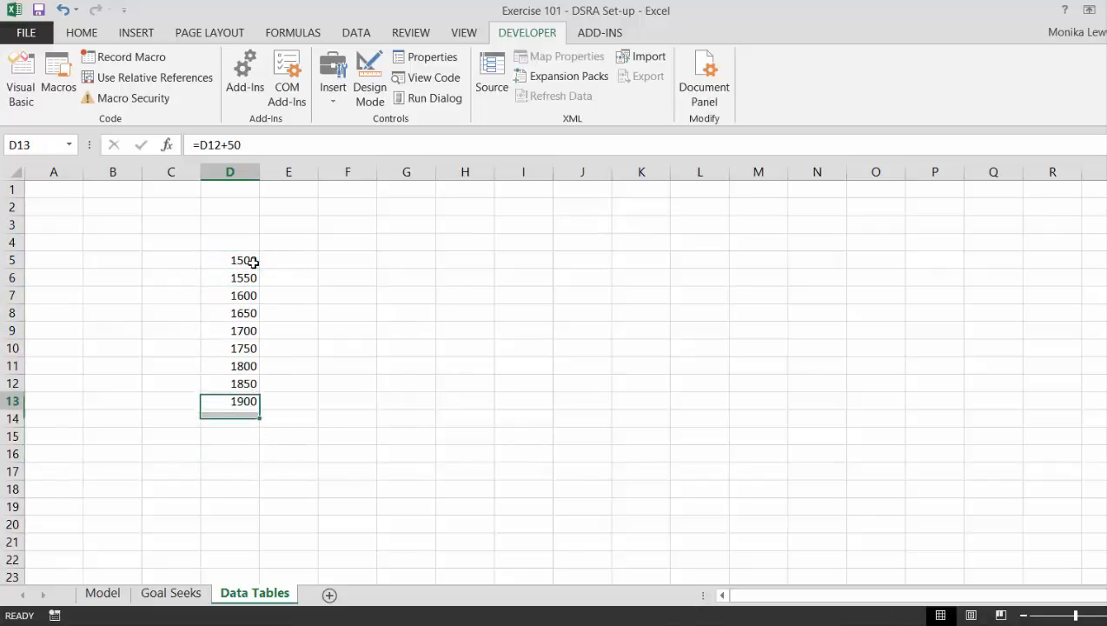
On the Model sheet, add the heading Cash Flow in A106 below the DSRA block and the label Dividends in B107.
key("ctrl+Page_Up")
key("ctrl+Page_Up")
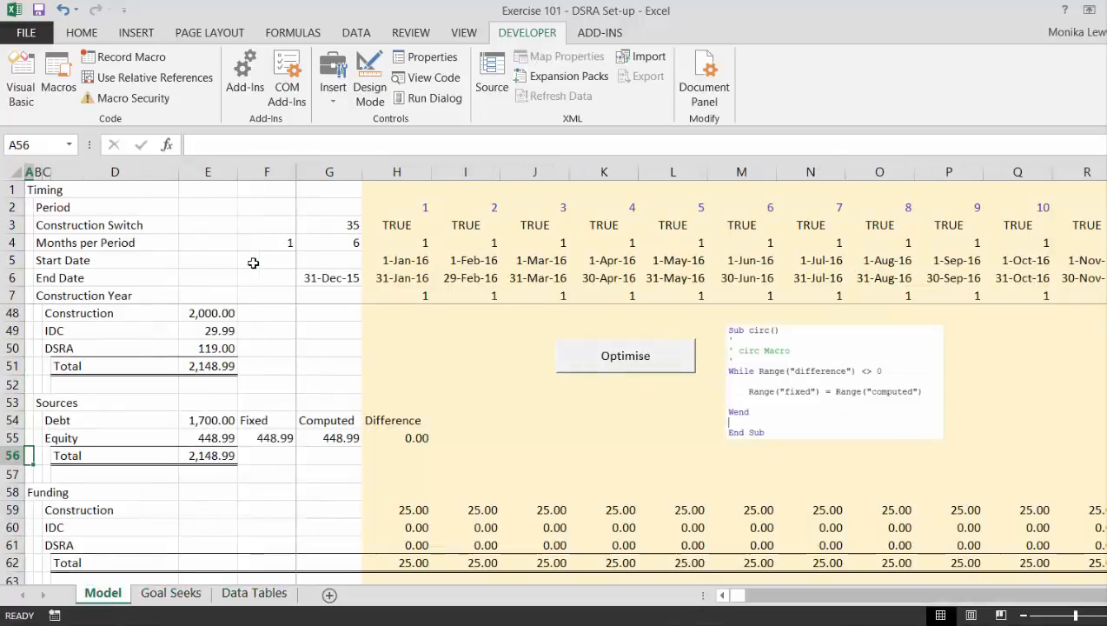
key("Down")
key("Down")
key("Down")
key("Down")
key("Down")
key("Down")
key("Down")
key("Down")
key("Down")
key("Down")
key("Down")
key("Down")
key("Down")
key("Down")
key("Down")
key("Down")
key("Down")
key("Down")
key("Down")
key("Down")
key("Down")
key("Down")
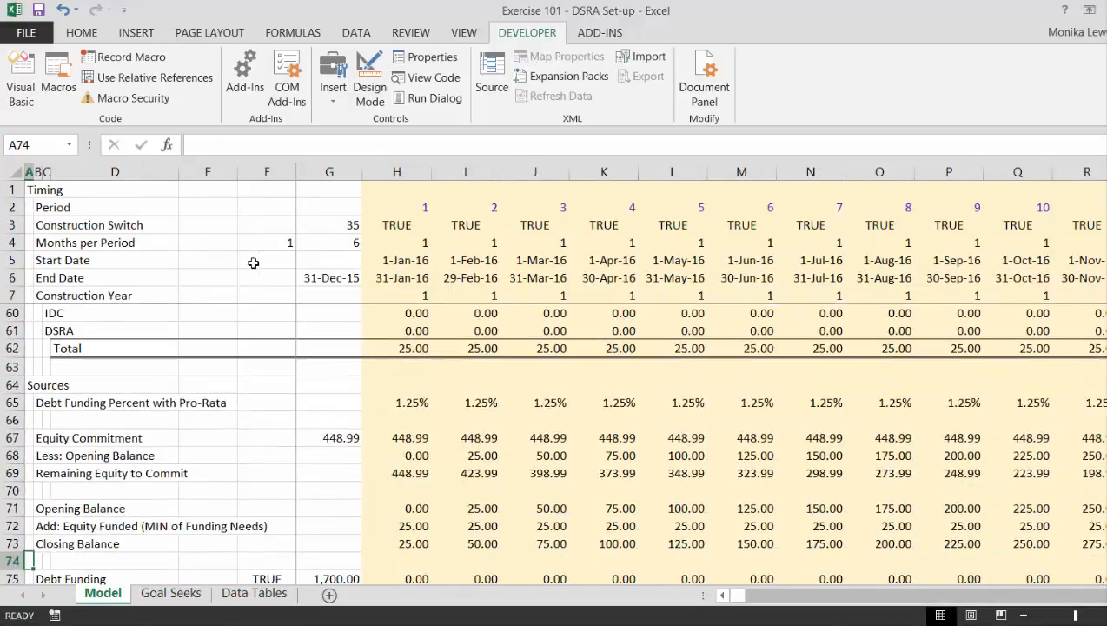
key("Down")
key("Down")
key("Down")
key("Down")
key("Down")
key("Down")
key("Down")
key("Down")
key("Down")
key("Down")
key("Down")
key("Down")
key("Down")
key("Down")
key("Down")
key("Down")
key("Down")
key("Down")
key("Down")
key("Down")
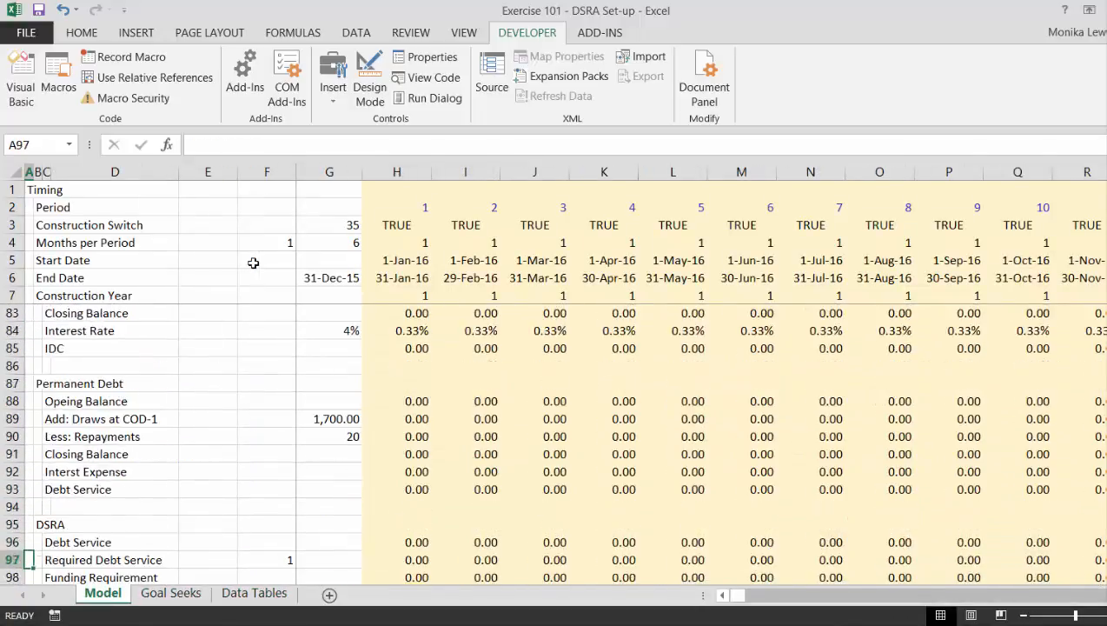
key("Up")
key("Up")
key("Up")
key("Up")
key("Up")
key("Up")
key("Up")
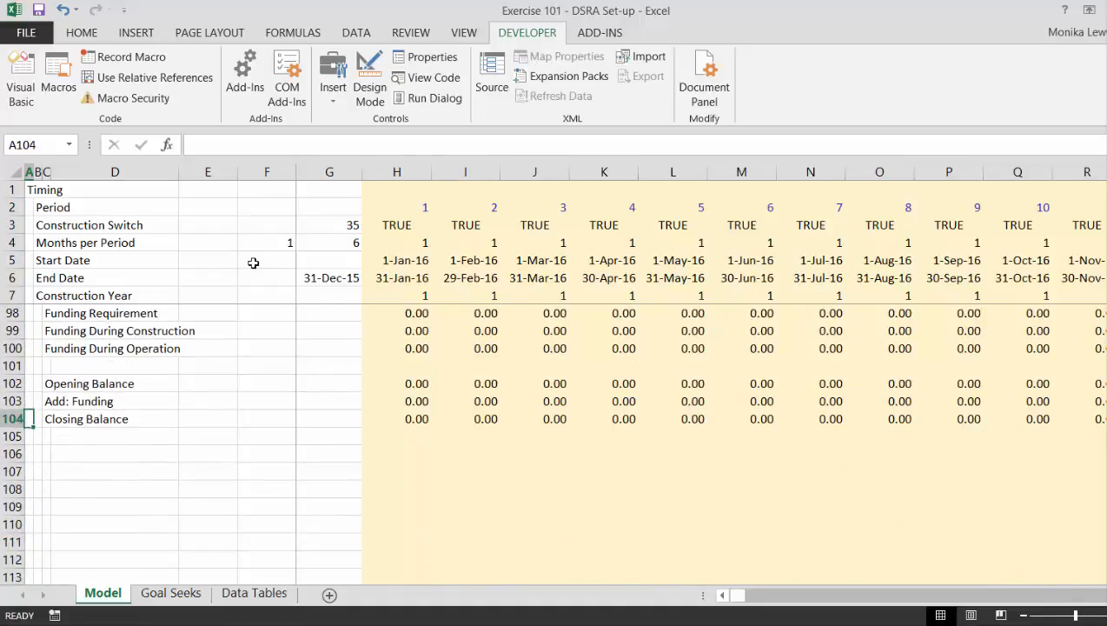
key("Down")
key("Down")
type("Ca")
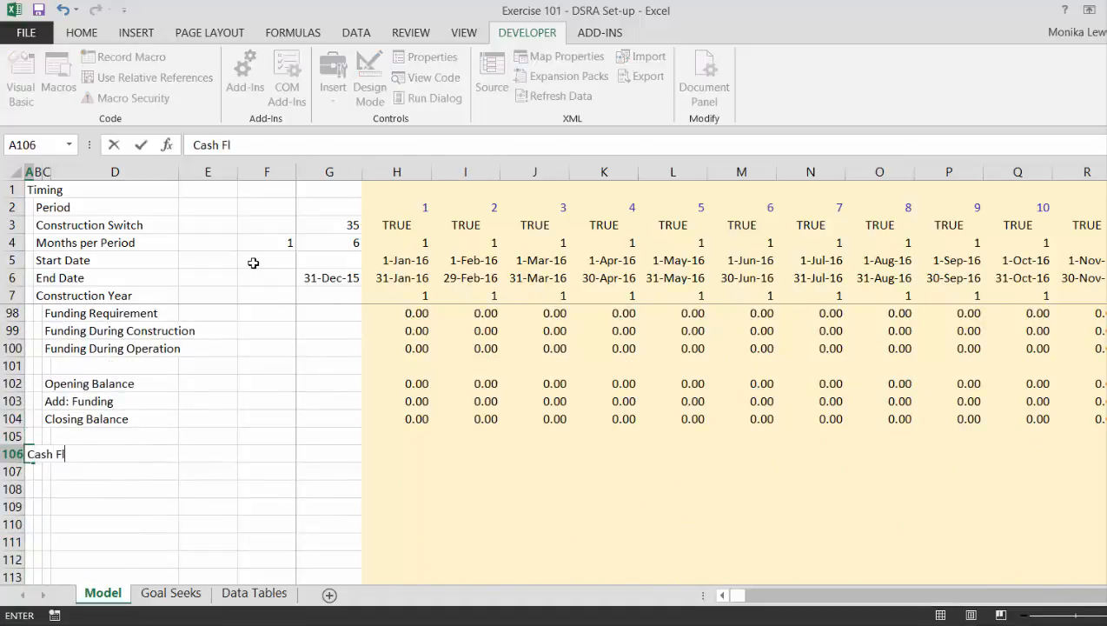
key("Return")
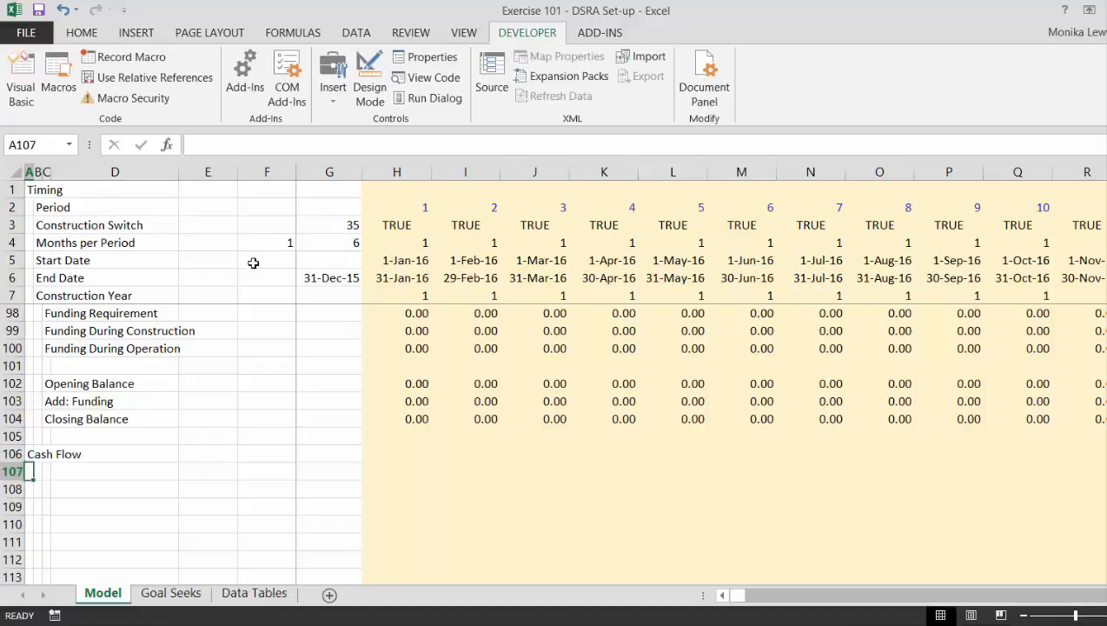
type("Di")
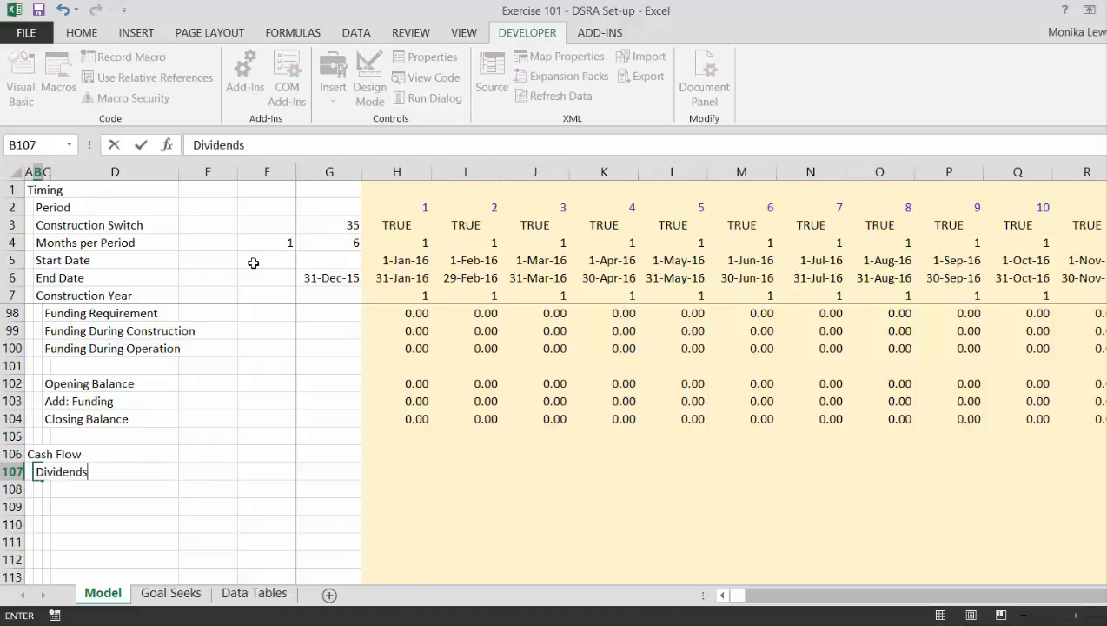
type("vidends")
Enter the first-period Dividends formula in H107 as operation less debt service less DSRA funding, =H44-H96-H103.
key("Right")
key("Right")
key("Right")
key("Right")
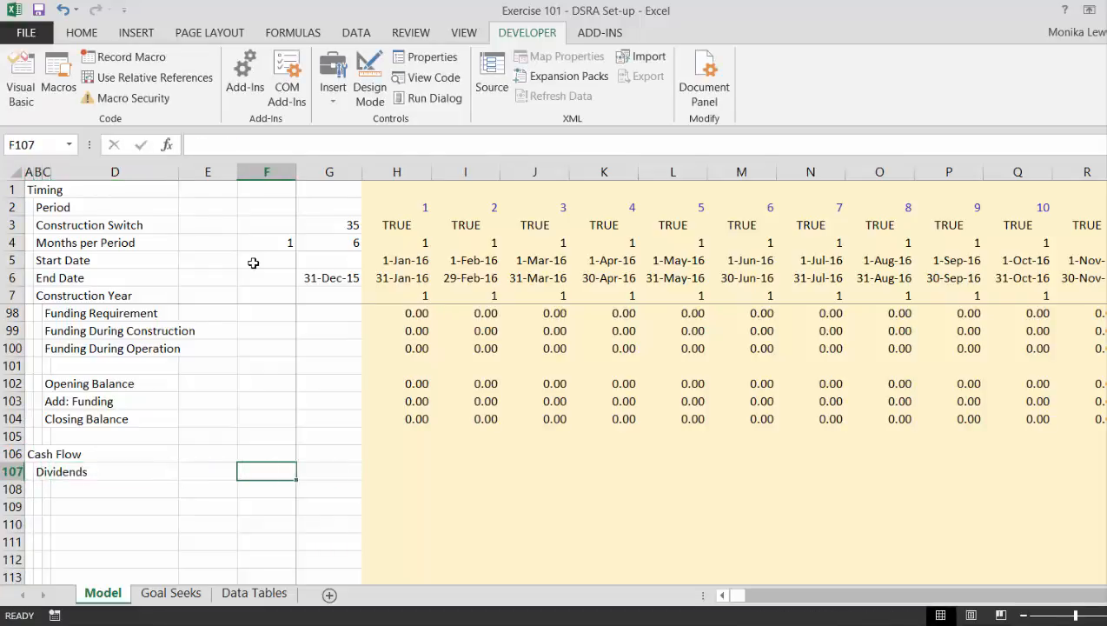
key("Right")
key("Right")
type("=")
key("Up")
key("Up")
key("Up")
key("Up")
key("Up")
key("Up")
key("Up")
key("Up")
key("Up")
key("Up")
key("Up")
key("Up")
key("Up")
key("Up")
key("Up")
key("Up")
key("Up")
key("Up")
key("Up")
key("Up")
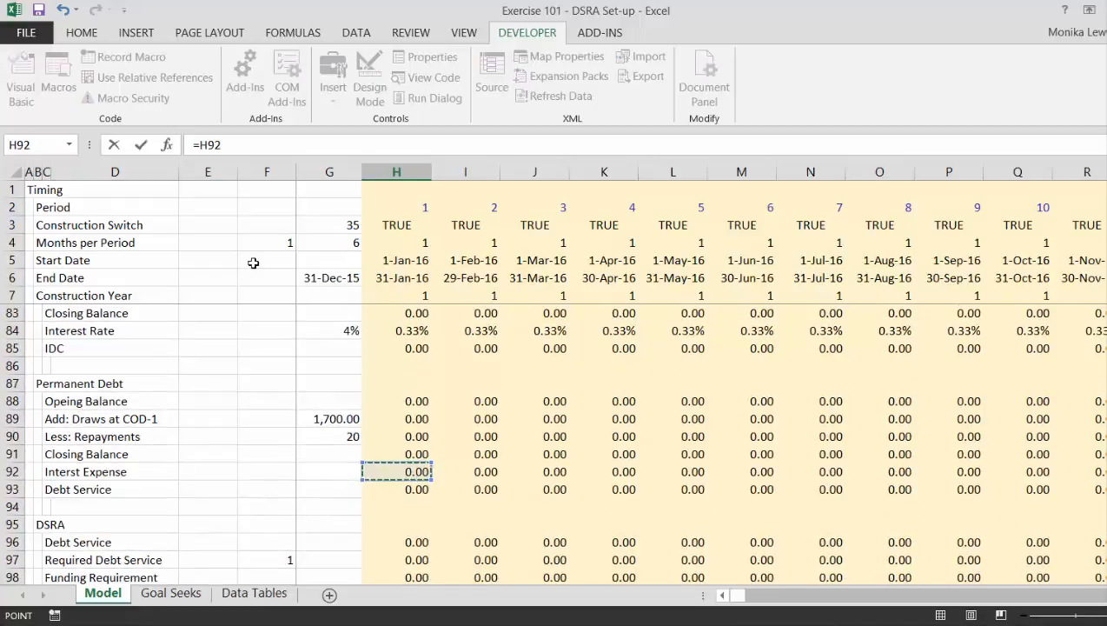
key("Up")
key("Up")
key("Up")
key("Up")
key("Up")
key("Up")
key("Up")
key("Up")
key("Up")
key("Up")
key("Up")
key("Up")
key("Up")
key("Up")
key("Up")
key("Up")
key("Up")
key("Up")
key("Up")
key("Up")
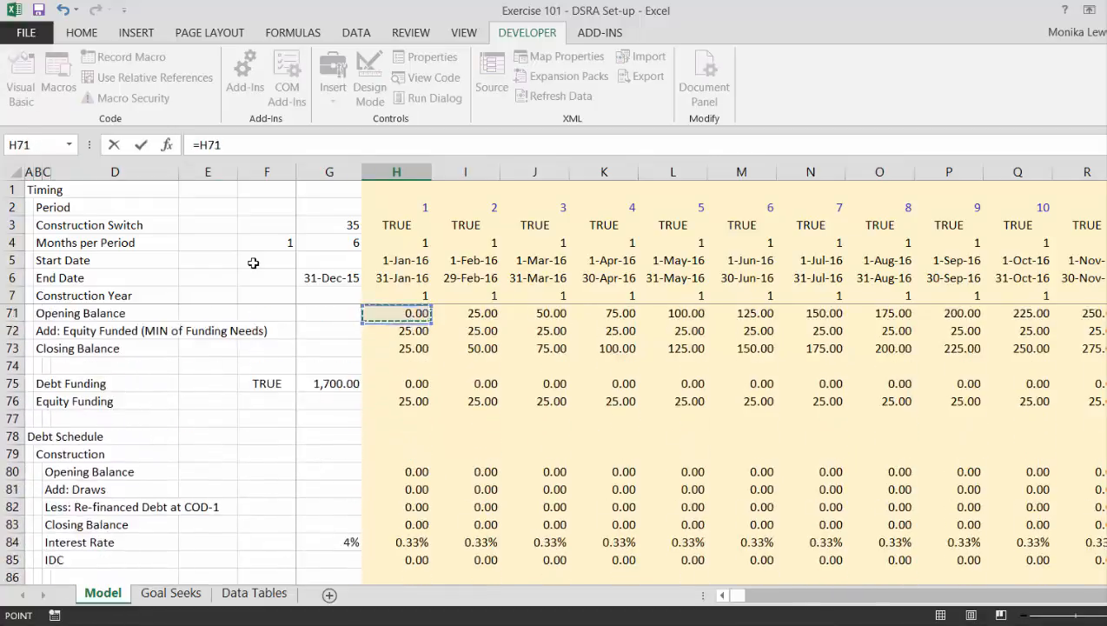
key("Up")
key("Up")
key("Up")
key("Up")
key("Up")
key("Up")
key("Up")
key("Up")
key("Up")
key("Up")
key("Up")
key("Up")
key("Up")
key("Up")
key("Up")
key("Up")
key("Up")
key("Up")
key("Up")
key("Up")
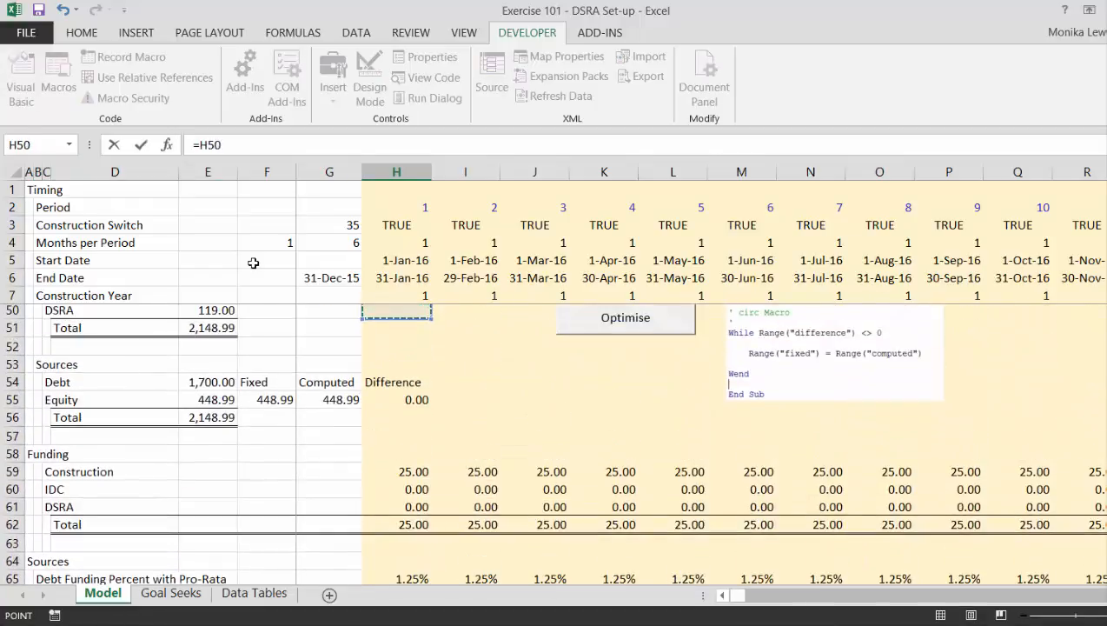
key("Down")
key("Down")
key("Down")
key("Down")
key("Down")
key("Down")
key("Down")
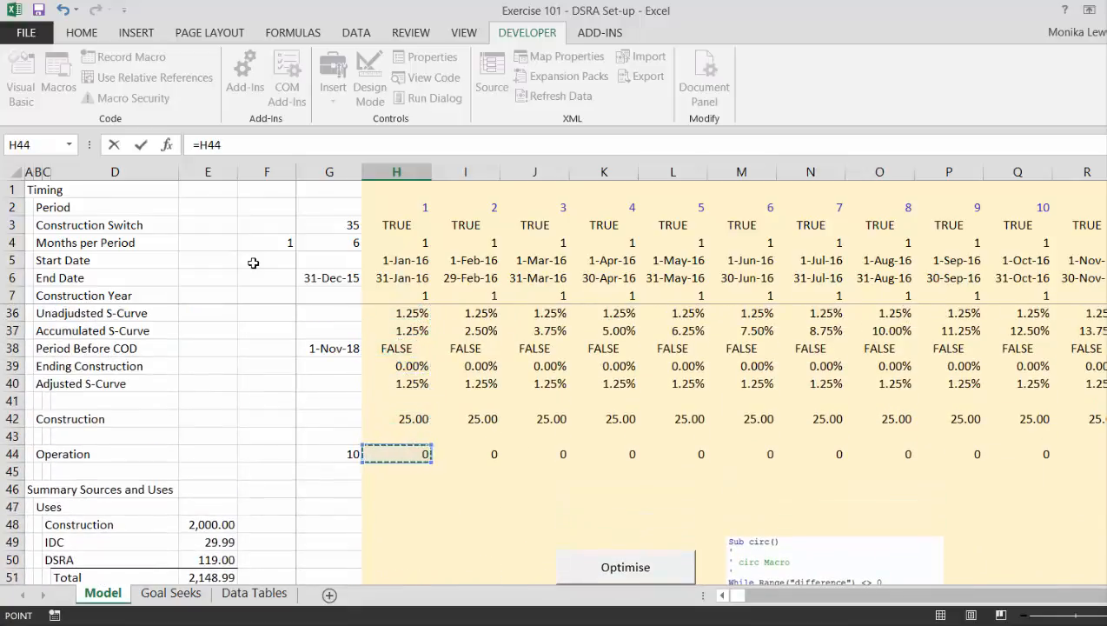
type("-")
key("Up")
key("Up")
key("Up")
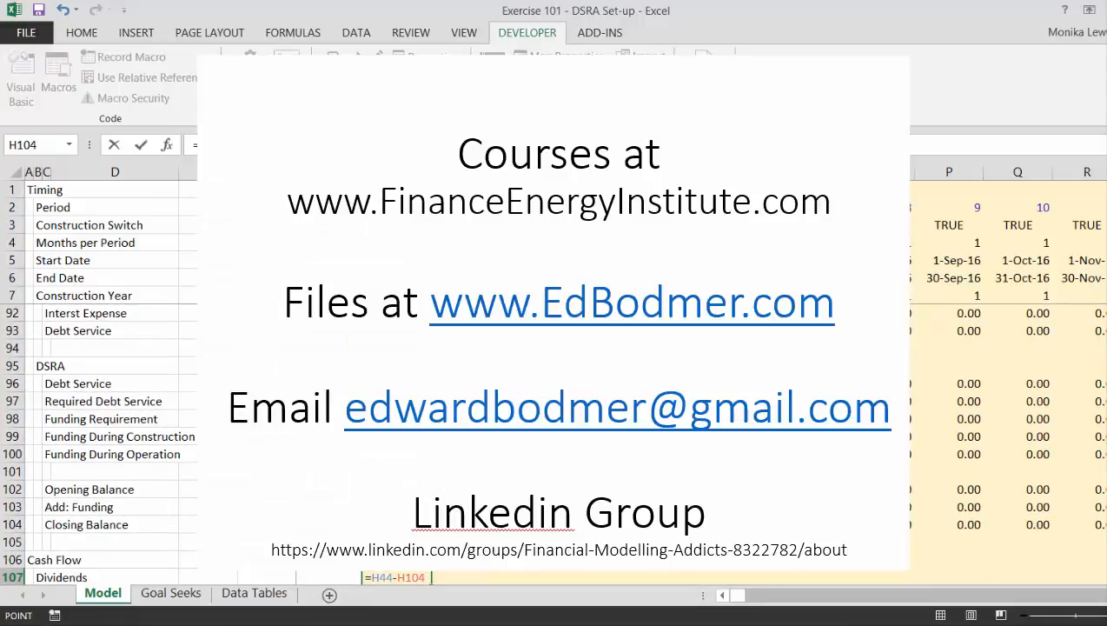
key("Up")
key("Up")
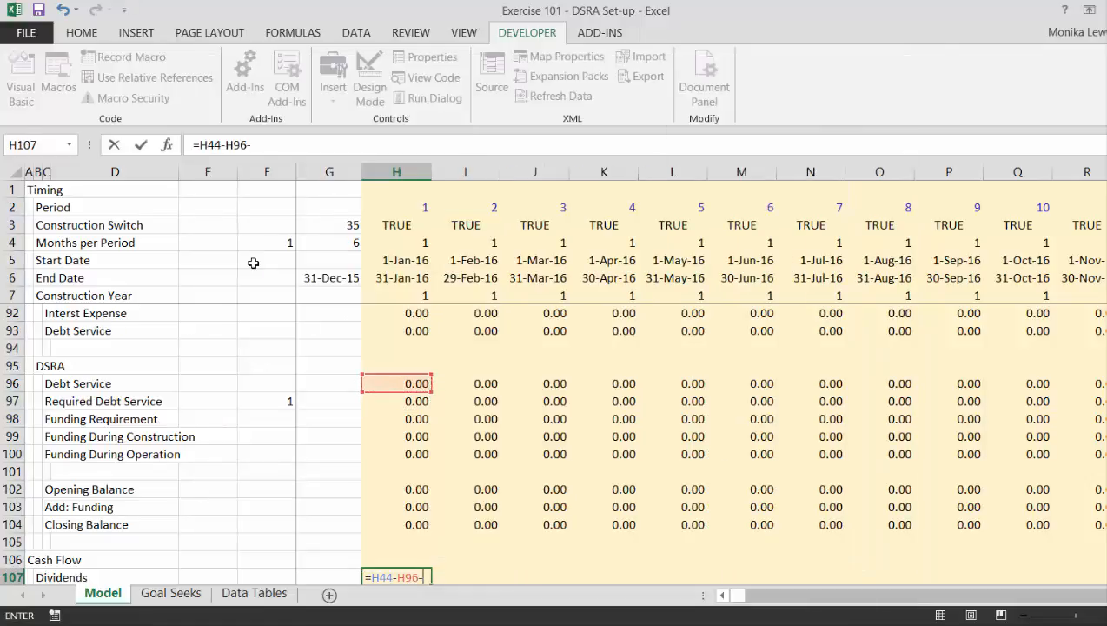
key("Up")
key("Up")
key("Up")
key("Up")
key("Up")
key("Down")
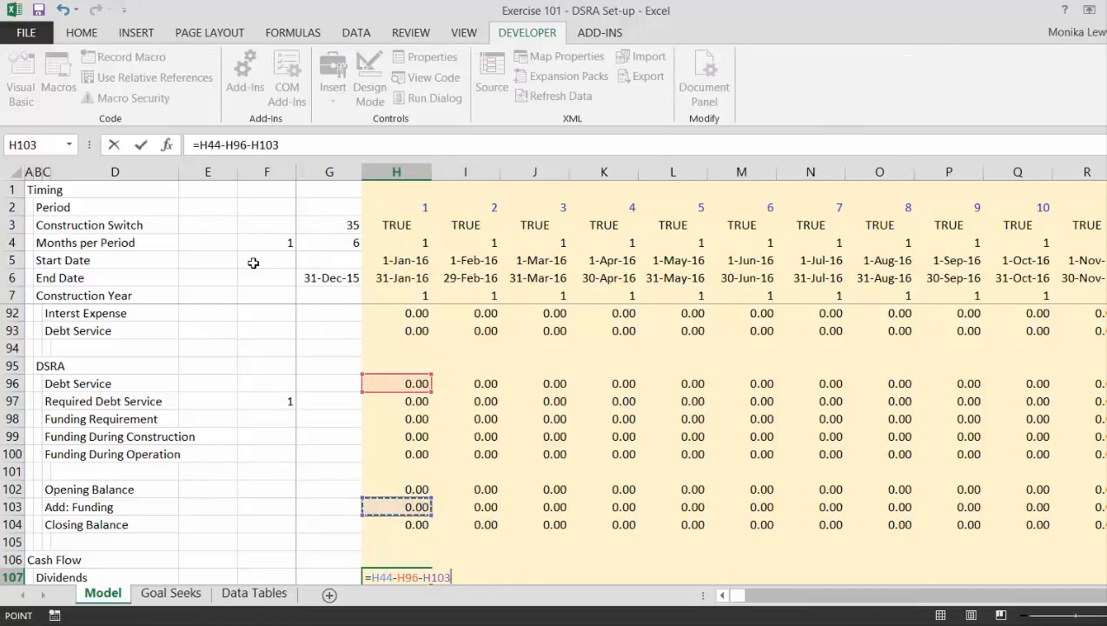
key("Return")
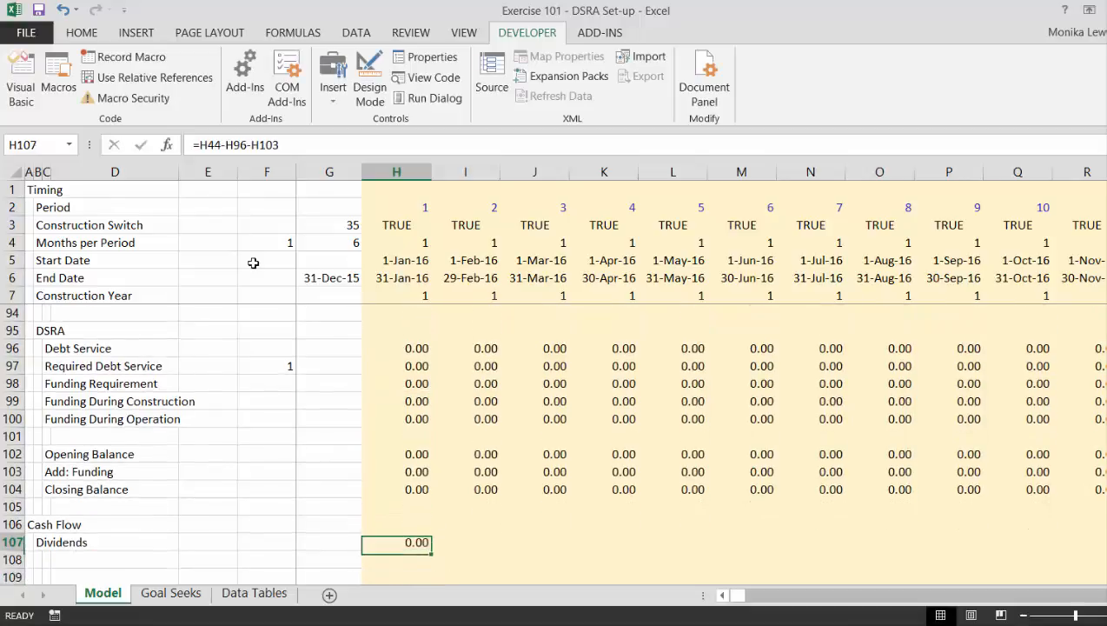
Fill the H107 Dividends formula across row 107 through all the timeline's periods.
key("ctrl+shift+r")
key("Right")
key("Right")
key("Right")
key("Right")
key("Right")
key("Right")
key("Right")
key("Right")
key("Right")
key("Right")
key("Right")
key("Right")
key("Right")
key("Right")
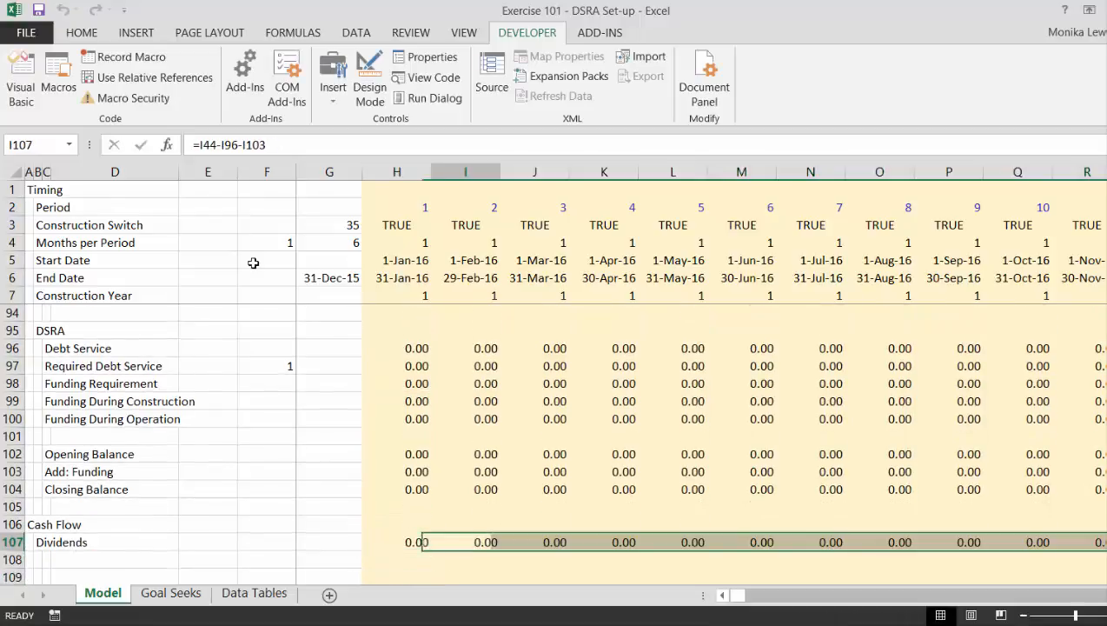
key("Right")
key("Right")
key("Right")
key("Right")
key("Right")
key("Right")
key("Right")
key("Right")
key("Right")
key("Right")
key("Right")
key("Right")
key("Right")
key("Right")
key("Right")
key("Right")
key("Right")
key("Right")
key("Right")
key("Right")
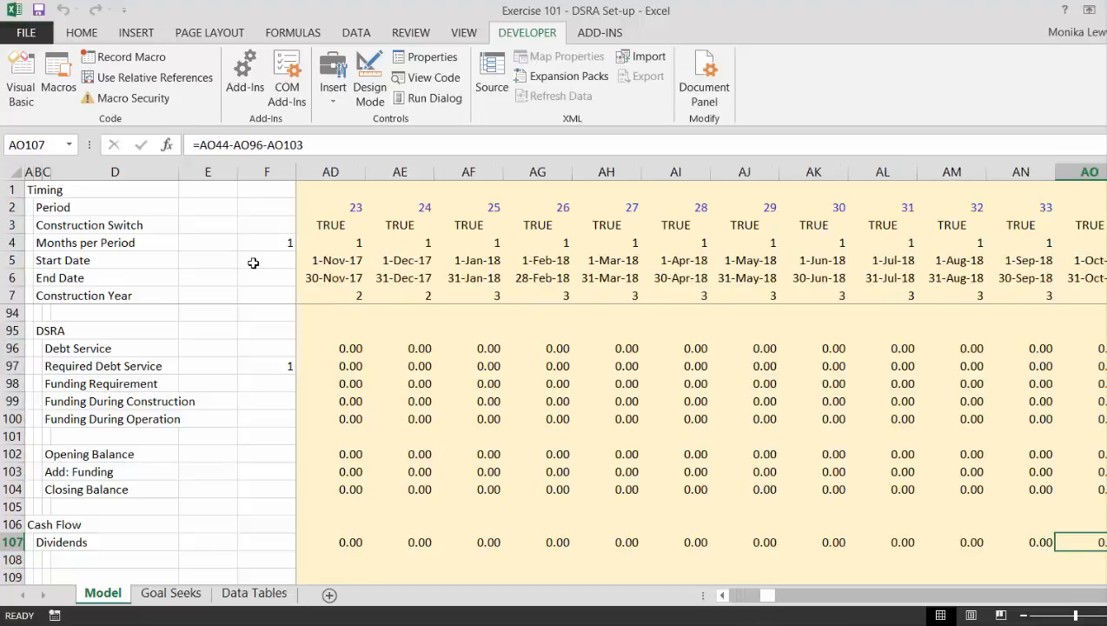
key("Right")
key("Right")
key("Right")
key("Right")
key("Right")
key("Right")
key("Right")
key("Right")
key("Right")
key("Right")
key("Right")
key("Right")
key("Right")
key("Right")
key("Right")
key("Right")
key("Right")
key("Right")
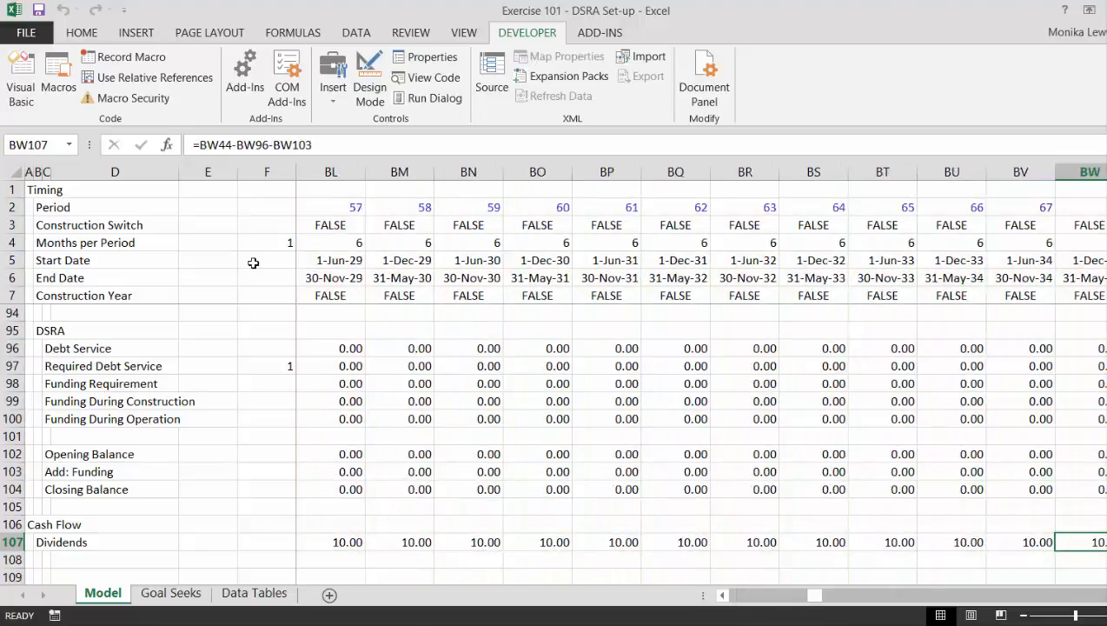
Examine the Dividends row across the operating periods and the end of construction against the DSRA funding rows.
key("Left")
key("Left")
key("Left")
key("Left")
key("Left")
key("Left")
key("Left")
key("Left")
key("Left")
key("Left")
key("Left")
key("Left")
key("Left")
key("Left")
key("Left")
key("Left")
key("Left")
key("Left")
key("Left")
key("Left")
key("Left")
key("Left")
key("Left")
key("Left")
key("Left")
key("Left")
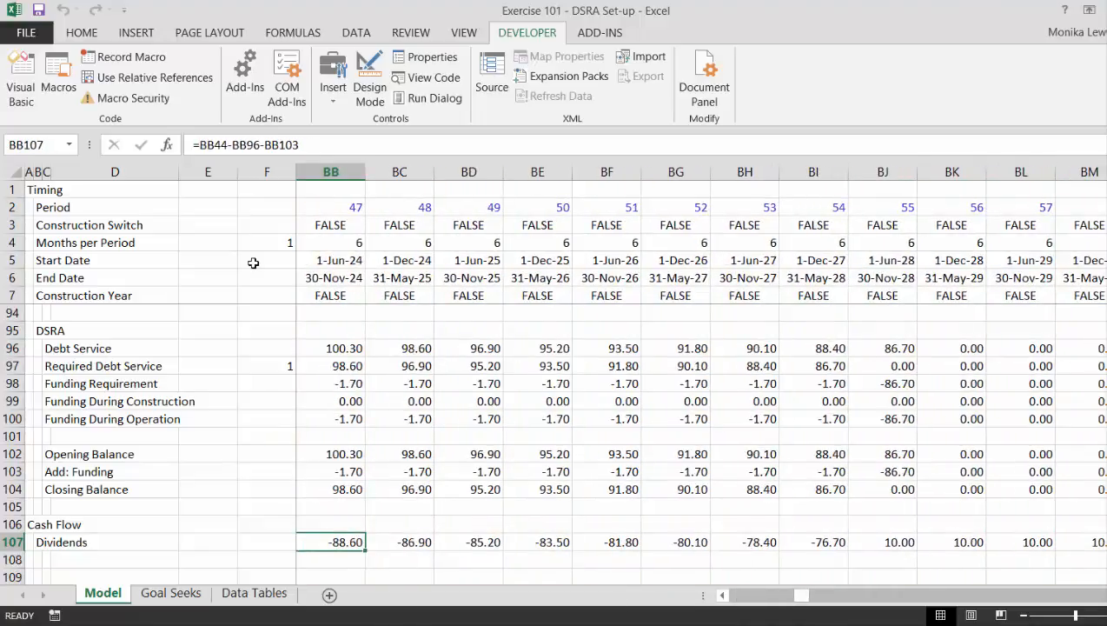
key("Left")
key("Left")
key("Left")
key("Left")
key("Left")
key("Left")
key("Left")
key("Left")
key("Left")
key("Left")
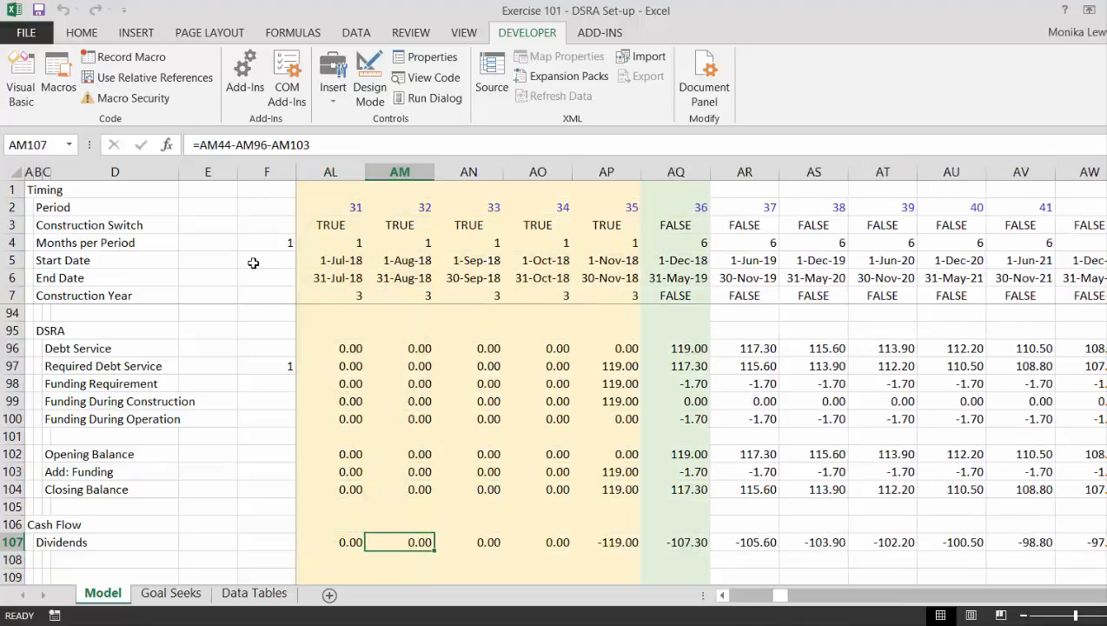
key("Right")
key("Right")
key("Right")
key("Right")
key("Right")
key("Right")
key("Right")
key("Right")
key("Right")
key("Right")
key("Right")
key("Right")
key("Right")
key("Right")
key("Left")
key("Left")
key("Left")
key("Left")
key("Left")
key("Left")
key("Left")
key("Left")
key("Left")
key("Left")
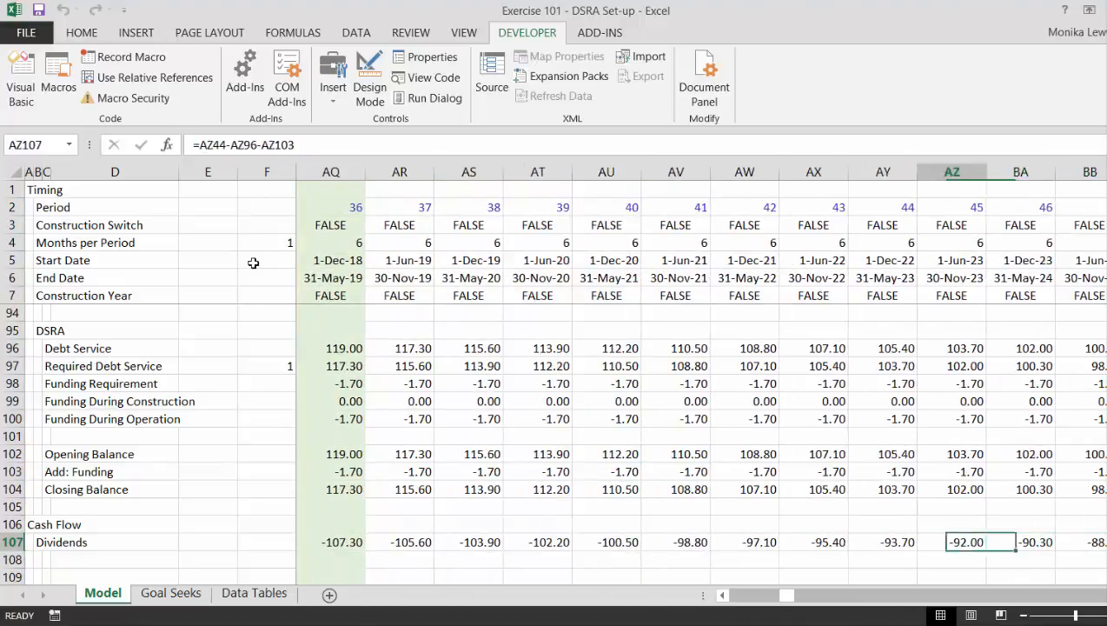
key("Left")
key("Left")
key("Left")
key("Left")
key("Left")
key("Left")
key("Left")
key("Left")
key("Left")
key("Left")
key("Left")
key("Left")
key("Left")
key("Left")
key("Left")
key("Left")
key("Left")
key("Left")
key("Left")
key("Left")
key("Left")
key("Left")
key("Left")
key("Left")
key("Left")
key("Left")
key("Left")
key("Left")
key("Left")
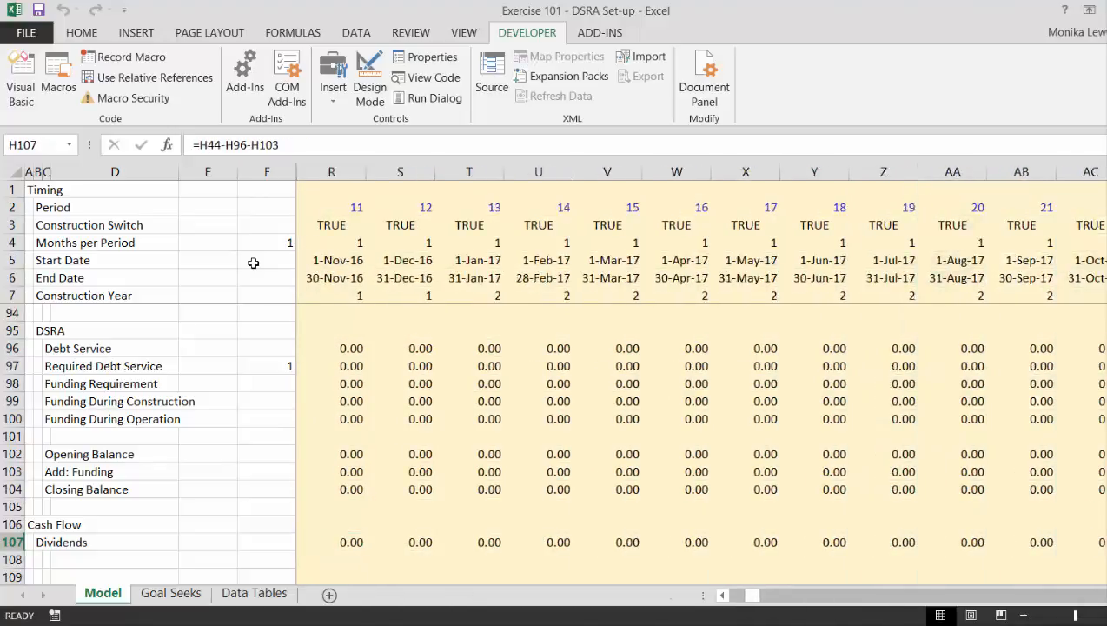
key("Right")
key("Right")
key("Left")
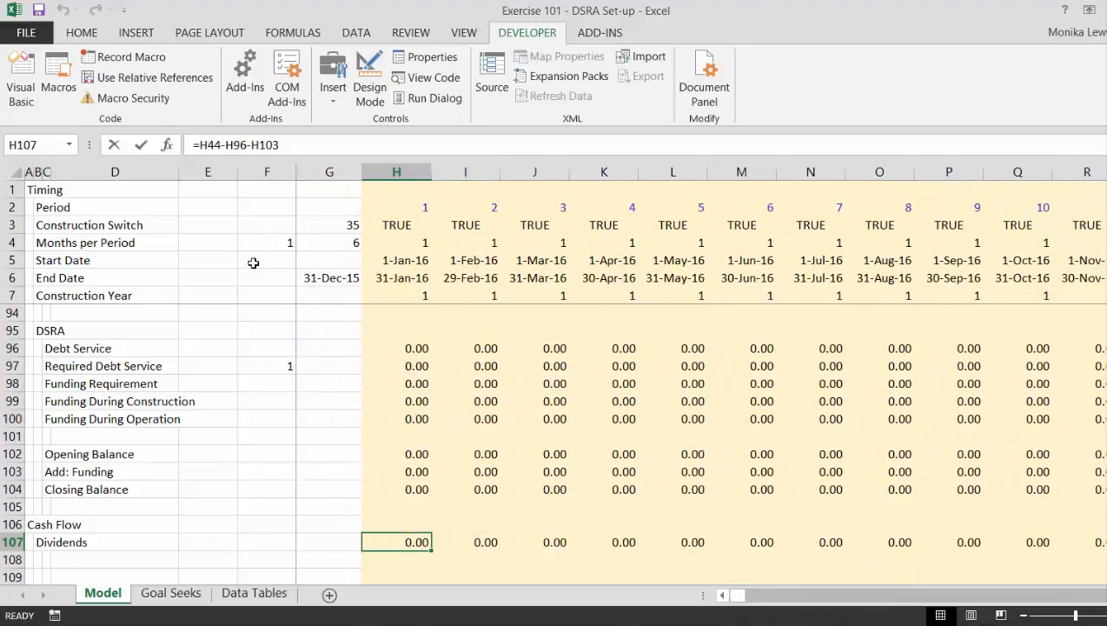
Change the Dividends formula in H107 to subtract Funding During Operation instead of total DSRA funding, =H44-H96-H100.
key("F2")
key("BackSpace")
key("BackSpace")
key("BackSpace")
key("BackSpace")
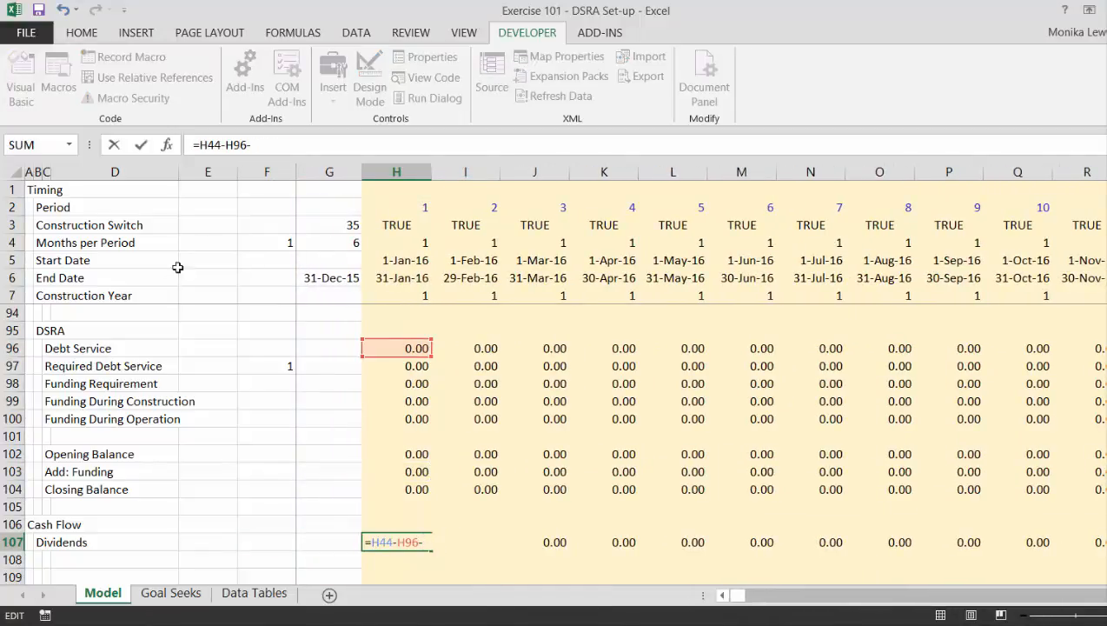
left_click(397, 417)
key("Return")
key("Up")
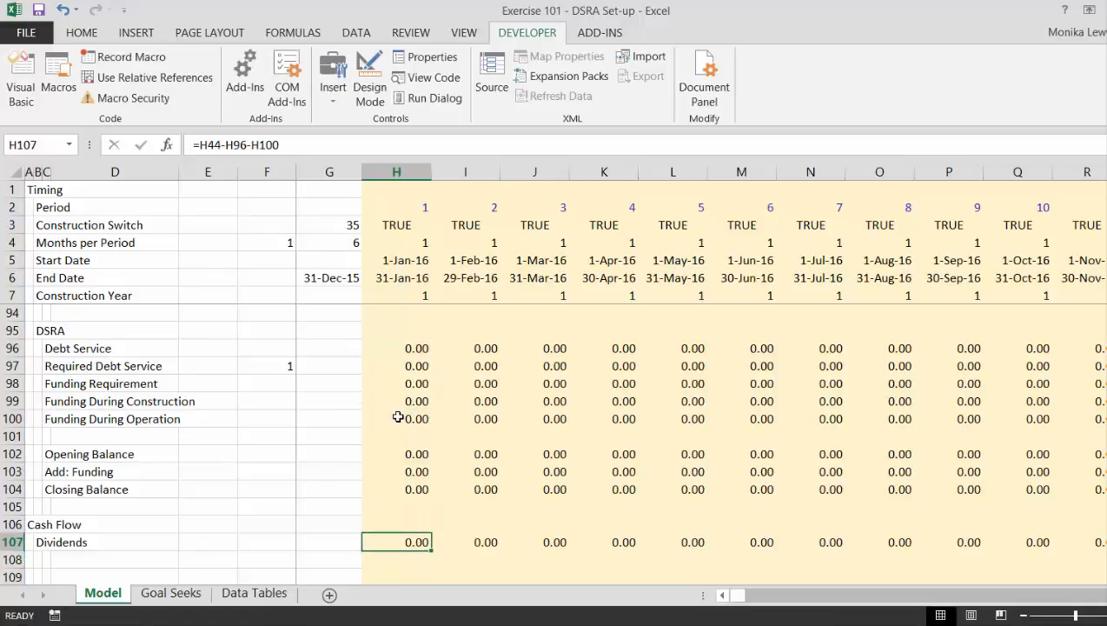
Fill the revised H107 Dividends formula, based on Funding During Operation, across all periods of row 107.
key("ctrl+shift+r")
key("Right")
key("Right")
key("Right")
key("Right")
key("Right")
key("Right")
key("Right")
key("Right")
key("Right")
key("Right")
key("Right")
key("Right")
key("Right")
key("Right")
key("Right")
key("Right")
key("Right")
key("Right")
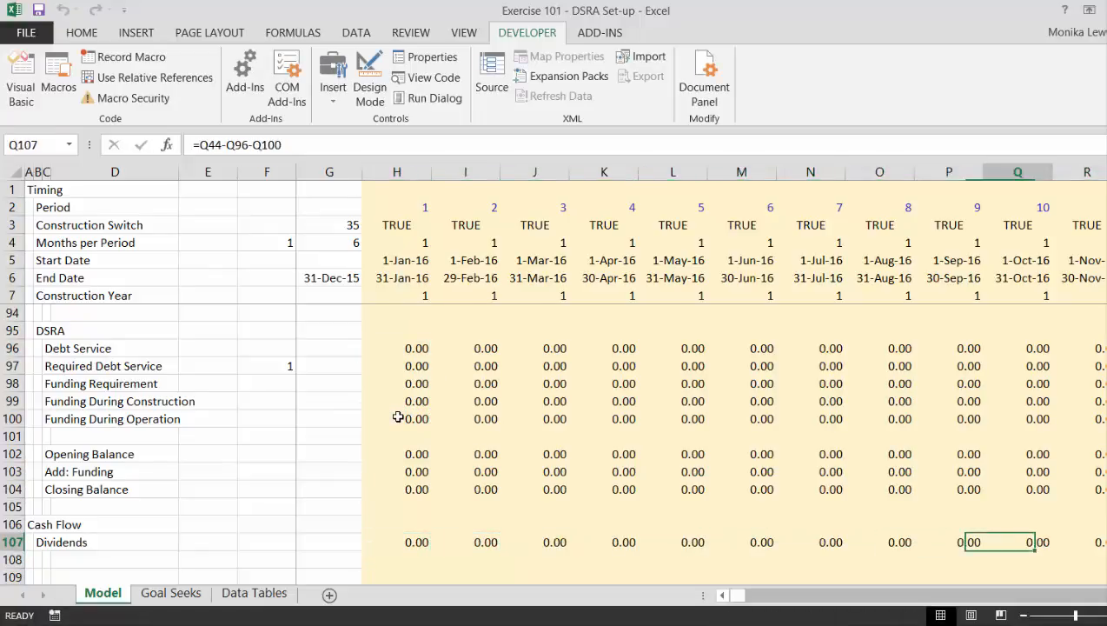
key("Right")
key("Right")
key("Right")
key("Right")
key("Right")
key("Right")
key("Right")
key("Right")
key("Right")
key("Right")
key("Right")
key("Right")
key("Right")
key("Right")
key("Right")
key("Right")
key("Right")
key("Right")
key("Right")
key("Right")
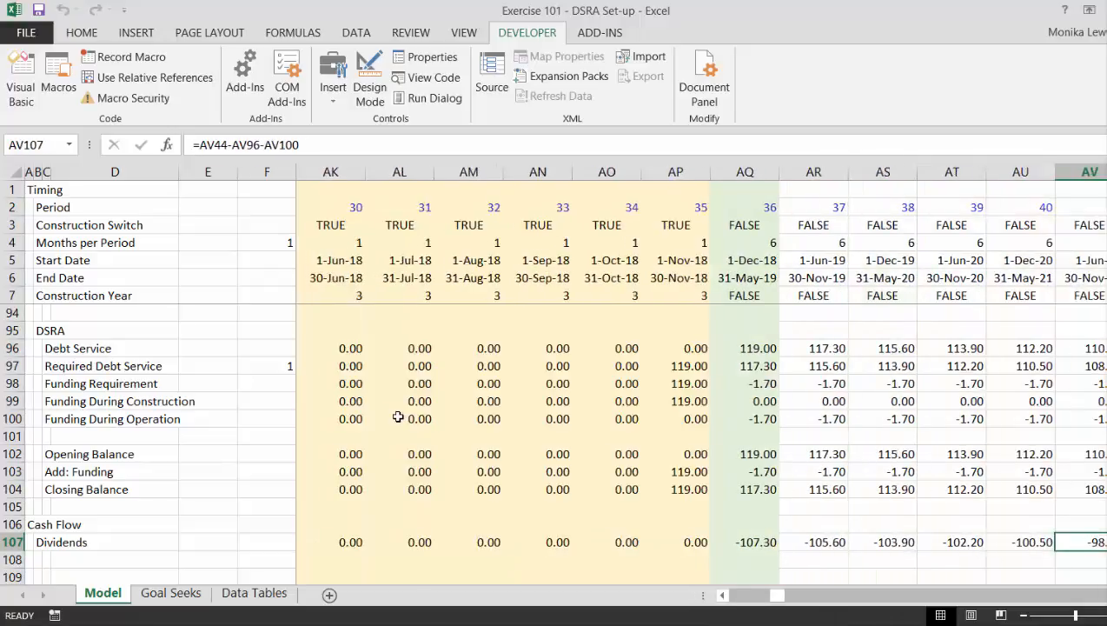
Examine the first operating period in column AQ from Dividends up through the DSRA, debt schedule, sources and funding rows.
key("Left")
key("Left")
key("Left")
key("Up")
key("Up")
key("Up")
key("Up")
key("Up")
key("Up")
key("Up")
key("Up")
key("Up")
key("Up")
key("Up")
key("Up")
key("Up")
key("Up")
key("Up")
key("Up")
key("Up")
key("Up")
key("Up")
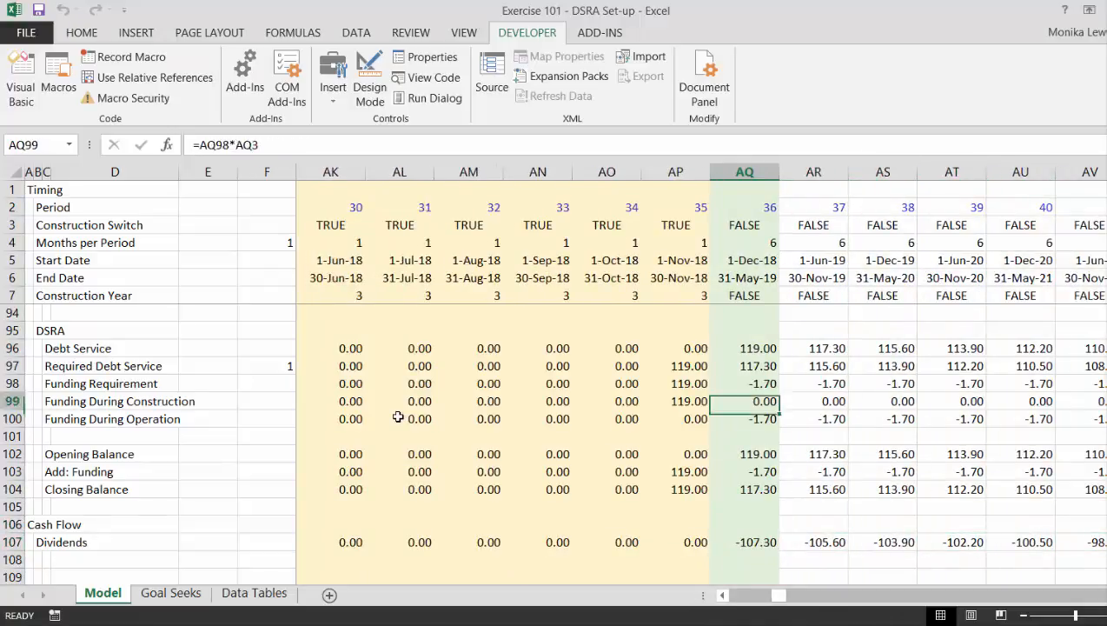
key("Up")
key("Up")
key("Up")
key("Up")
key("Up")
key("Up")
key("Up")
key("Up")
key("Up")
key("Up")
key("Up")
key("Up")
key("Up")
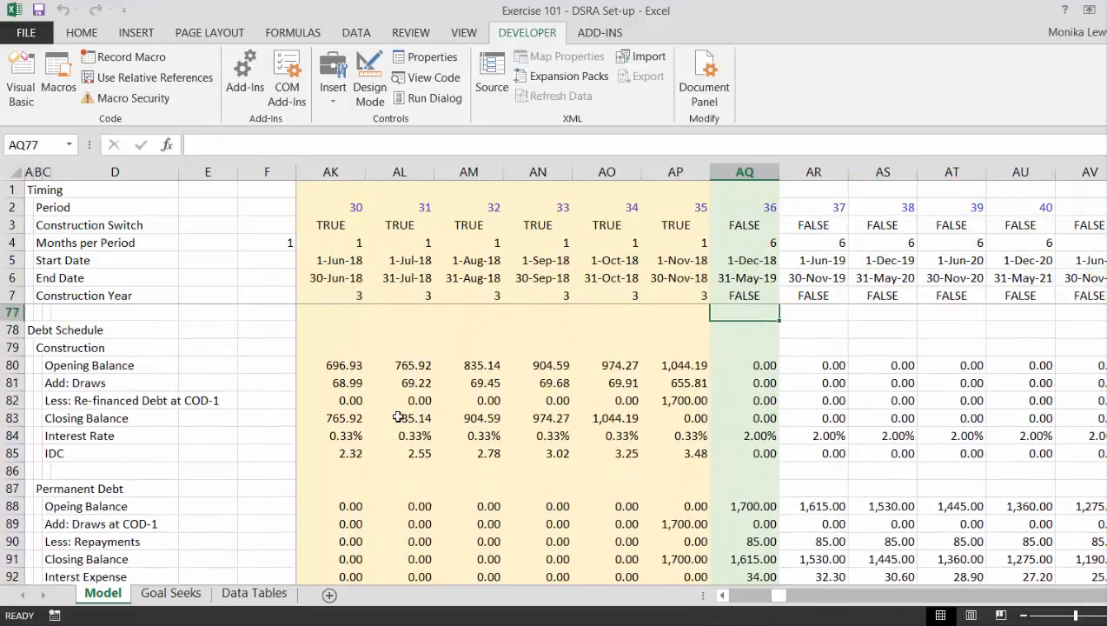
key("Up")
key("Up")
key("Up")
key("Up")
key("Up")
key("Up")
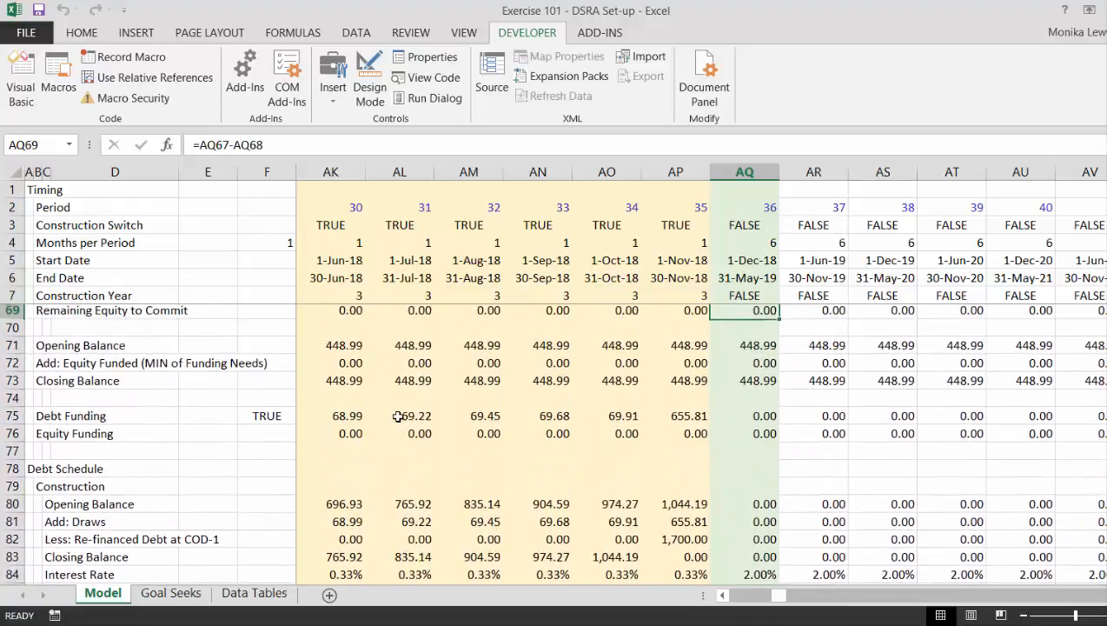
key("Up")
key("Up")
key("Up")
key("Up")
key("Up")
key("Up")
key("Up")
key("Up")
key("Up")
key("Up")
key("Up")
key("Up")
key("Up")
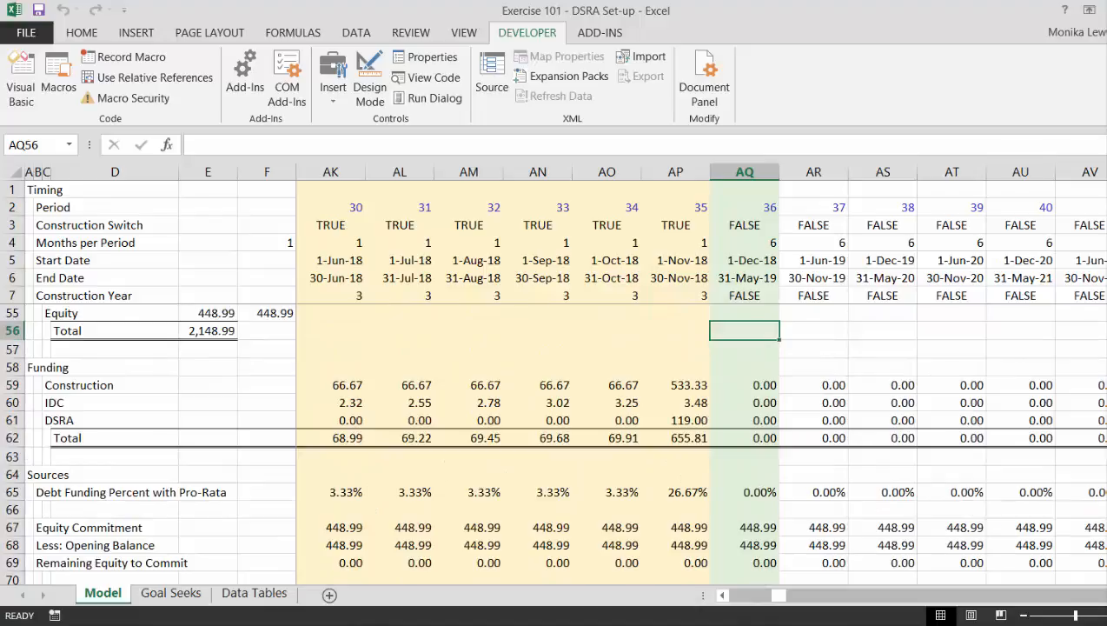
key("alt+Tab")
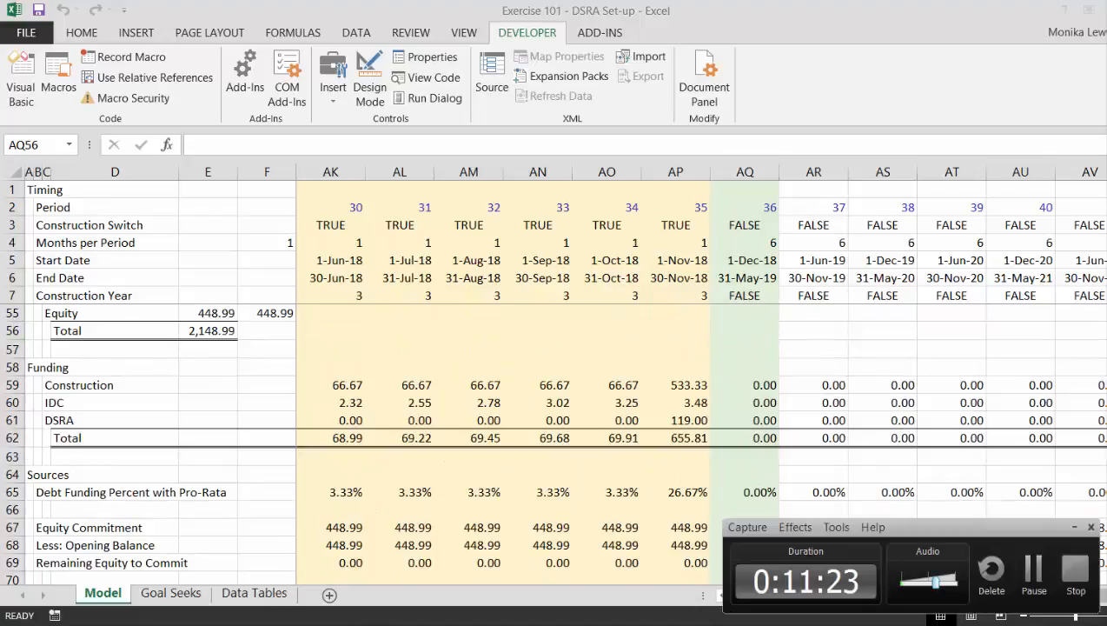
left_click(1031, 574)
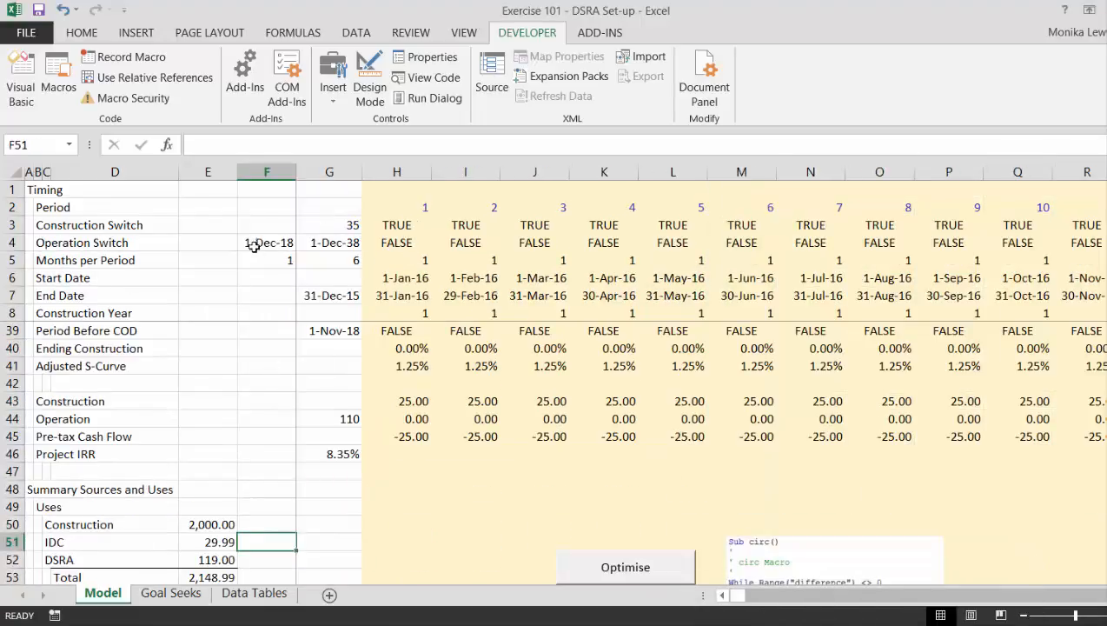
left_click(315, 477)
key("Down")
key("Down")
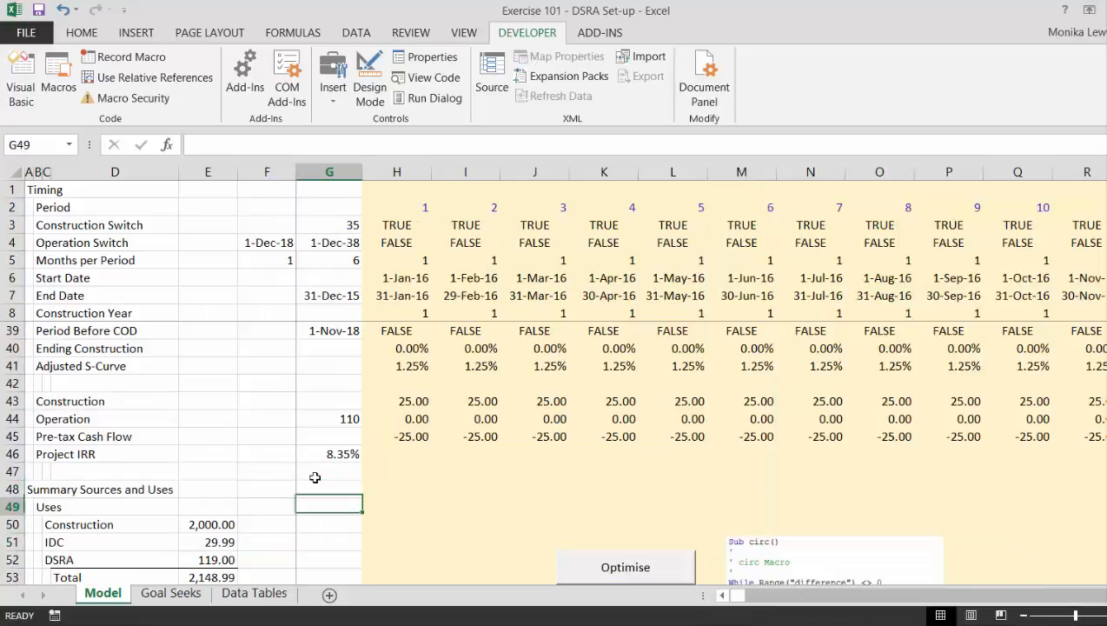
Examine column G from the summary sources and uses through equity and debt funding to the debt schedule, and back up to Construction.
key("Down")
key("Down")
key("Down")
key("Down")
key("Down")
key("Down")
key("Down")
key("Down")
key("Down")
key("Down")
key("Down")
key("Down")
key("Down")
key("Down")
key("Down")
key("Down")
key("Down")
key("Down")
key("Down")
key("Down")
key("Down")
key("Down")
key("Down")
key("Down")
key("Down")
key("Down")
key("Down")
key("Down")
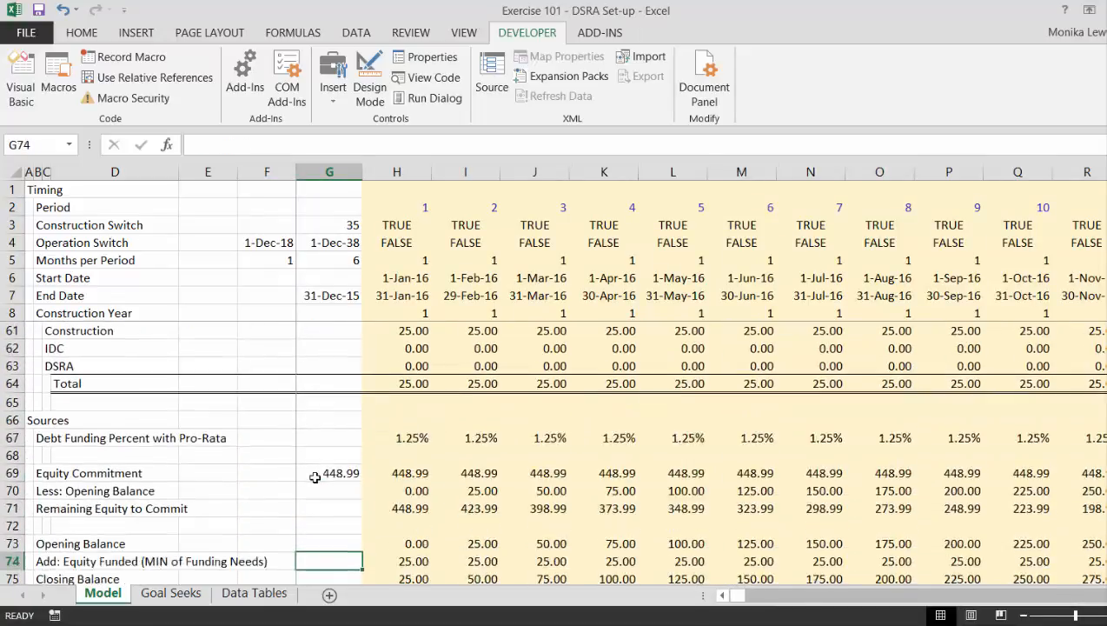
key("Down")
key("Down")
key("Down")
key("Down")
key("Down")
key("Down")
key("Down")
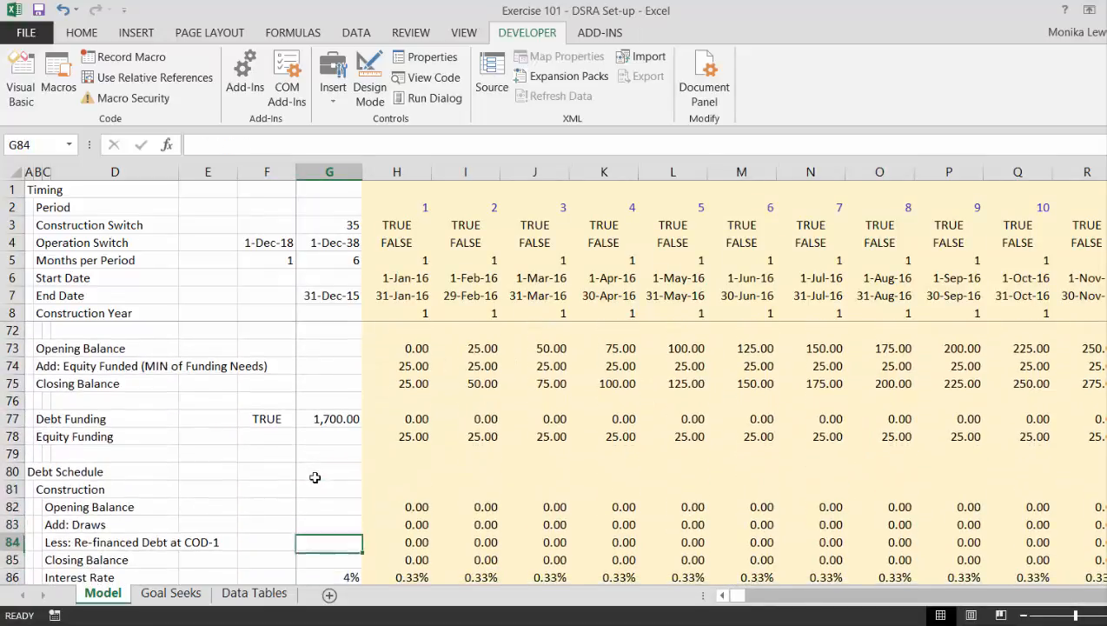
key("Up")
key("Up")
key("Up")
key("Up")
key("Up")
key("Up")
key("Up")
key("Up")
key("Up")
key("Up")
key("Up")
key("Up")
key("Up")
key("Up")
key("Up")
key("Up")
key("Up")
key("Up")
key("Up")
key("Up")
key("Up")
key("Up")
key("Up")
key("Up")
key("Up")
key("Up")
key("Up")
key("Up")
key("Up")
key("Up")
key("Up")
key("Up")
key("Up")
key("Up")
key("Up")
key("Up")
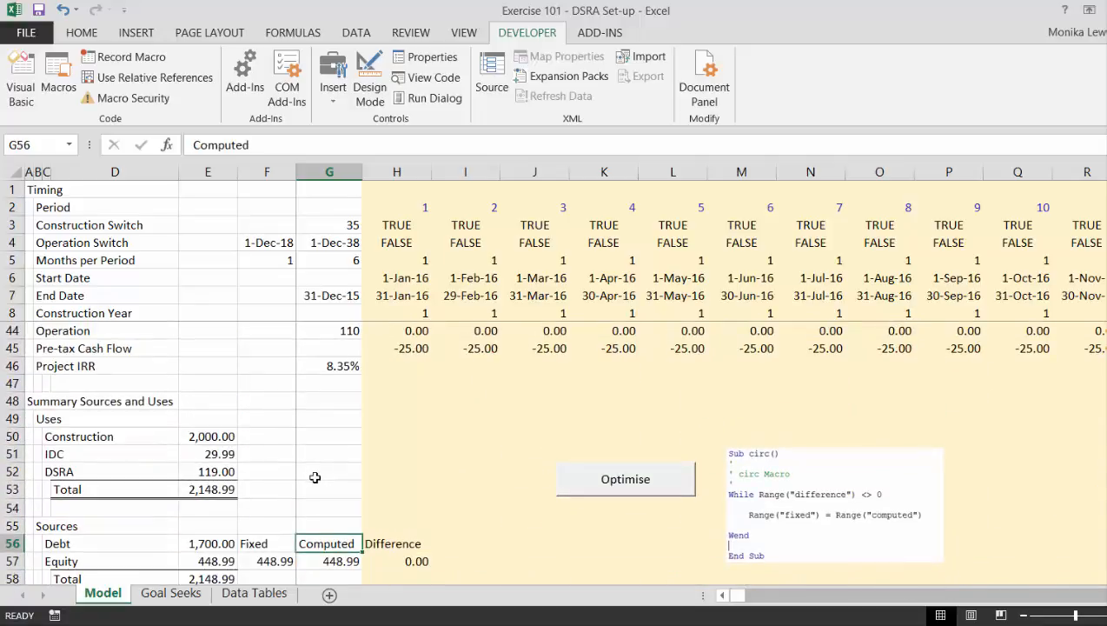
key("Up")
key("Up")
key("Up")
key("Up")
key("Up")
key("Up")
key("Up")
key("Up")
key("Up")
key("Up")
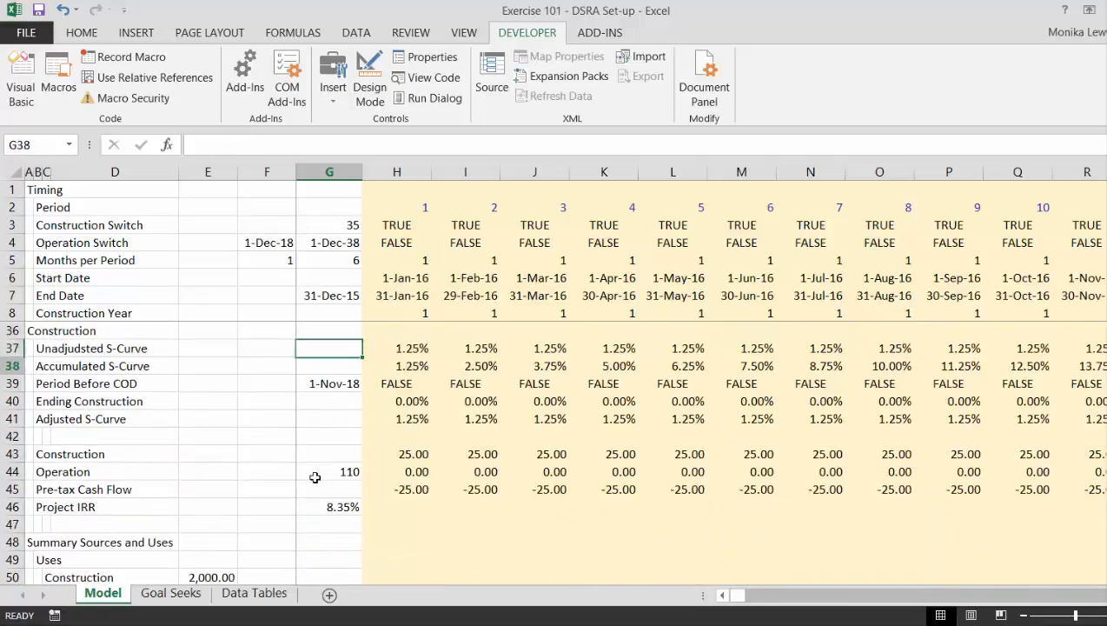
Make all section headings in column A bold.
key("Left")
key("Left")
key("Left")
key("Left")
key("Left")
key("Left")
key("ctrl+space")
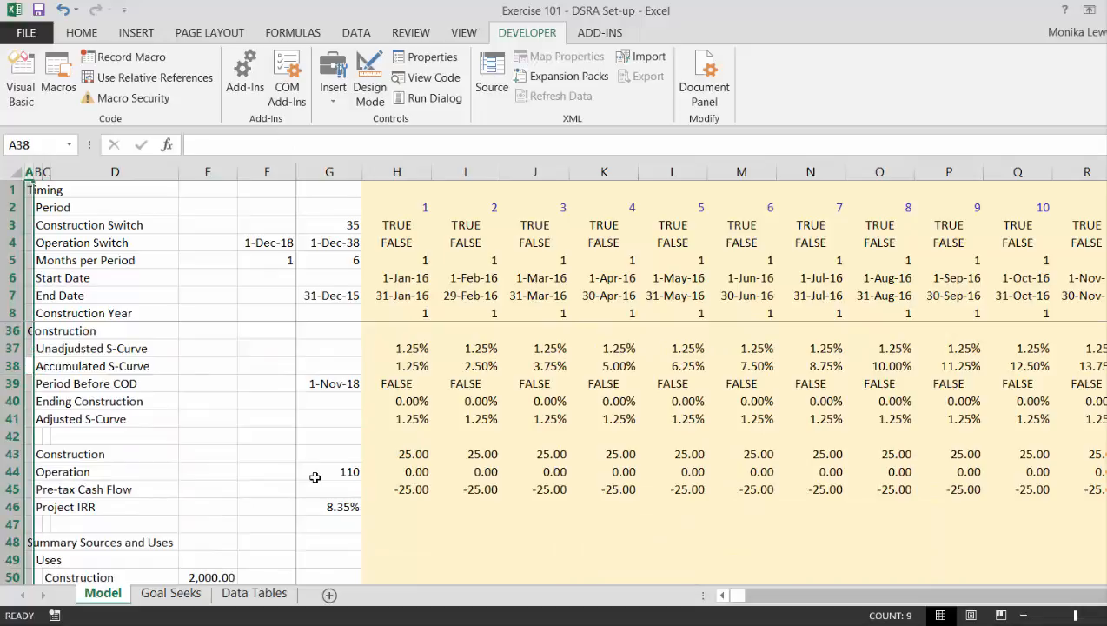
key("Down")
key("Down")
key("Down")
key("Down")
key("Down")
key("Down")
key("Down")
key("Down")
key("Down")
key("Down")
key("Down")
key("Down")
key("Down")
key("Down")
key("Down")
key("Down")
key("Down")
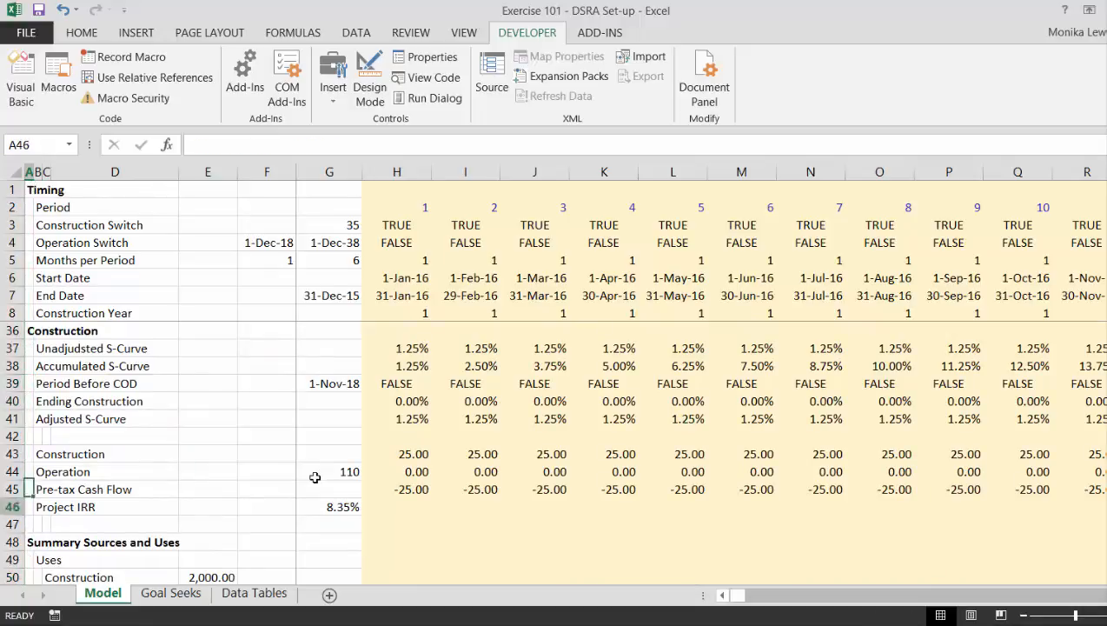
Examine the section headings in column A from the summary and Funding sections down past Cash Flow.
key("Down")
key("Down")
key("Down")
key("Down")
key("Down")
key("Down")
key("Down")
key("Down")
key("Down")
key("Down")
key("Down")
key("Down")
key("Down")
key("Down")
key("Down")
key("Down")
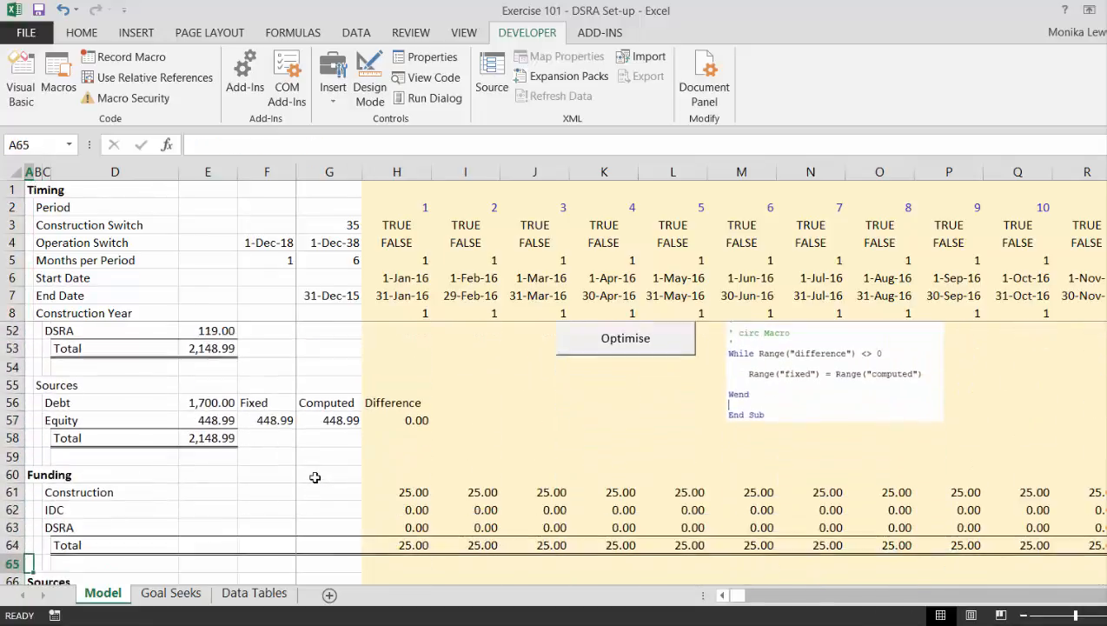
key("Down")
key("Down")
key("Down")
key("Down")
key("Down")
key("Down")
key("Down")
key("Down")
key("Down")
key("Down")
key("Down")
key("Down")
key("Down")
key("Down")
key("Down")
key("Down")
key("Down")
key("Down")
key("Down")
key("Down")
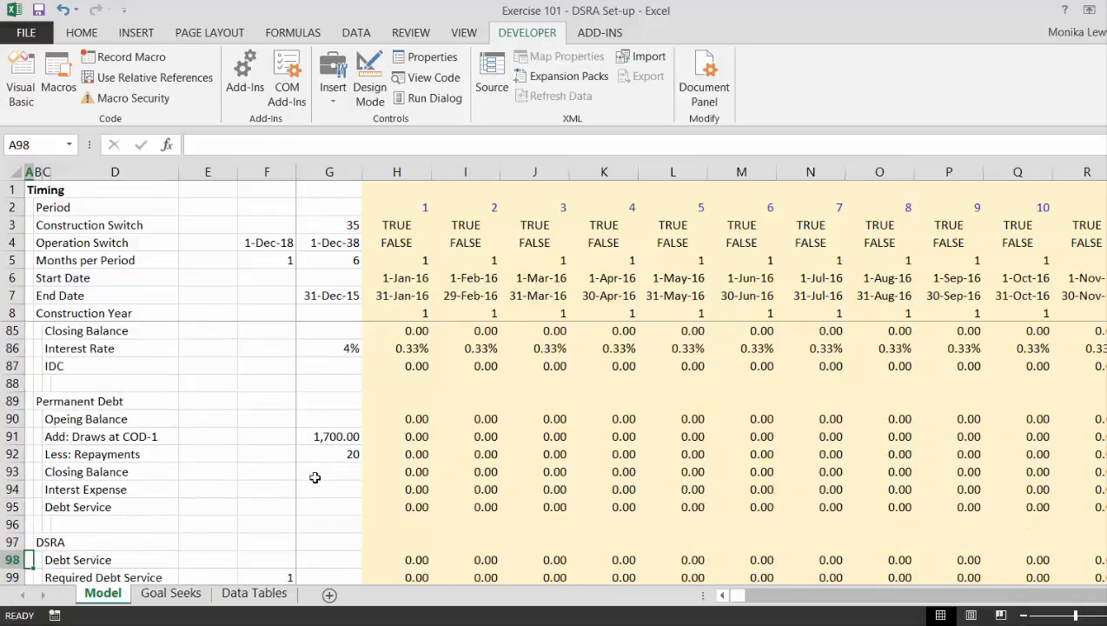
key("Down")
key("Down")
key("Down")
key("Down")
key("Down")
key("Down")
key("Down")
key("Down")
key("Down")
key("Down")
key("Down")
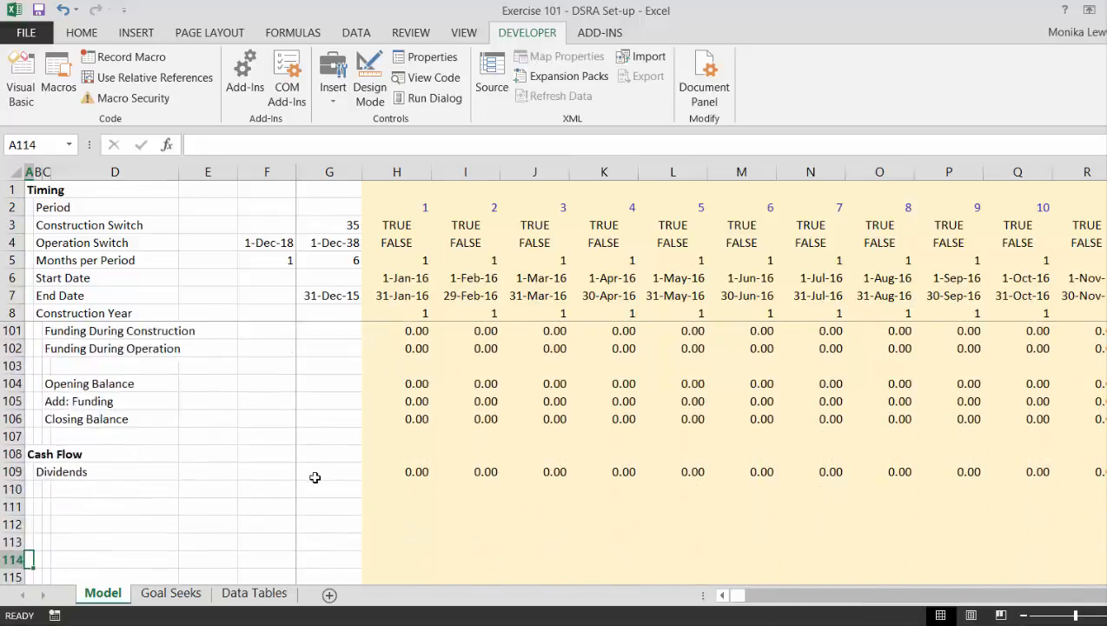
Add the row label Equity Funding in B110, directly below Dividends.
key("Up")
key("Up")
key("Up")
key("Up")
key("Up")
key("Up")
key("Up")
key("Right")
key("Right")
key("Right")
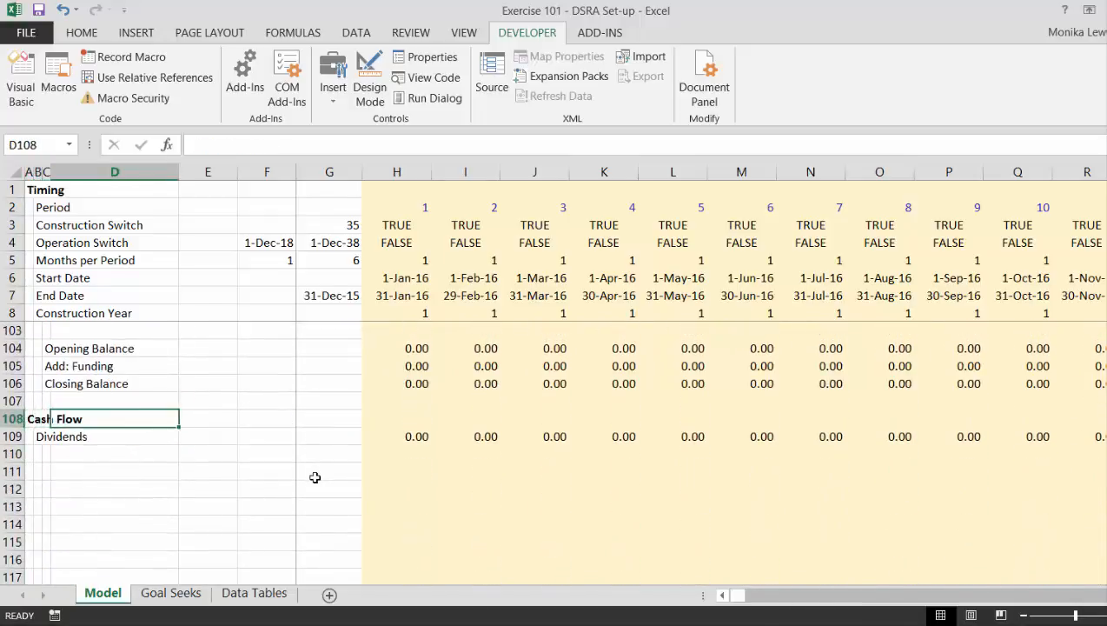
key("Right")
key("Down")
key("Right")
key("Right")
key("Right")
key("Down")
key("Left")
key("Left")
key("Left")
key("Left")
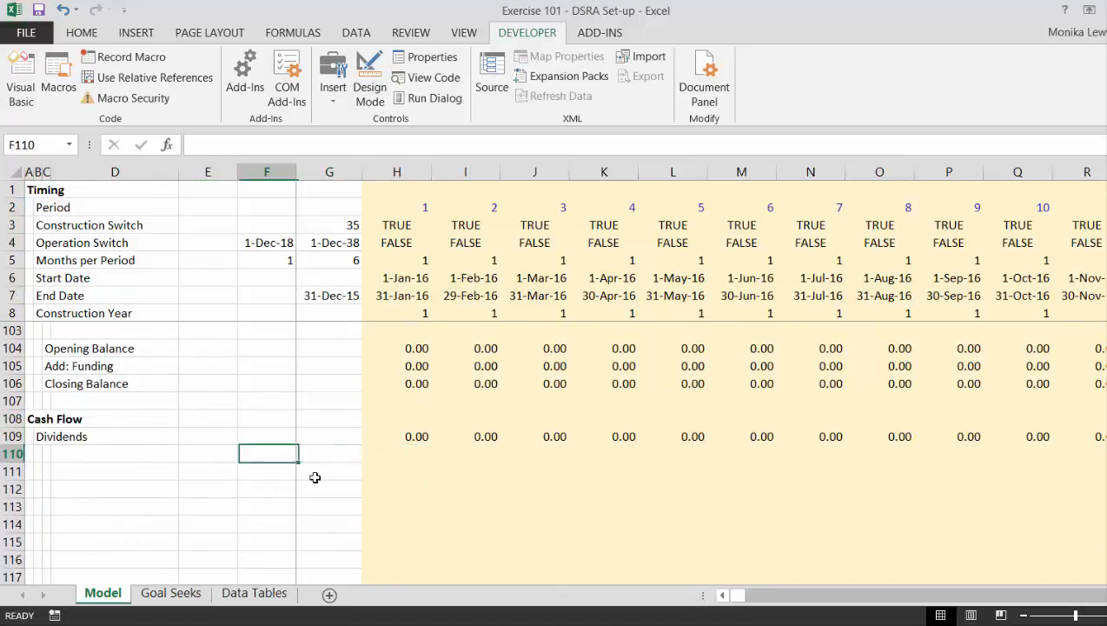
key("Left")
key("Left")
type("Equi")
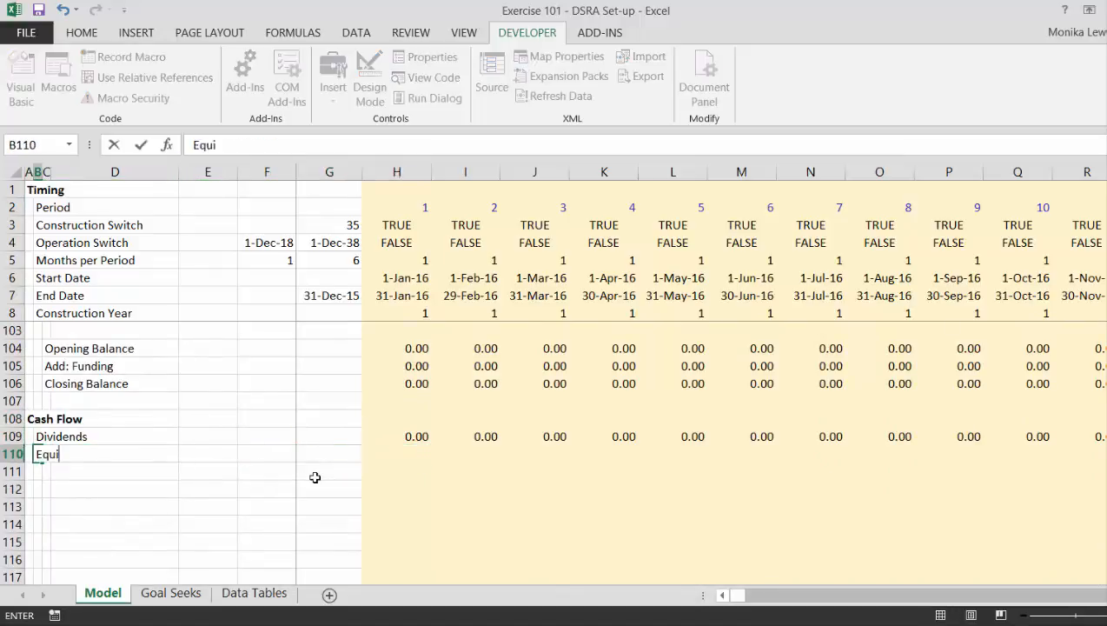
type("ty Fundin")
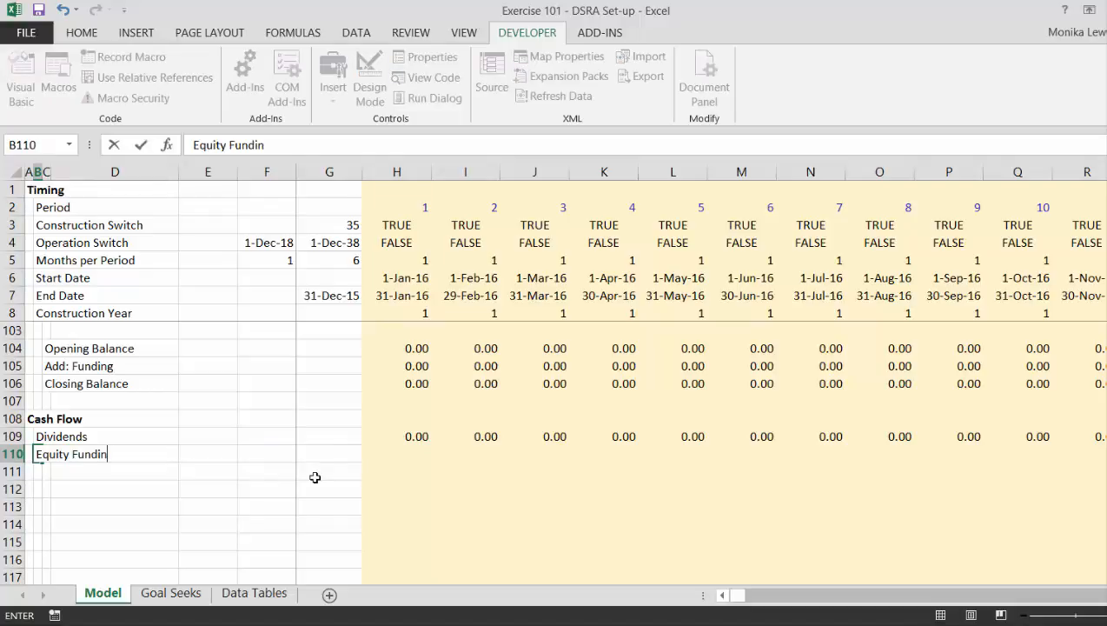
type("g")
Link Equity Funding in H110 to the sources section with =H78 and fill it across all periods.
key("Right")
key("Right")
key("Right")
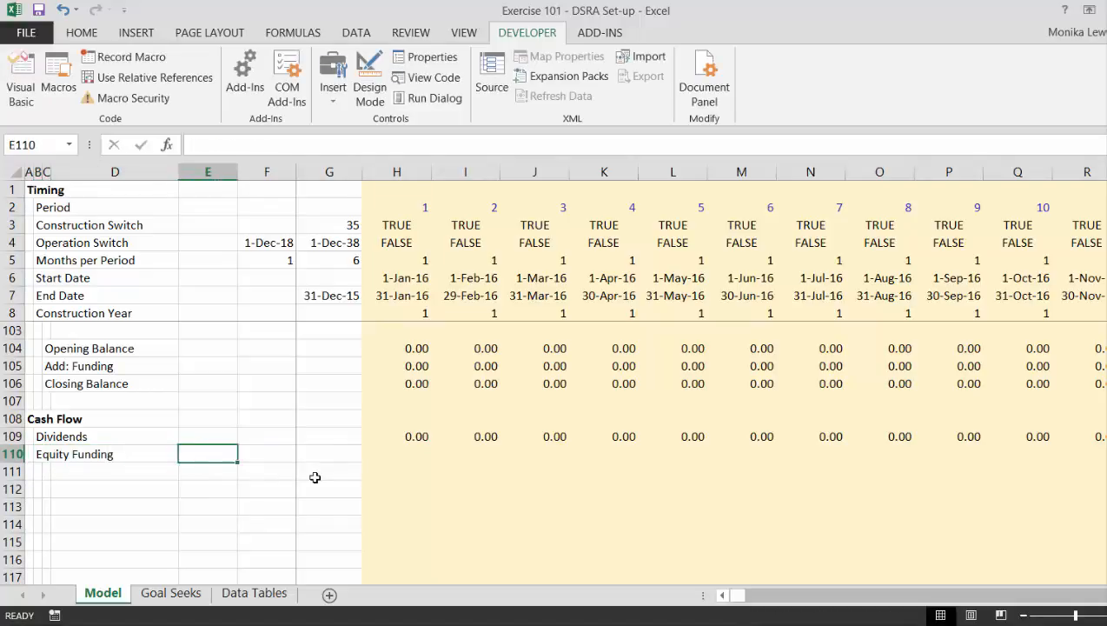
key("Right")
key("Right")
key("Right")
type("=")
key("Up")
key("Up")
key("Up")
key("Up")
key("Up")
key("Up")
key("Up")
key("Up")
key("Up")
key("Up")
key("Up")
key("Up")
key("Up")
key("Up")
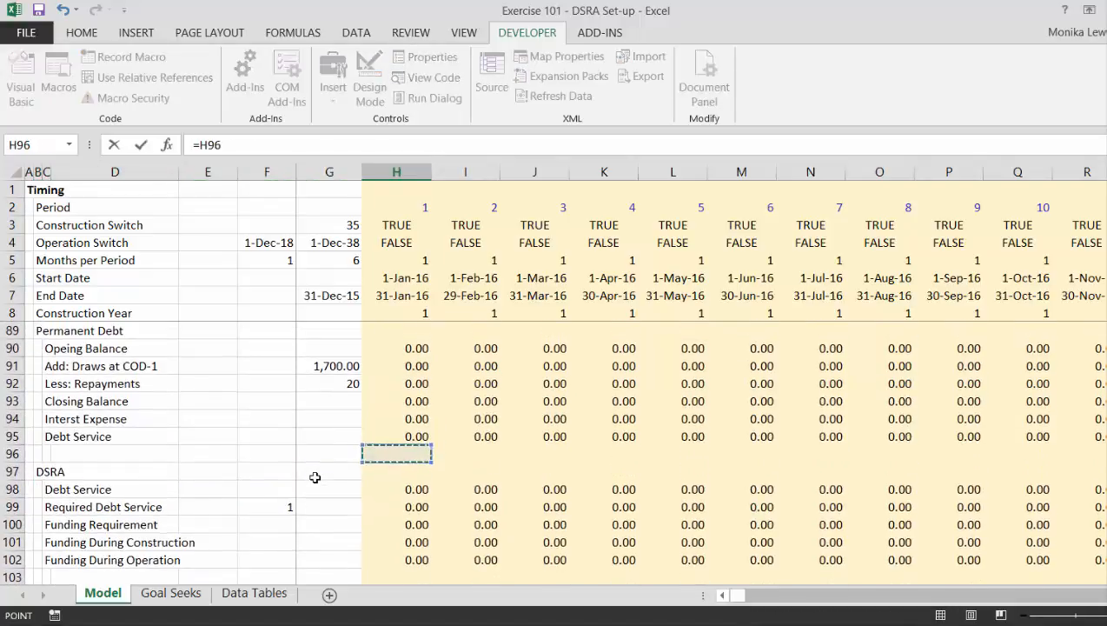
key("Up")
key("Up")
key("Up")
key("Up")
key("Up")
key("Up")
key("Up")
key("Up")
key("Up")
key("Up")
key("Up")
key("Up")
key("Up")
key("Up")
key("Up")
key("Up")
key("Up")
key("Up")
key("Up")
key("Up")
key("Down")
key("Down")
key("Down")
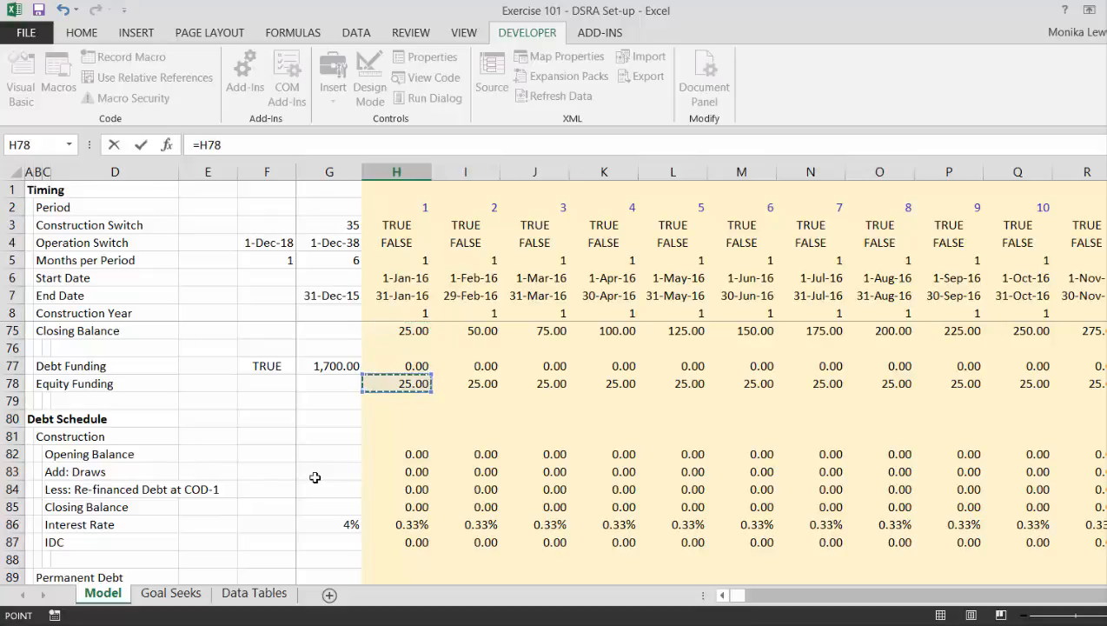
key("Return")
key("Up")
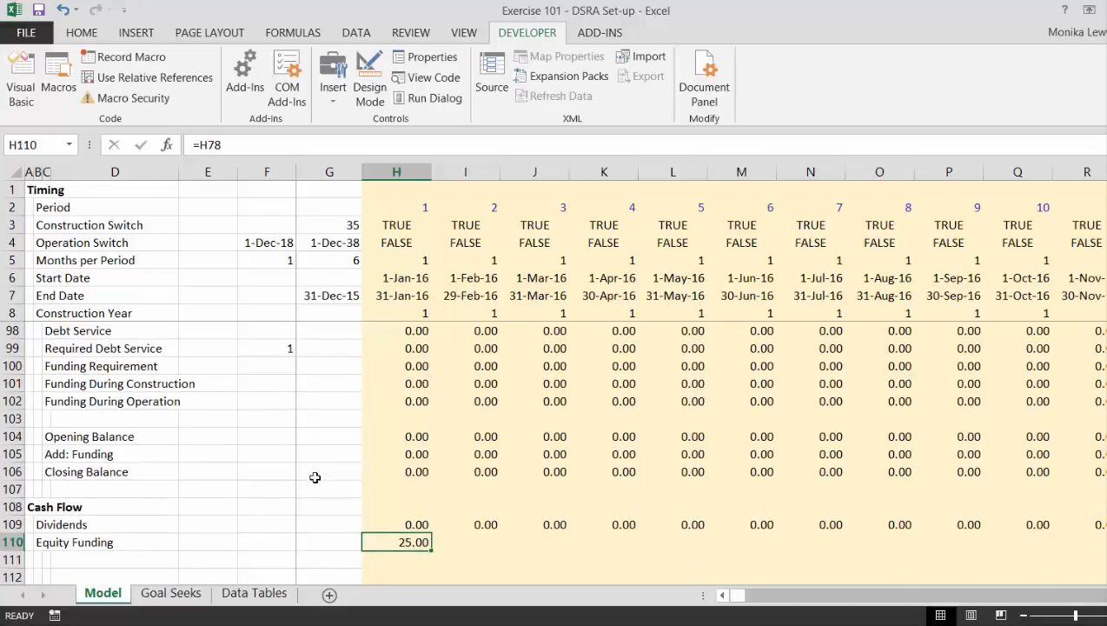
key("ctrl+shift+Right")
key("ctrl+r")
Add the row label Net Equity Cash Flow in B111, below Equity Funding.
key("Down")
key("Left")
key("Left")
key("Left")
key("Left")
key("Left")
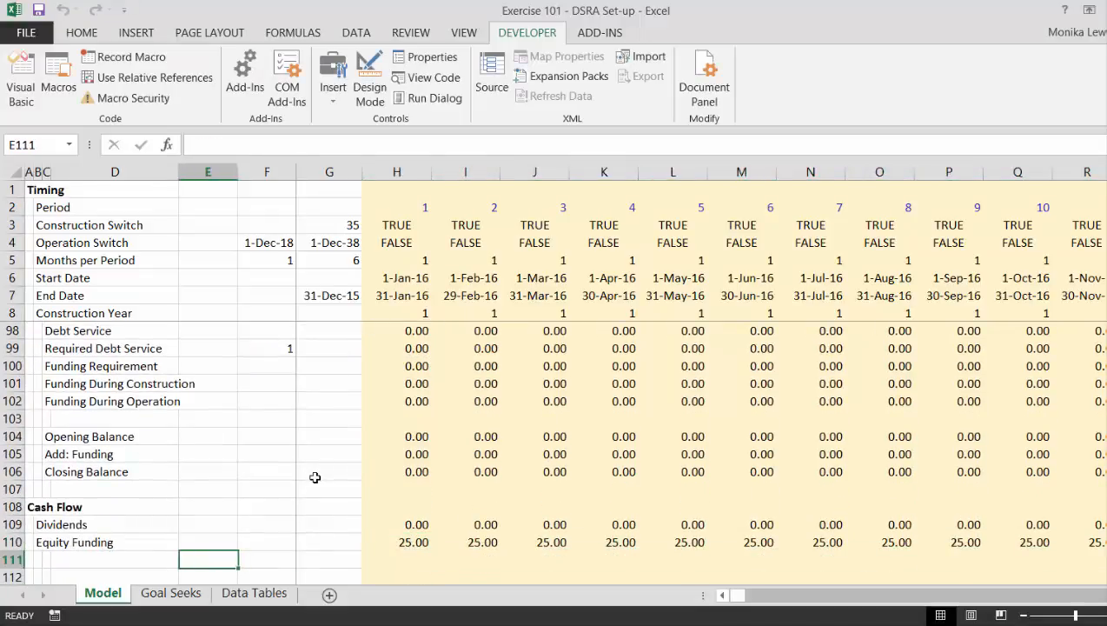
key("Left")
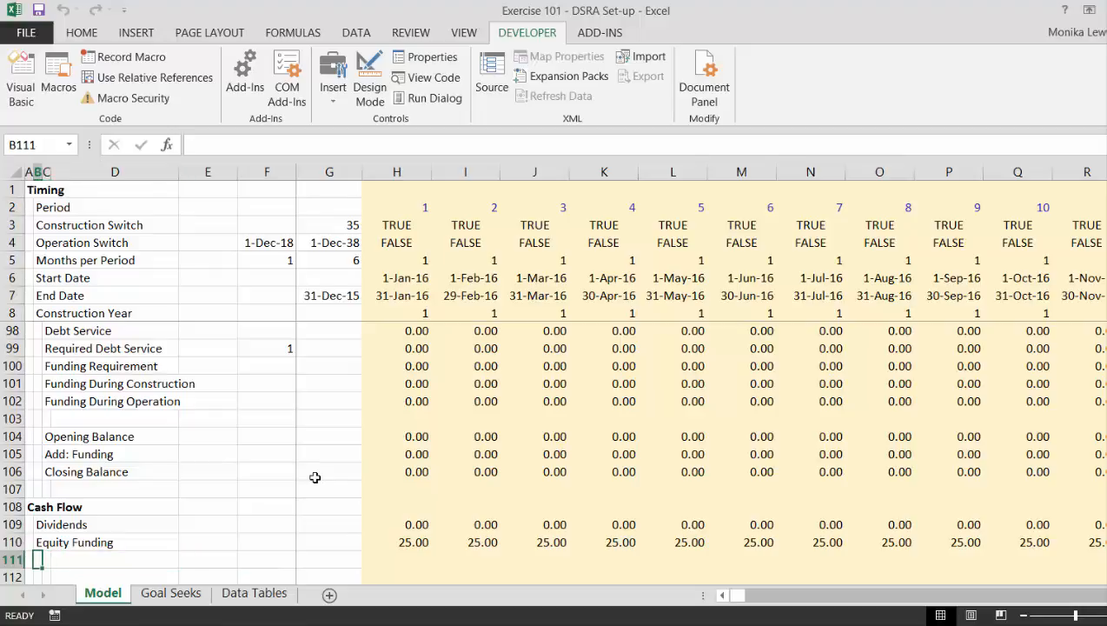
type("Net Equity Ca")
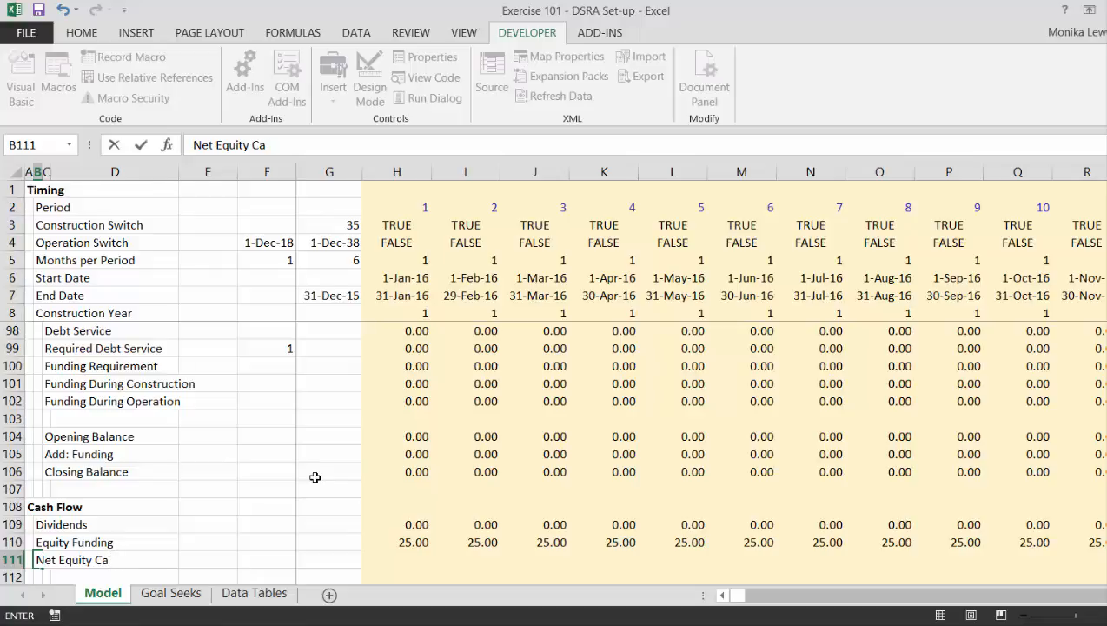
type("sh Flow")
key("ctrl+Return")
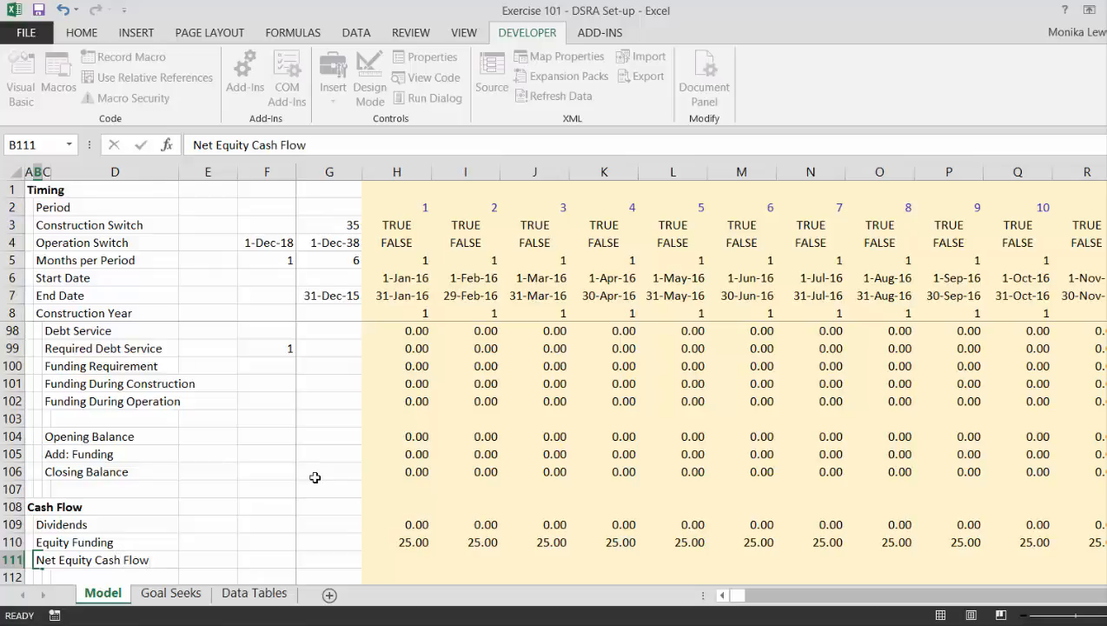
Calculate Net Equity Cash Flow in H111 as dividends minus equity funding, =H109-H110, and fill it across all periods.
key("Right")
key("Right")
key("Right")
key("Right")
key("Right")
key("Right")
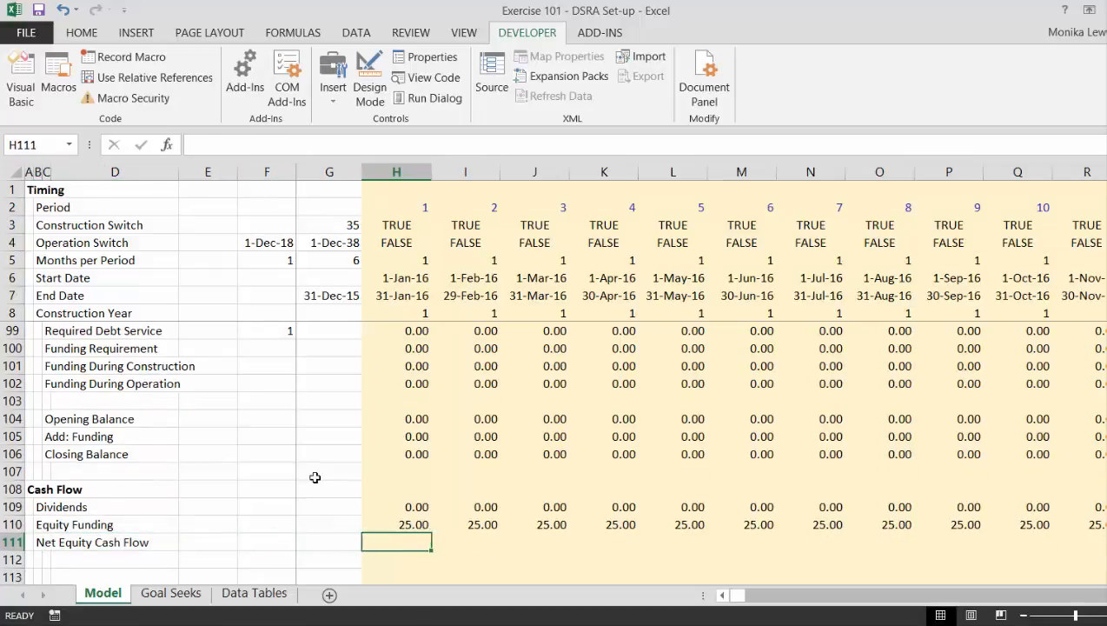
type("=")
key("Up")
key("Up")
type("-")
key("Up")
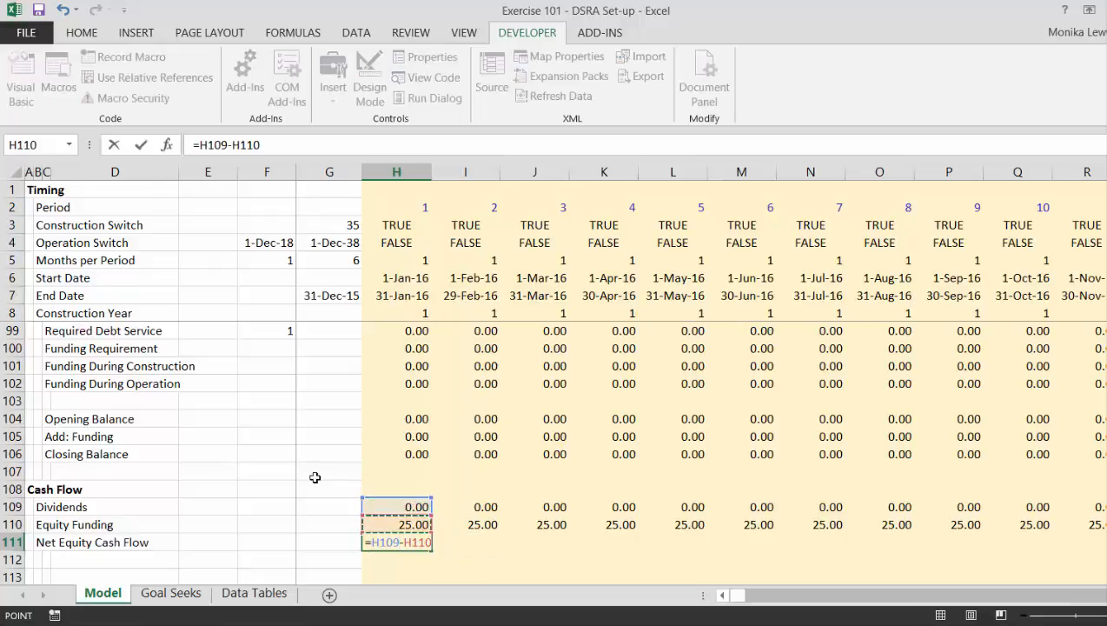
key("ctrl+Return")
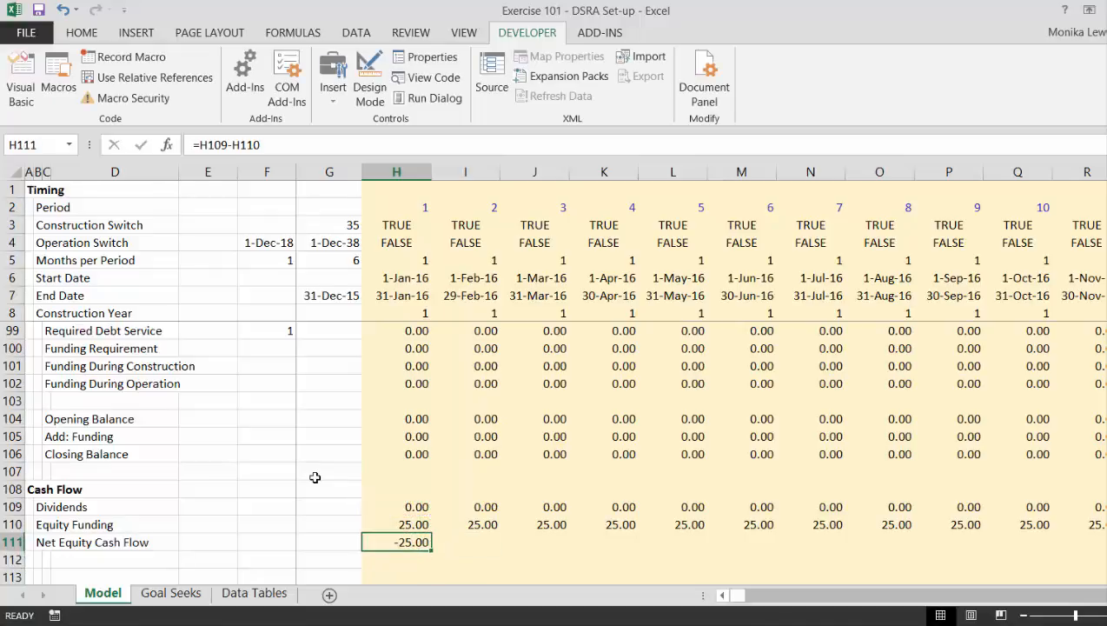
key("ctrl+shift+r")
Add the indented label Equity IRR in C112, below Net Equity Cash Flow.
key("Down")
key("Left")
key("Left")
key("Left")
key("Left")
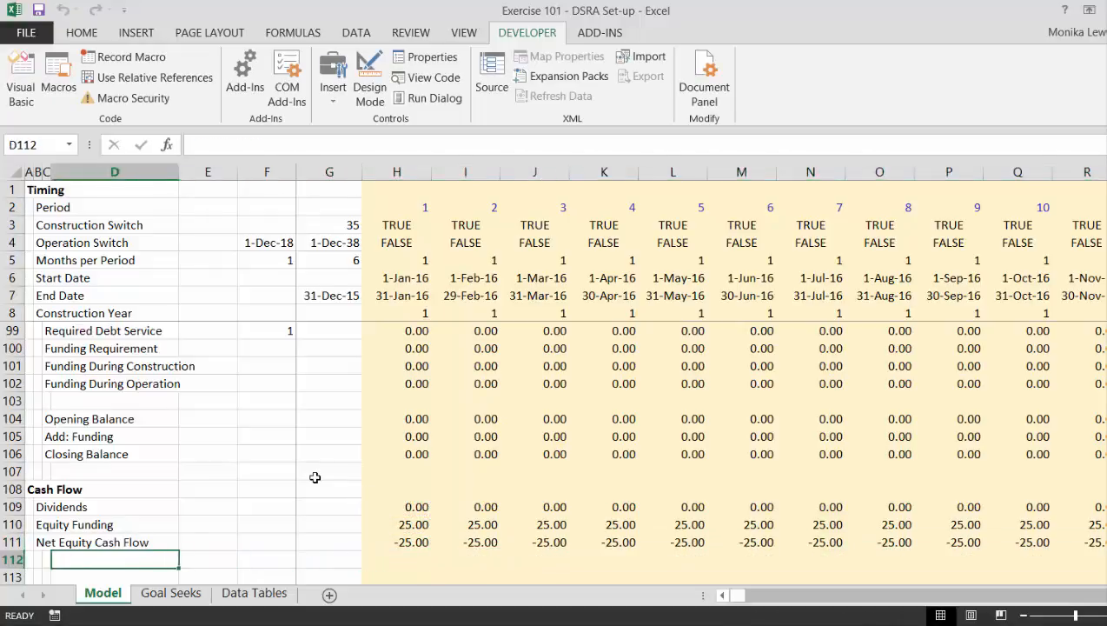
key("Left")
type("Equ")
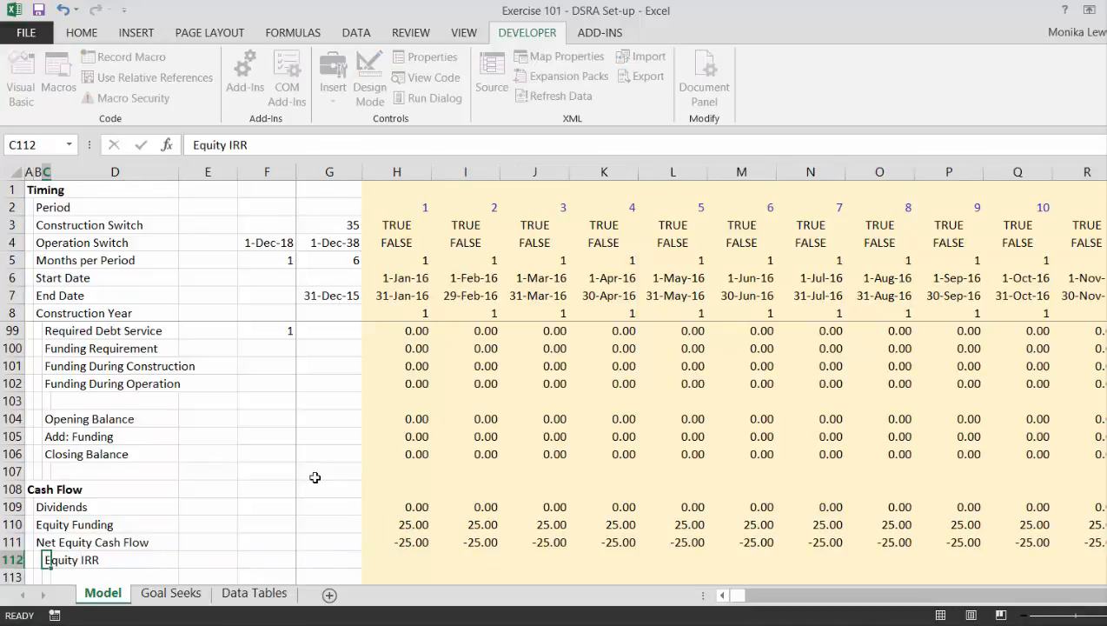
type("ity IRR")
Calculate the equity IRR in F112 from the net equity cash flows and period end dates with =XIRR(H111:KU111,H7:KU7).
key("Right")
key("Right")
key("Right")
key("Right")
key("Left")
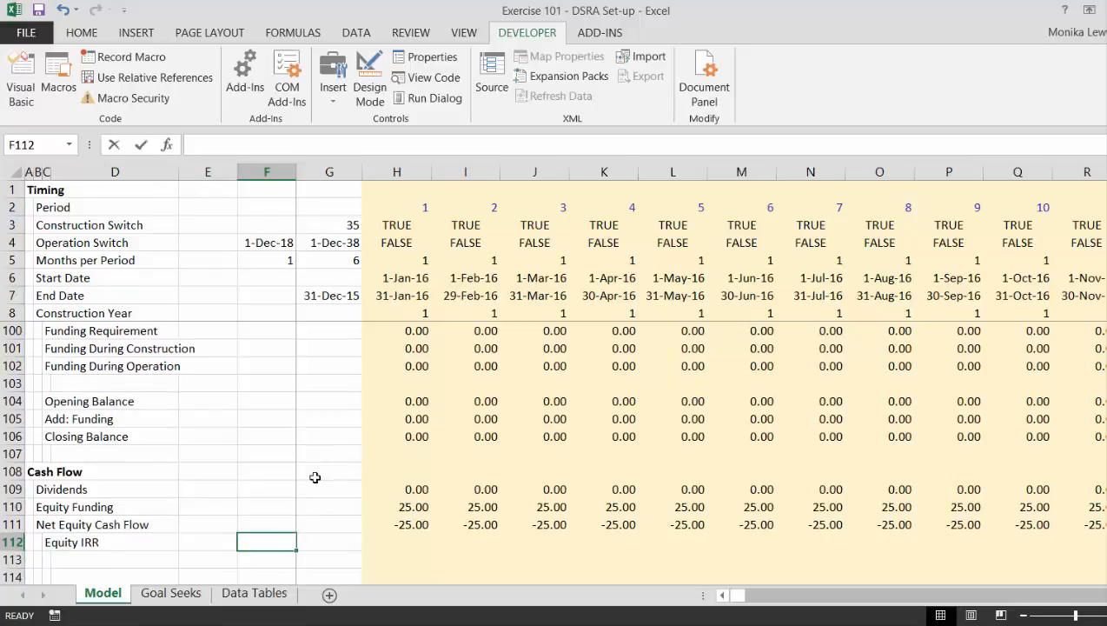
type("=xirr")
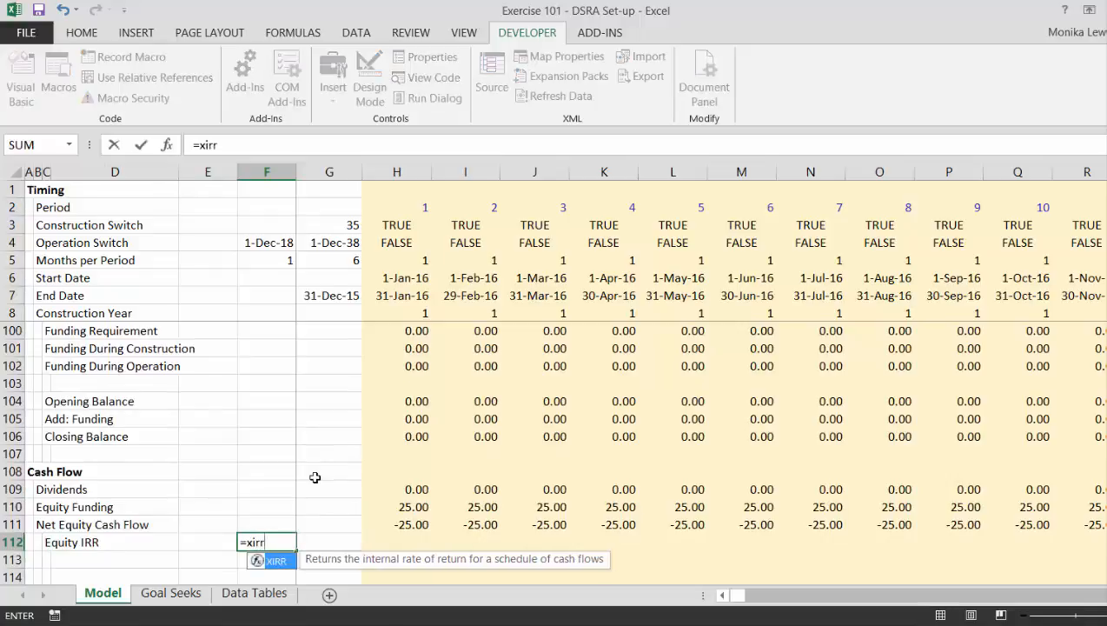
key("Tab")
key("Up")
key("Right")
key("Right")
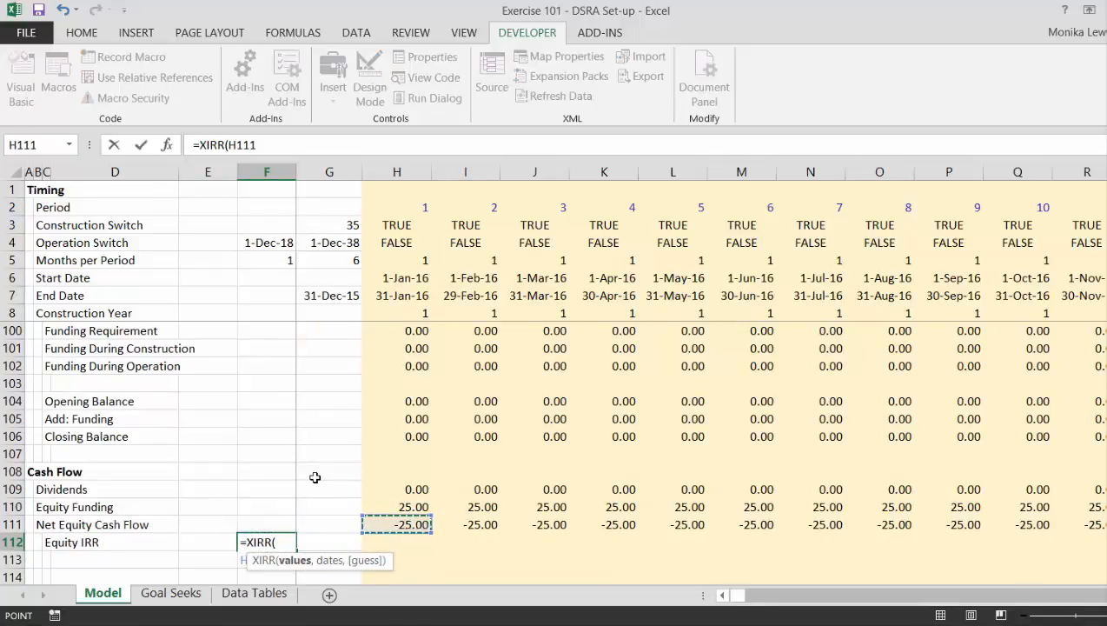
key("ctrl+shift+Right")
type(",")
key("Left")
key("Right")
key("Right")
key("Right")
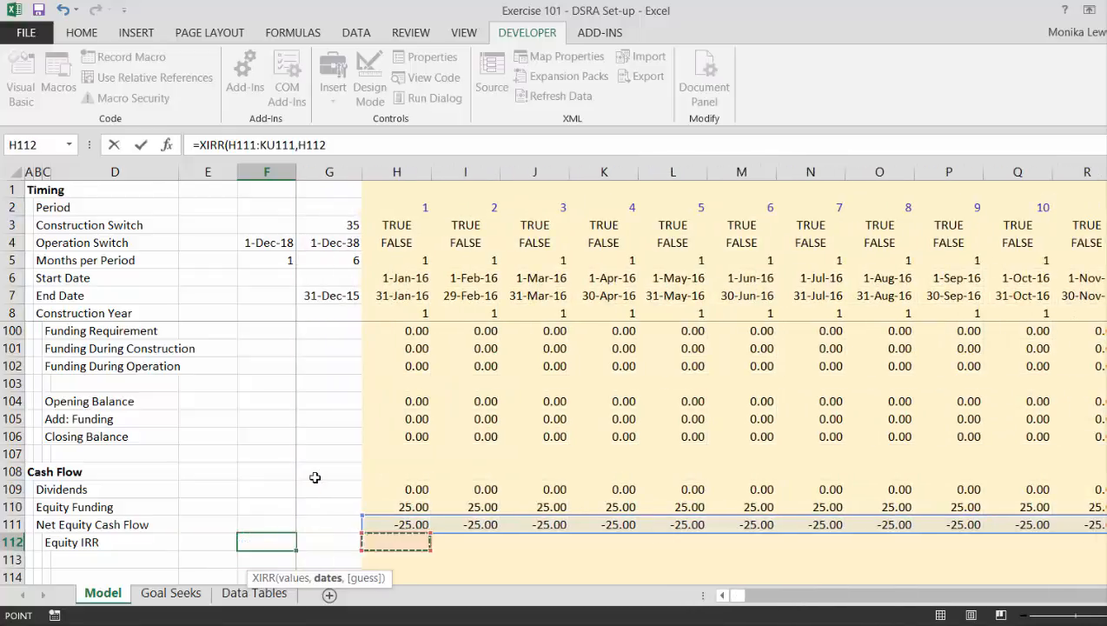
left_click(394, 297)
key("ctrl+shift+Right")
key("Return")
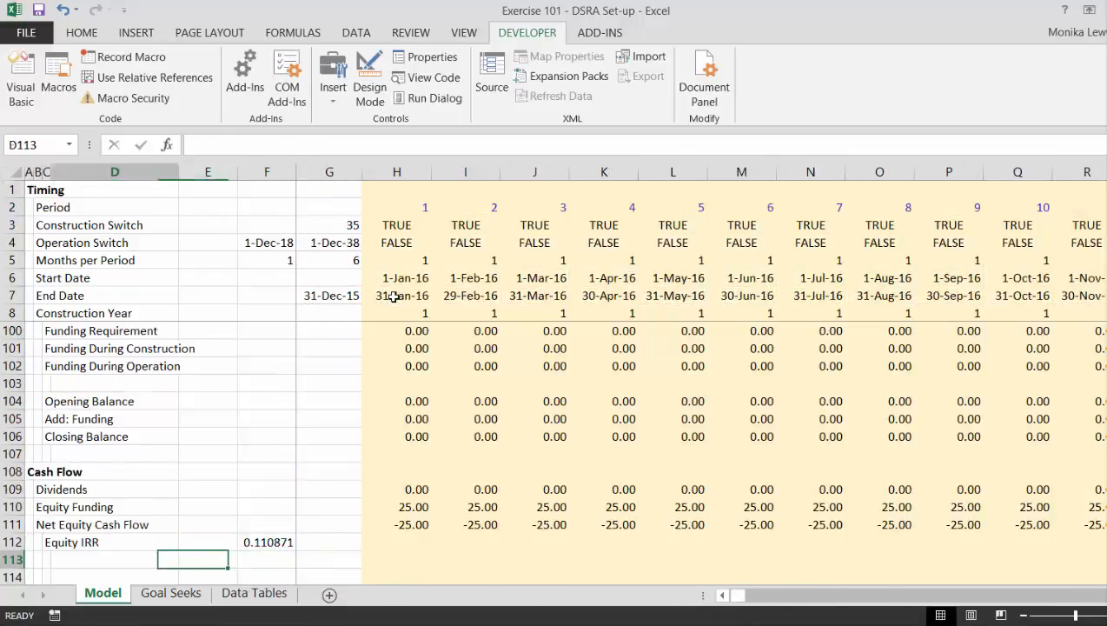
Format the Equity IRR in F112 as a percentage and select all cells its formula depends on.
key("Up")
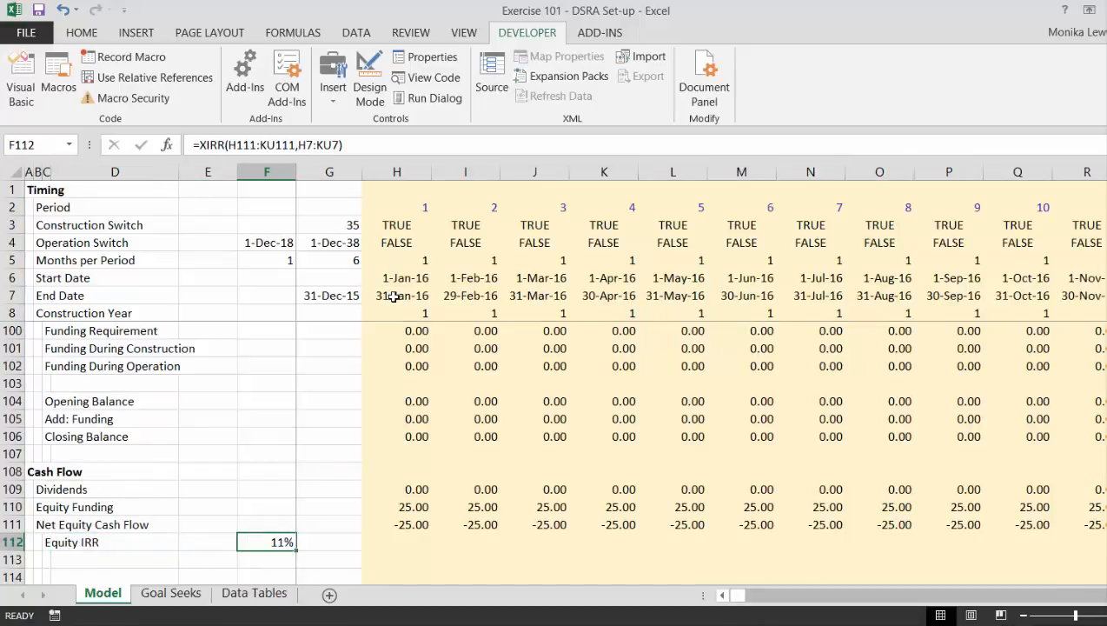
key("ctrl+shift+bracketleft")
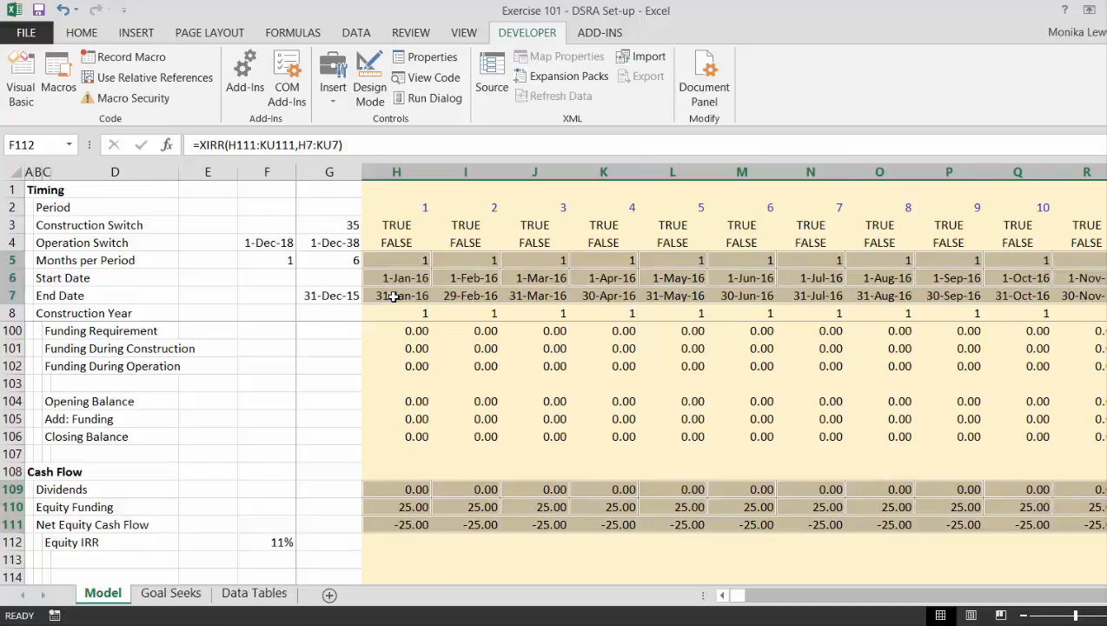
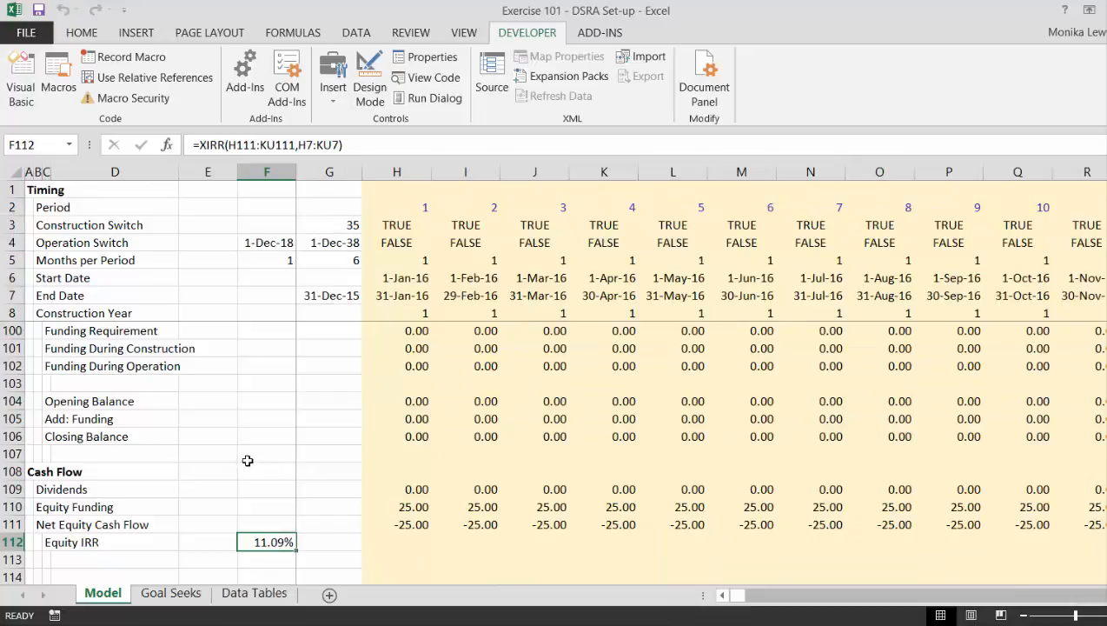
On the Data Tables sheet, add the label Equity IRR in D2, above the list of debt values.
key("Right")
key("Right")
key("ctrl+Page_Down")
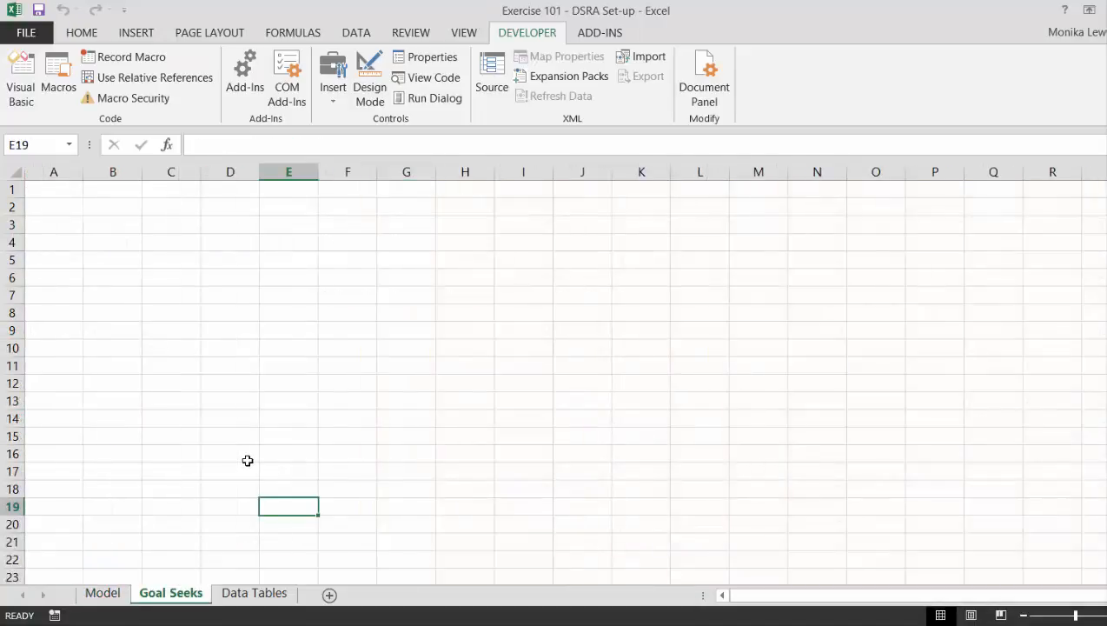
key("ctrl+Page_Down")
key("Up")
key("Up")
key("Up")
key("Up")
key("Up")
key("Up")
key("Up")
key("Up")
key("Up")
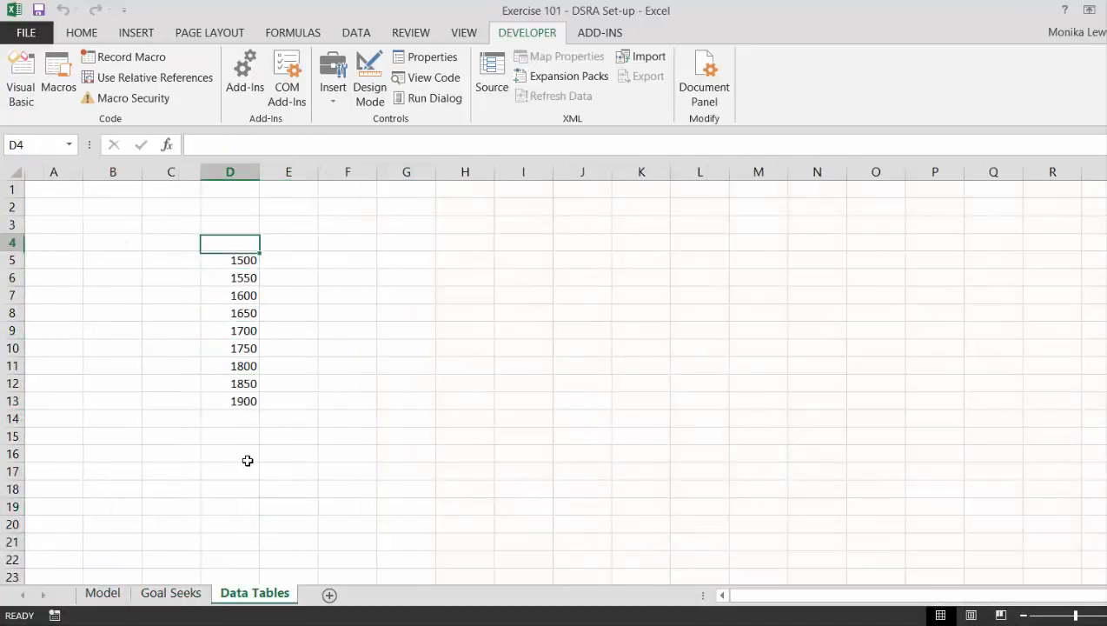
type("Equity IRR")
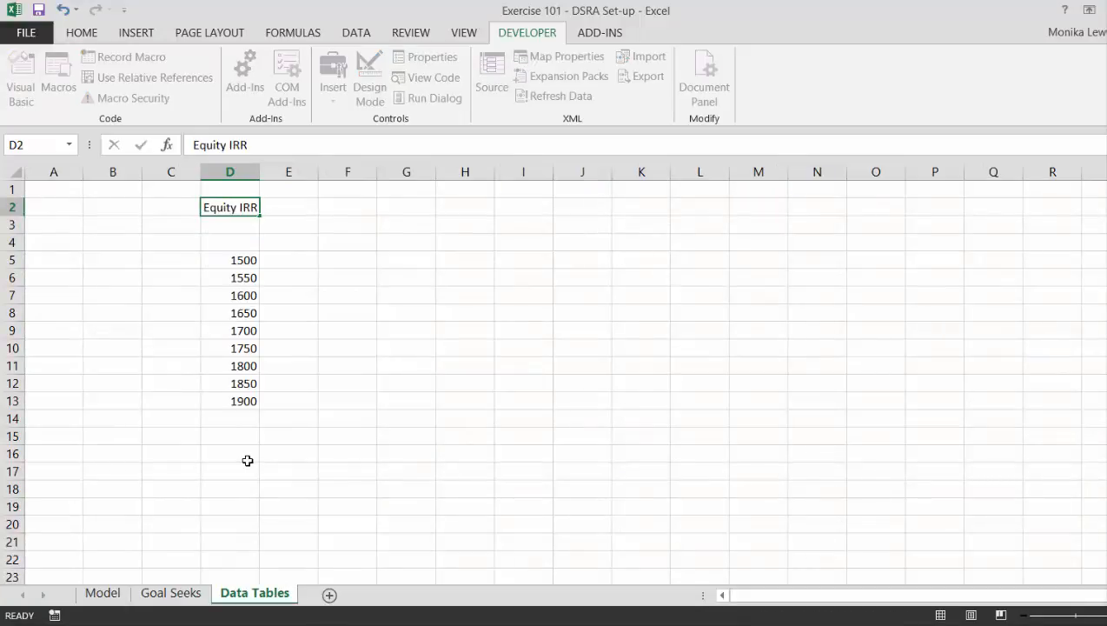
key("Return")
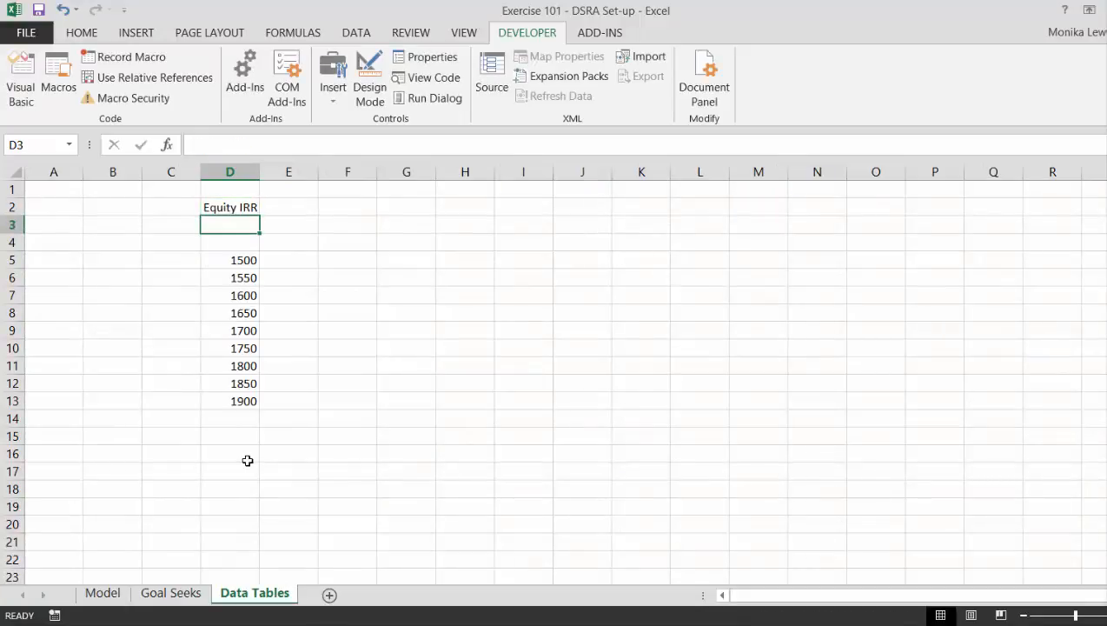
Link E2 on the Data Tables sheet to the model's equity IRR with =Model!F112.
key("Up")
key("Right")
type("=")
key("ctrl+Page_Up")
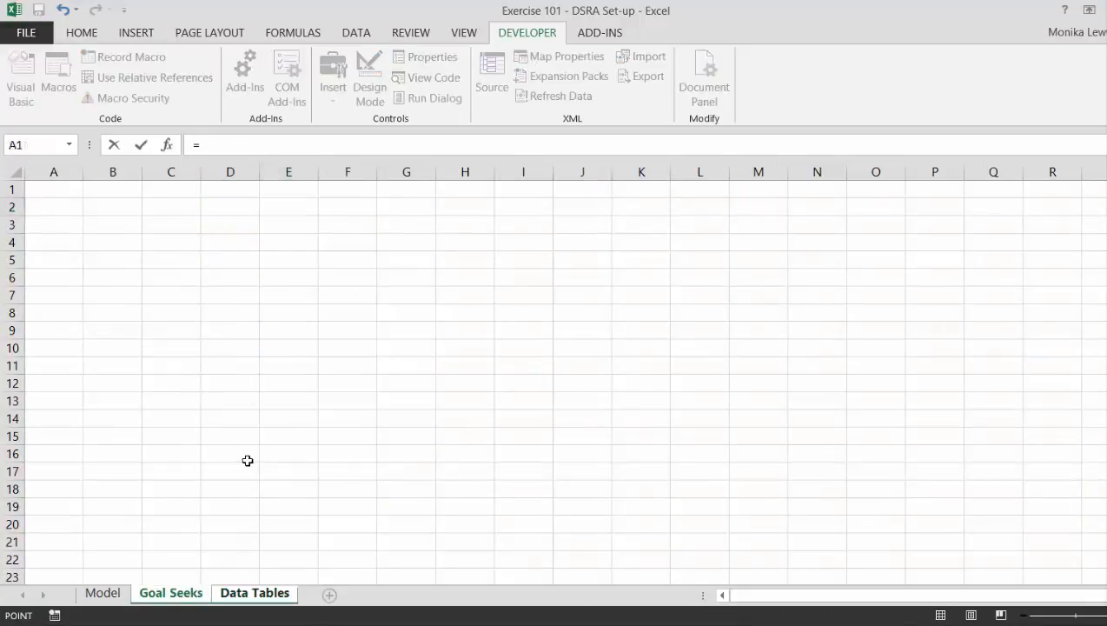
key("ctrl+Page_Up")
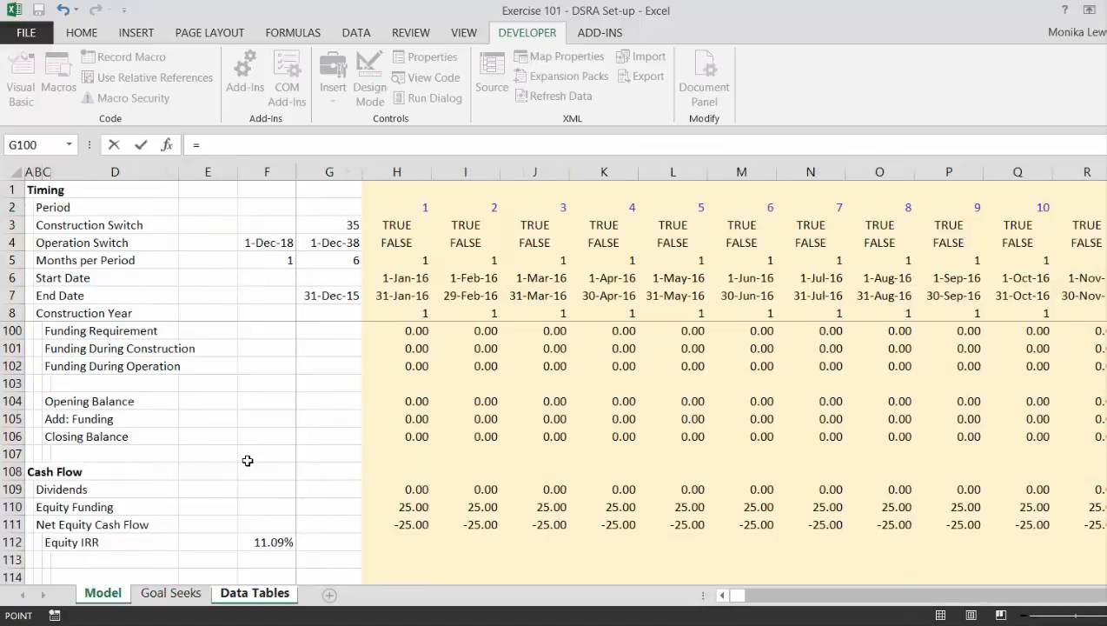
left_click(252, 545)
key("Return")
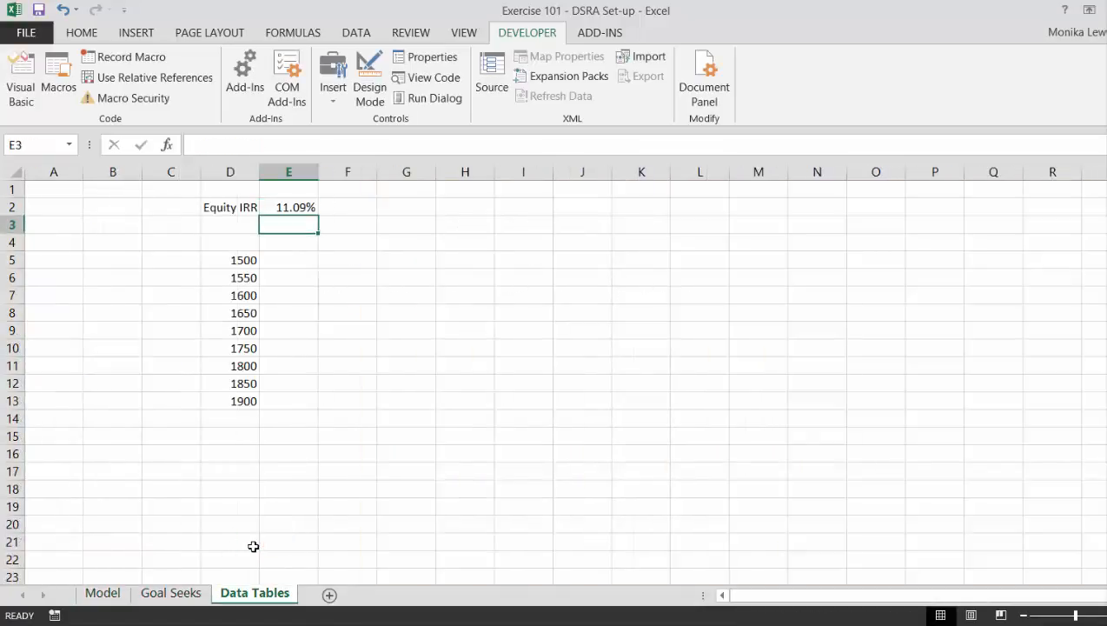
key("Up")
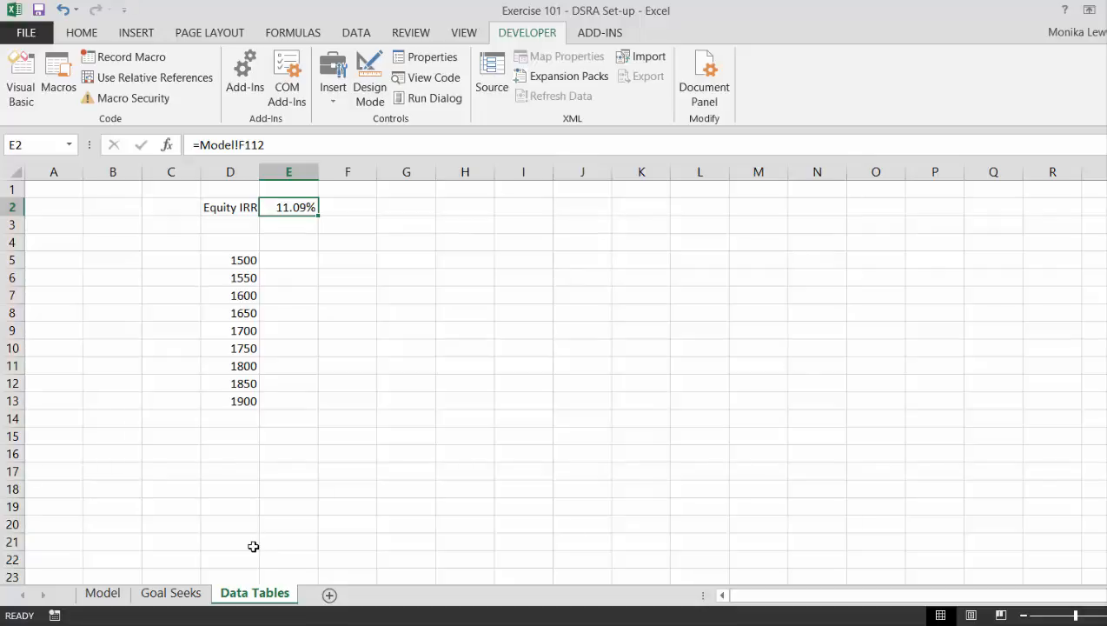
Add the heading Debt in D4, directly above the column of debt values.
key("Down")
key("Down")
key("Left")
type("D")
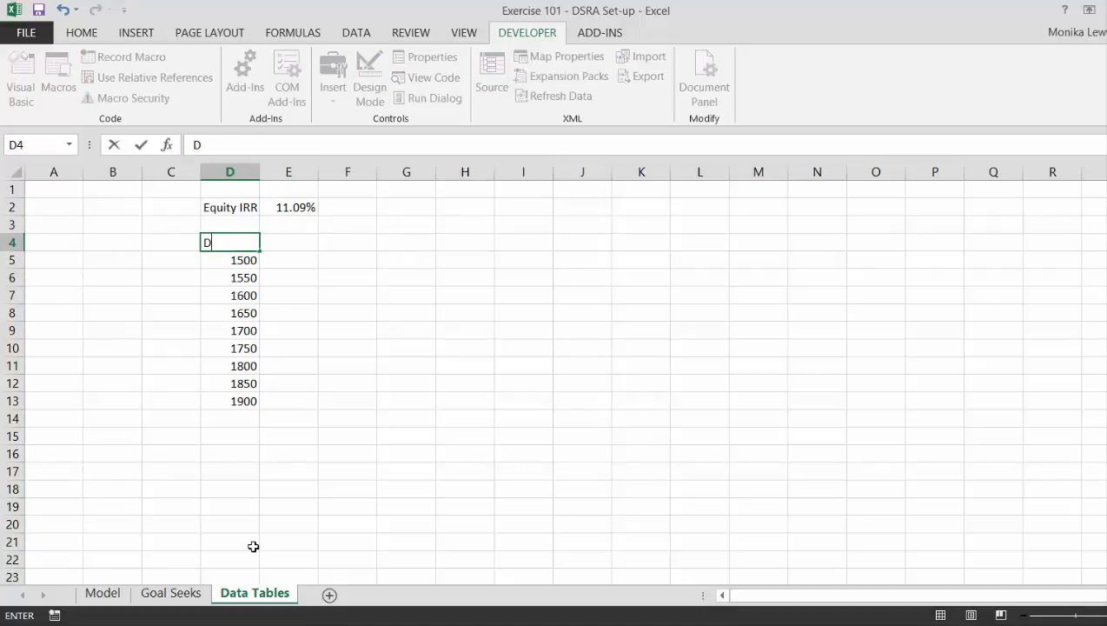
key("Return")
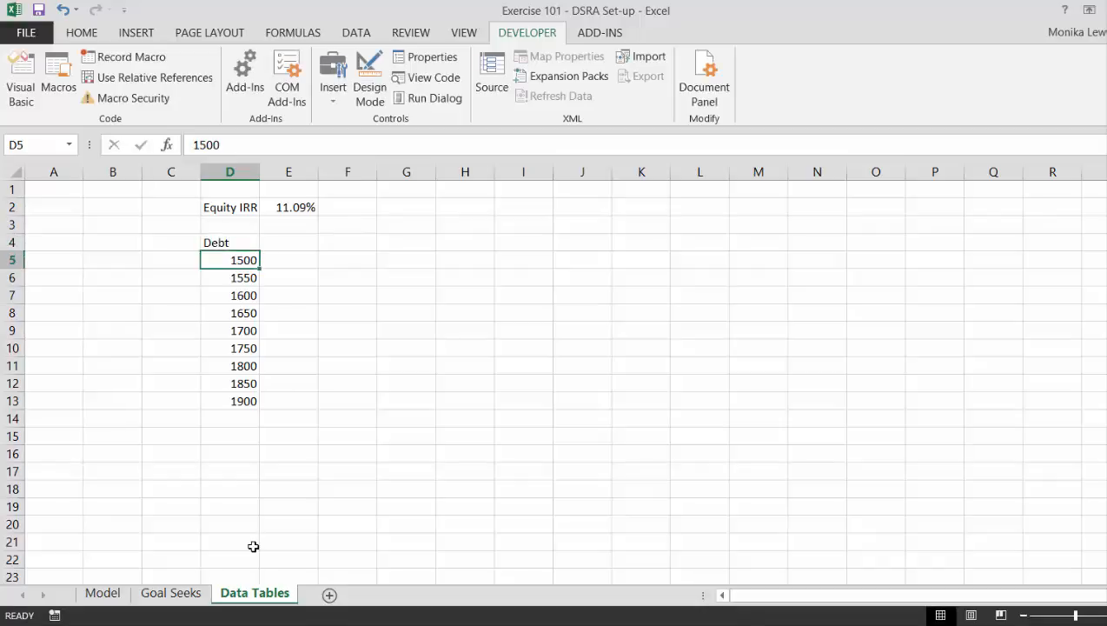
key("Right")
key("Up")
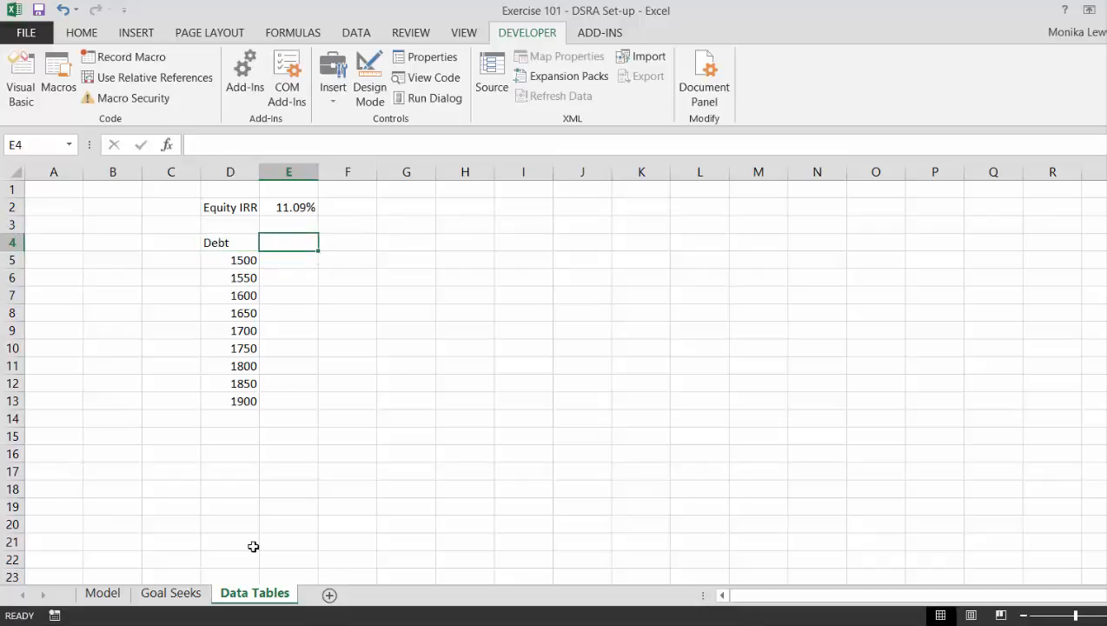
key("Down")
key("Left")
key("Right")
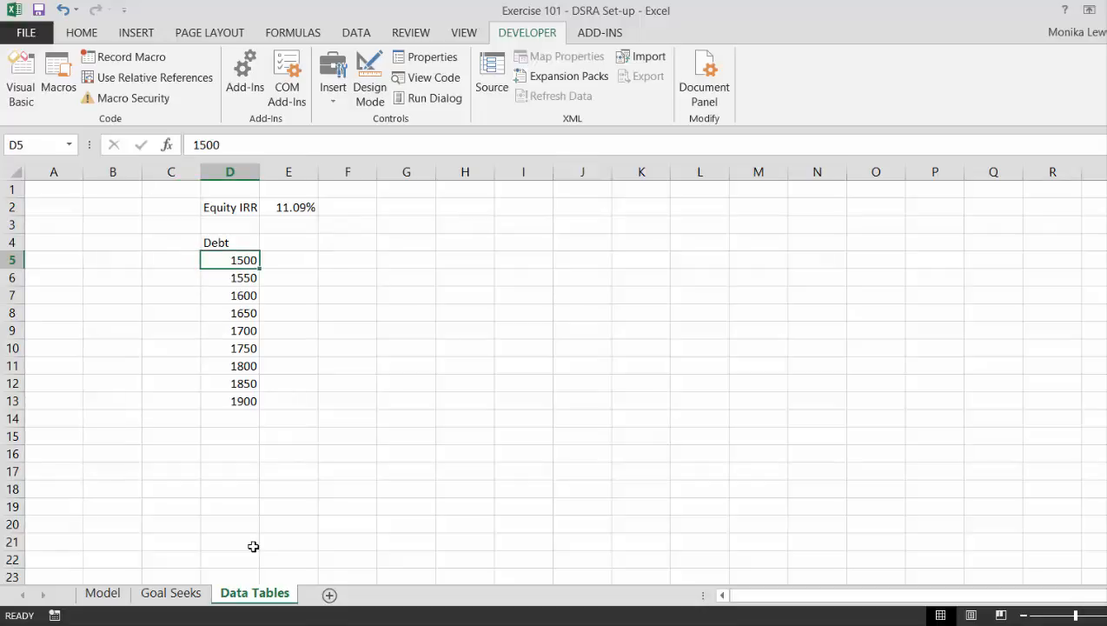
Add the labels Start Row in H4 and End Row in H5, beside the debt table.
key("Up")
key("Right")
key("Right")
key("Right")
key("Right")
type("R")
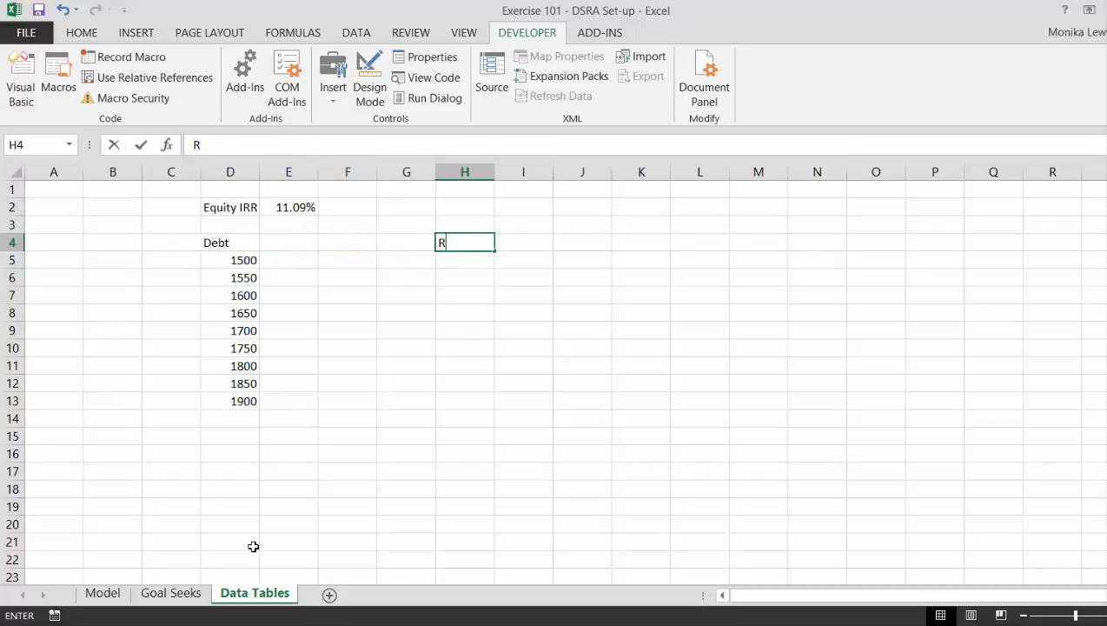
key("BackSpace")
type("Start")
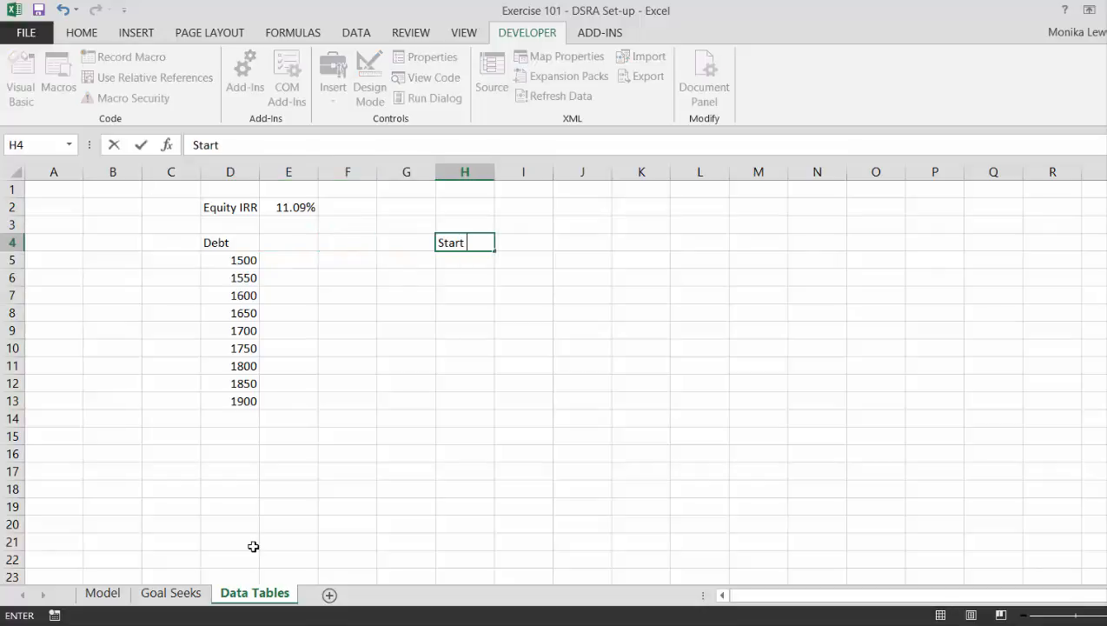
type(" Row")
key("Return")
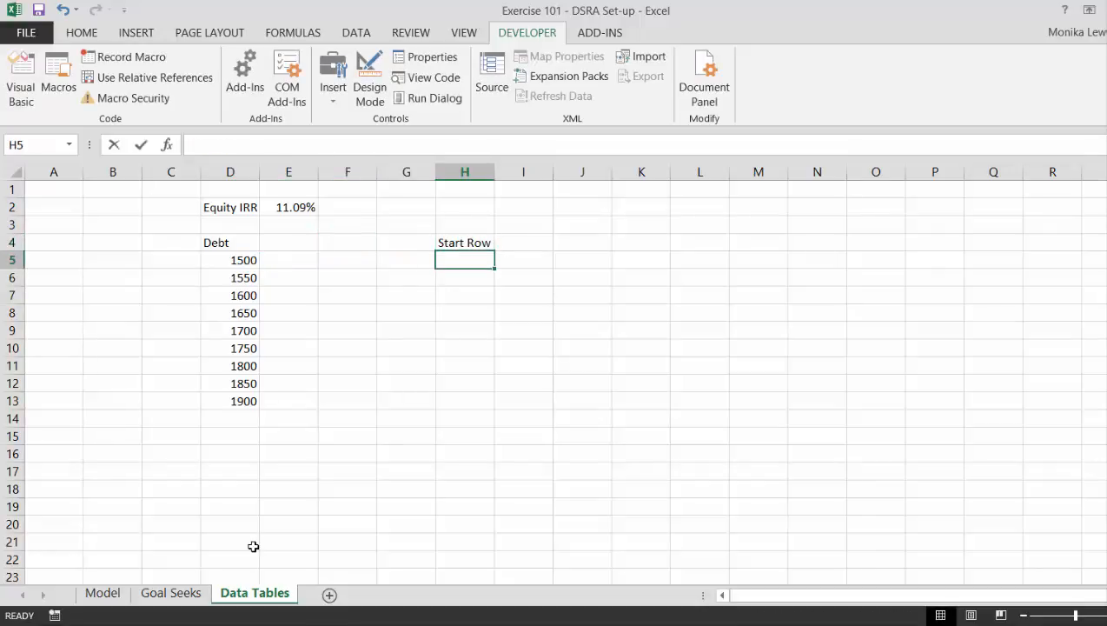
type("End Row")
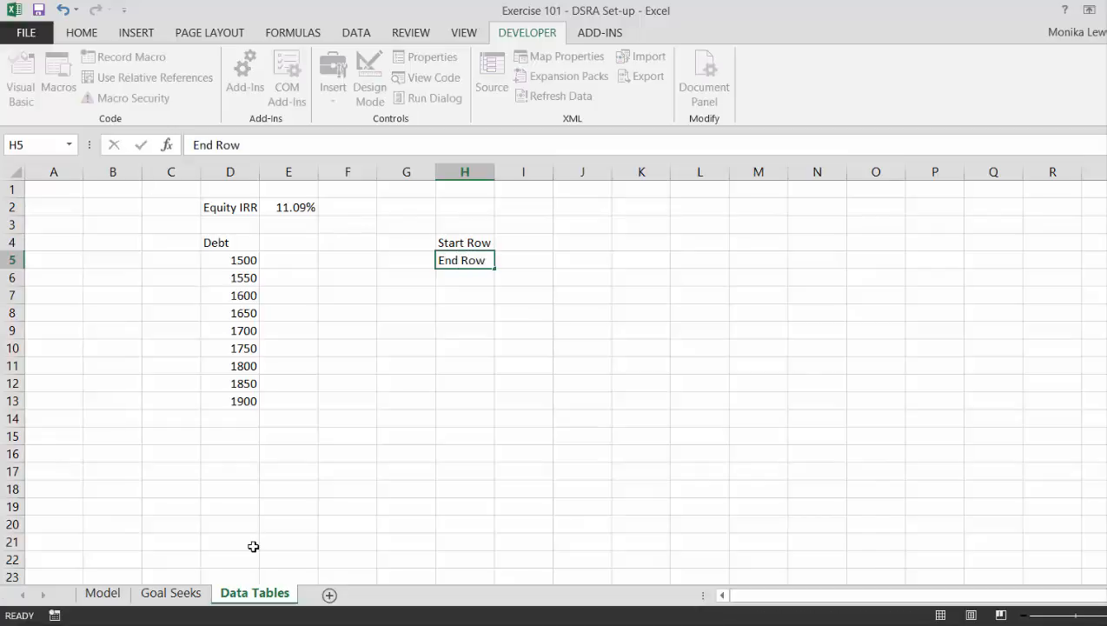
key("Return")
Calculate the start row in I4 from the first debt value with =ROW(D5).
key("Up")
key("Up")
key("Right")
type("=row")
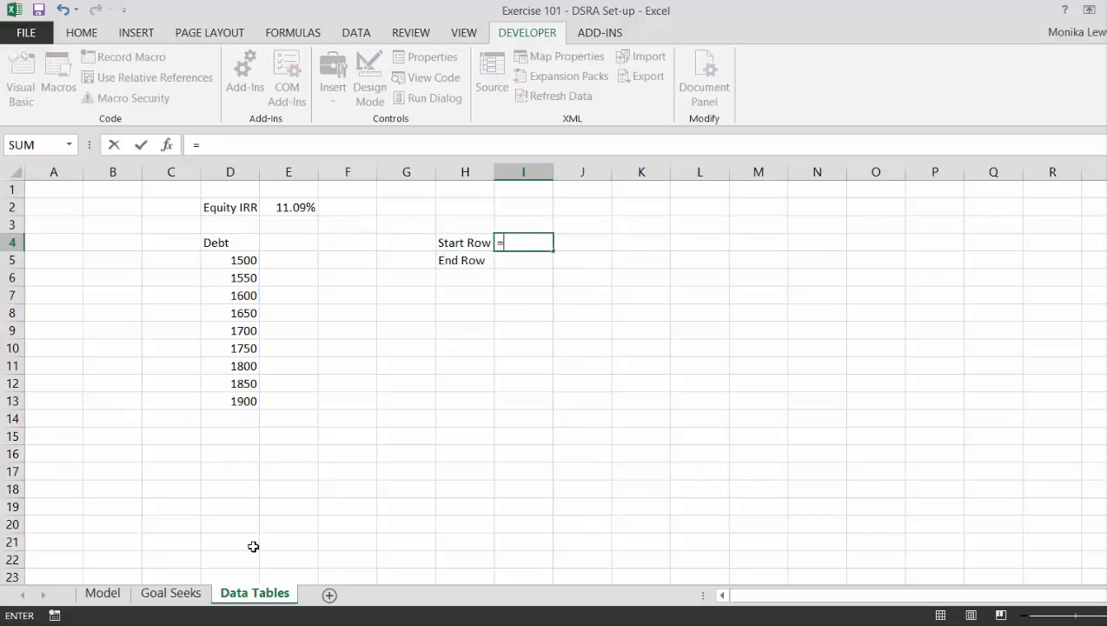
key("Tab")
key("Left")
key("Left")
key("Left")
key("Left")
key("Left")
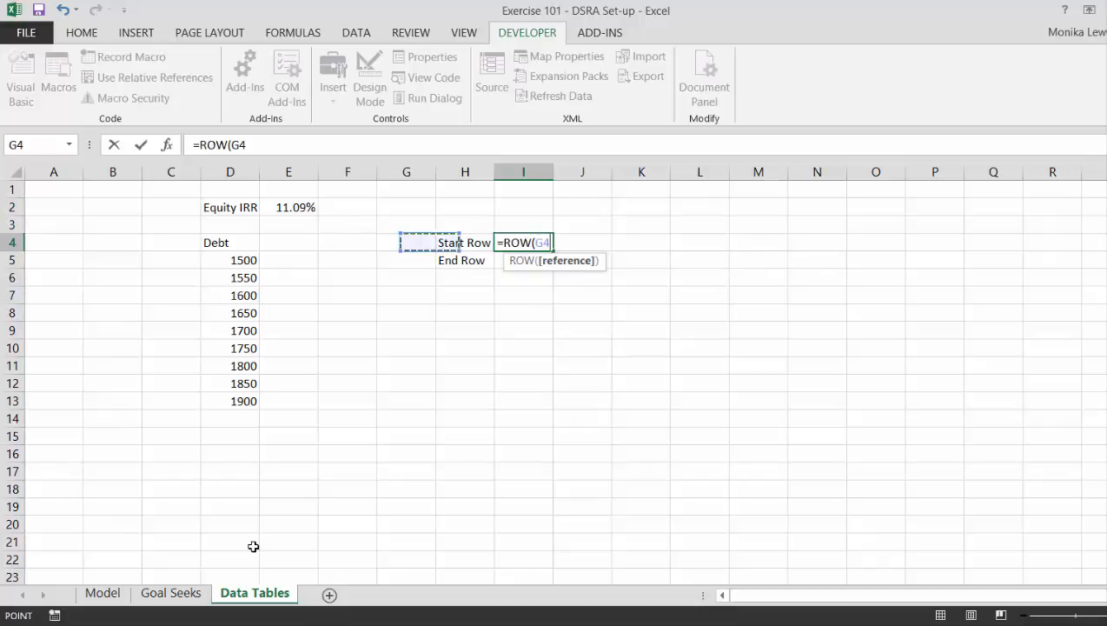
key("Down")
key("Return")
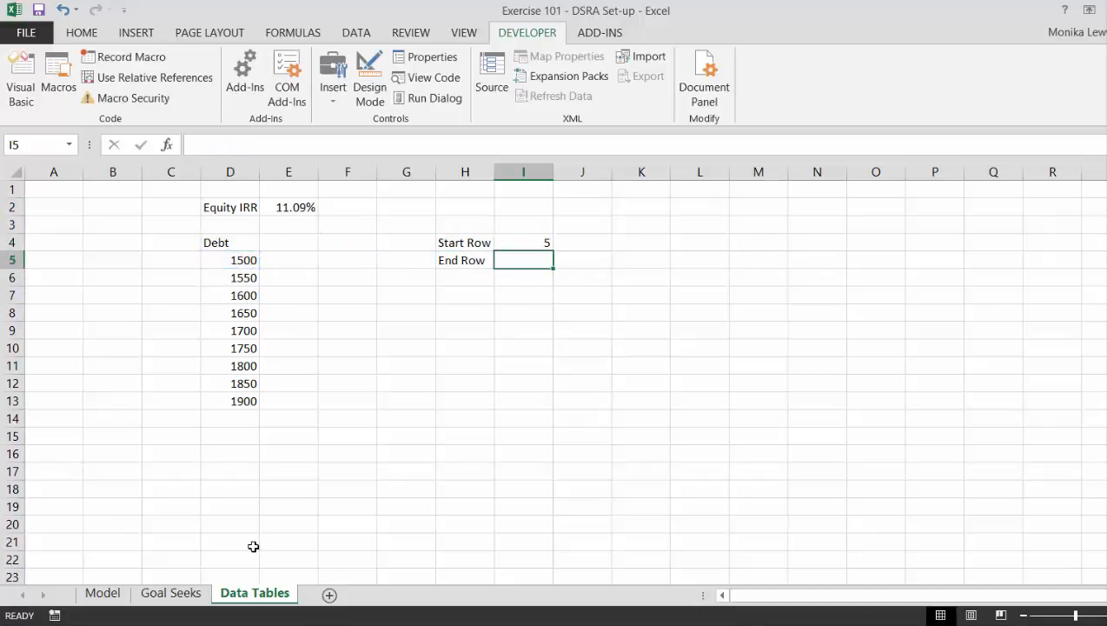
Calculate the end row in I5 with the ROW function referencing the last debt value, D13.
type("=")
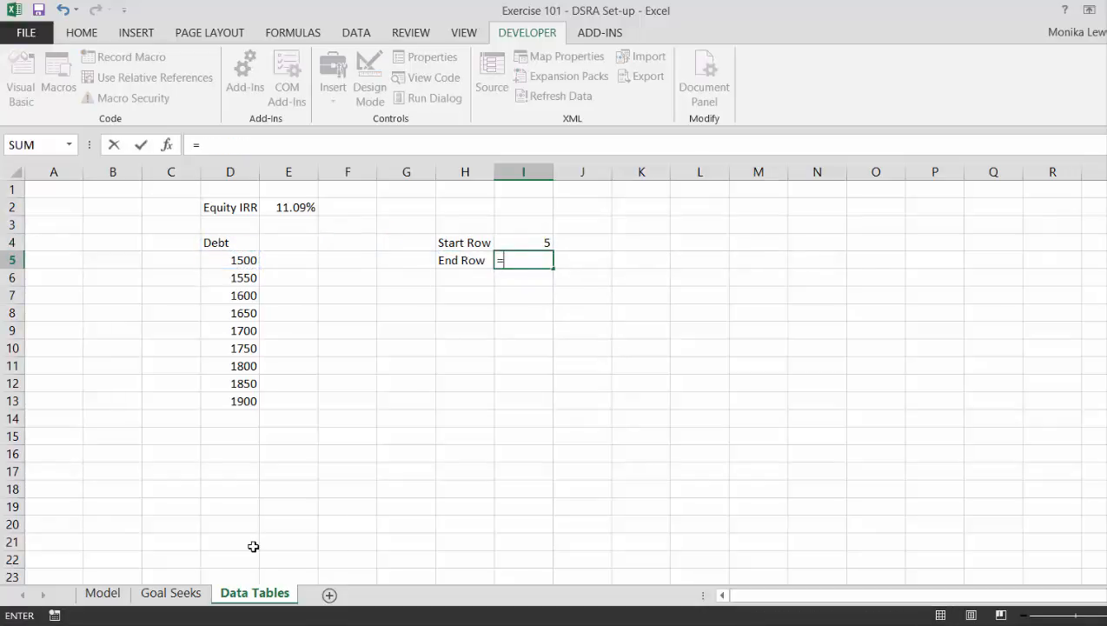
type("row")
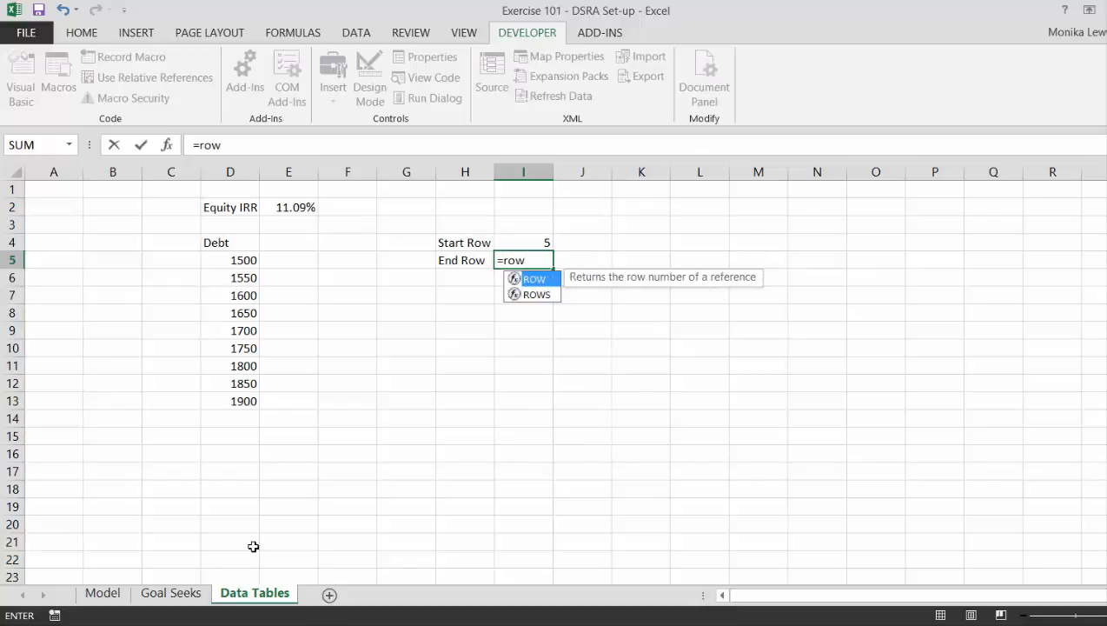
key("Tab")
key("Left")
key("Left")
key("Left")
key("Left")
key("Left")
key("Down")
key("Down")
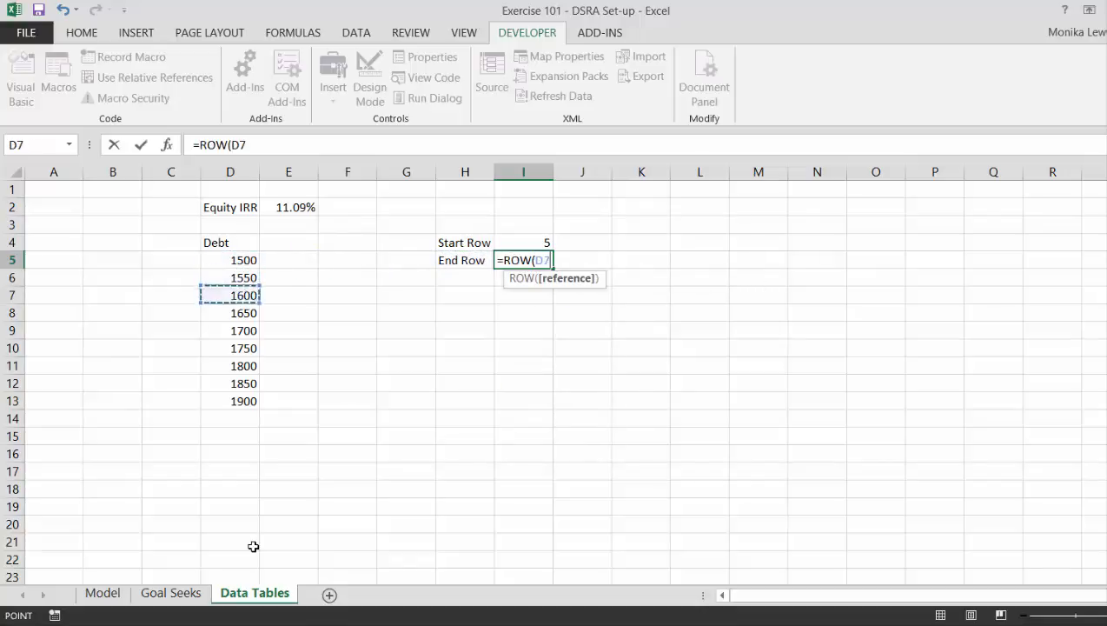
key("Down")
key("Down")
key("Down")
key("Down")
key("Down")
key("Down")
key("Return")
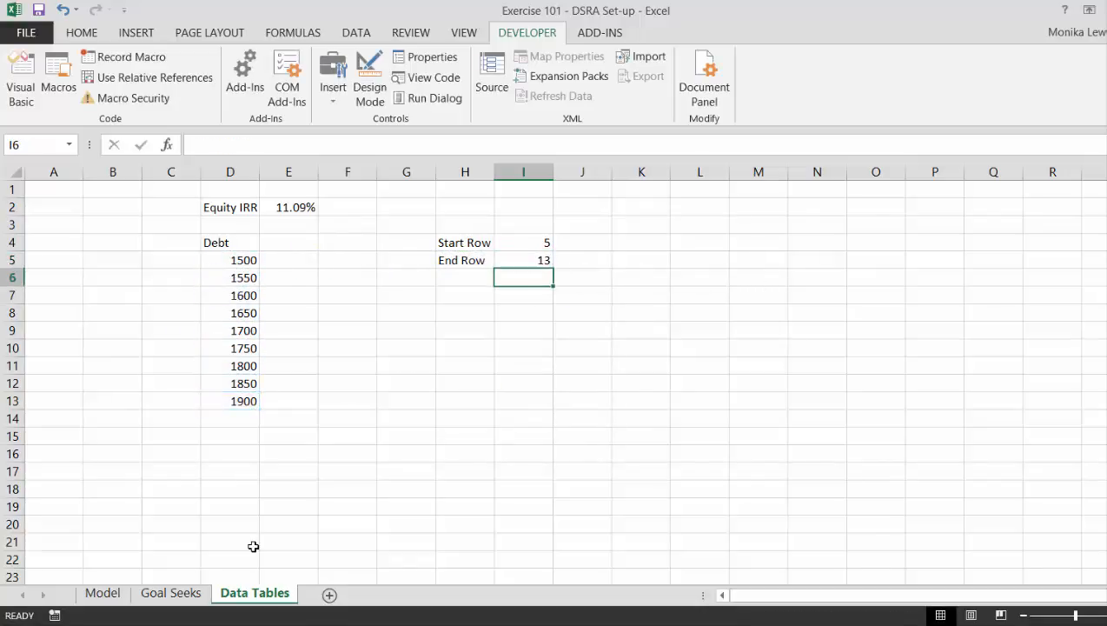
key("Up")
key("Up")
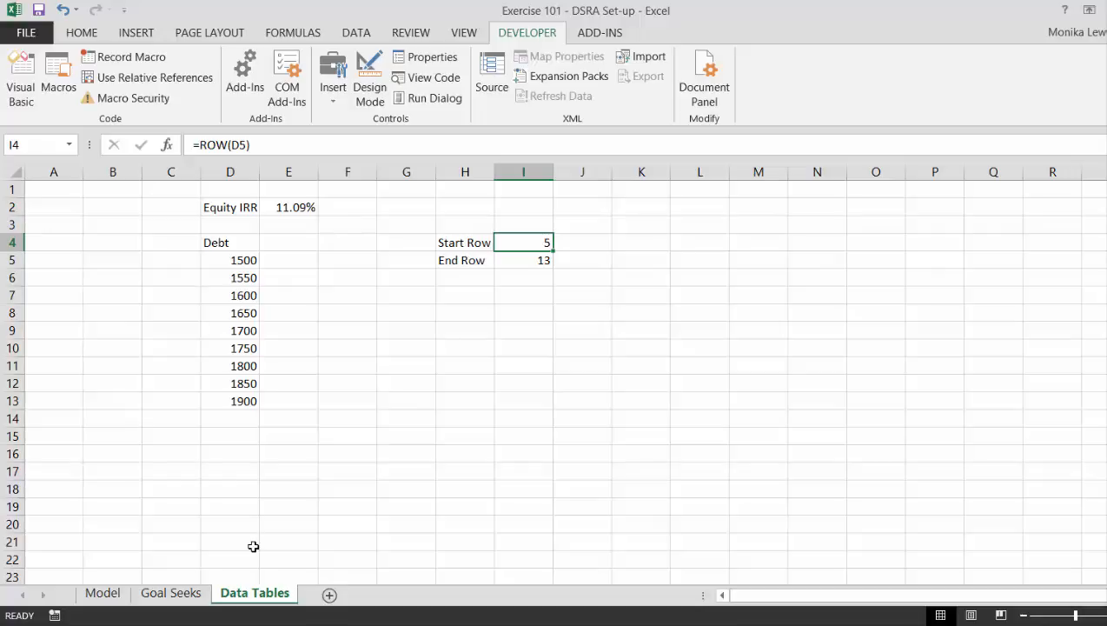
On the Model sheet, give the Debt assumption in F27 under Financing the range name debt.
key("ctrl+Page_Up")
key("ctrl+Page_Up")
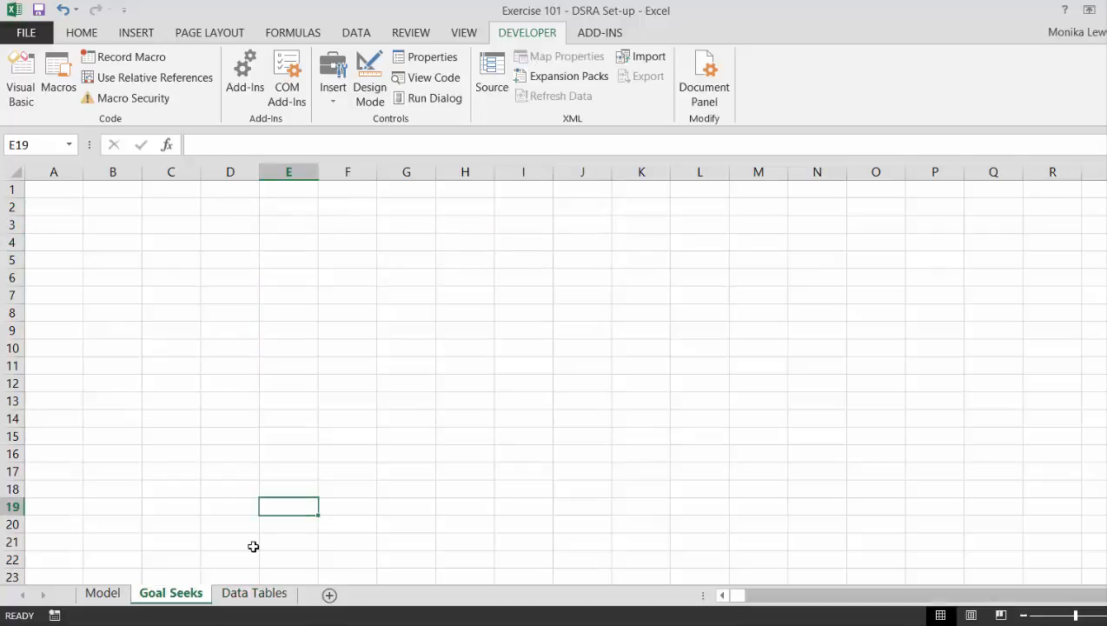
key("ctrl+Up")
key("ctrl+Up")
key("ctrl+Up")
key("ctrl+Up")
key("ctrl+Up")
key("ctrl+Up")
key("ctrl+Up")
key("ctrl+Up")
key("ctrl+Up")
key("ctrl+Up")
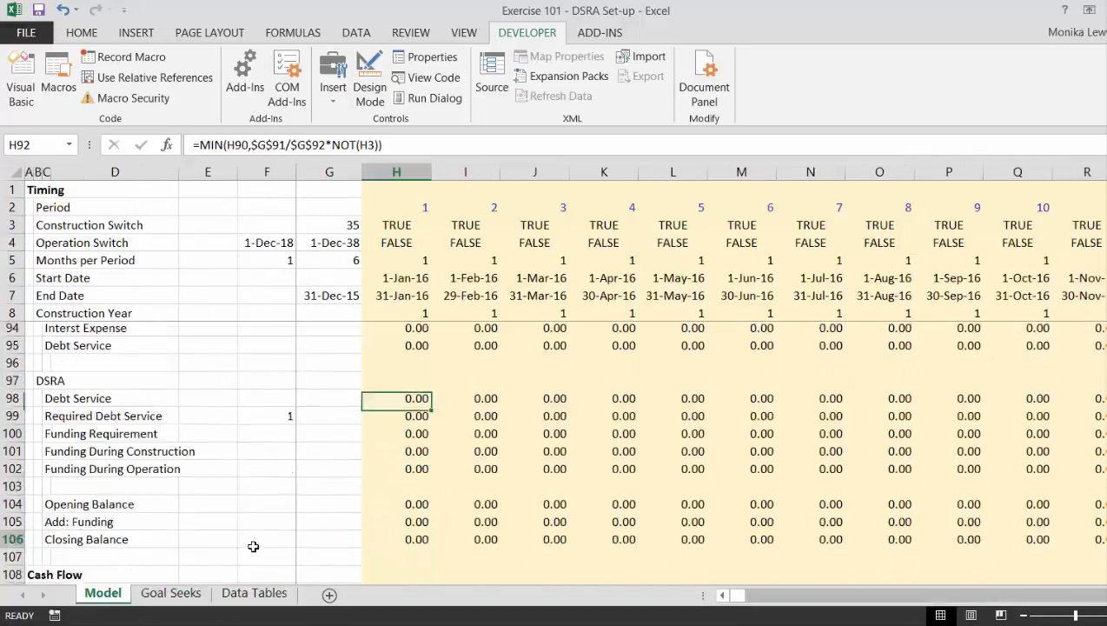
key("Page_Up")
key("Page_Up")
key("Page_Up")
key("Left")
key("Left")
key("Left")
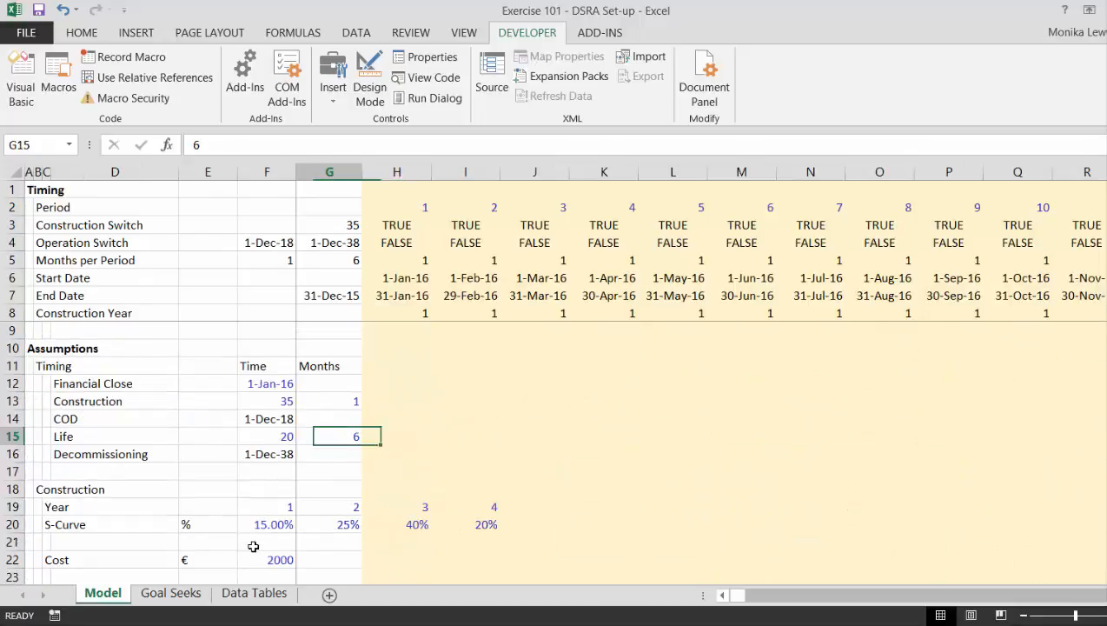
key("Down")
key("Down")
key("Down")
key("Down")
key("Down")
key("Down")
key("Down")
key("Down")
key("Down")
key("Down")
key("Down")
key("Down")
key("Down")
key("Down")
key("Down")
key("Down")
key("Down")
key("Down")
key("Down")
key("Down")
key("Down")
key("Down")
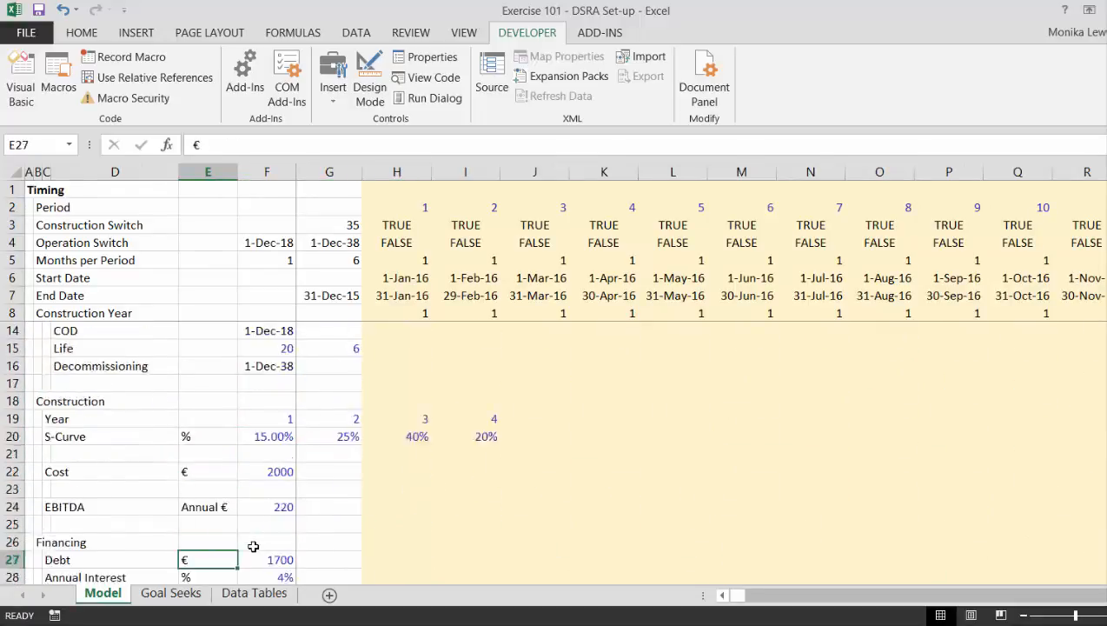
key("Up")
key("Up")
key("Up")
key("Up")
key("Up")
key("Up")
key("Up")
key("Up")
key("Up")
key("Up")
key("Up")
key("Up")
key("Up")
key("Up")
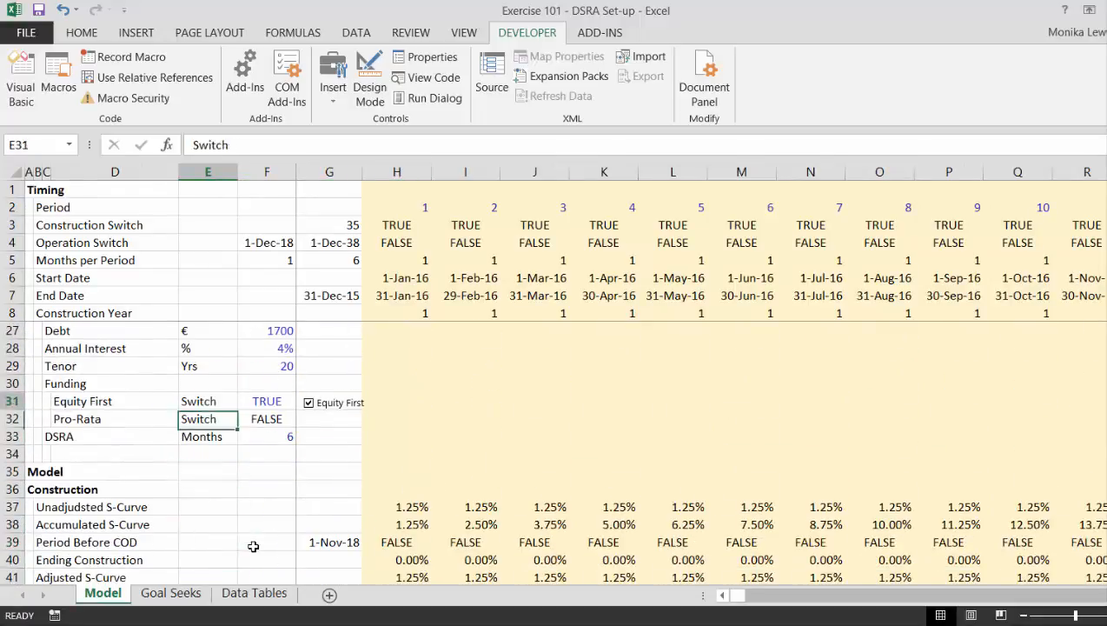
key("Down")
key("Right")
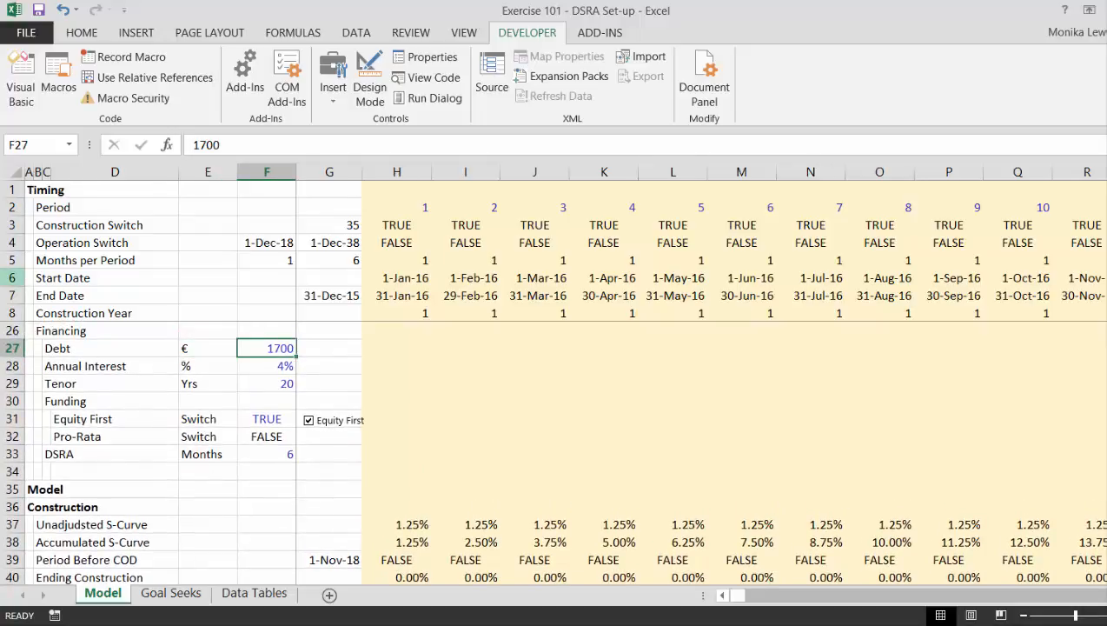
left_click(36, 143)
type("debt")
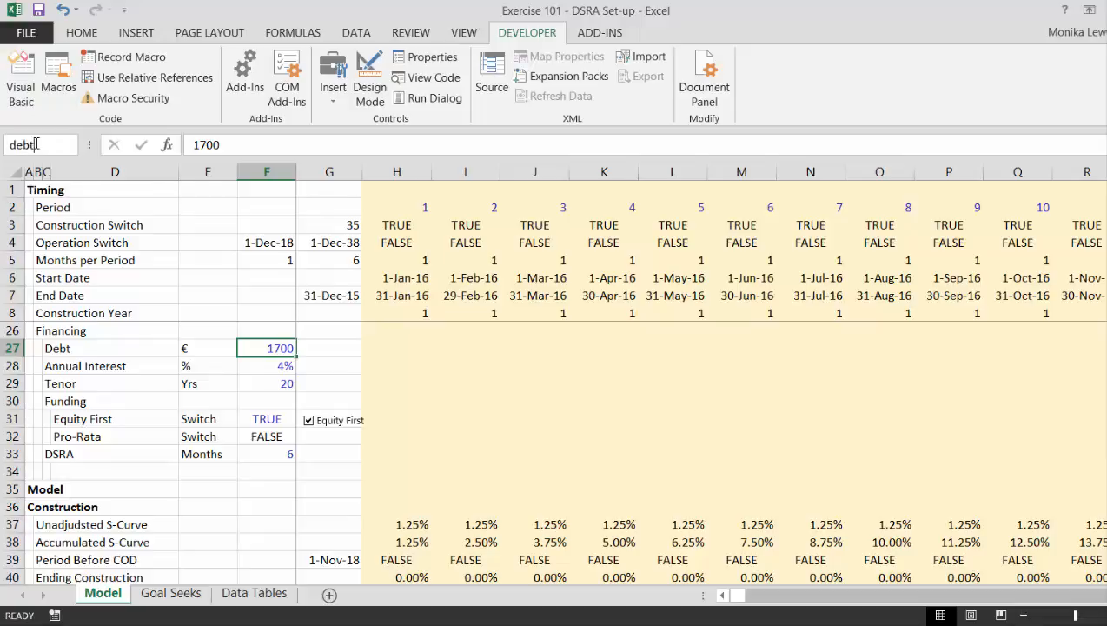
key("Return")
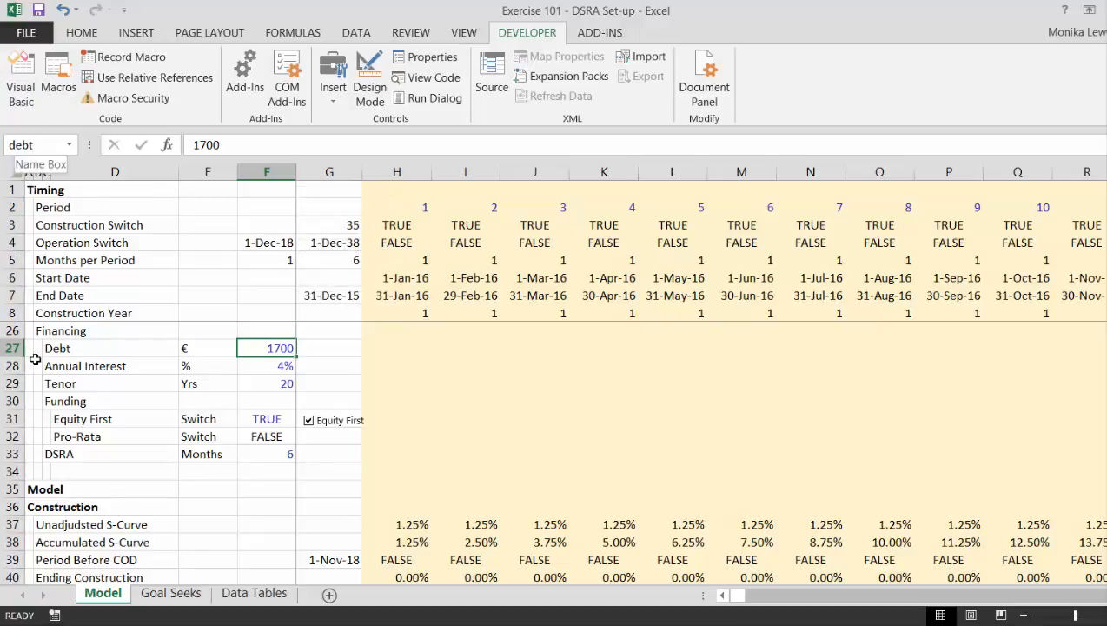
Return to the Data Tables sheet, open the circ macro's code for editing and place the cursor at its End Sub line.
key("ctrl+Page_Down")
key("ctrl+Page_Down")
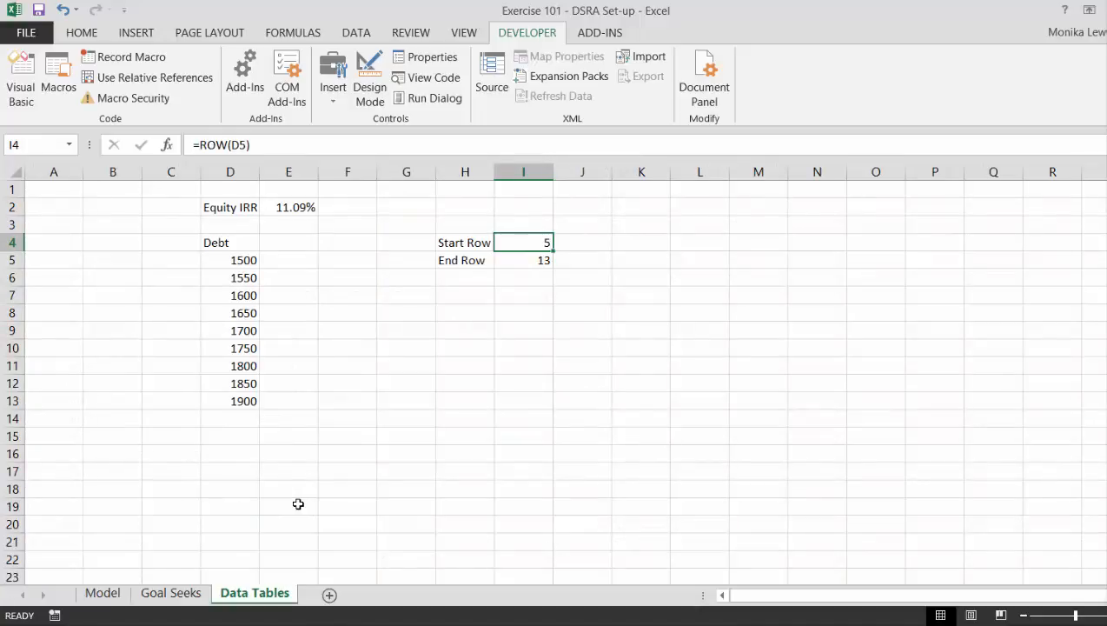
left_click(59, 73)
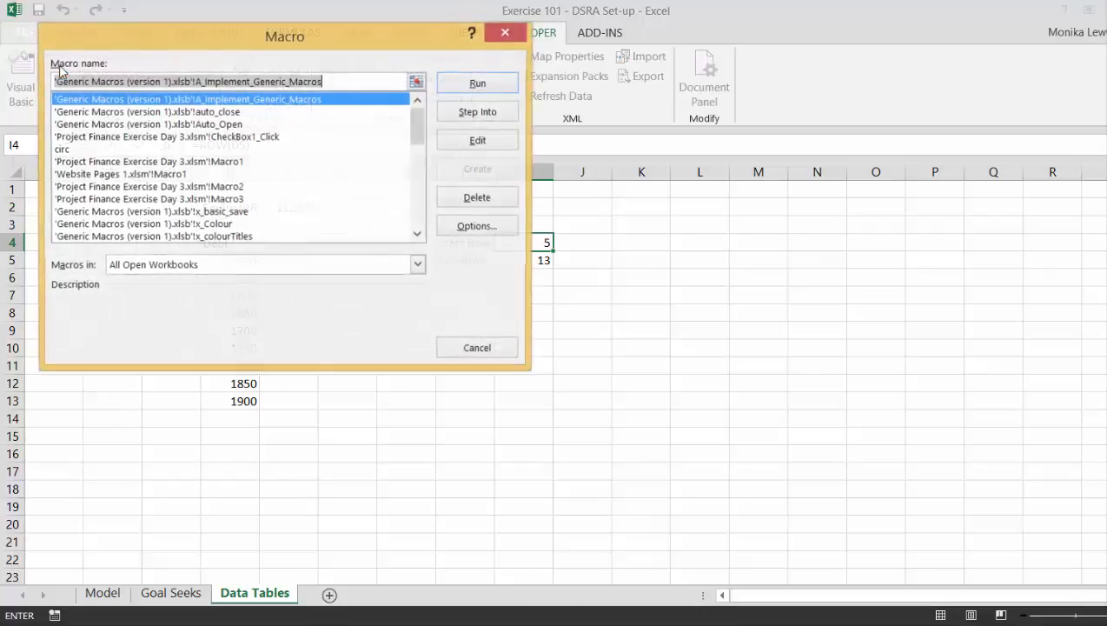
left_click(67, 151)
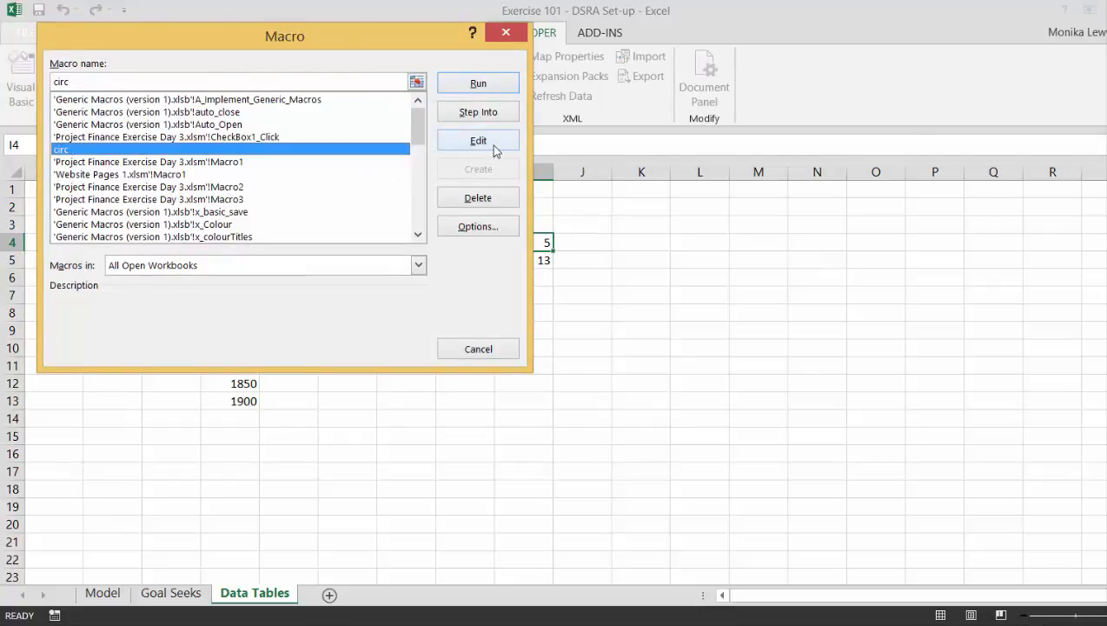
left_click(492, 146)
key("Down")
key("Down")
key("Down")
key("Down")
key("Down")
key("Down")
key("Down")
key("Down")
key("Down")
key("Down")
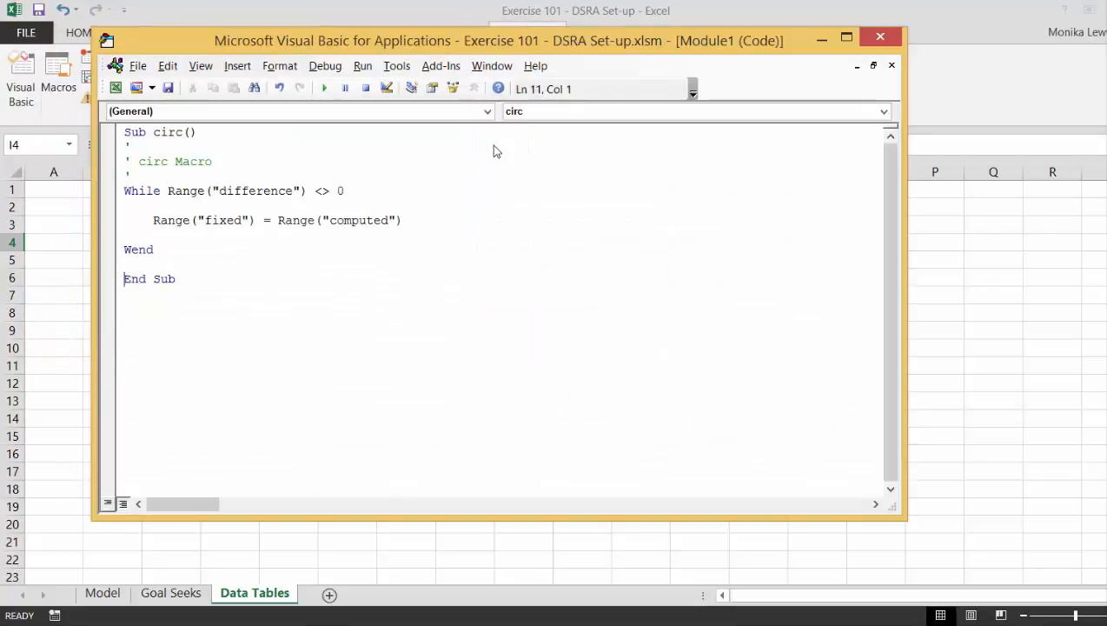
Start a new procedure named data_table below the circ macro, with a few blank lines in its body.
type("sub d")
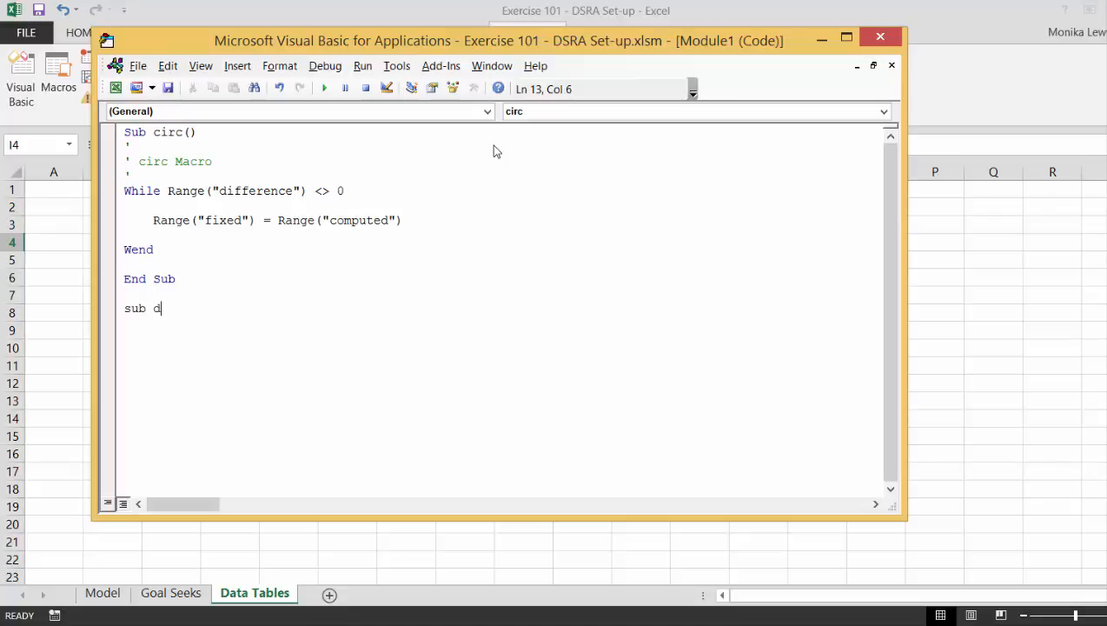
type("ata_table")
key("Return")
key("Return")
key("Return")
key("Return")
key("Return")
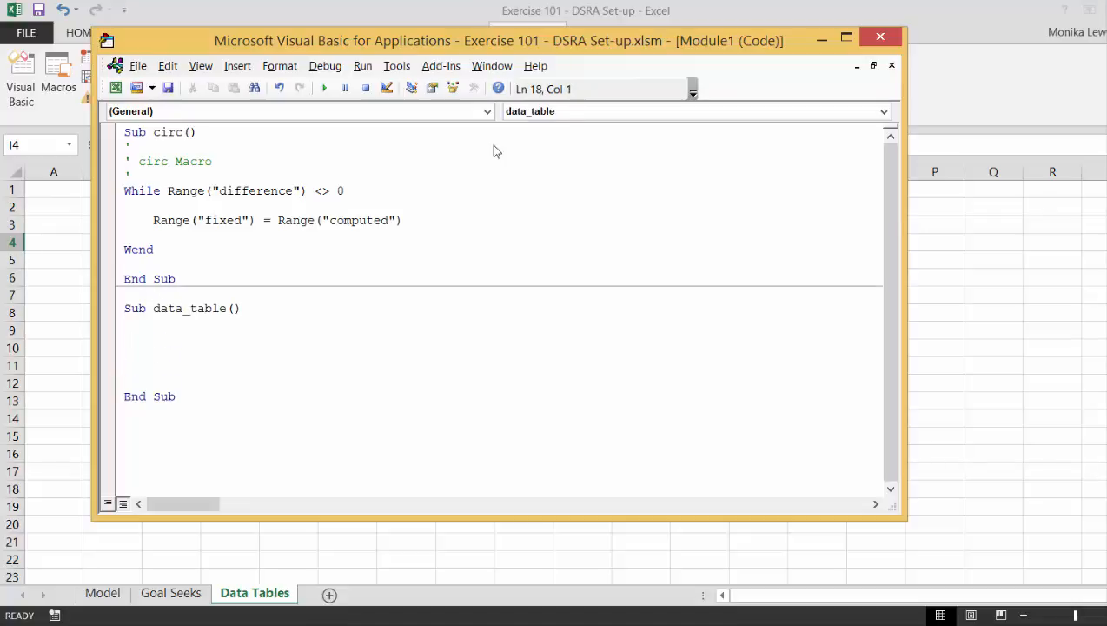
Inside data_table, write a loop that opens with For Row = 5 To 13 and closes with Next Row.
key("Up")
key("Up")
key("Up")
type("for row = 5 to")
mouse_move(525, 41)
left_mouse_down()
mouse_move(513, 396)
mouse_move(536, 29)
left_mouse_up()
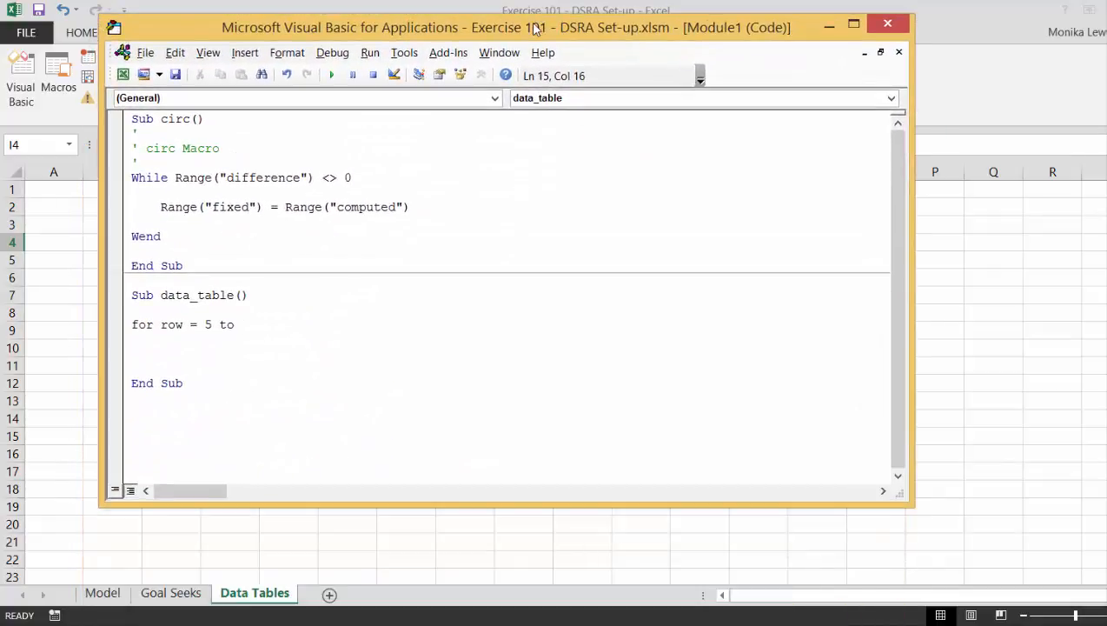
type("13")
key("Return")
key("Return")
key("Return")
key("Return")
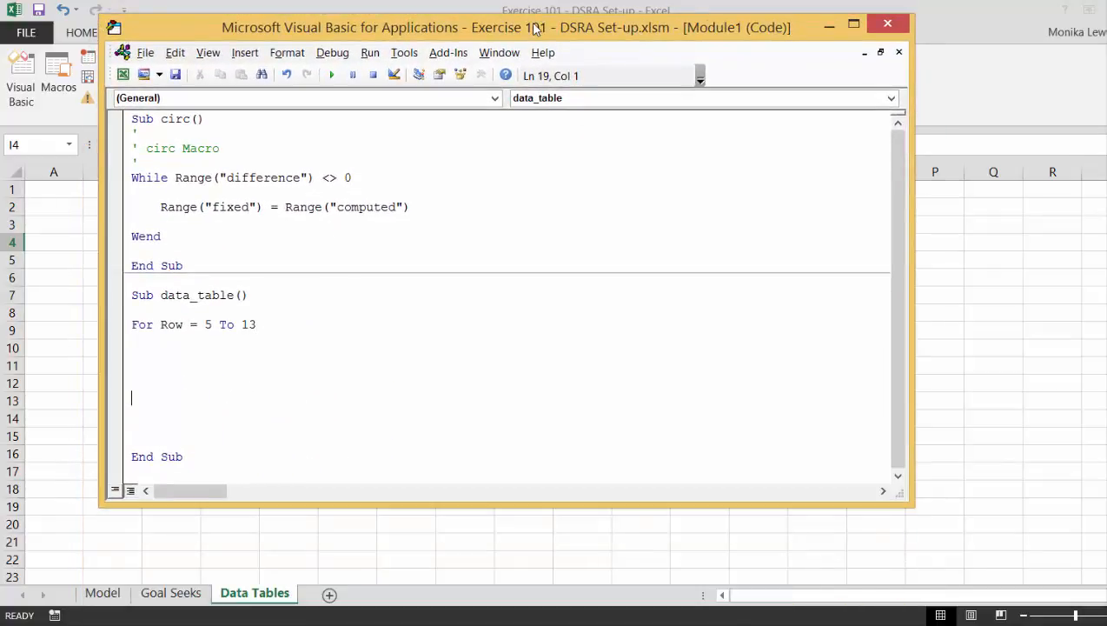
type("next row")
Inside the loop, add the statement Range("debt") = Cells(Row, 4) to feed each table value into the model.
key("Up")
key("Up")
key("Up")
key("Up")
key("Up")
key("Return")
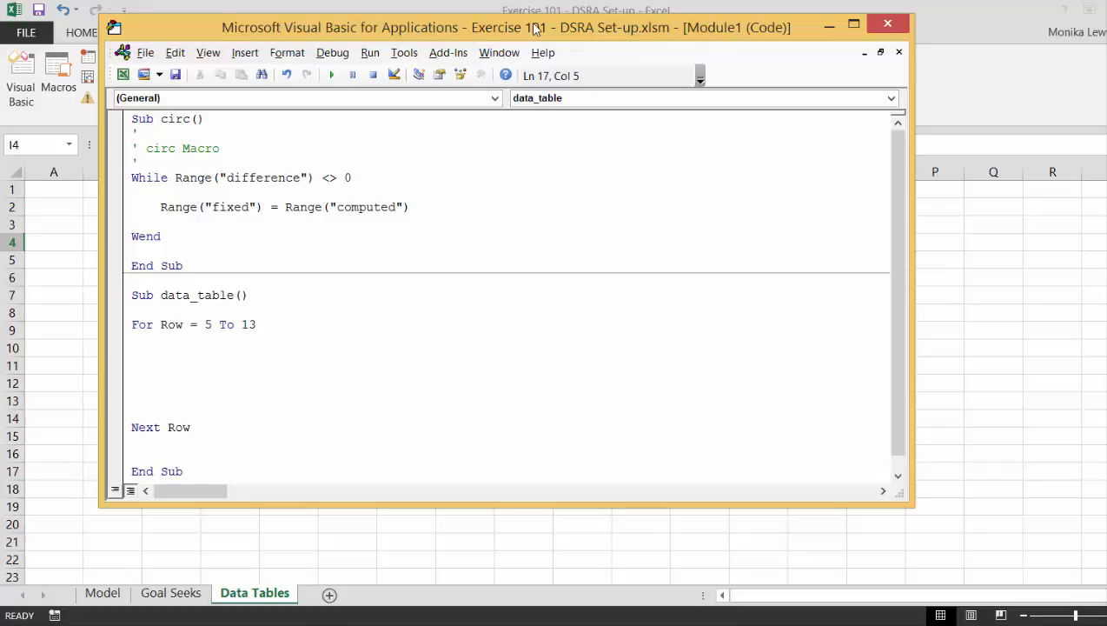
type("range(\"d")
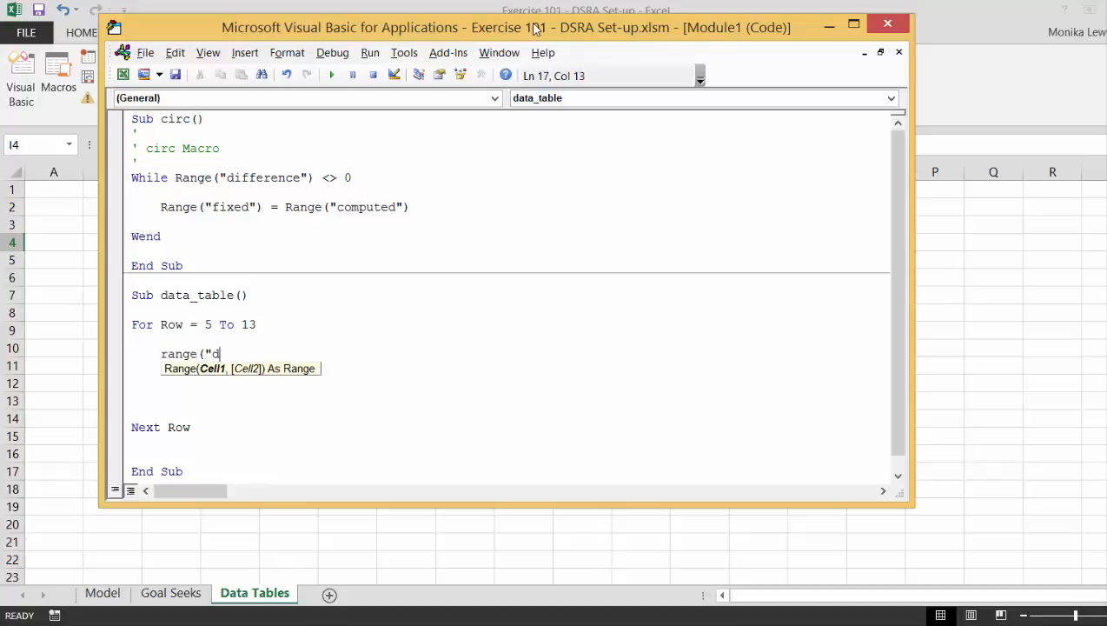
type("ebt\") =")
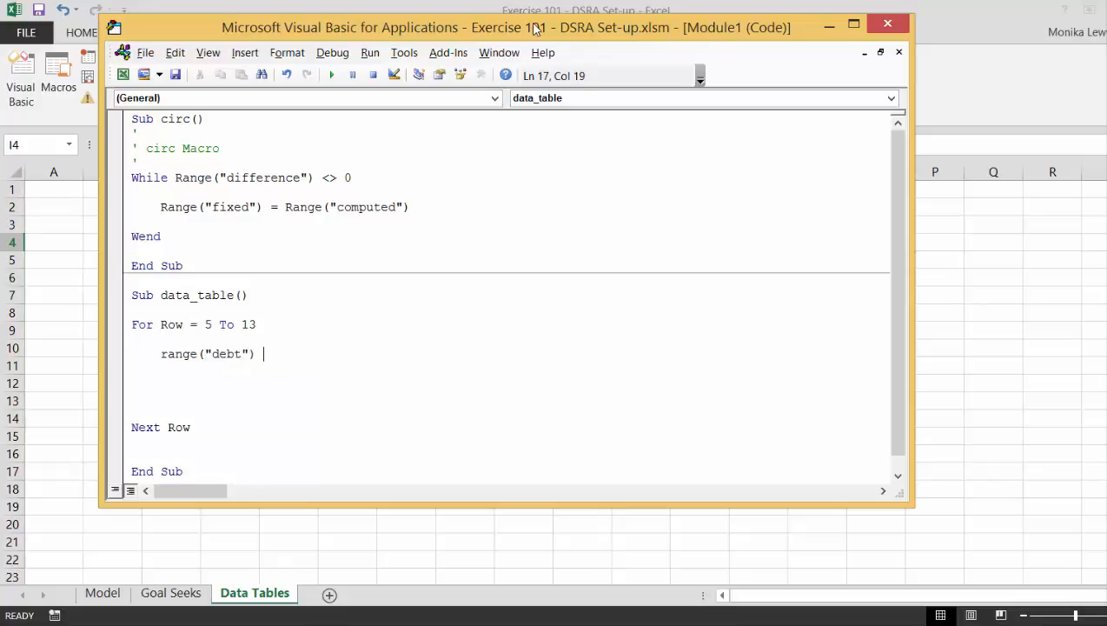
type(" ce")
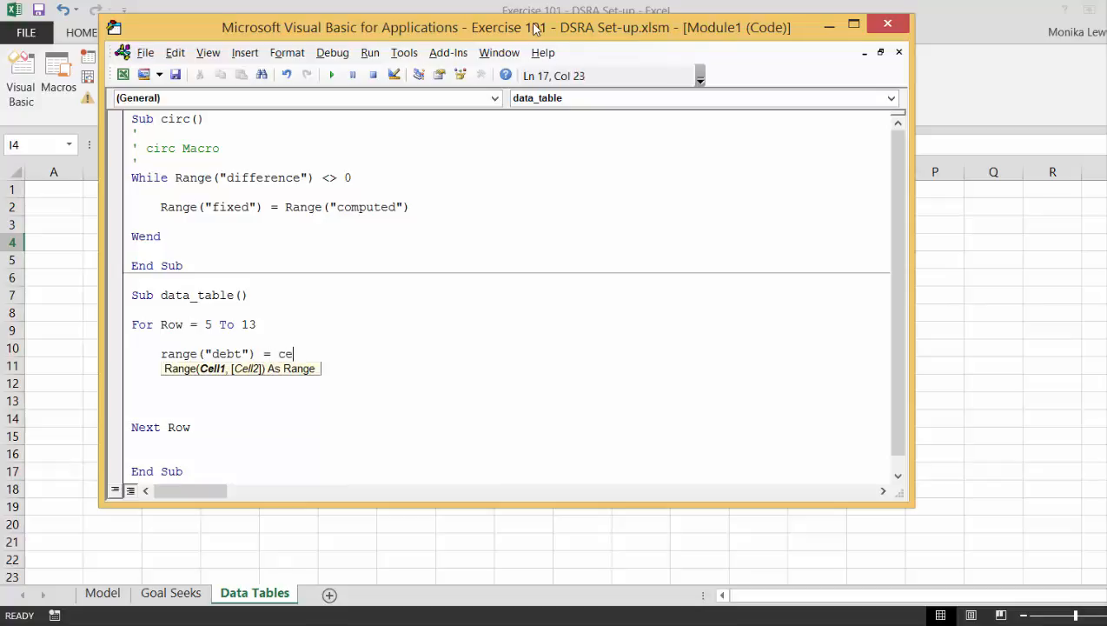
type("lls(row,")
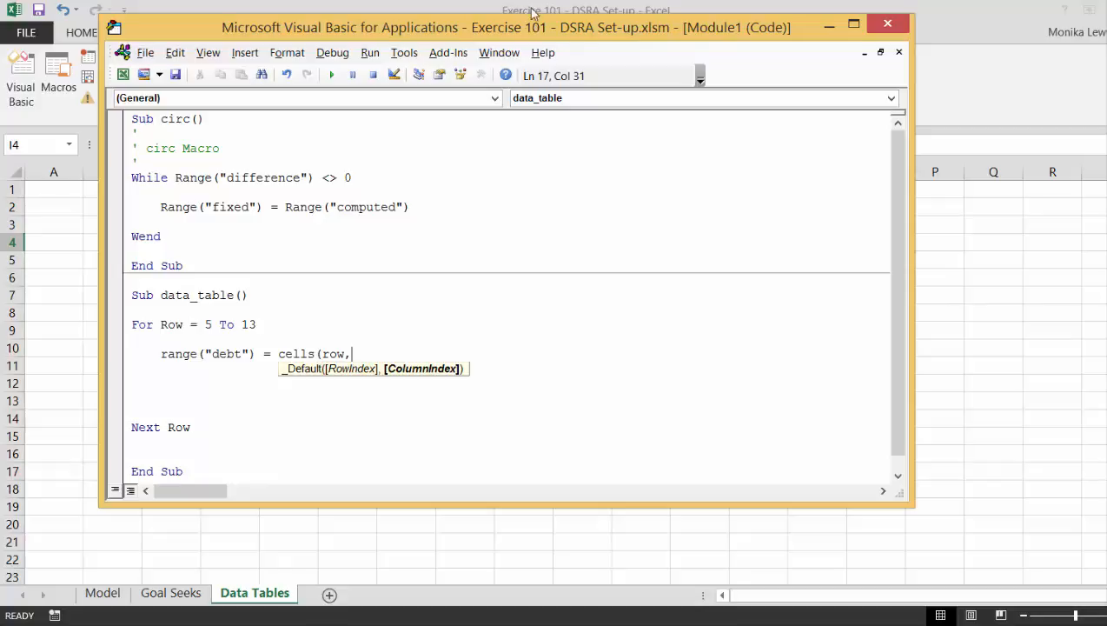
left_click_drag(470, 26, 461, 396)
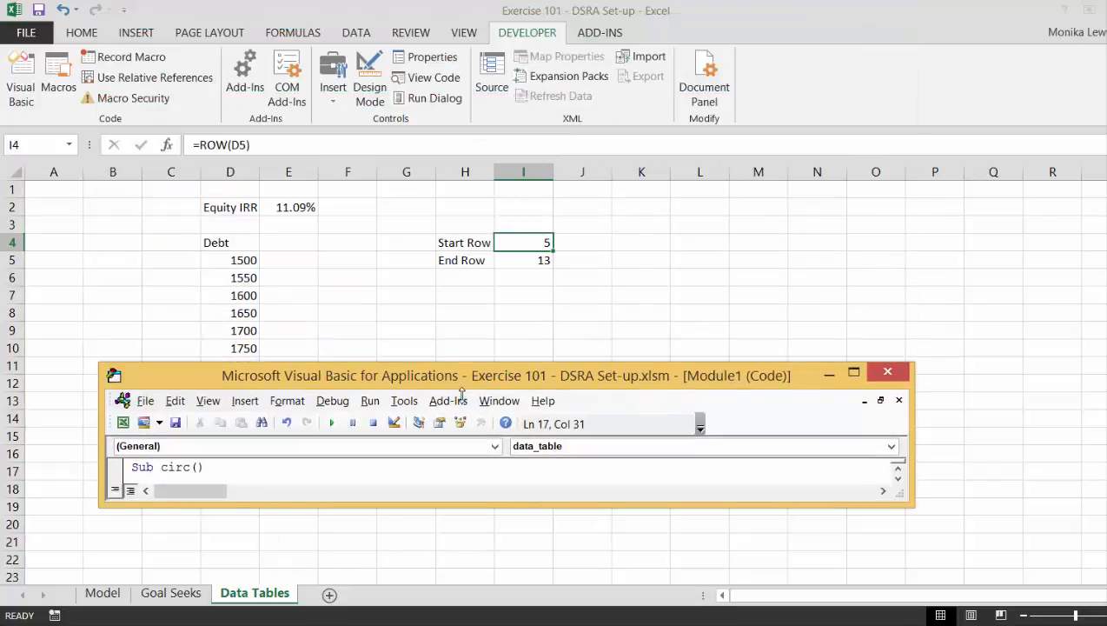
left_click_drag(322, 364, 402, 26)
type(")")
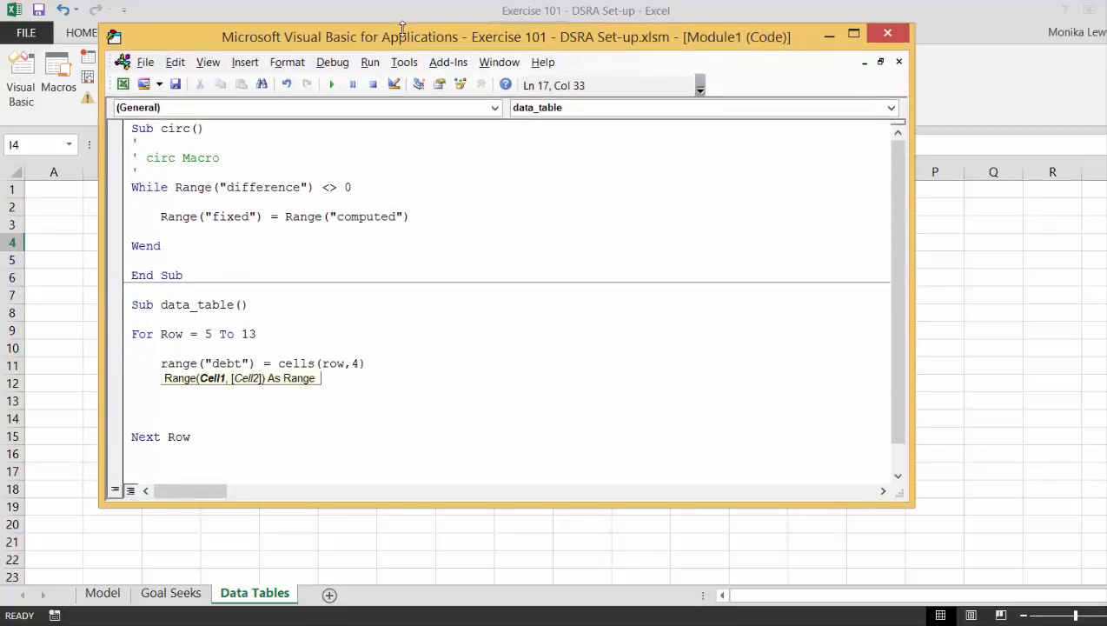
key("Return")
key("Down")
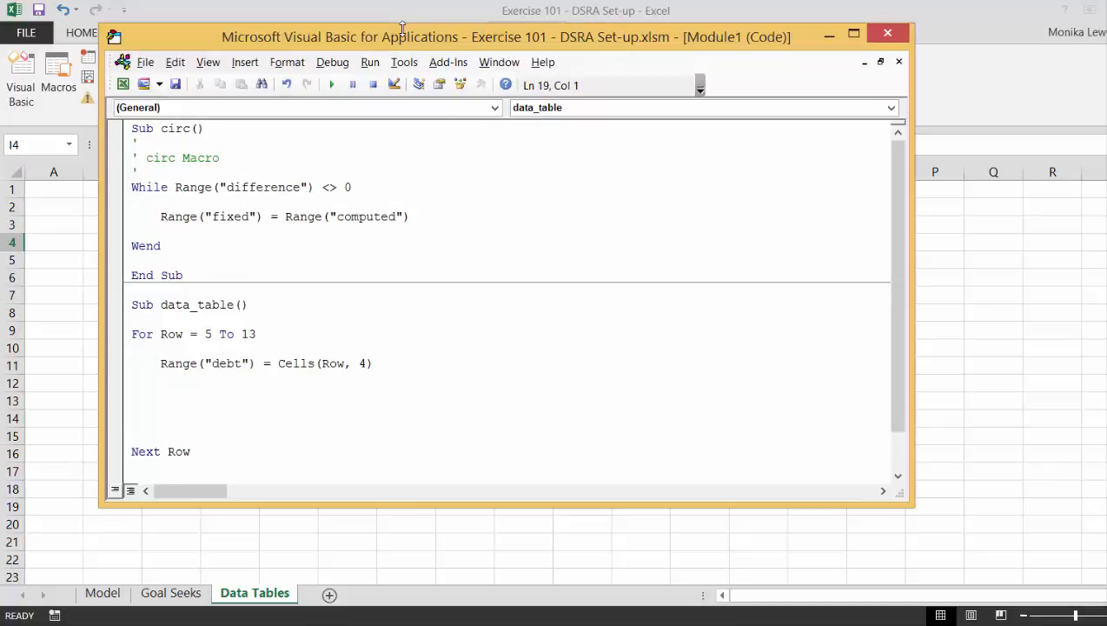
key("Up")
Return to the Data Tables sheet and select the Equity IRR label together with its value, D2:E2.
left_click(946, 213)
key("Left")
key("Left")
key("Left")
key("Left")
key("Left")
key("Left")
key("Left")
key("Left")
key("Left")
key("Left")
key("Left")
key("Left")
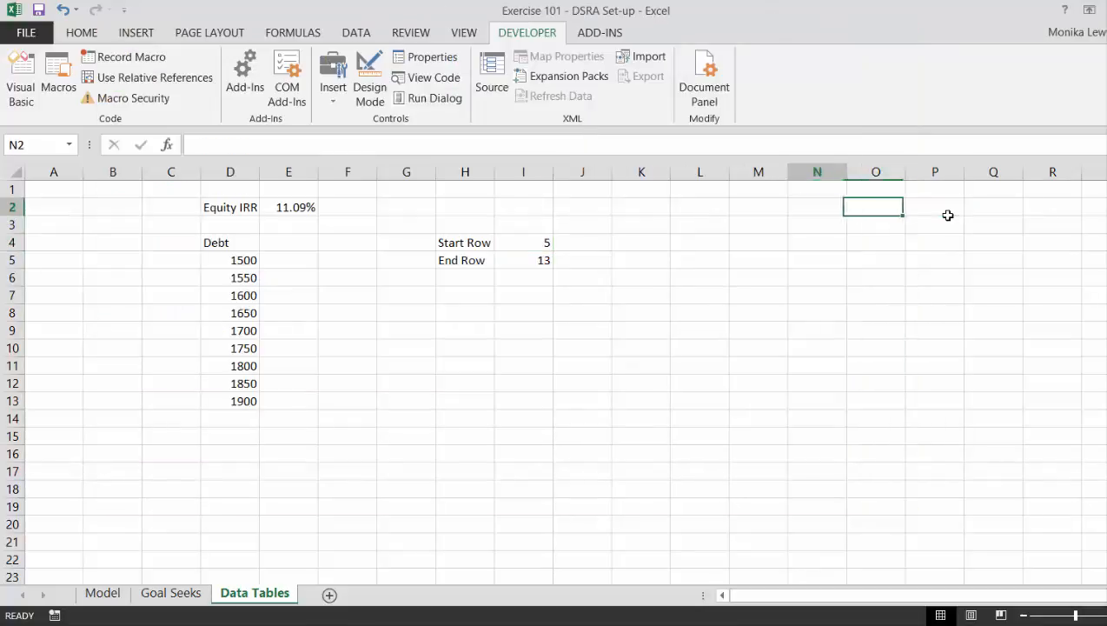
key("shift+Right")
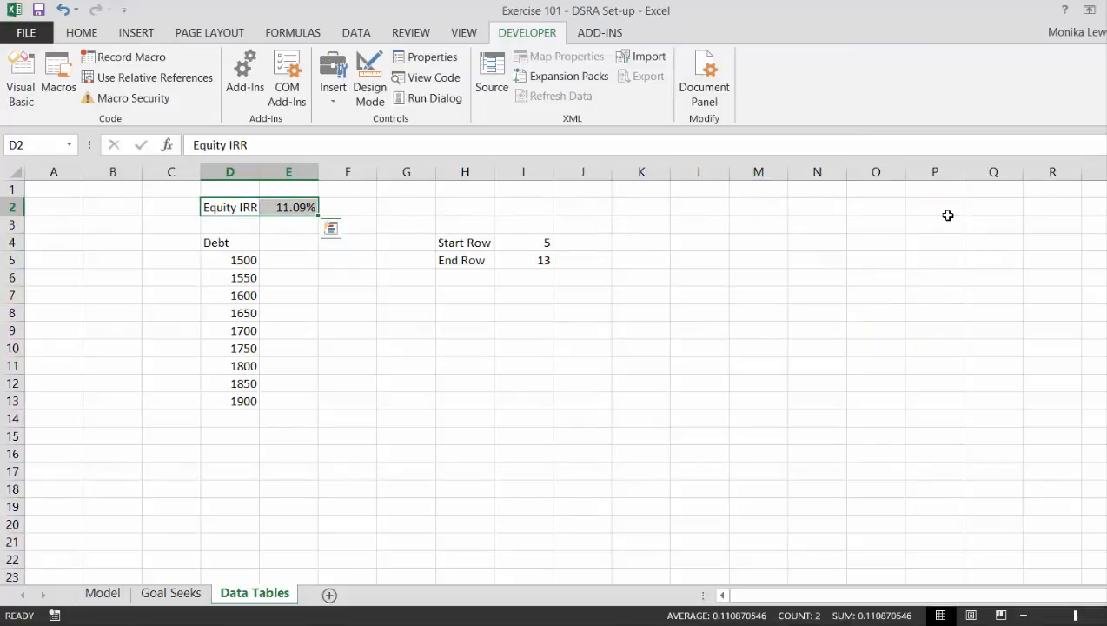
key("ctrl+shift+3")
type("`")
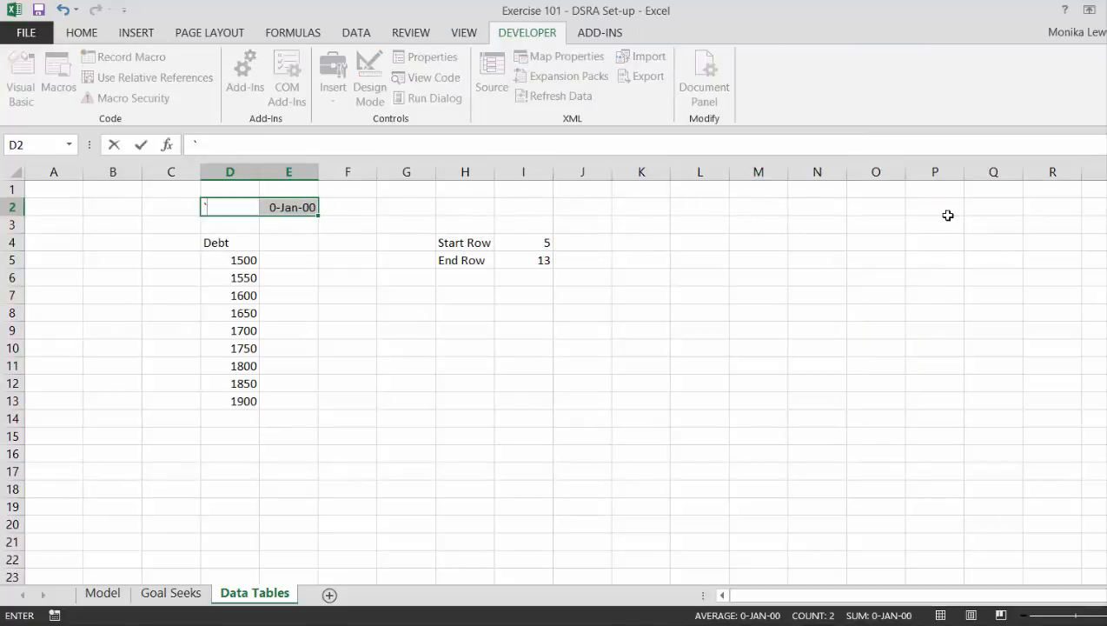
key("Escape")
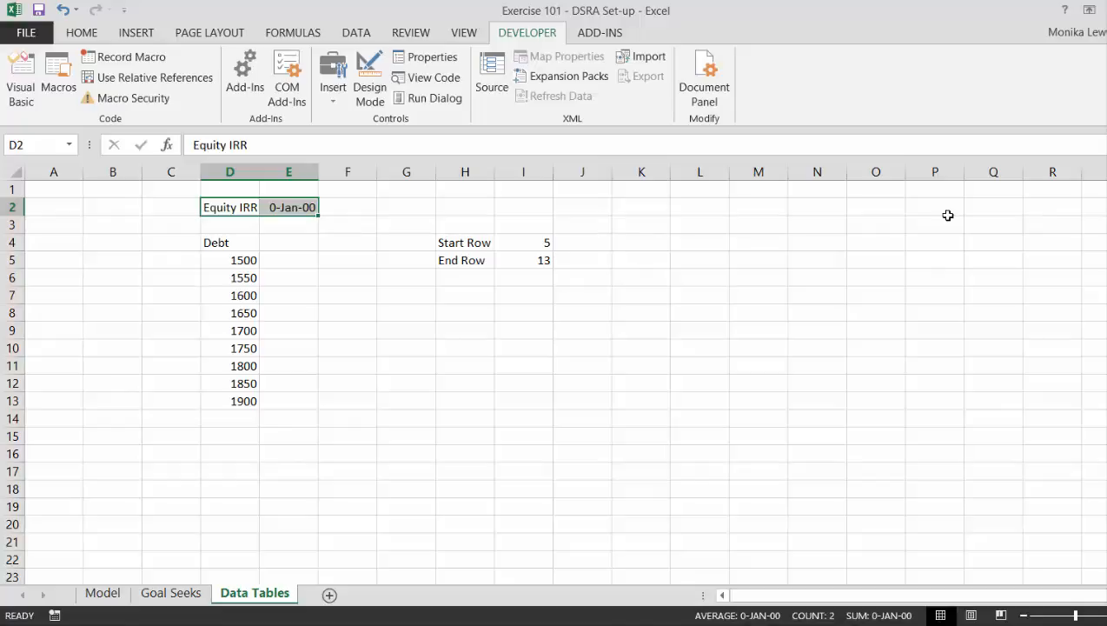
key("ctrl+z")
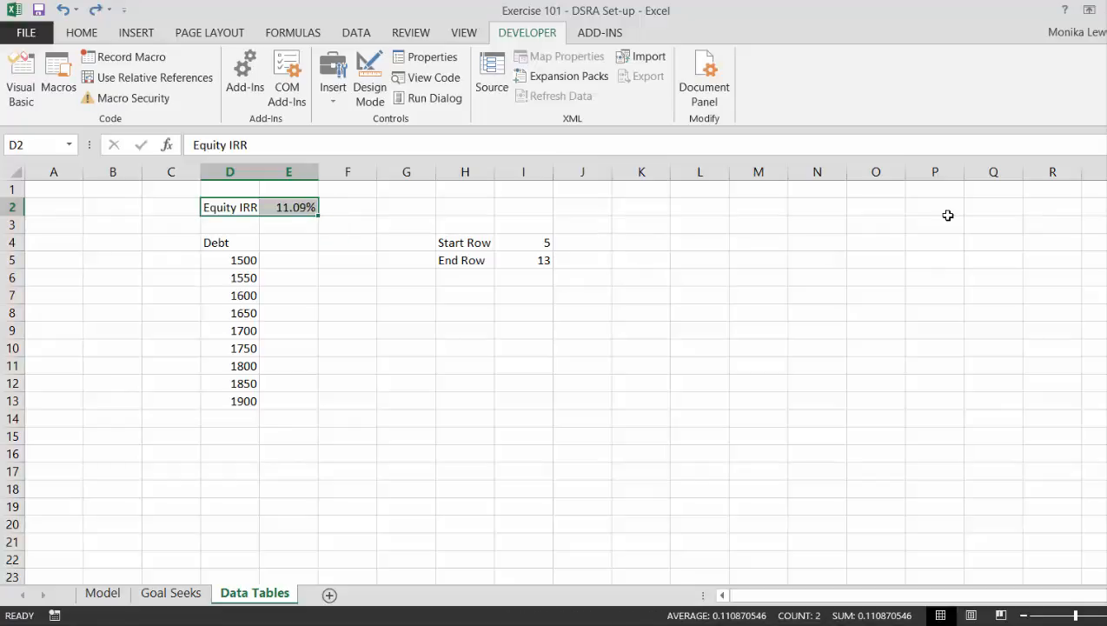
Create a range name for the Equity IRR value in E2 from its adjacent label.
key("ctrl+shift+F3")
key("Escape")
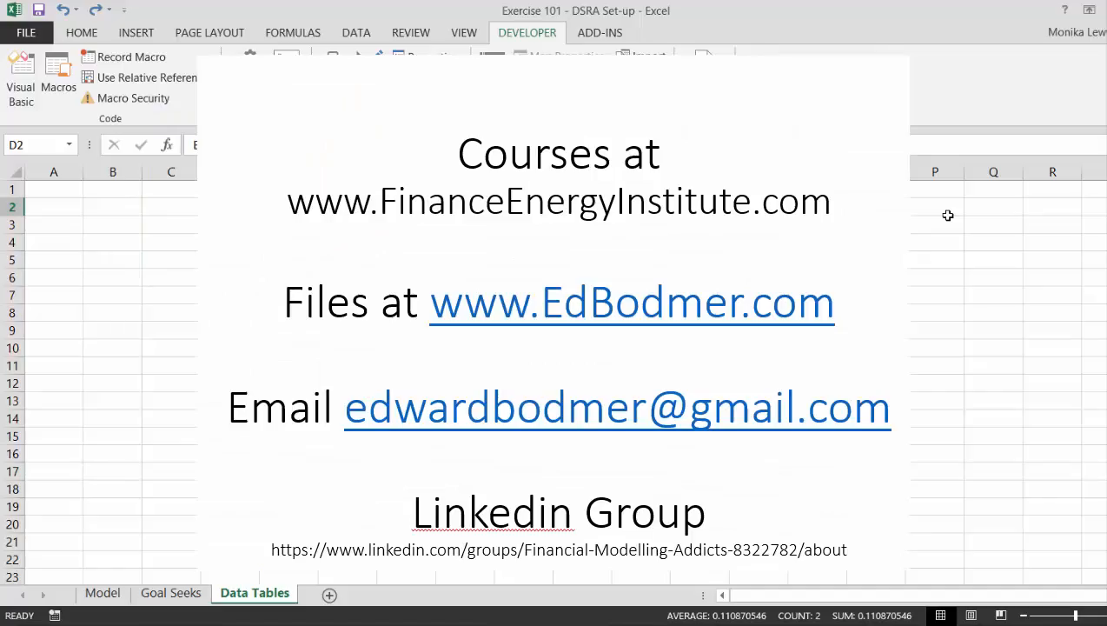
key("Left")
key("Right")
key("Right")
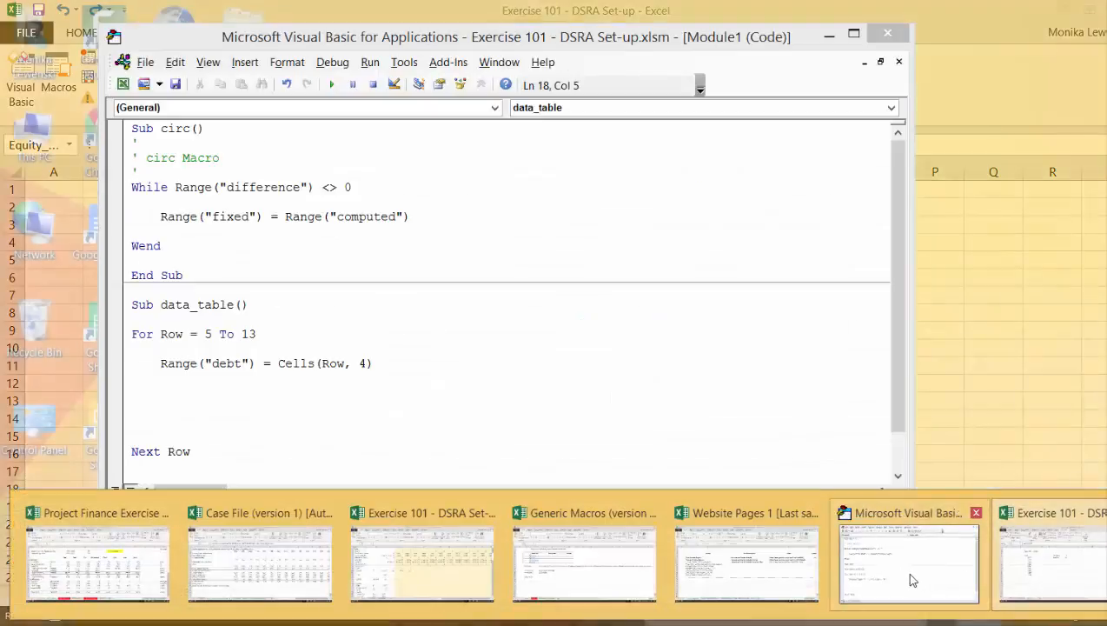
Back in the macro code, enter range("equity_irr") on a new line below the debt statement in the loop.
left_click(907, 576)
key("Return")
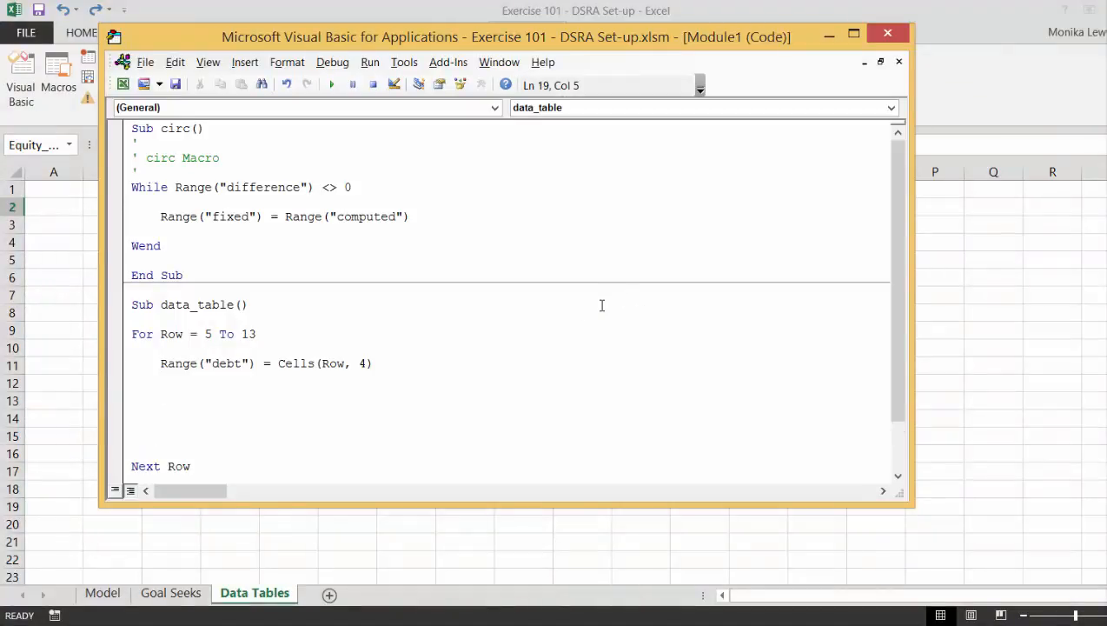
type("range(\"")
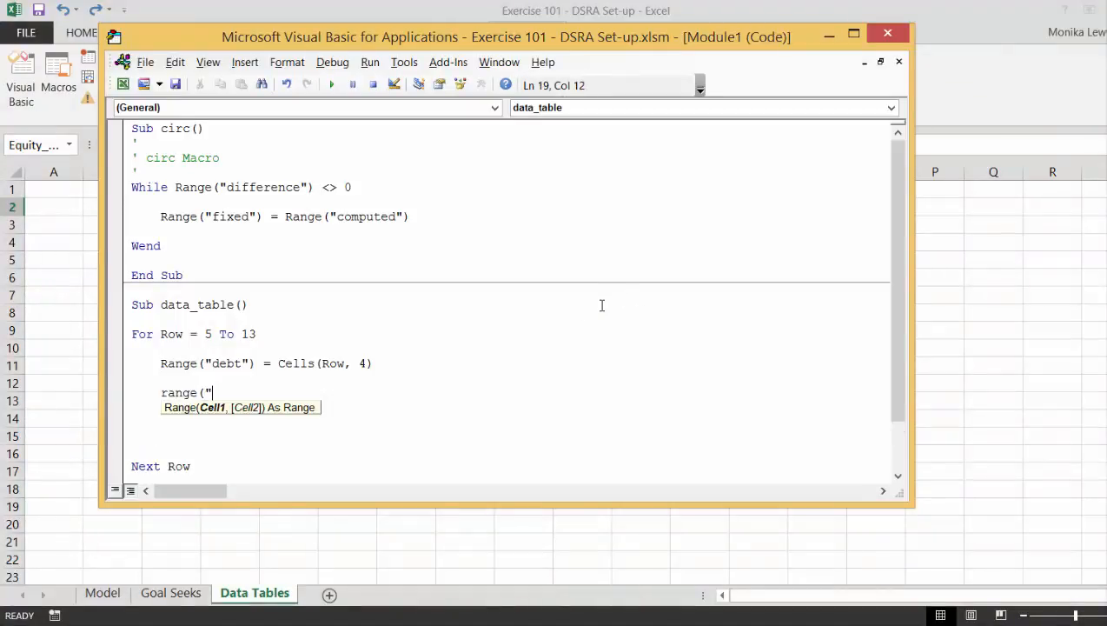
type("equity_irr")
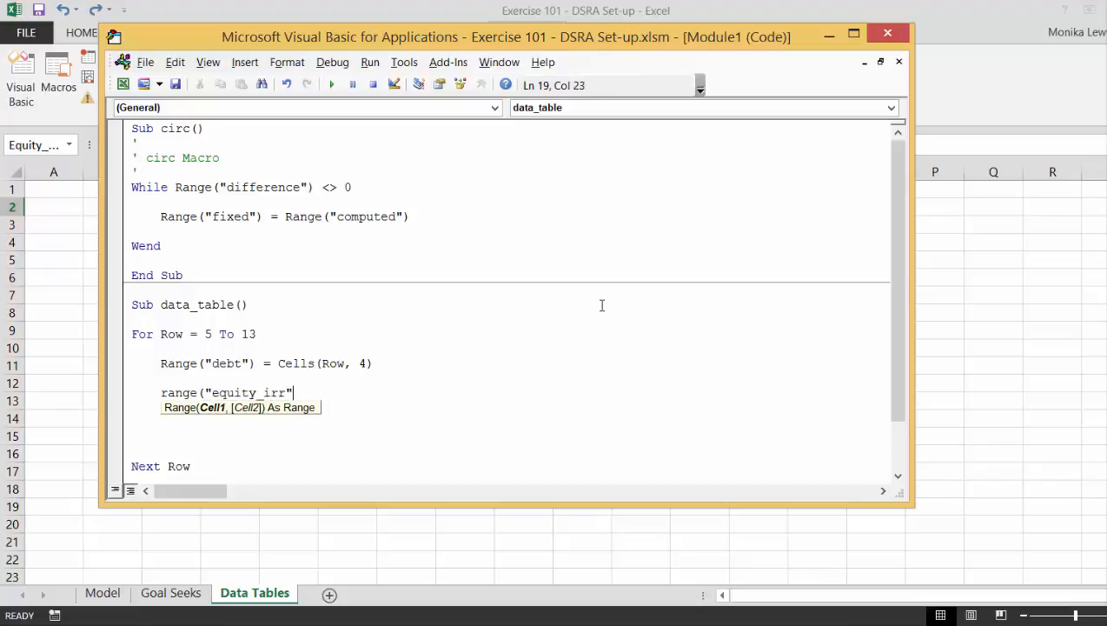
type("\") = ce")
key("BackSpace")
key("BackSpace")
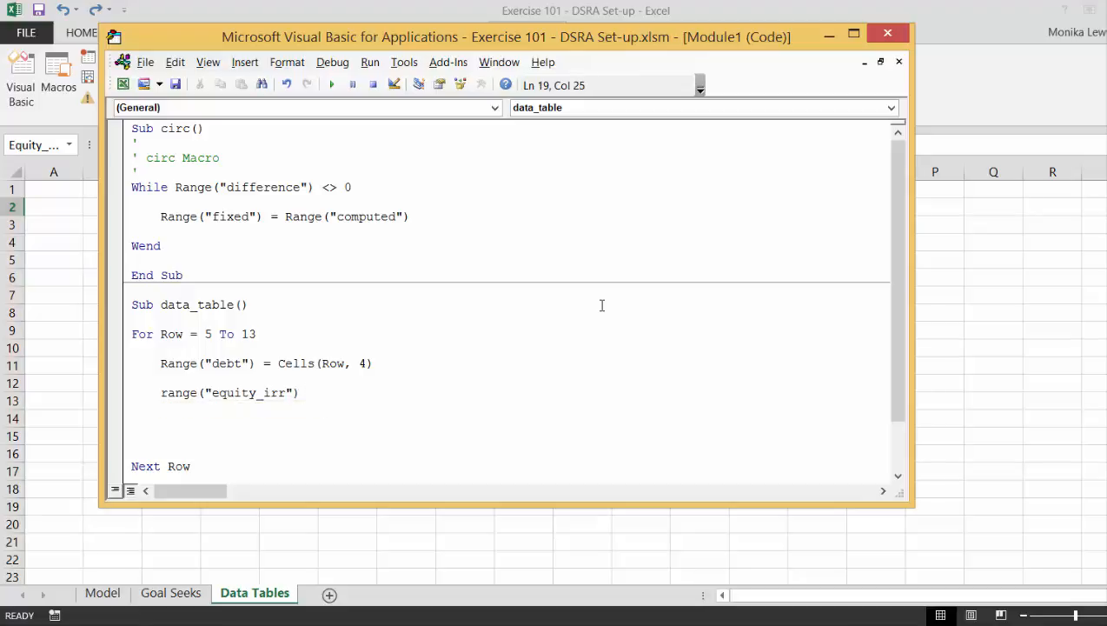
Put Cells(Row, 5) = in front of the equity_irr range so each result is written to column 5.
key("Left")
key("Left")
key("Left")
key("Left")
key("Left")
key("Left")
key("Left")
key("Left")
key("Left")
key("Left")
key("Left")
key("Left")
key("Left")
key("Left")
key("Left")
key("Left")
key("Left")
key("Left")
type("cells(")
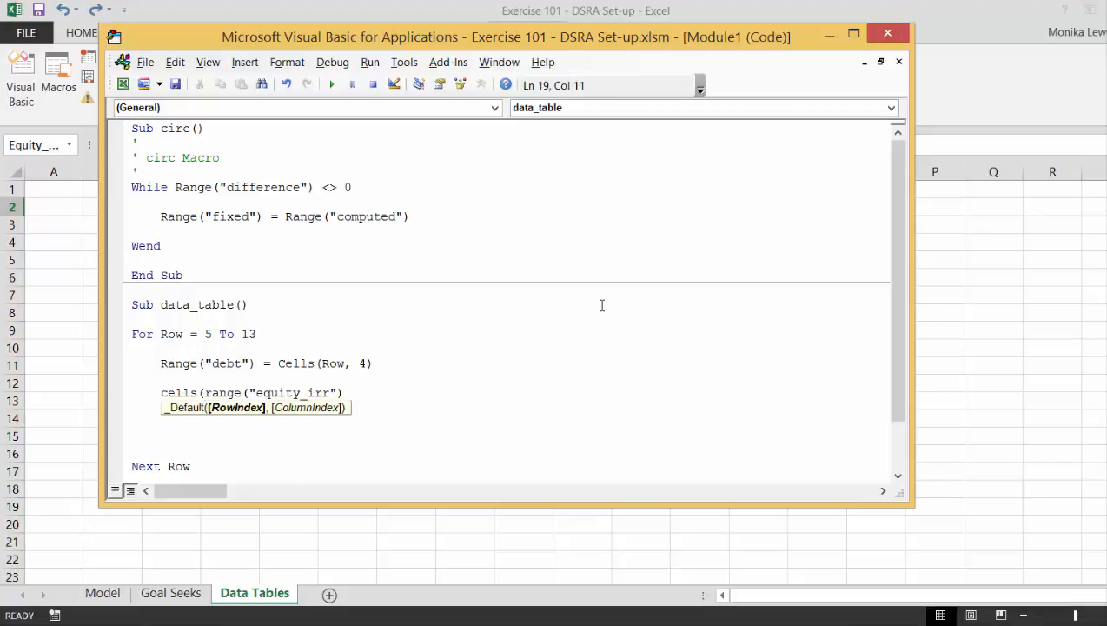
type("row,")
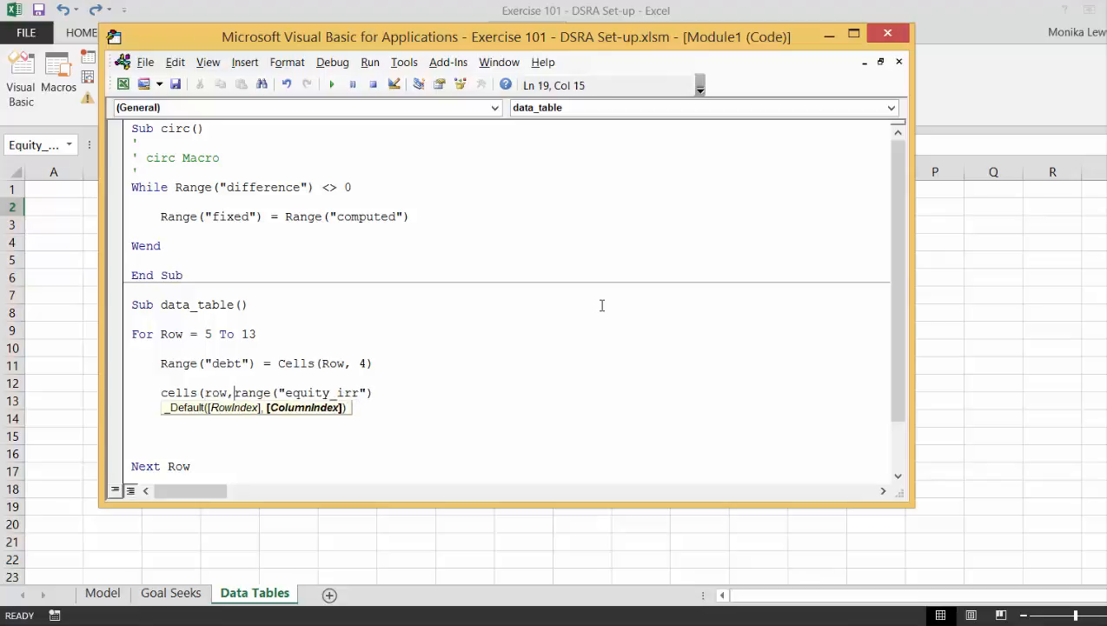
type("5,")
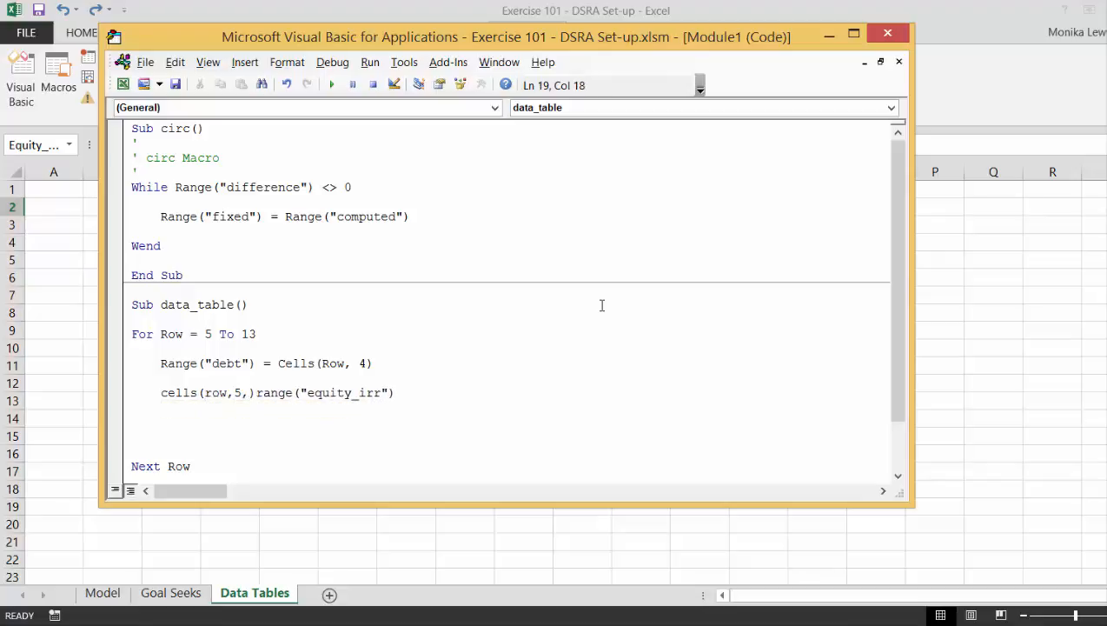
key("BackSpace")
type(") =")
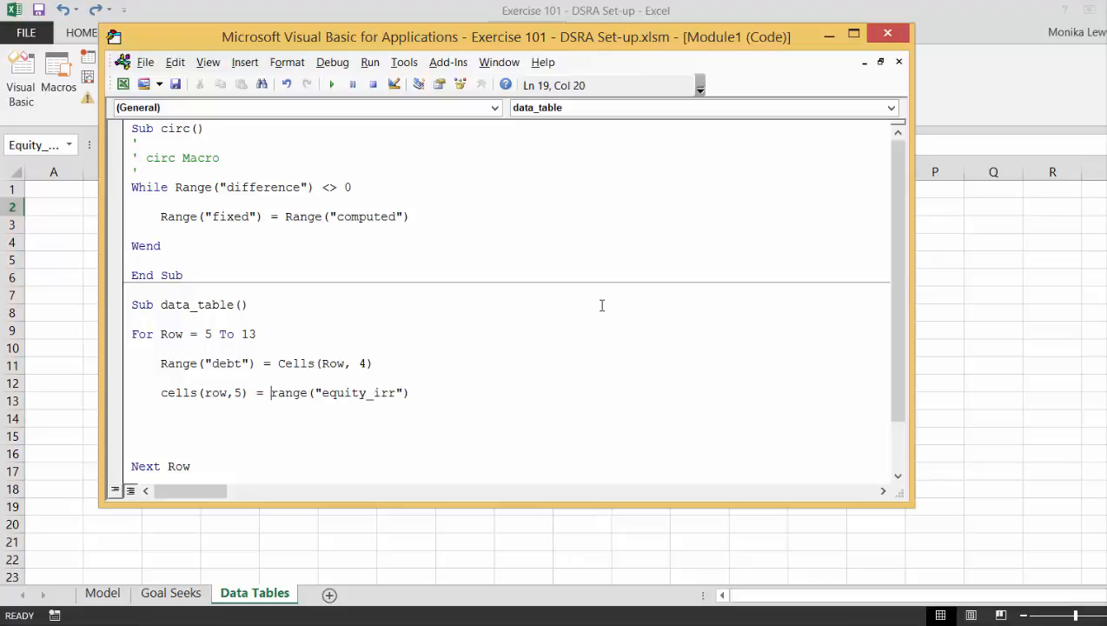
Remove the surplus blank lines between the equity_irr statement and Next Row.
key("Down")
key("Down")
key("Down")
key("BackSpace")
key("BackSpace")
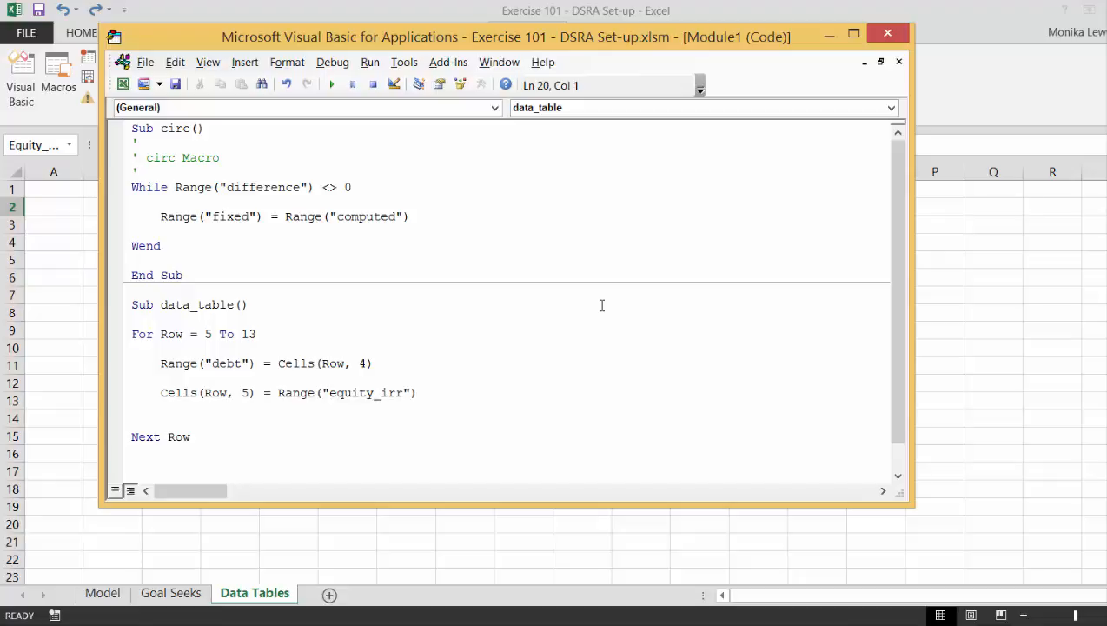
On the Data Tables sheet, draw a form control button over about H7:J10 and assign the data_table macro to it.
left_click(459, 557)
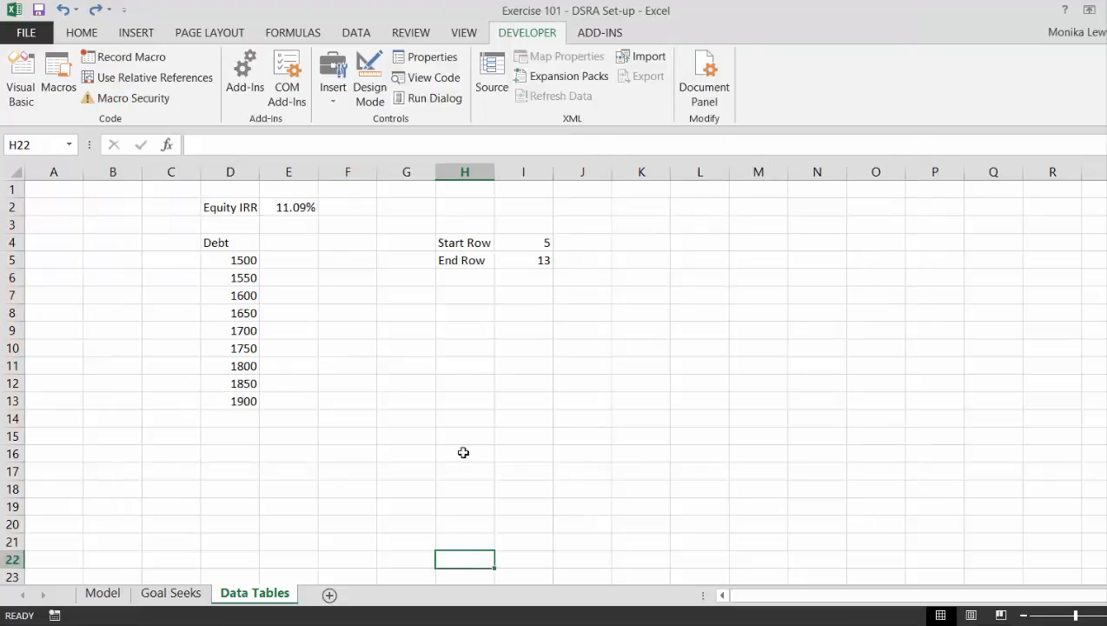
left_click(335, 74)
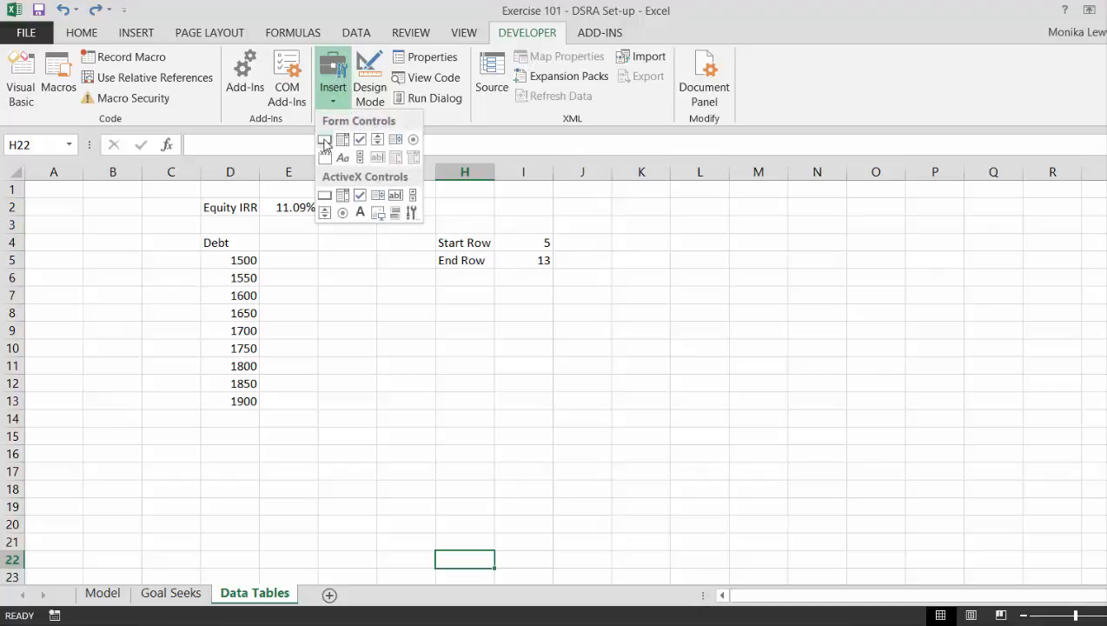
left_click(324, 140)
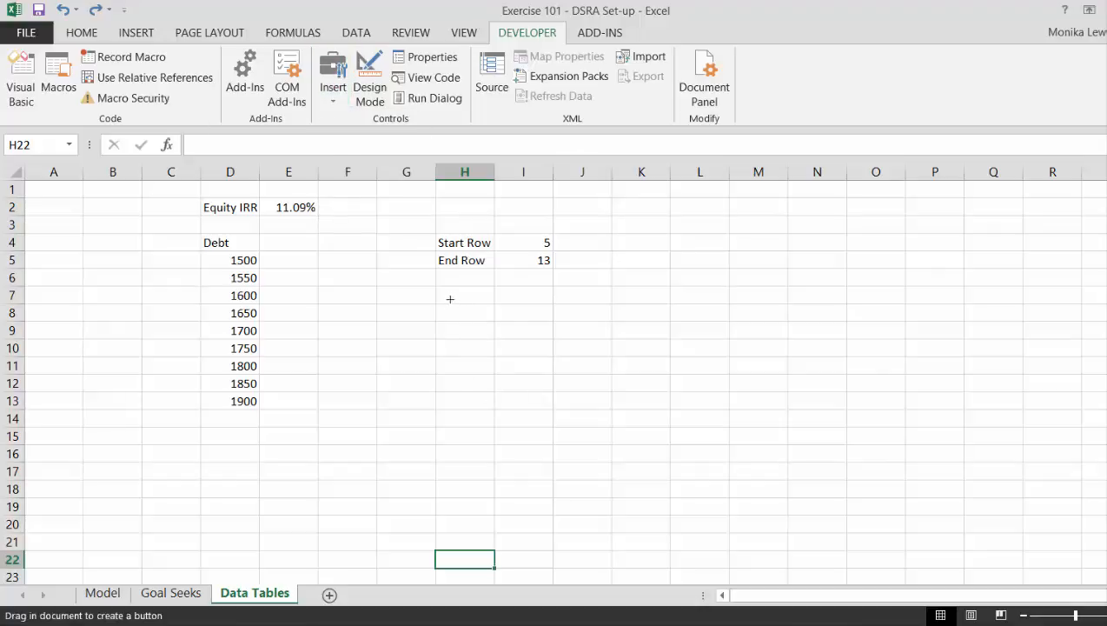
left_click_drag(450, 299, 590, 347)
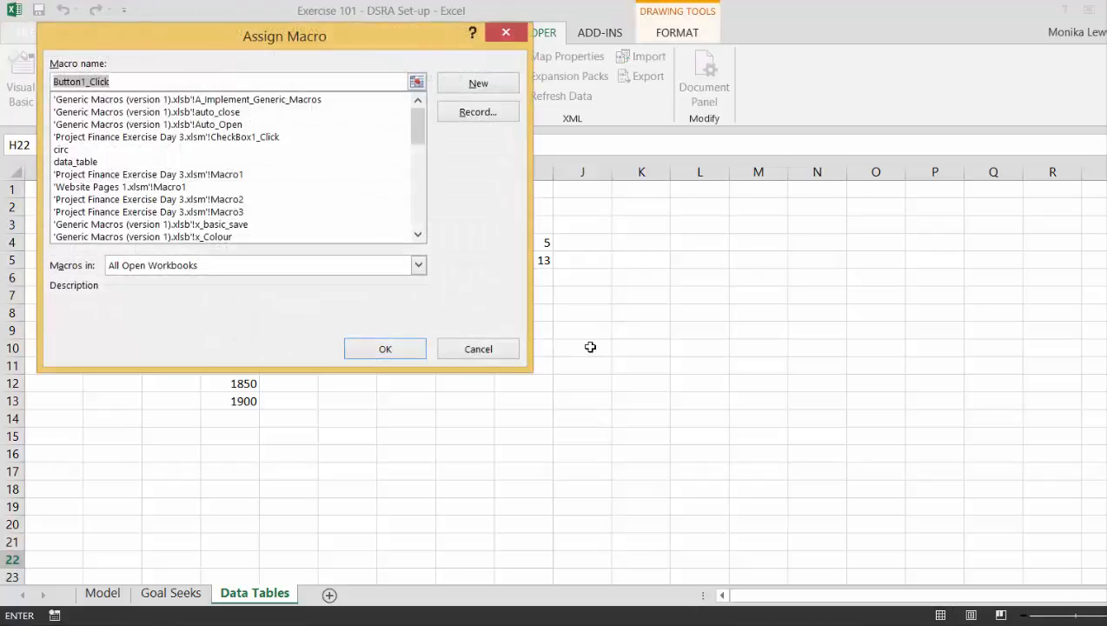
left_click(80, 162)
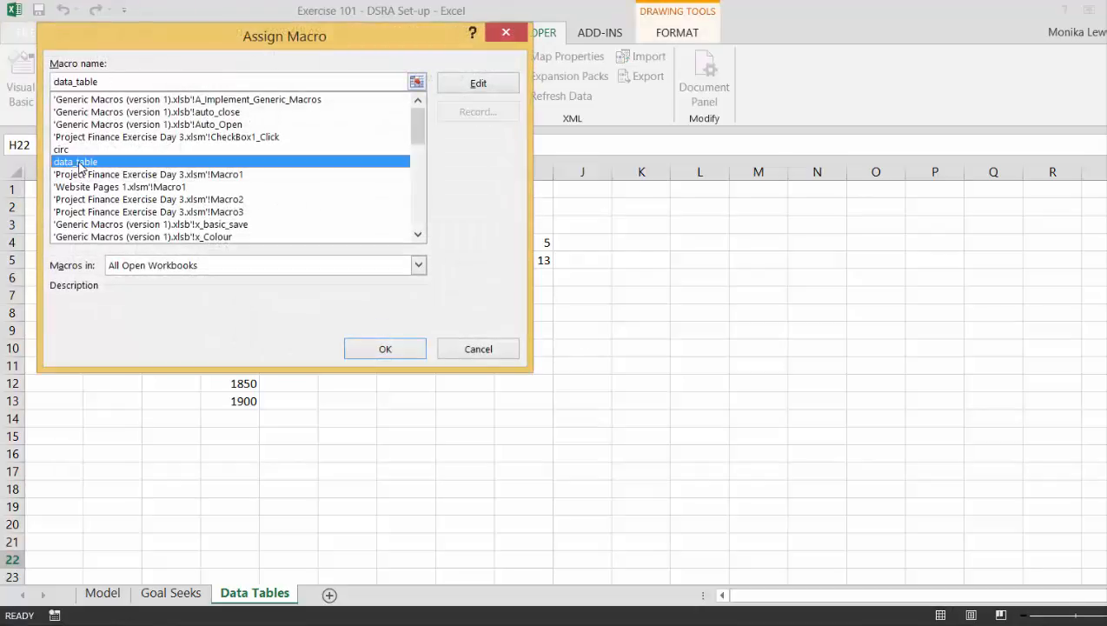
left_click(381, 349)
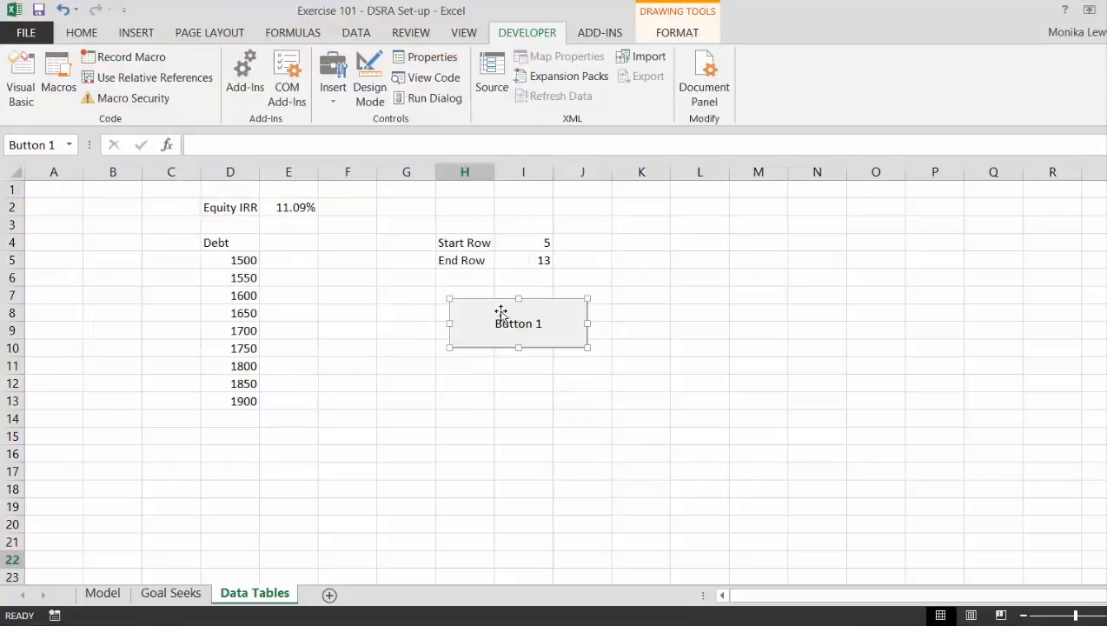
Change the form button's caption to Data Table.
left_click(542, 323)
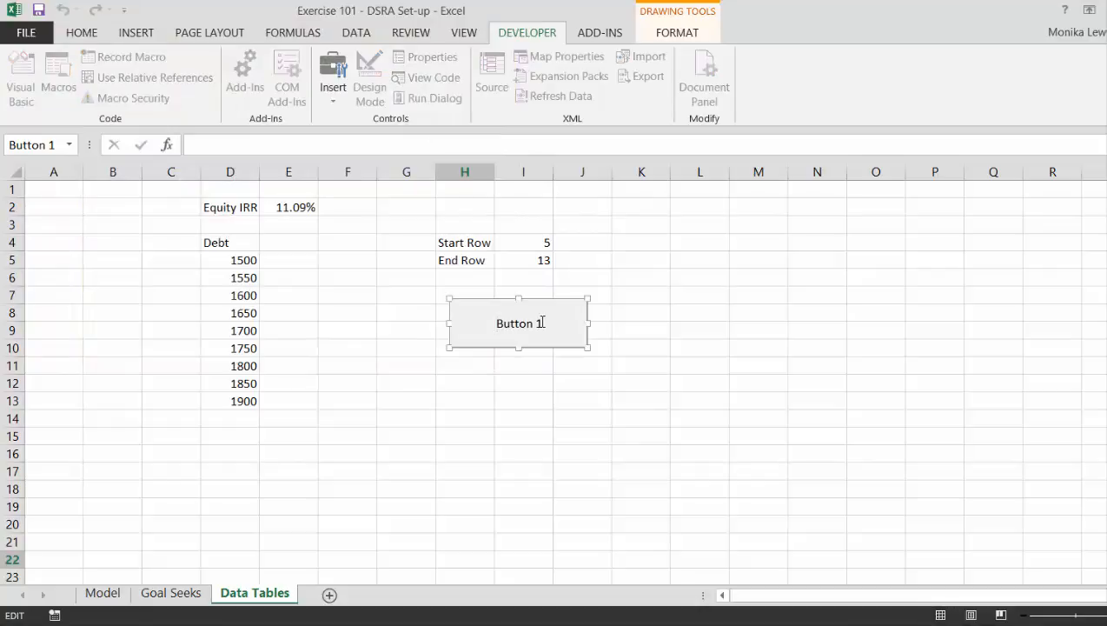
key("Delete")
key("Delete")
key("Delete")
key("Delete")
key("Delete")
key("Delete")
key("Delete")
type("Data TAb")
key("BackSpace")
key("BackSpace")
type("able")
left_click(476, 430)
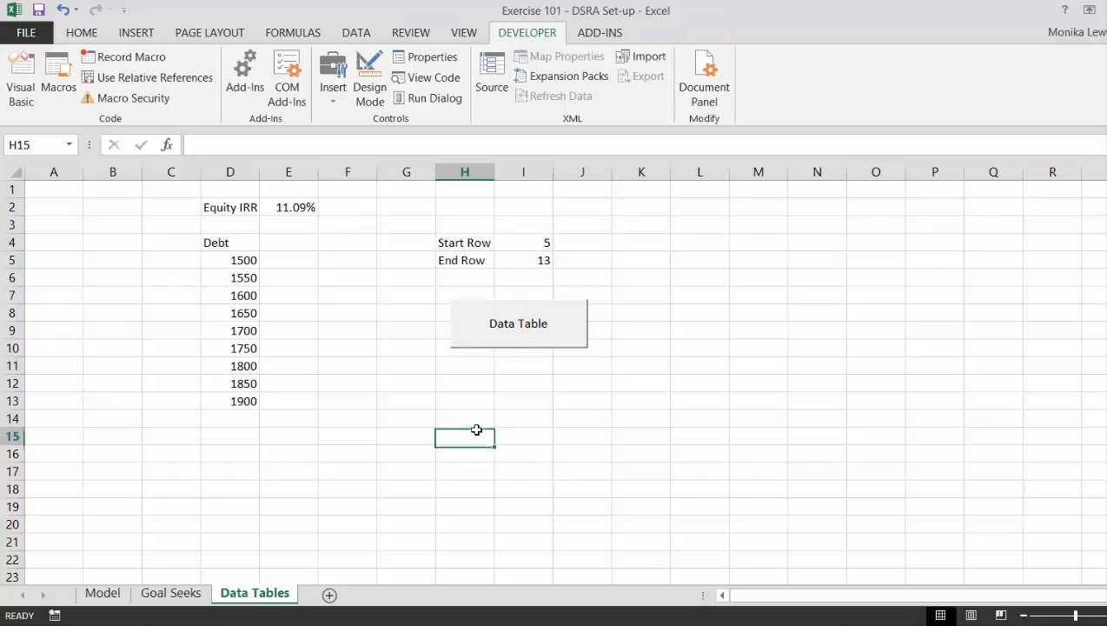
Format the debt amounts in D5:D13 with thousands separators and two decimal places.
left_click(210, 272)
left_click(209, 267)
key("ctrl+shift+Down")
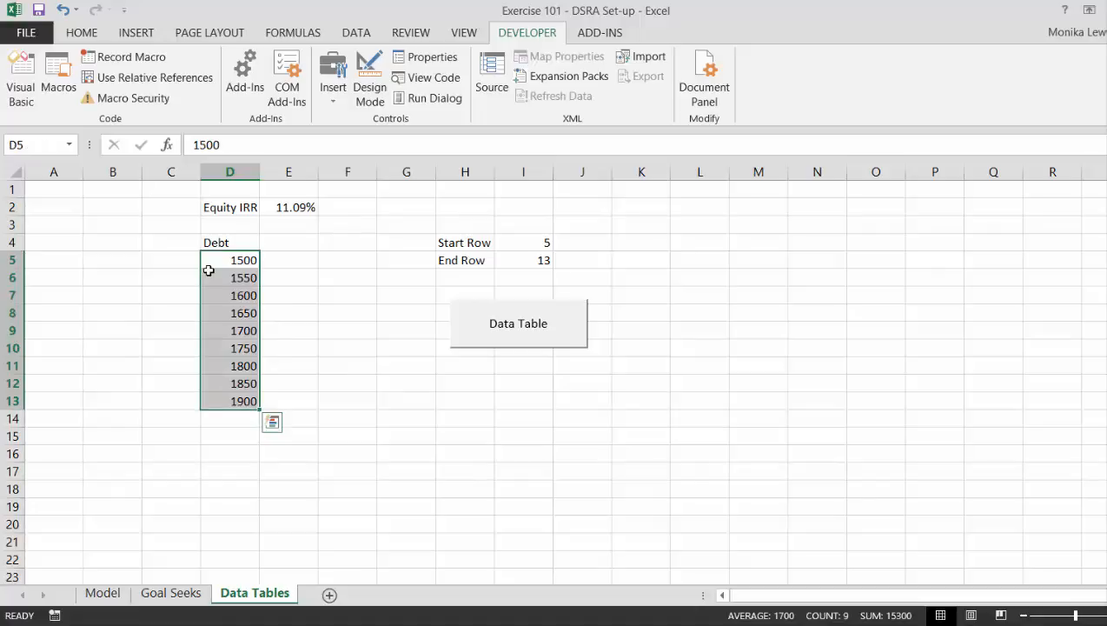
key("ctrl+shift+1")
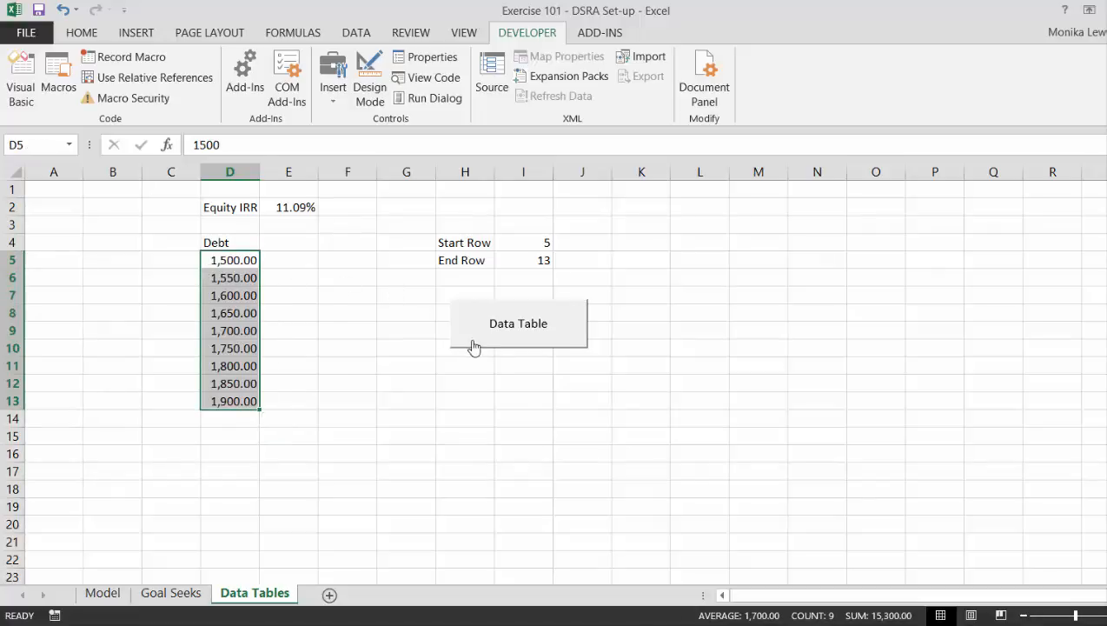
Open the button's data_table macro code and add begin_debt = Range("debt") on its own line above the For loop.
right_click(471, 343)
left_click(521, 489)
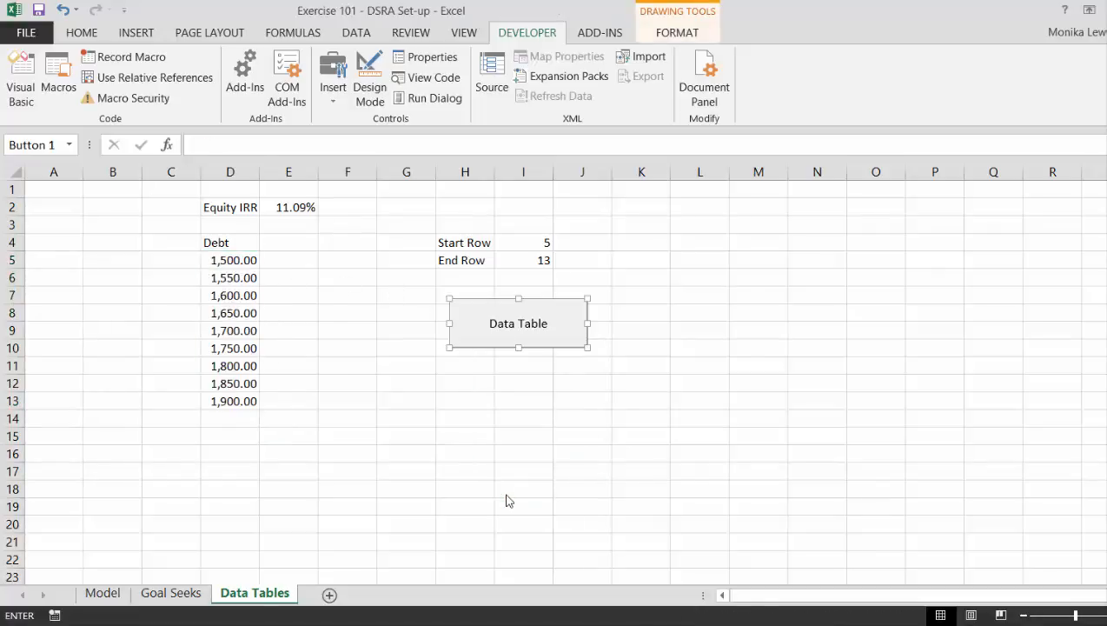
left_click(699, 341)
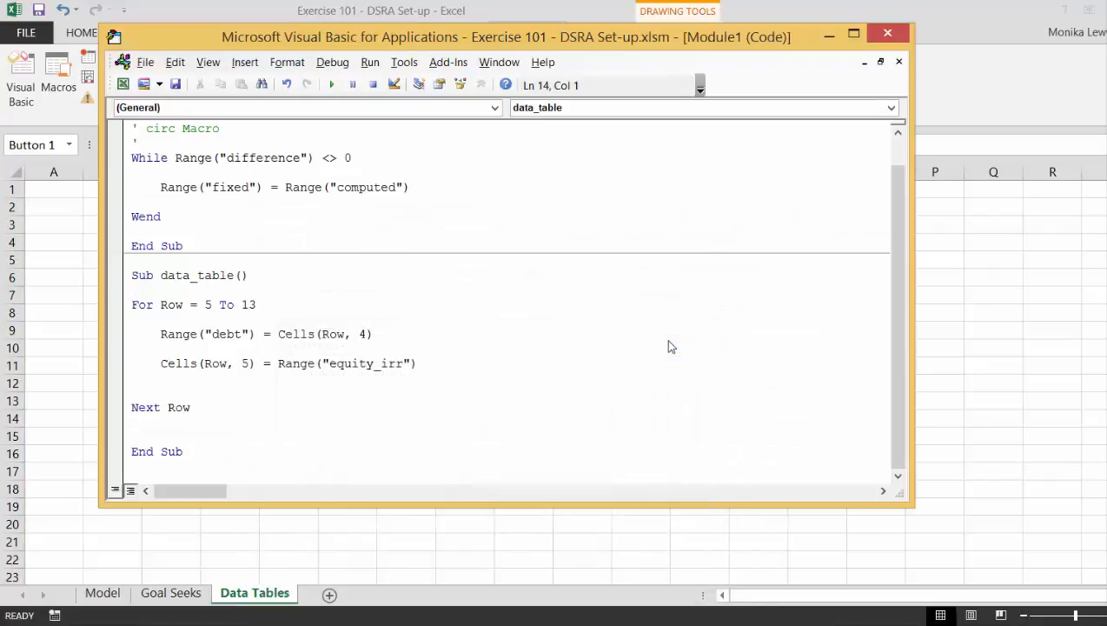
key("Down")
key("Down")
key("Up")
key("Up")
key("Return")
type("beg")
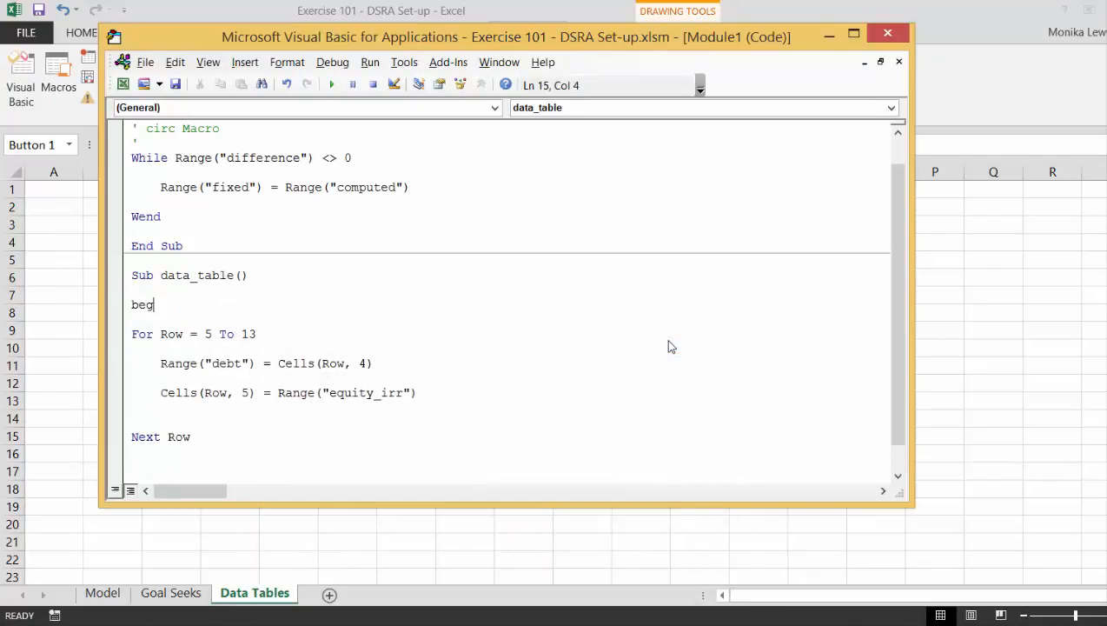
type("in_debt = range(\"debt")
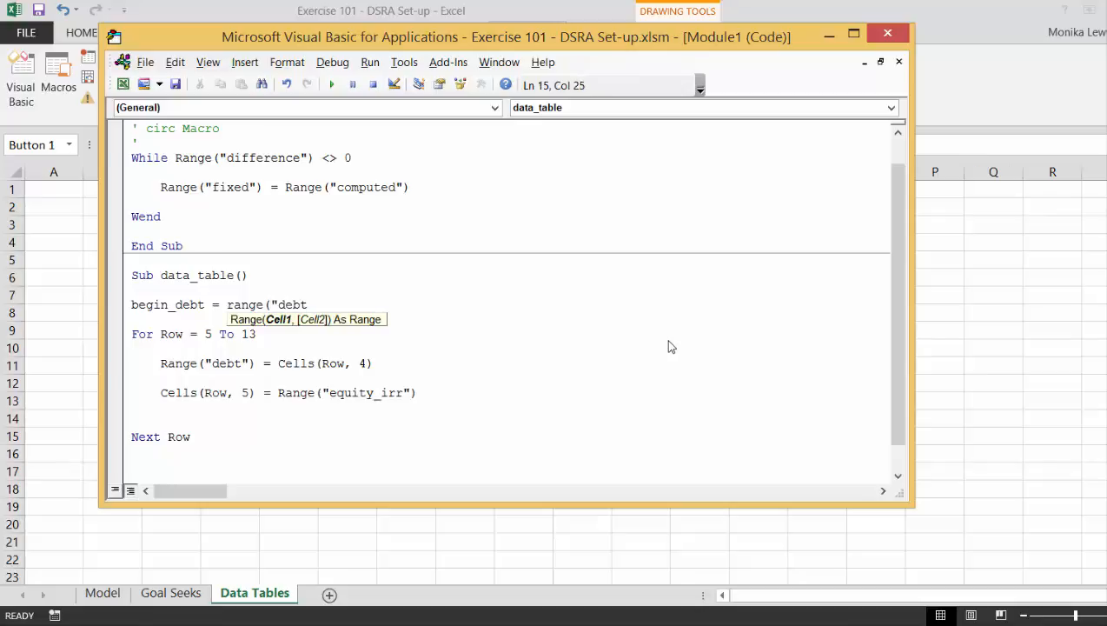
type("\")")
Add Range("debt") = begin_debt below Next Row so the macro restores the original debt amount.
key("Down")
key("Down")
key("Down")
key("Down")
key("Down")
key("Tab")
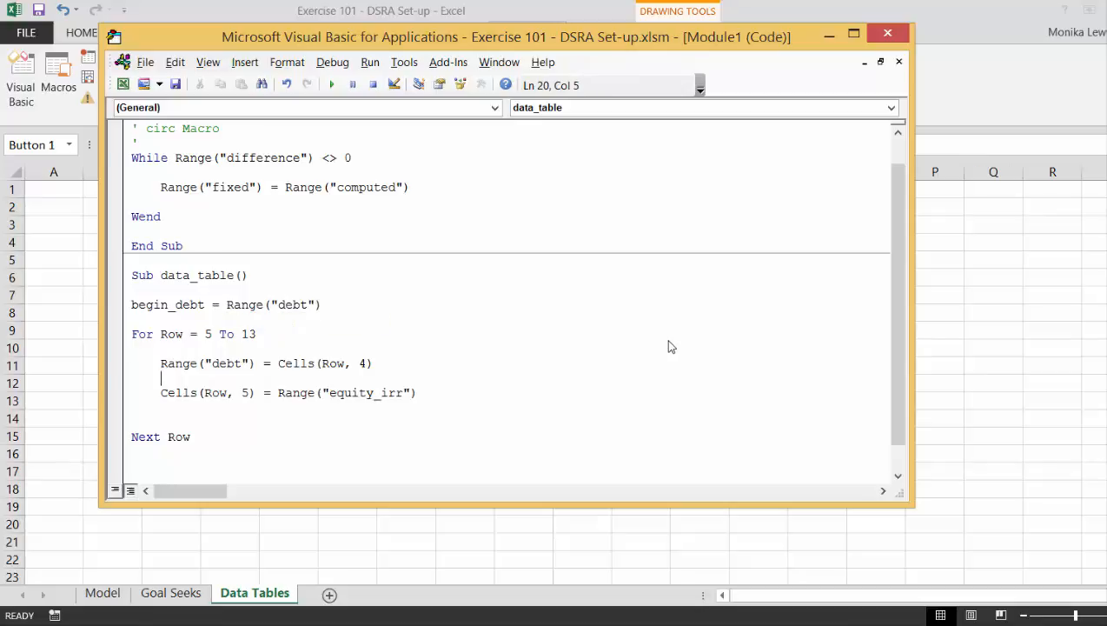
key("Down")
key("Down")
key("Down")
key("Down")
key("Down")
key("Return")
type("range(\"")
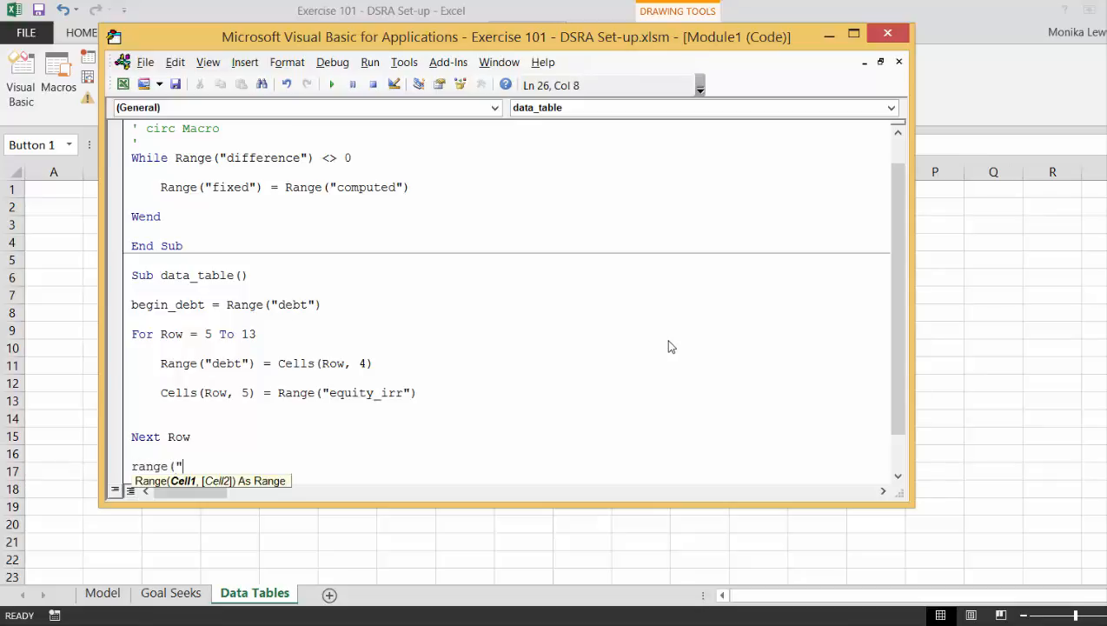
type("debt\") = begi")
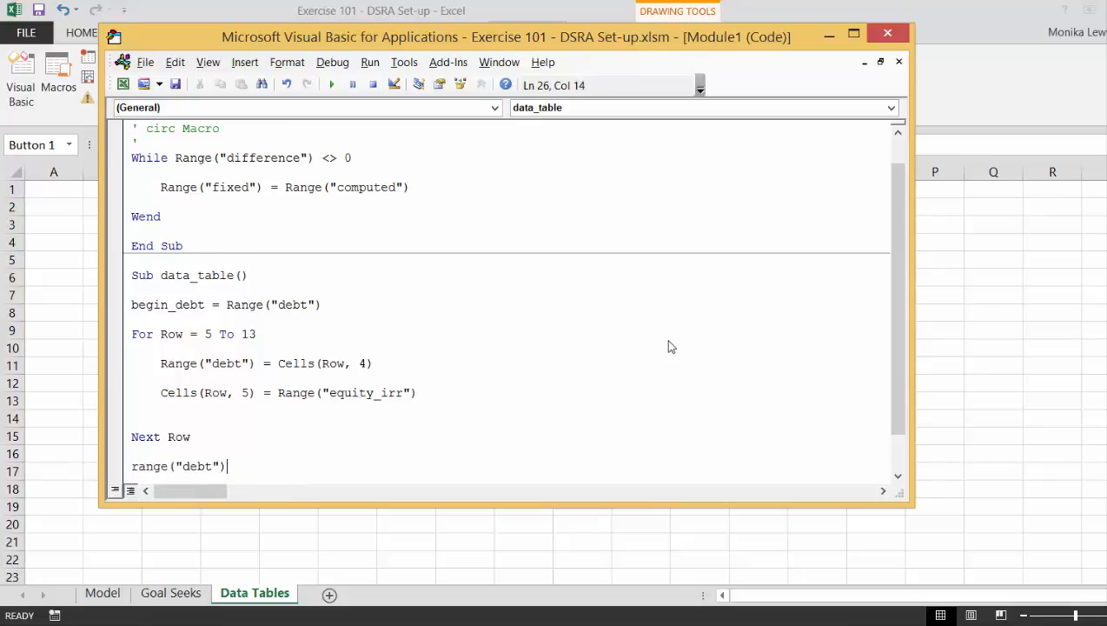
type("n_debt")
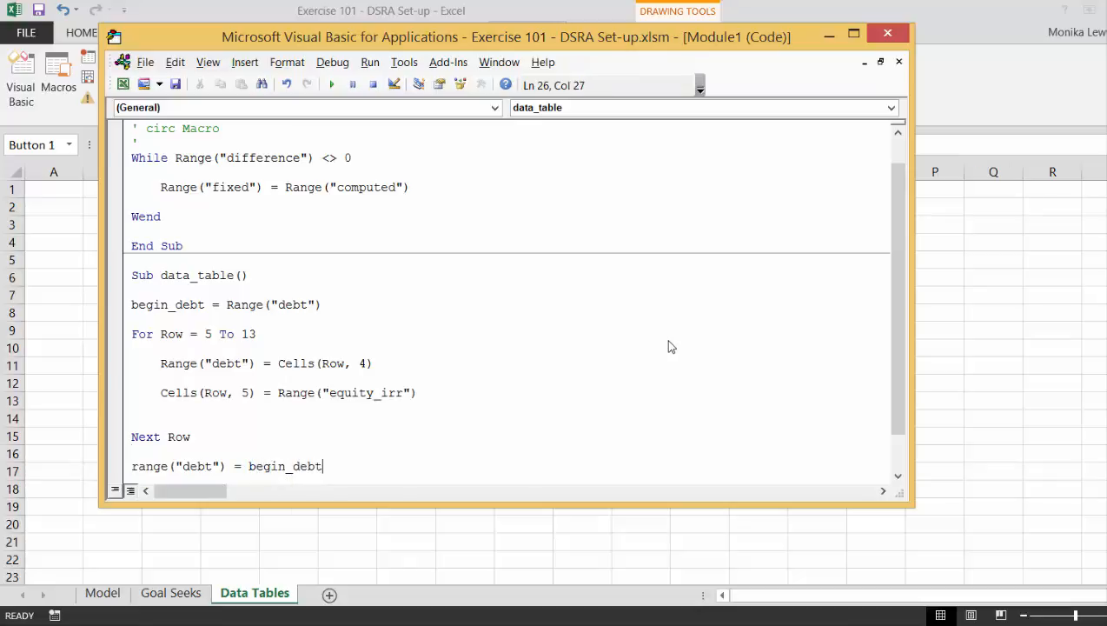
key("Up")
Insert a call to circ between the debt and equity_irr statements inside the loop.
left_click(392, 372)
key("Return")
key("Up")
key("Return")
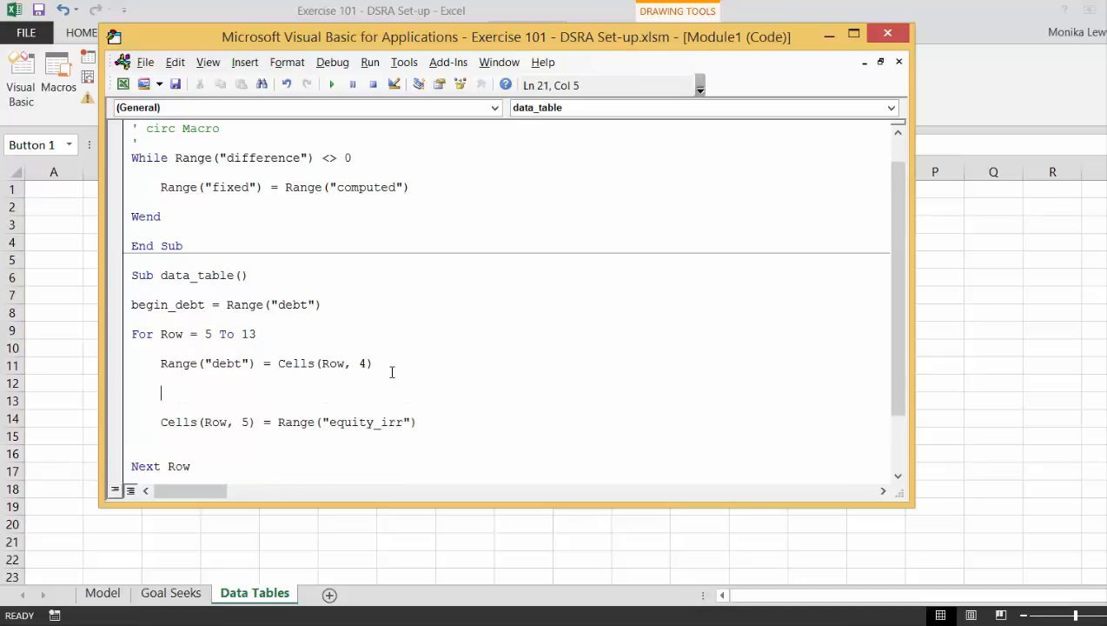
type("circ")
Remove the blank lines between the statements from For Row to Next Row.
key("Up")
key("Up")
key("Up")
key("Up")
key("Down")
key("BackSpace")
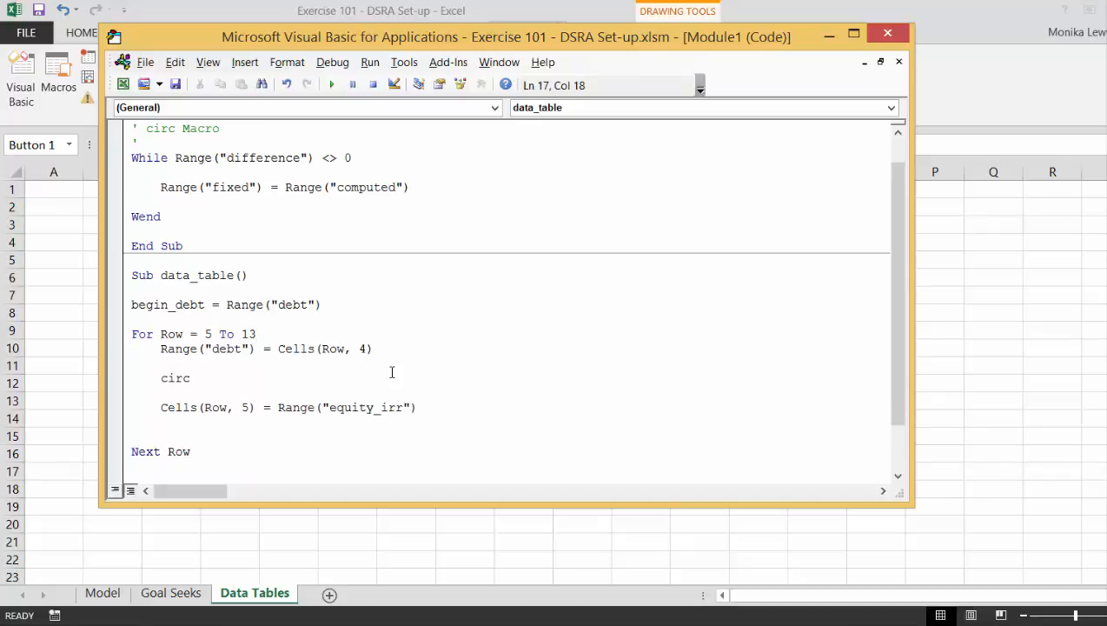
key("Down")
key("Down")
key("Home")
key("BackSpace")
key("Down")
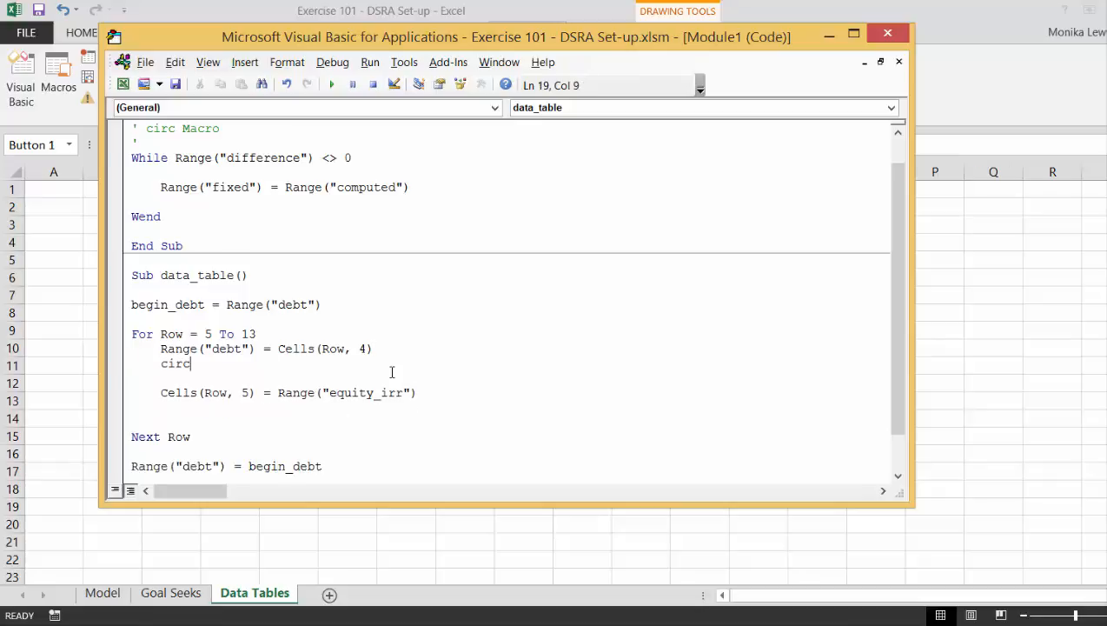
key("Down")
key("Home")
key("BackSpace")
key("Down")
key("Down")
key("Home")
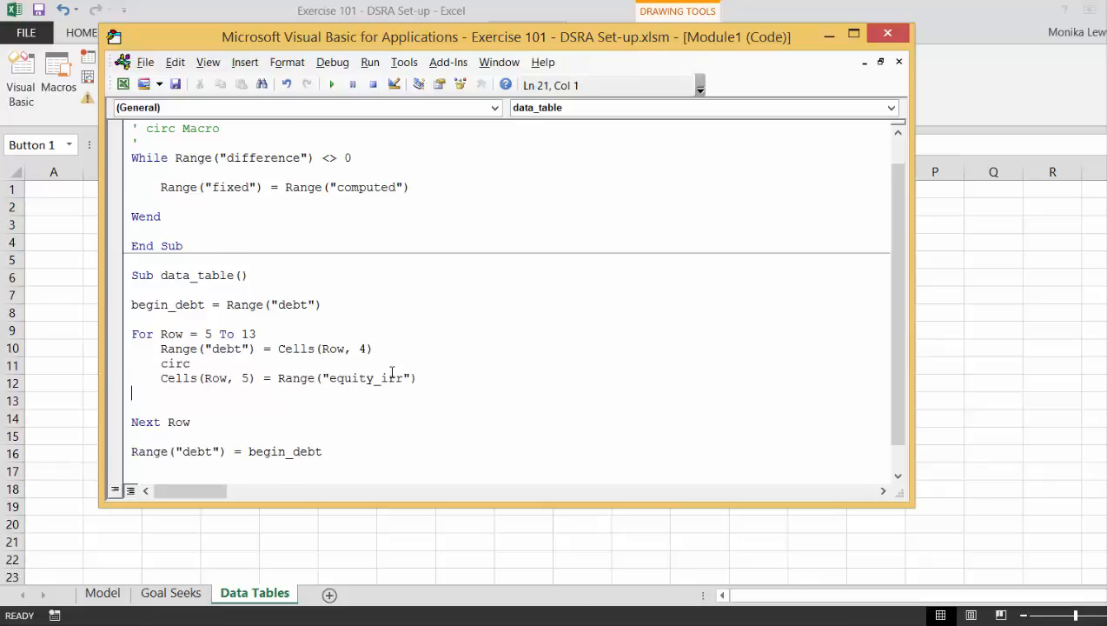
key("BackSpace")
key("Down")
key("BackSpace")
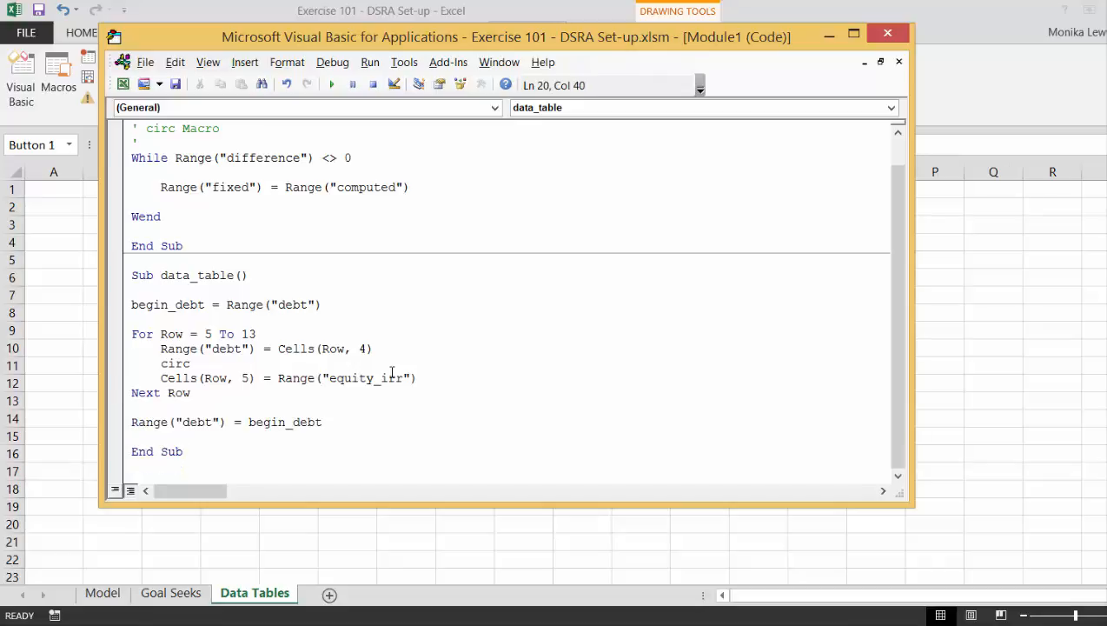
Enlarge the code window to fit both macros and capture their full code with the Snipping Tool.
key("Down")
key("Down")
key("Up")
key("Up")
key("Up")
key("Up")
key("Up")
key("Up")
key("Up")
key("Up")
key("Up")
key("Up")
key("Up")
key("Up")
key("Up")
key("Up")
key("Up")
key("Up")
key("Up")
key("Up")
key("Up")
key("Up")
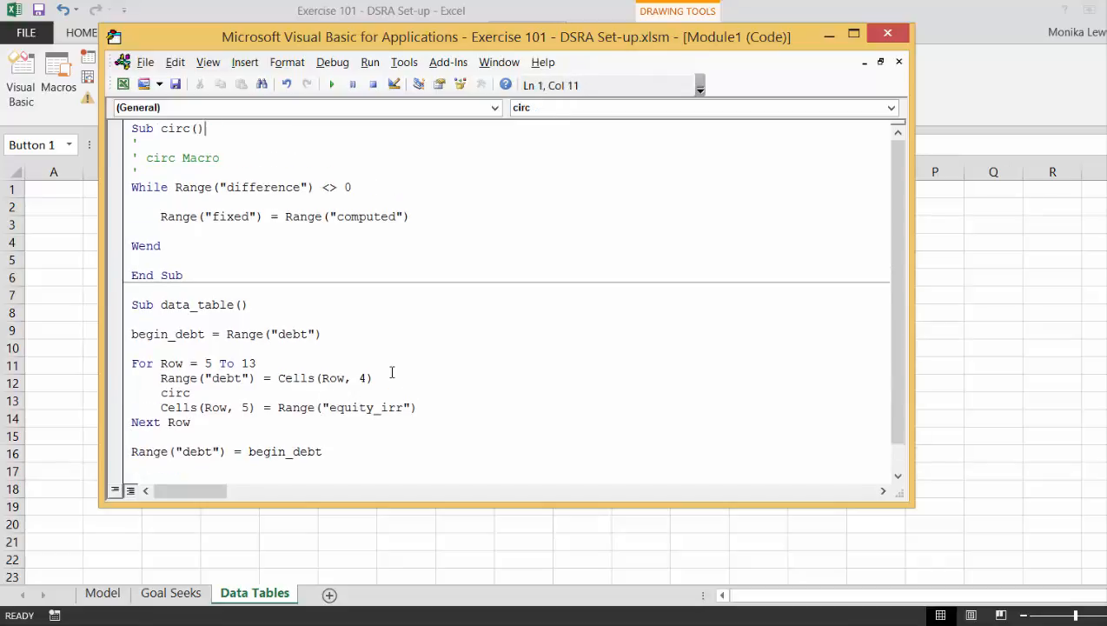
key("Down")
left_click_drag(907, 497, 909, 539)
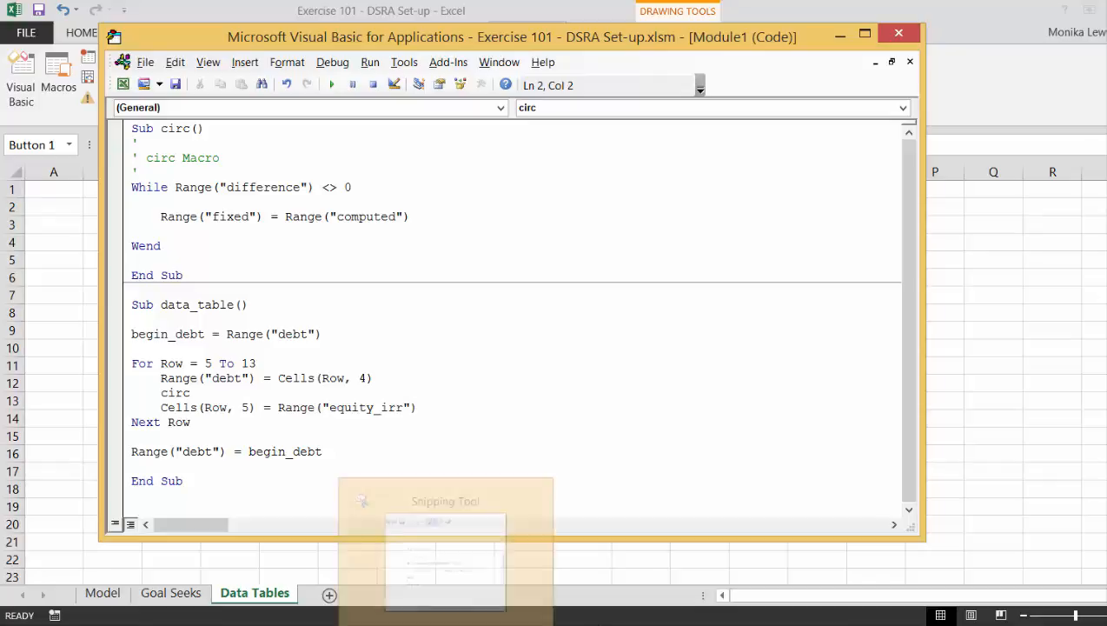
left_click(433, 613)
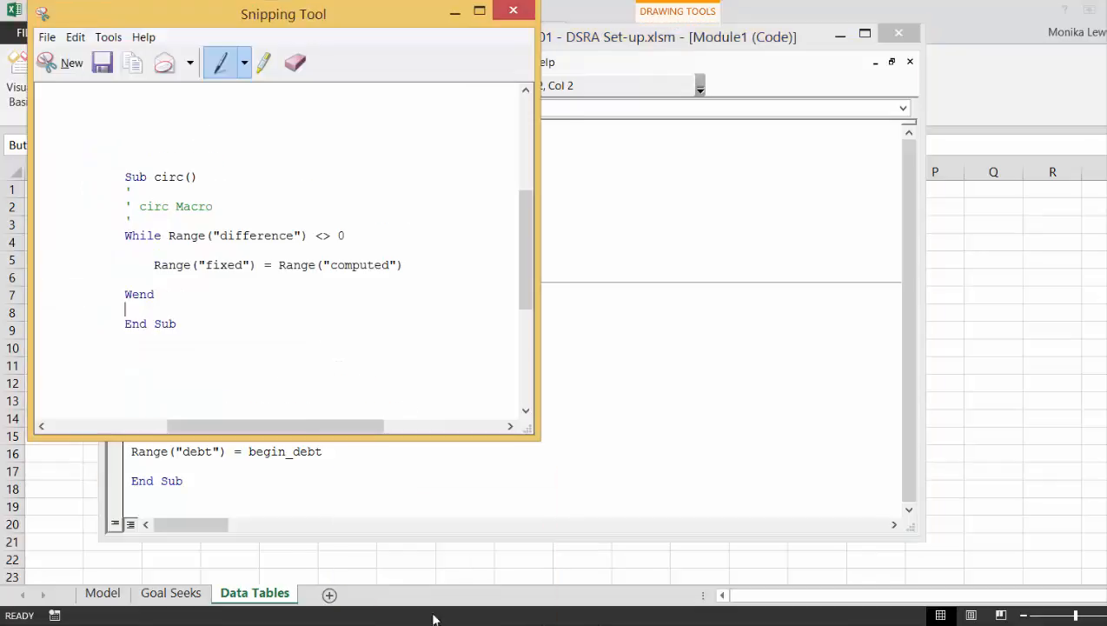
left_click(48, 65)
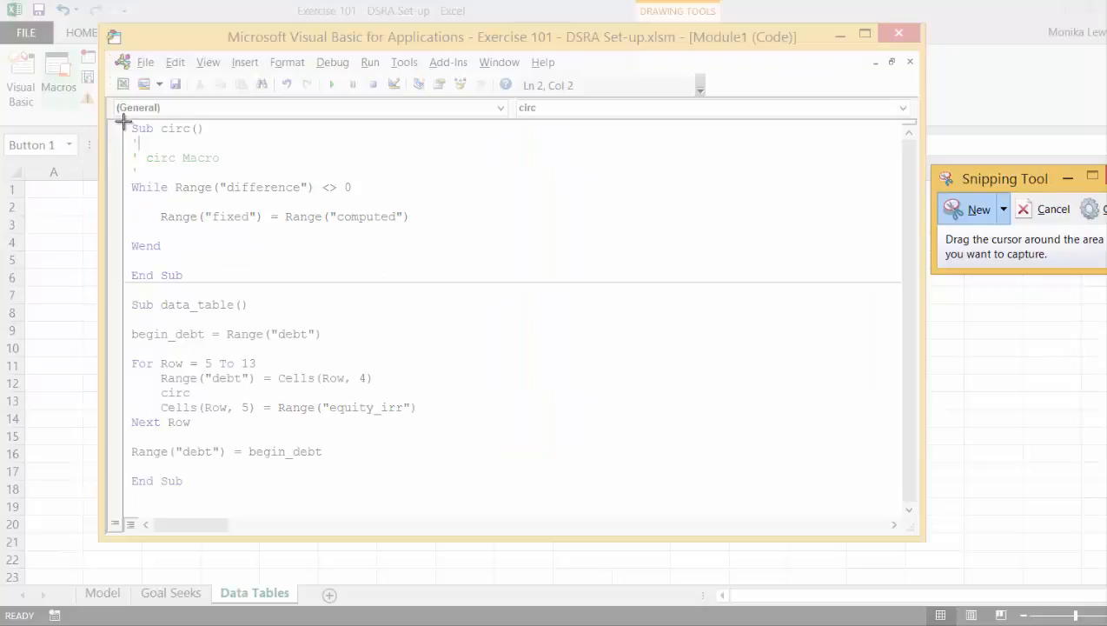
left_click_drag(124, 122, 484, 495)
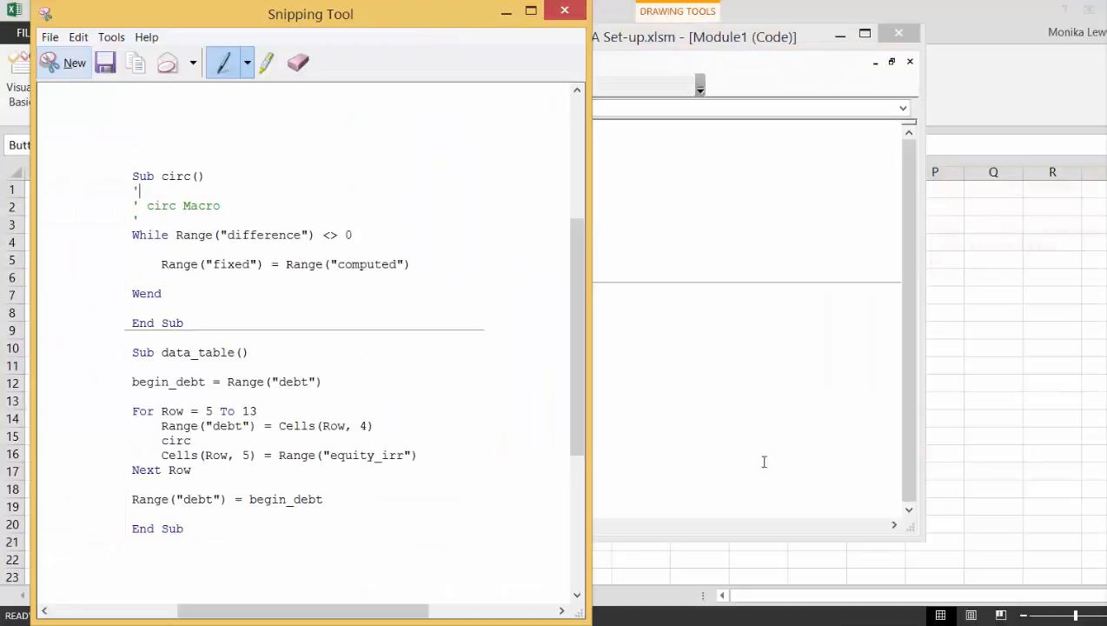
Paste the code snip onto the Data Tables sheet beside the button and shrink it to about K3:O16.
left_click(982, 370)
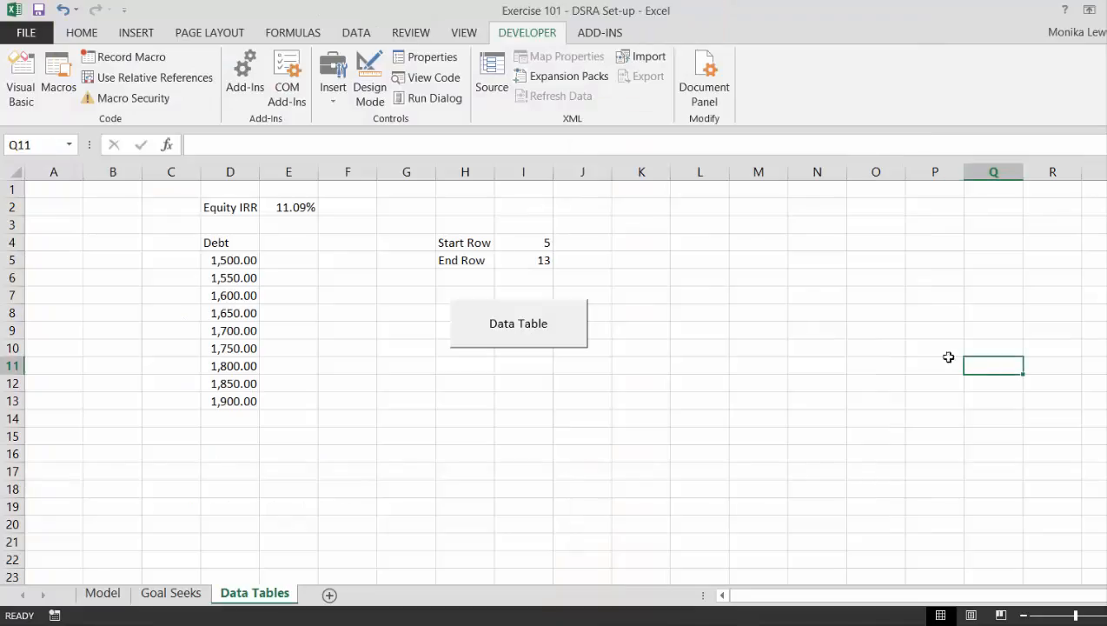
left_click(695, 217)
key("ctrl+v")
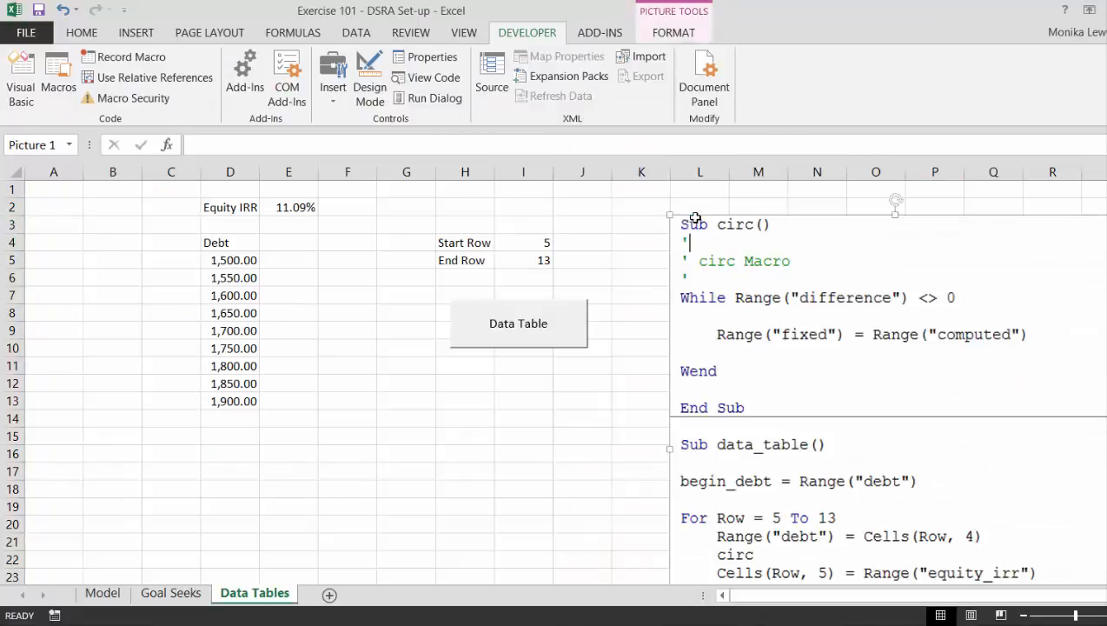
left_click_drag(670, 214, 670, 250)
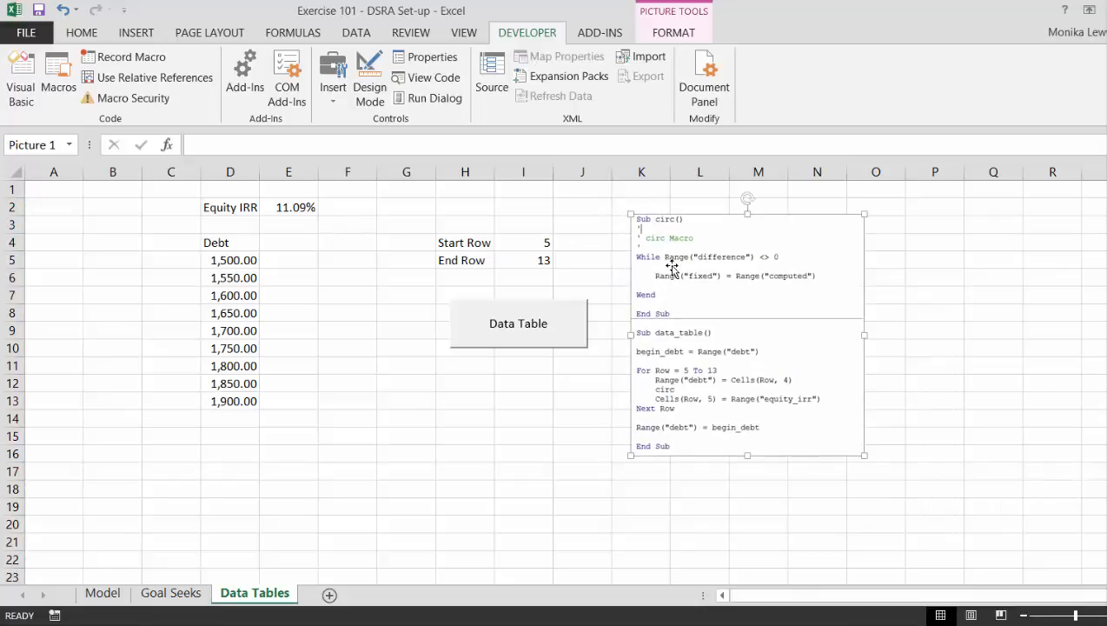
left_click(614, 467)
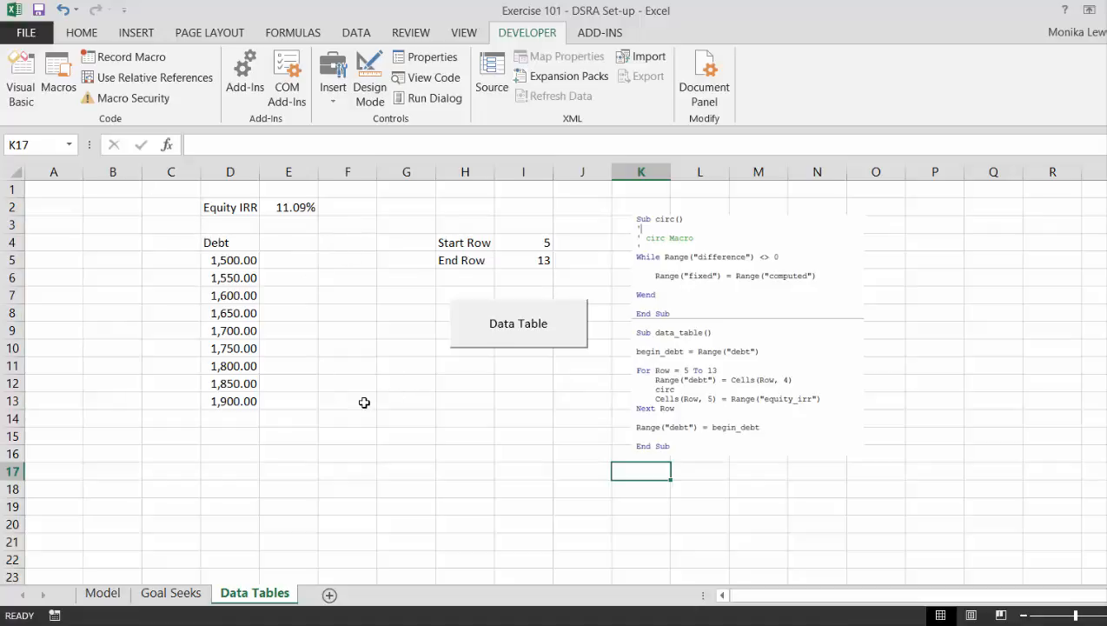
Open the circ macro for editing and replace the empty comment line above the While statement with iter = 1.
left_click(513, 340)
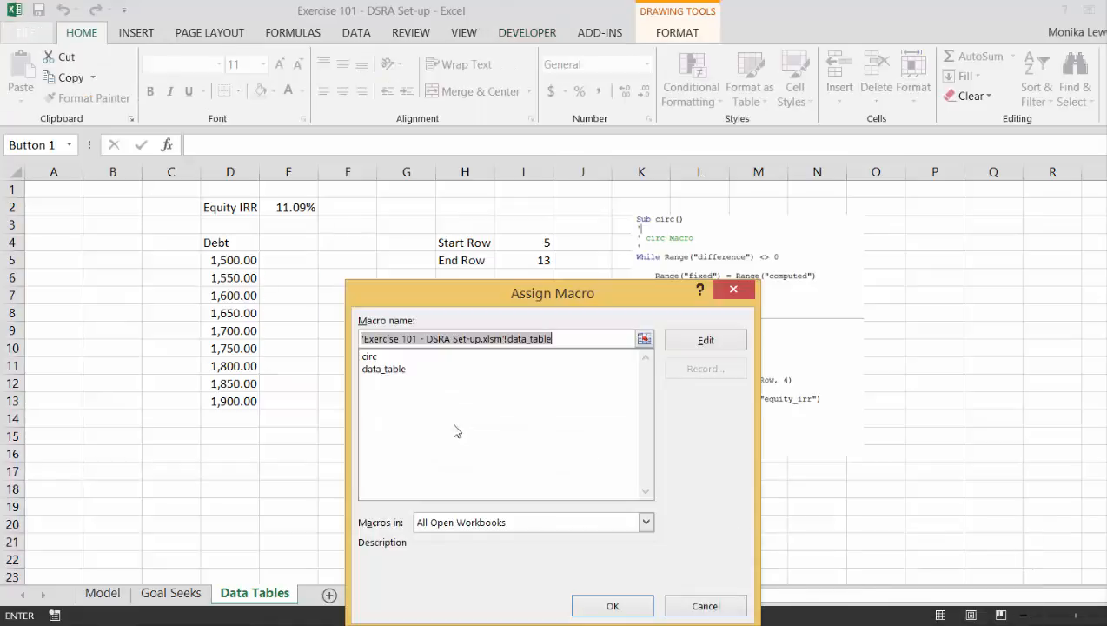
left_click(370, 357)
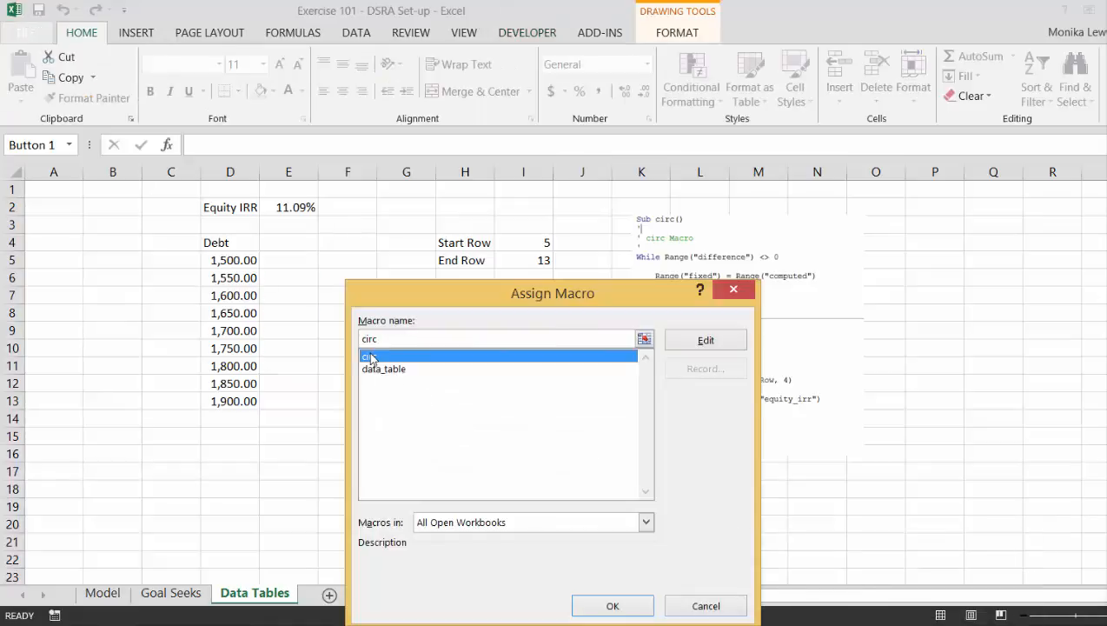
left_click(717, 344)
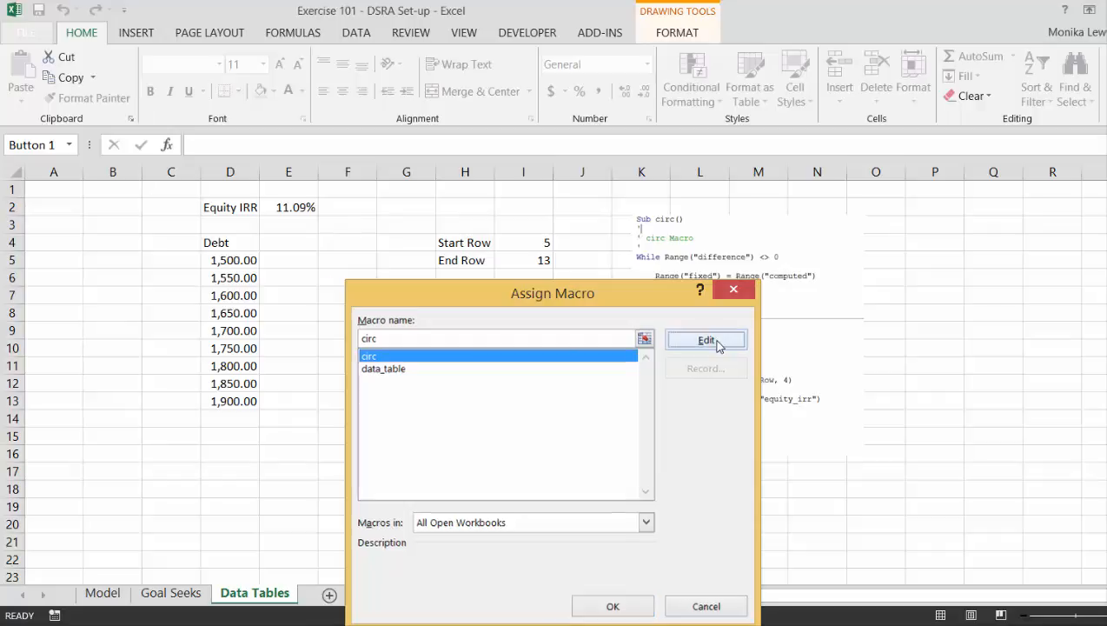
key("Down")
key("Down")
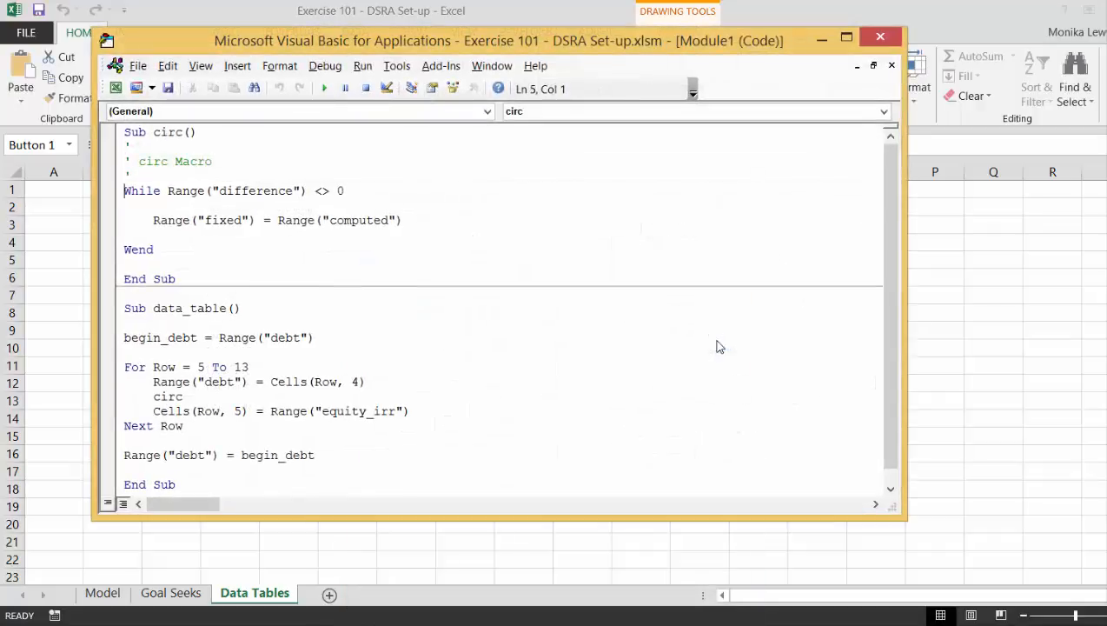
key("Return")
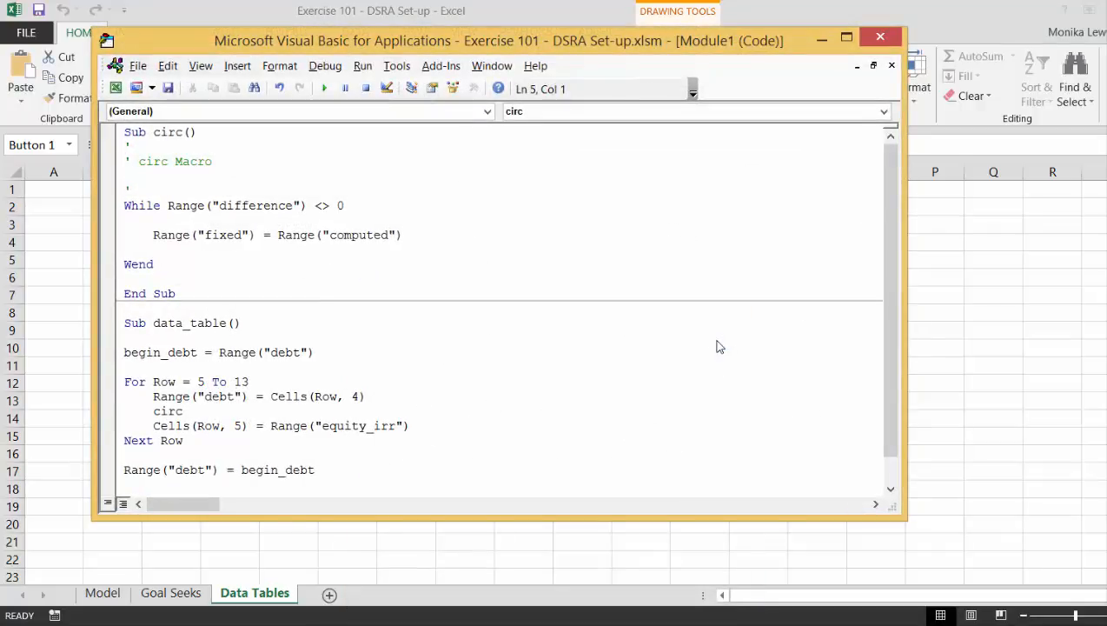
key("Delete")
key("Up")
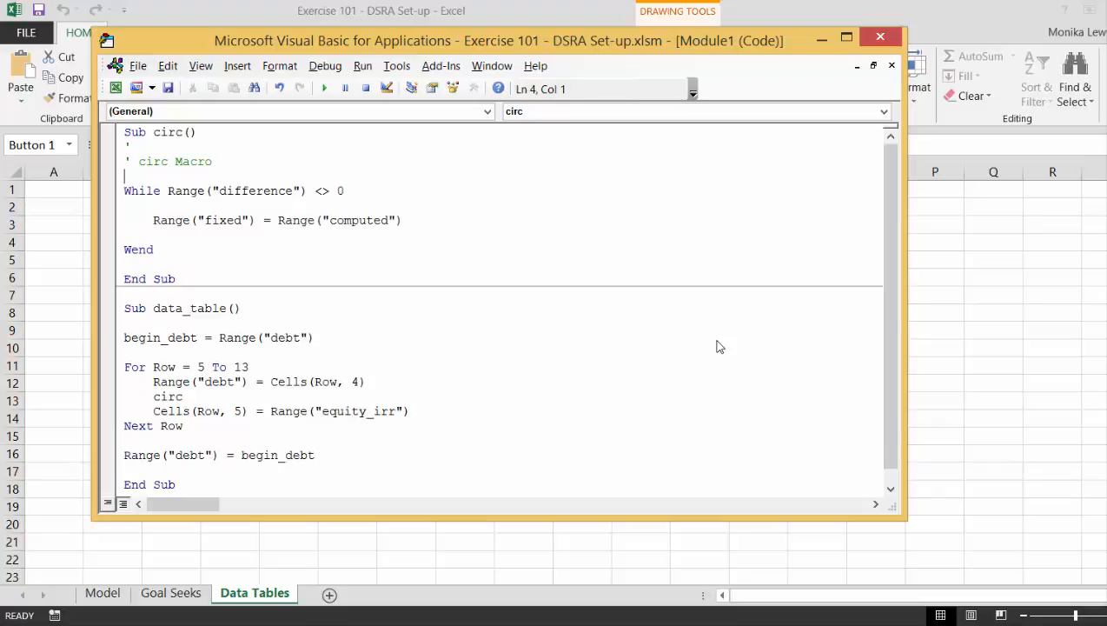
type("iter = 1")
Add iter = iter + 1 as the first indented line inside the While loop.
key("Down")
key("Down")
key("Tab")
type("iter = iter + 1")
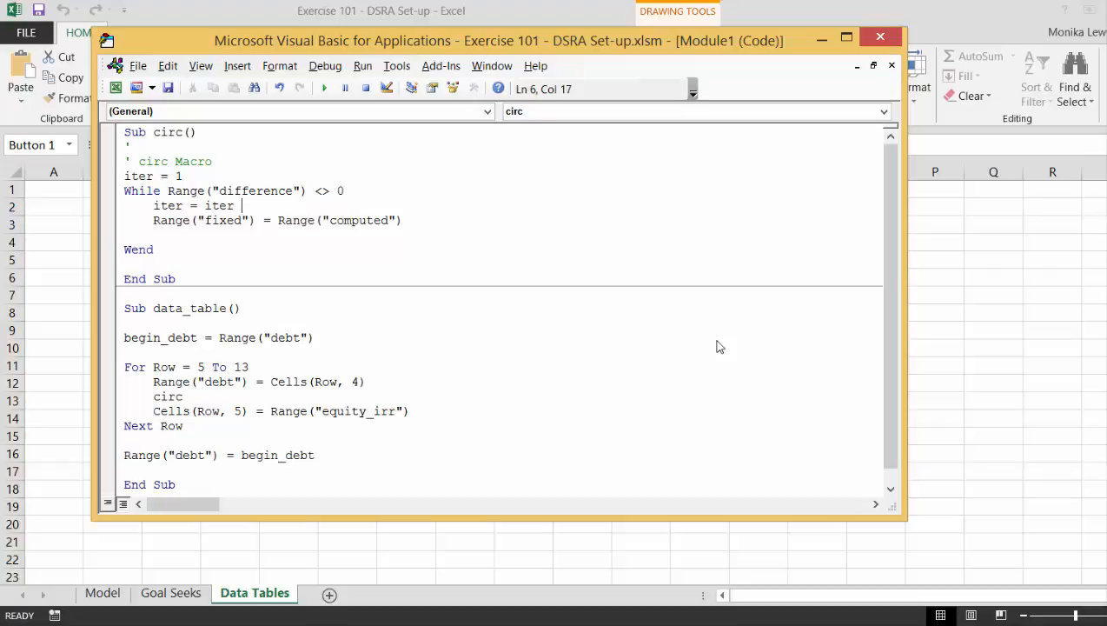
Add the line If iter > 200 Then Exit Sub just above Wend in the circ macro.
key("Down")
key("Down")
key("Tab")
type("if it")
key("BackSpace")
key("BackSpace")
key("BackSpace")
type("iter > 200 then ")
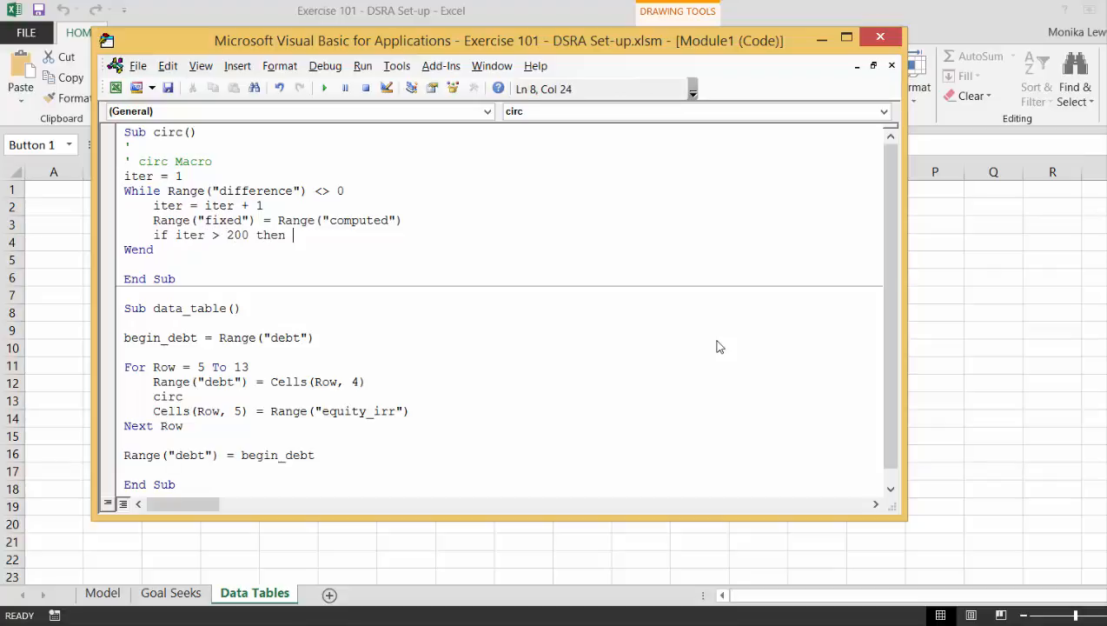
type("exit sub")
key("Up")
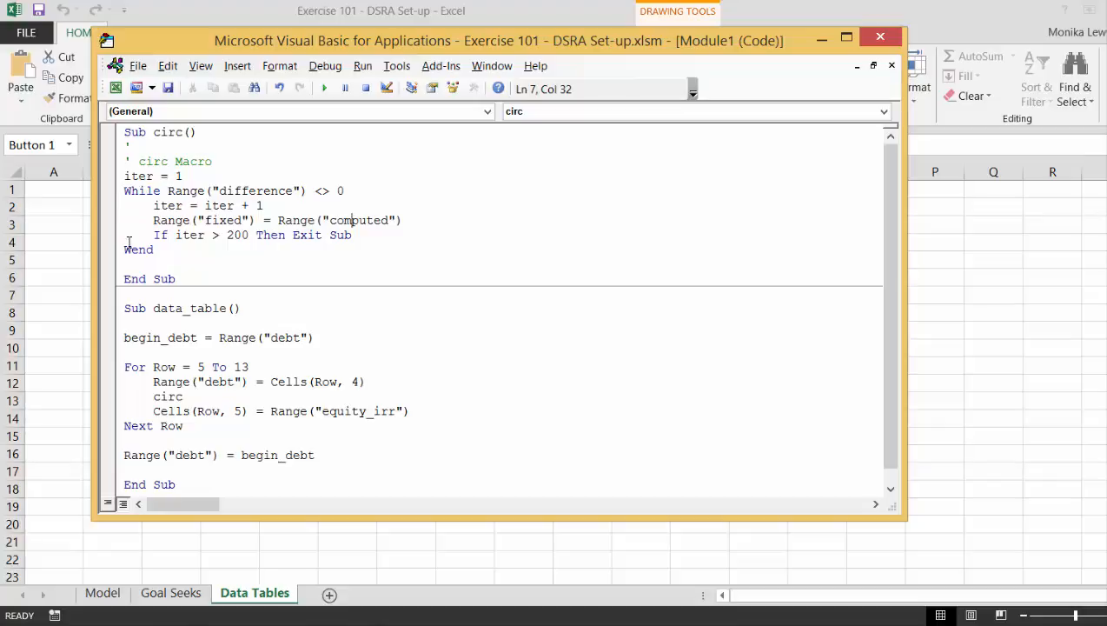
Return to the Data Tables sheet, run the Data Table macro and select its results in E5:E13.
left_click(40, 259)
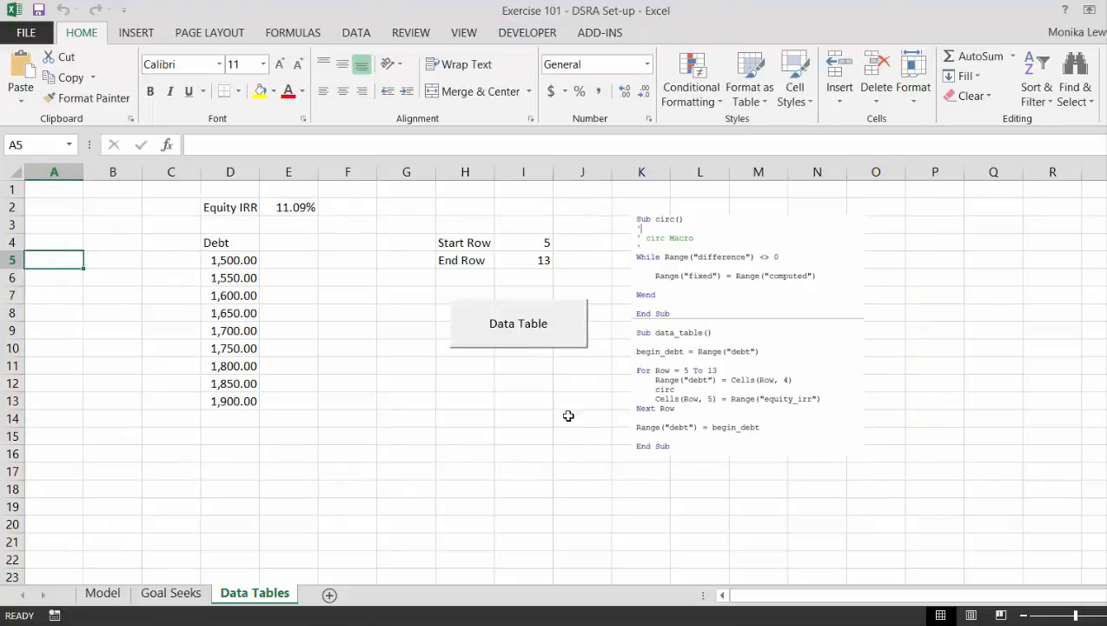
left_click(500, 332)
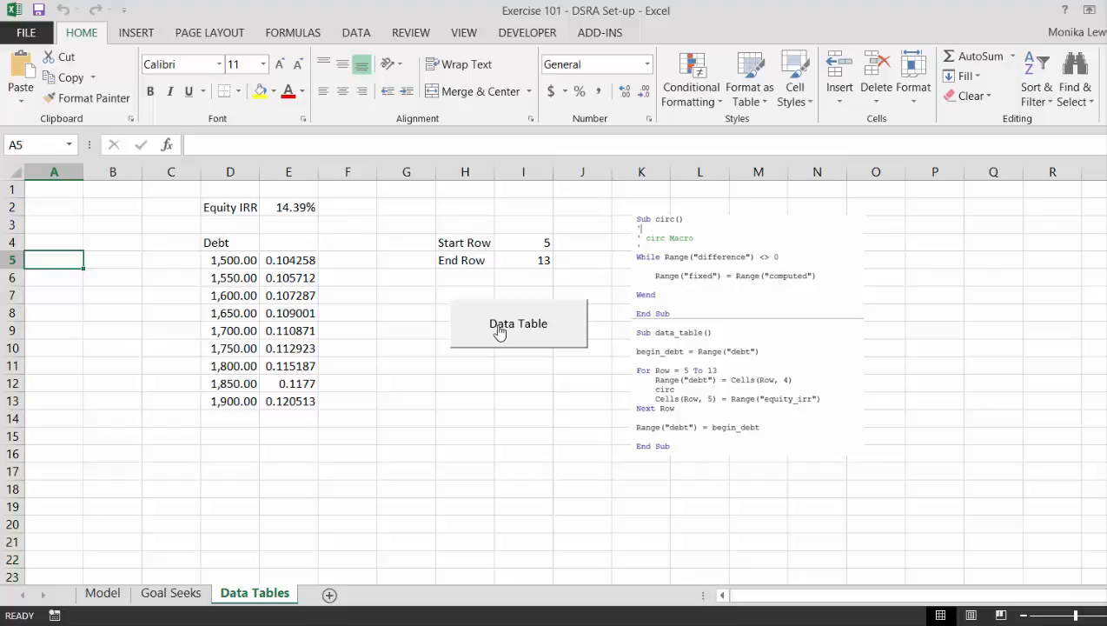
key("Right")
key("Right")
key("Right")
key("Right")
key("shift+Down")
key("shift+Down")
key("shift+Down")
key("shift+Down")
key("shift+Down")
key("shift+Down")
key("shift+Down")
key("shift+Down")
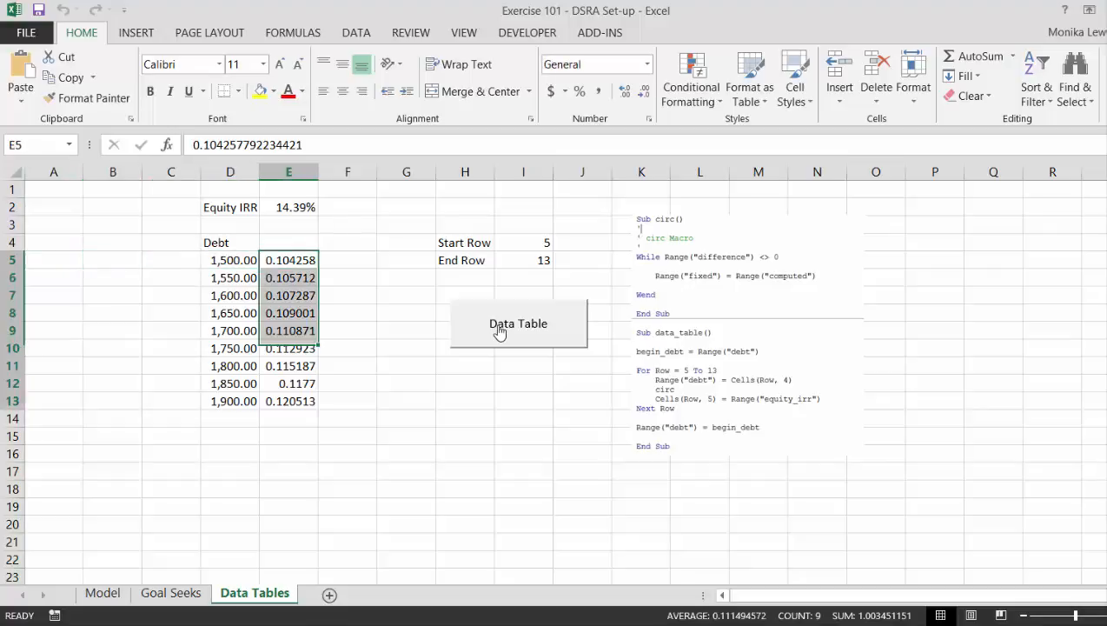
key("ctrl+1")
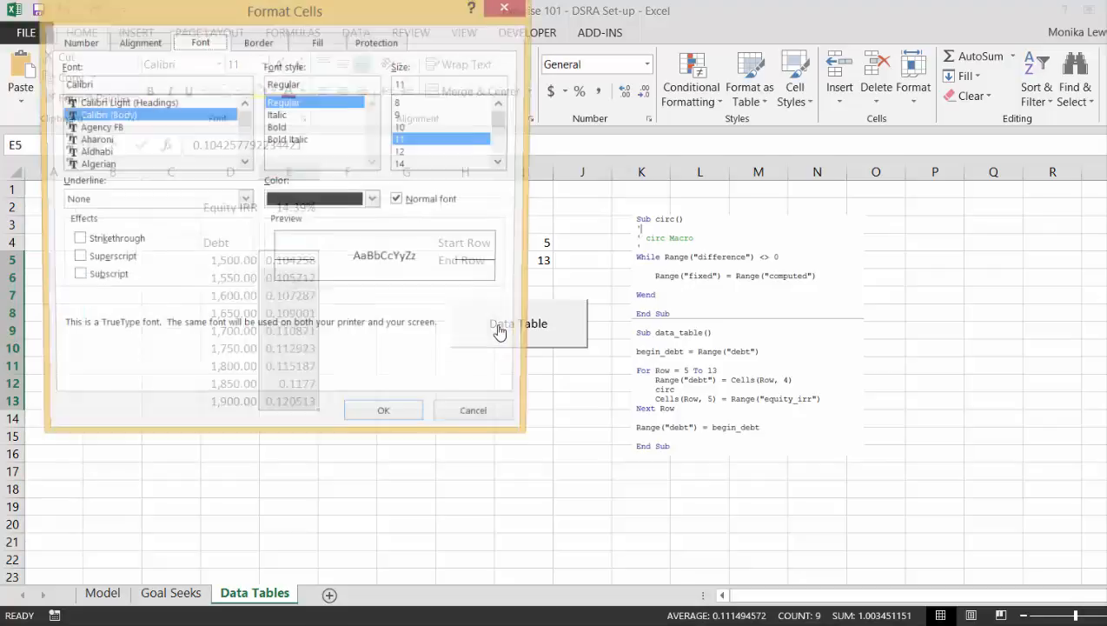
key("Escape")
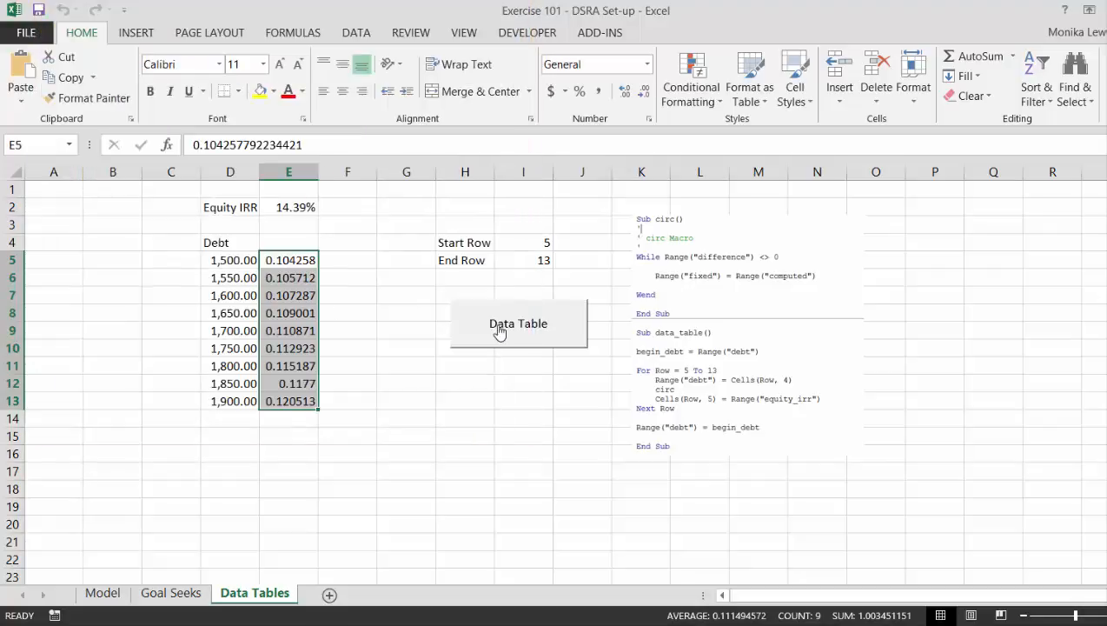
left_click(25, 33)
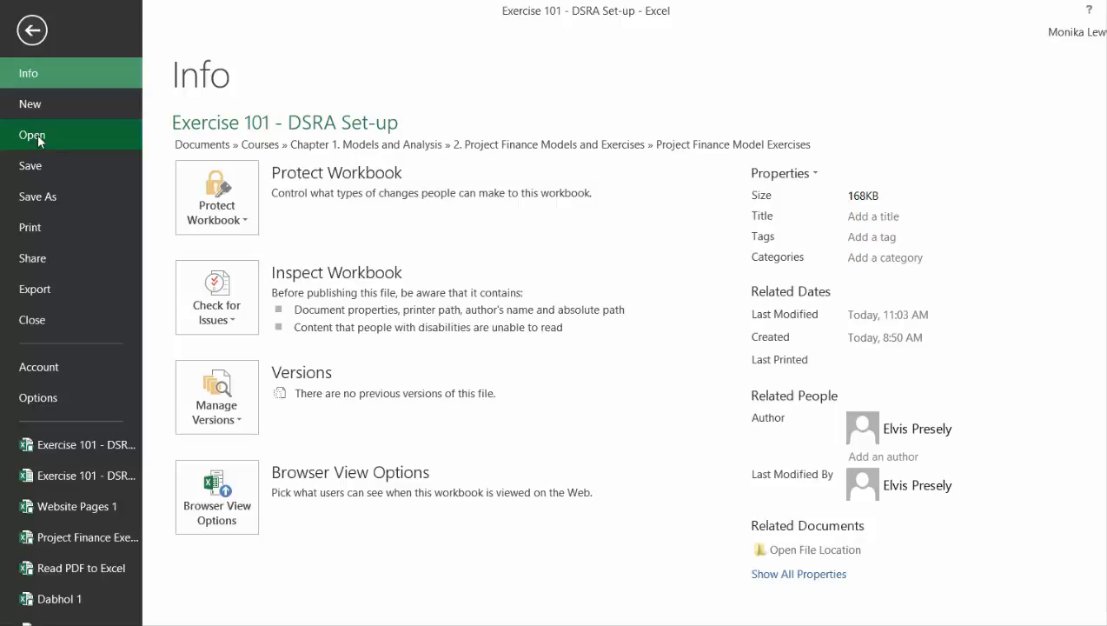
left_click(39, 137)
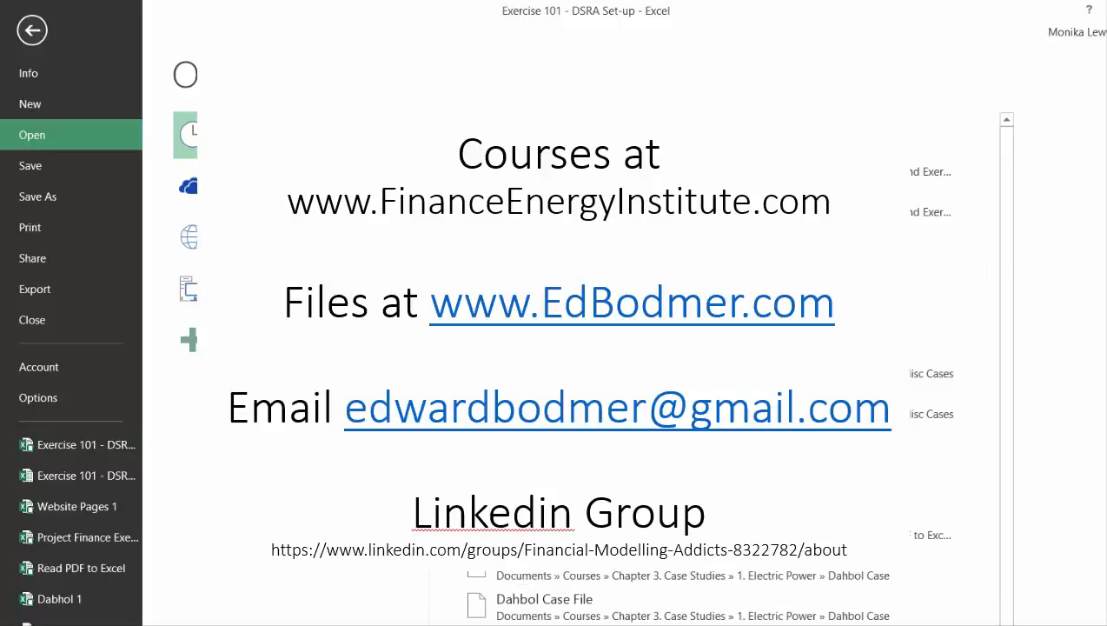
left_click(33, 32)
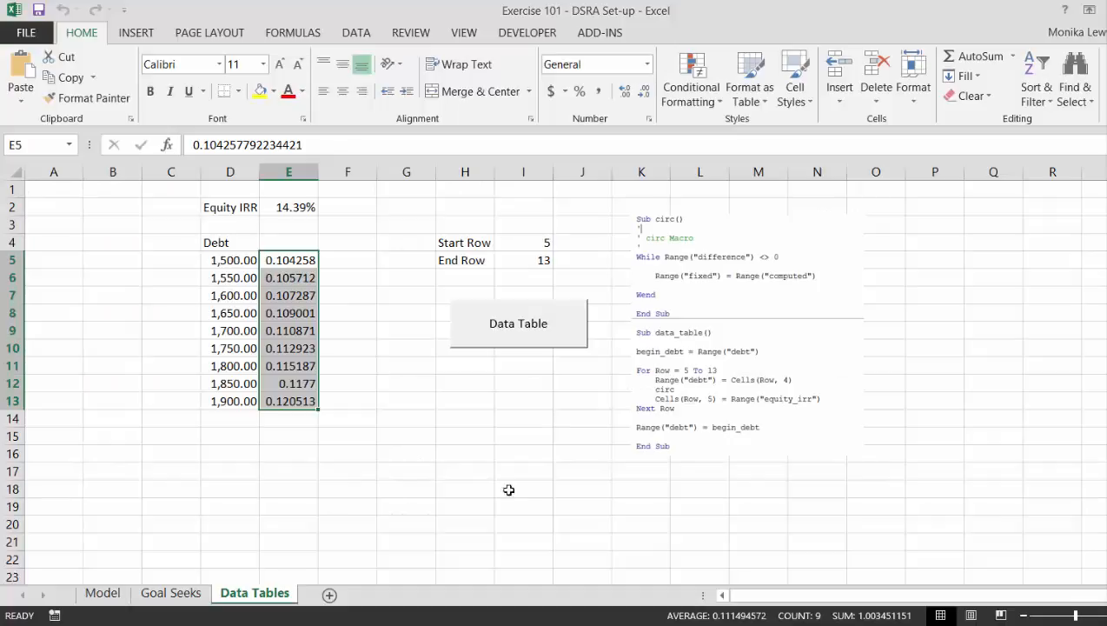
Switch to File Explorer and open the Generic Macros workbook from Courses, Chapter 1. Models and Analysis, 12. Excel Utilities (fm).
key("alt+Tab")
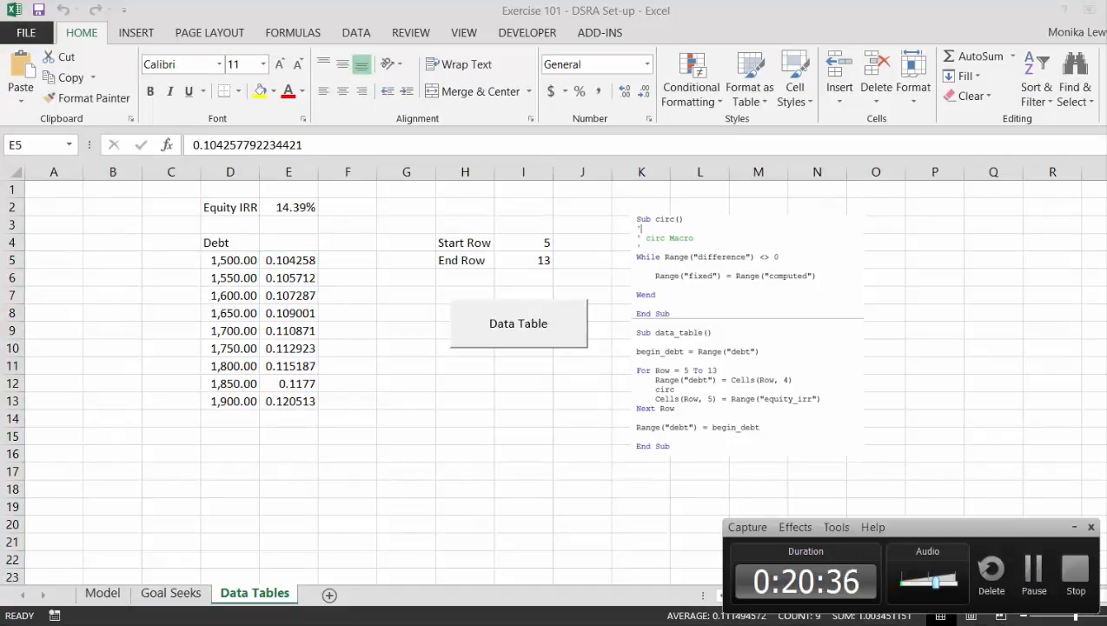
mouse_move(71, 616)
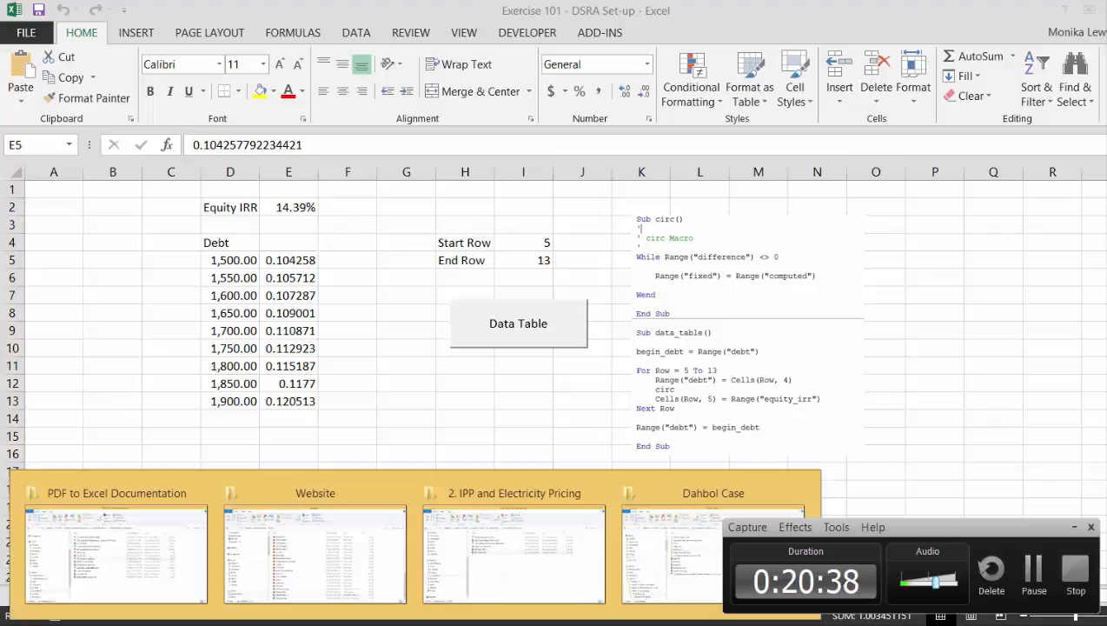
left_click(121, 579)
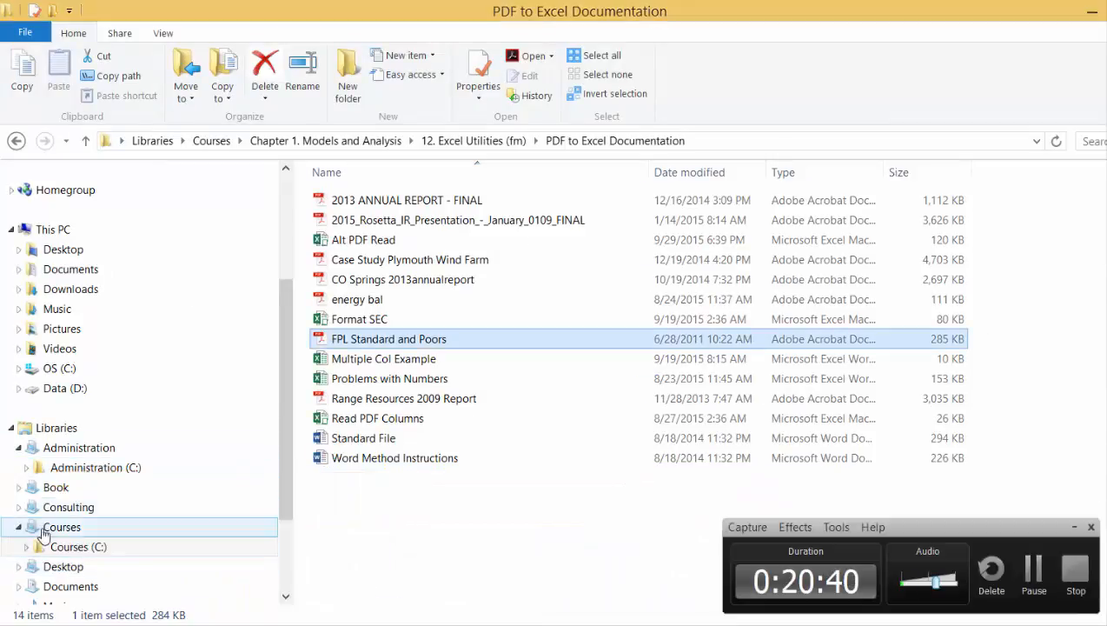
left_click(54, 549)
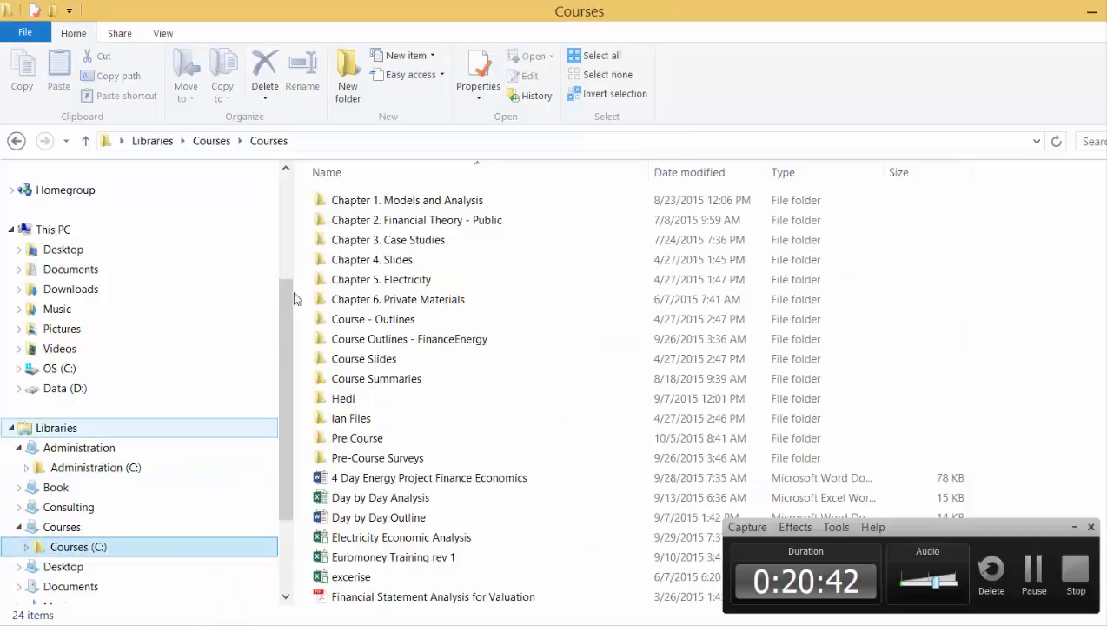
double_click(365, 201)
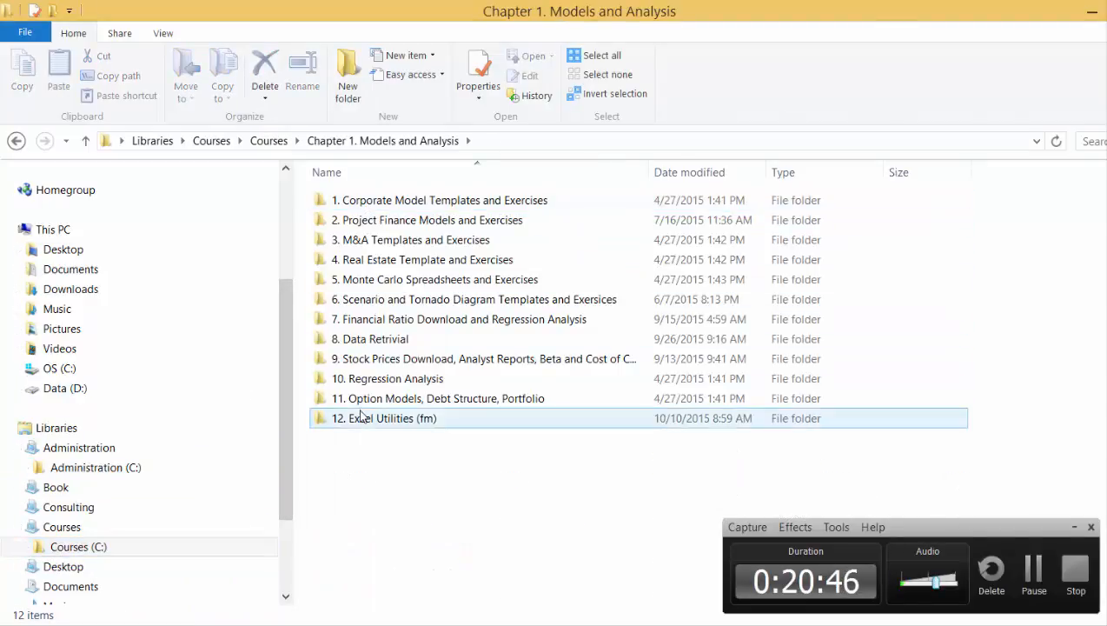
left_click(361, 420)
double_click(360, 420)
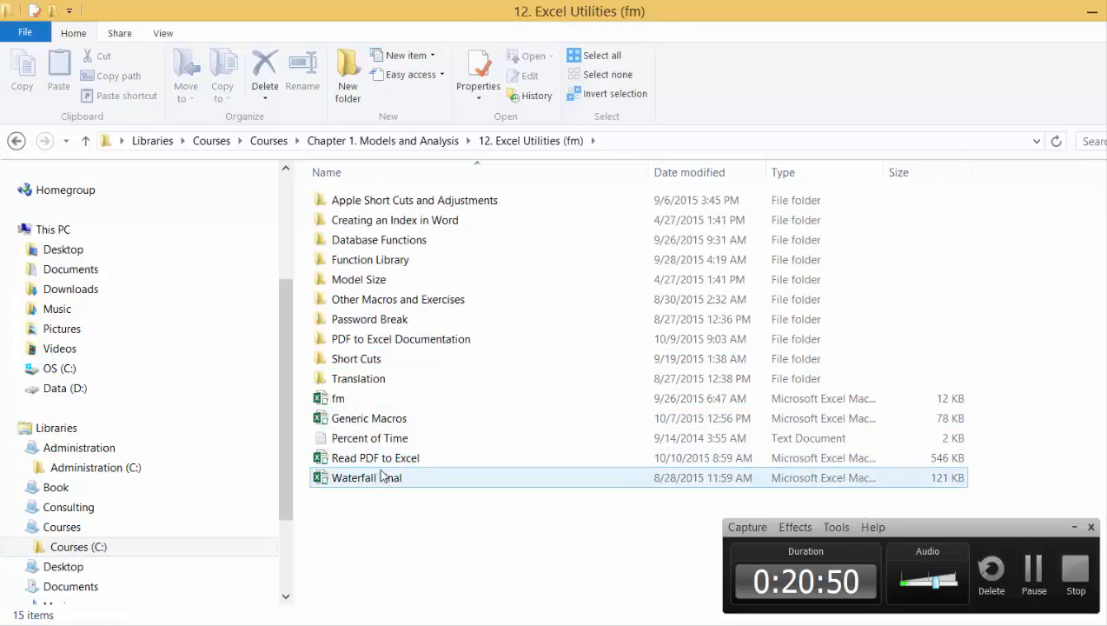
double_click(361, 419)
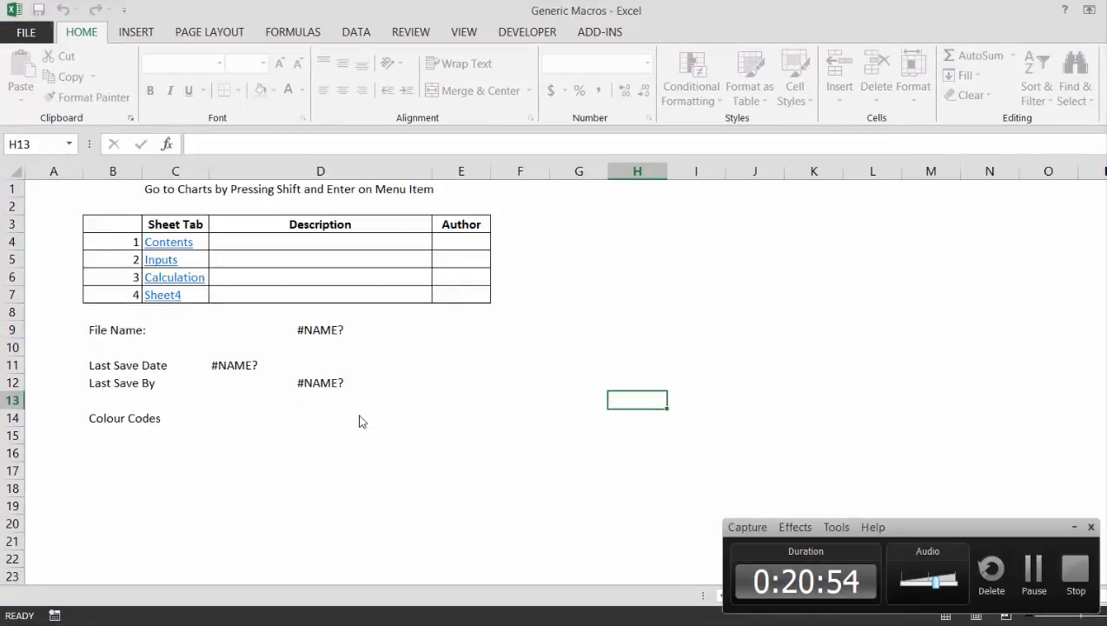
Return to the DSRA Set-up workbook and format the equity IRR results in E5:E13 as two-decimal percentages.
key("alt+Tab")
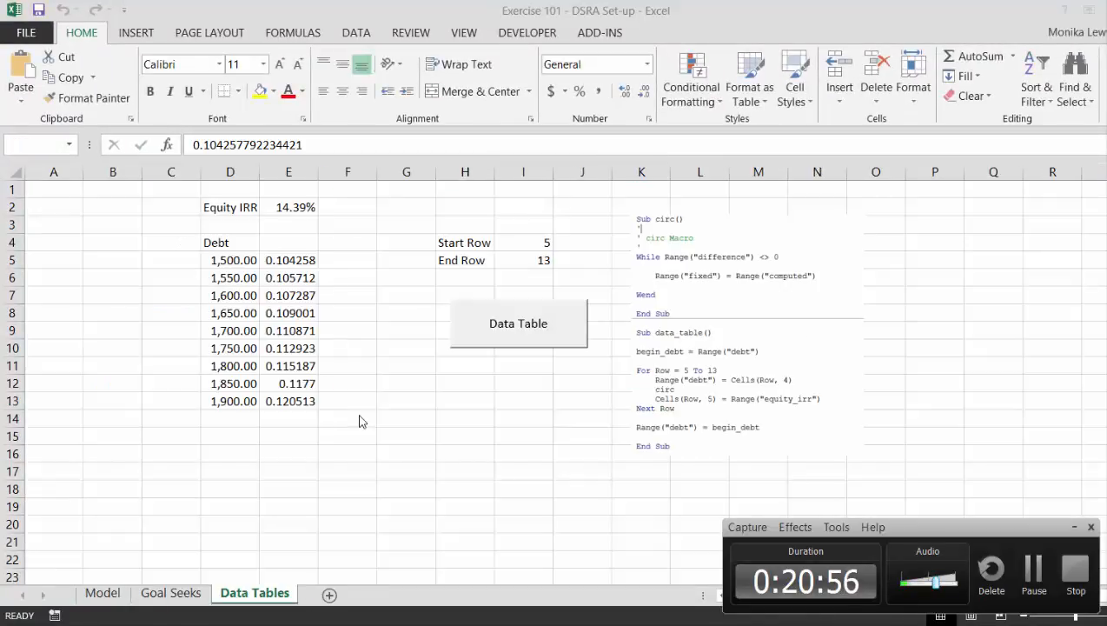
key("ctrl+shift+p")
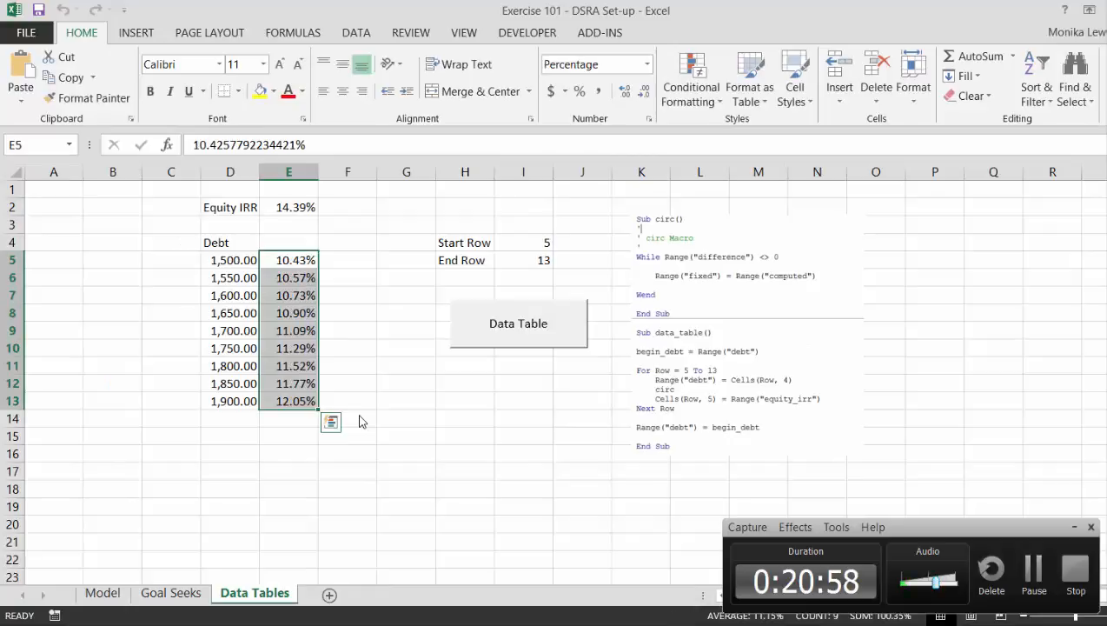
key("Left")
key("Left")
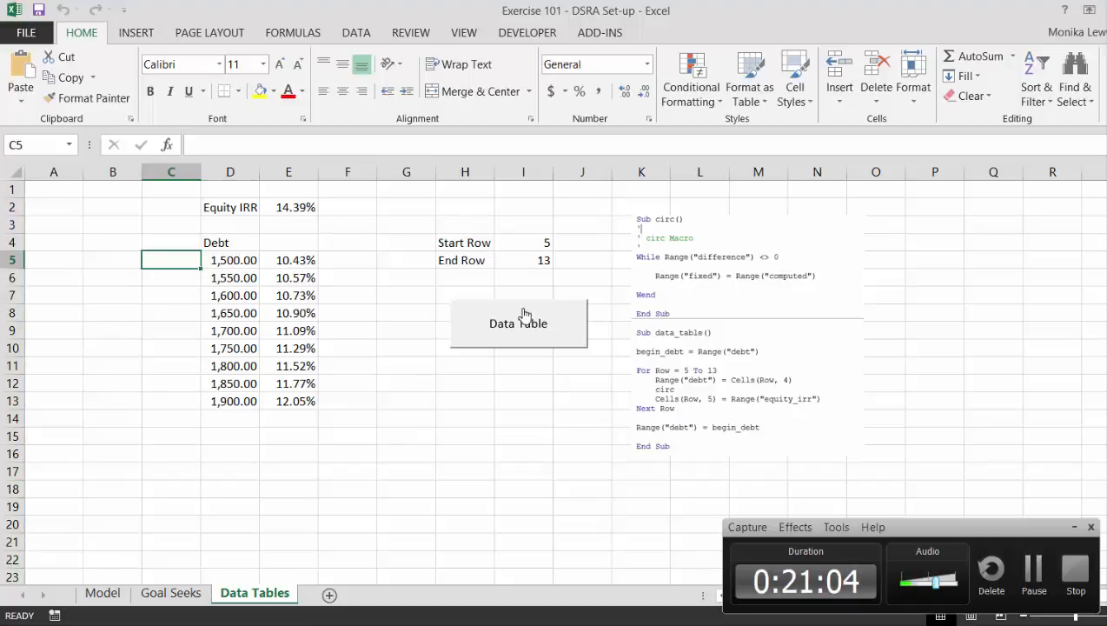
Enter the label base col in H6, directly below End Row.
left_click(470, 270)
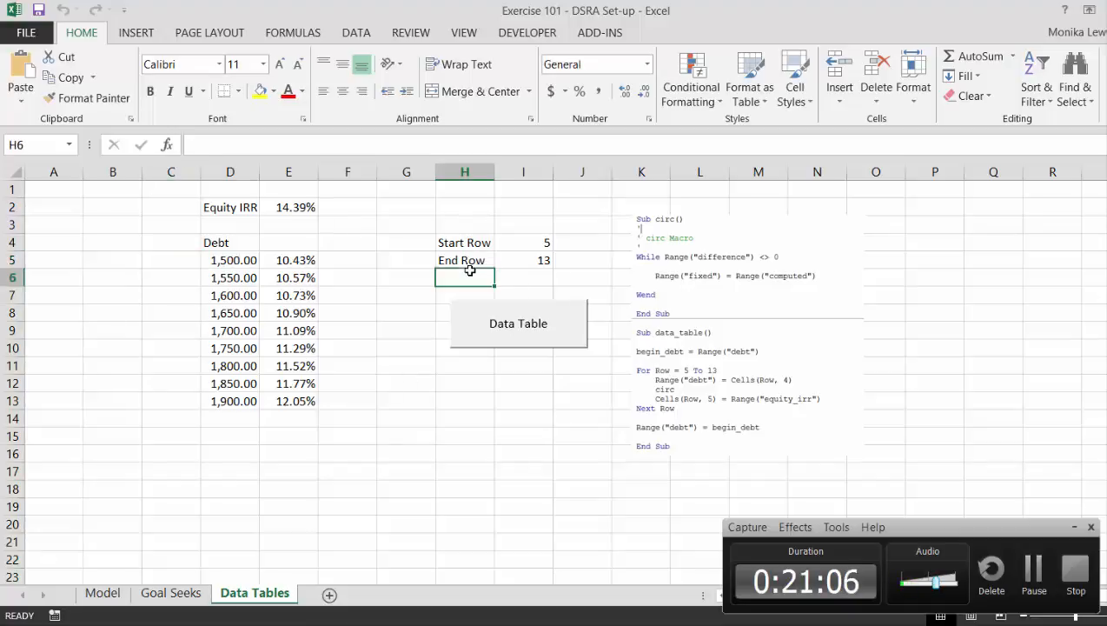
type("base col")
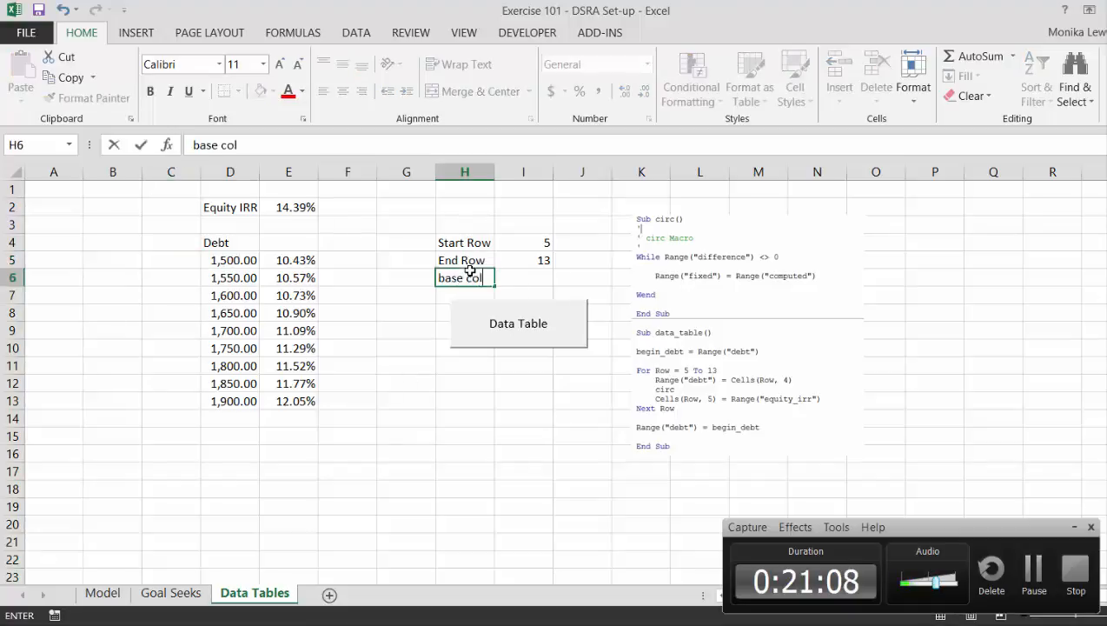
key("Return")
Enter a COLUMN formula in I6 that references the debt amounts' column D.
key("Up")
key("Right")
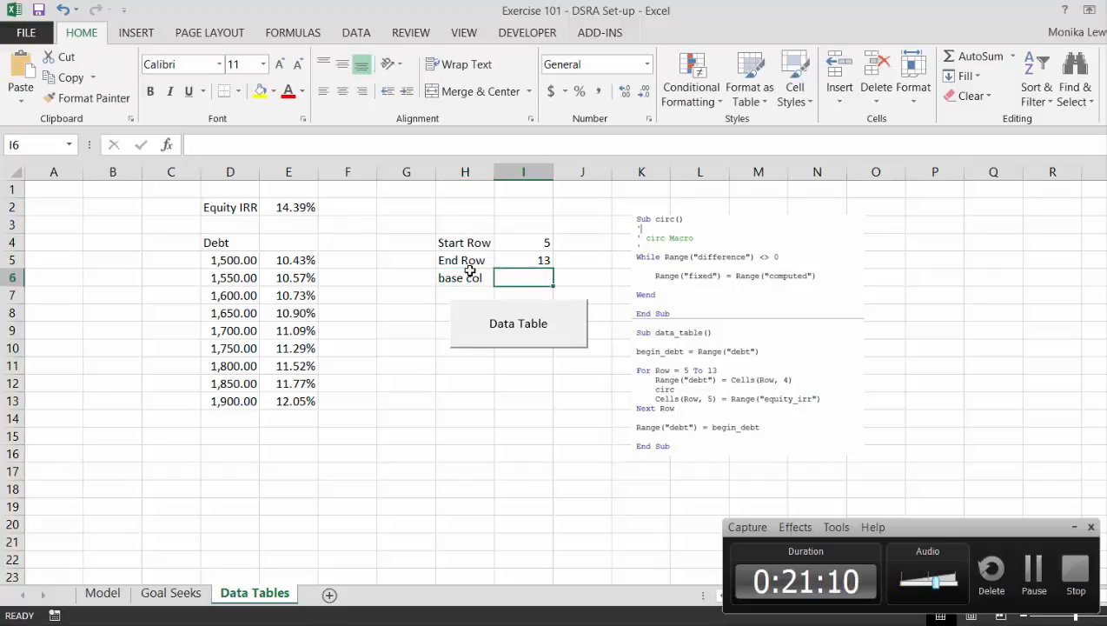
type("=")
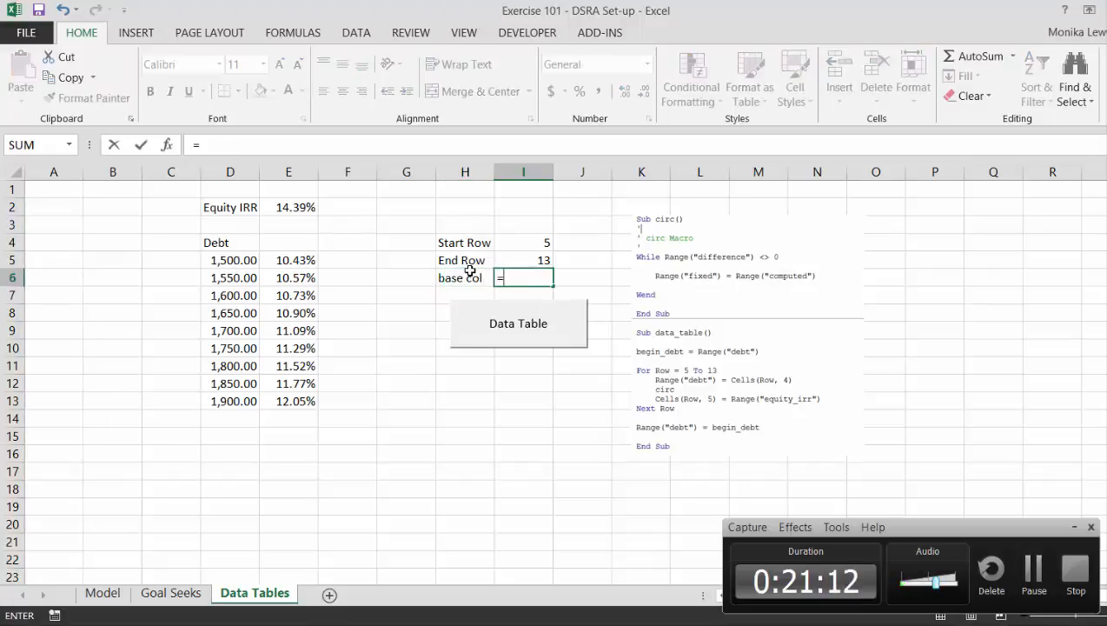
type("co")
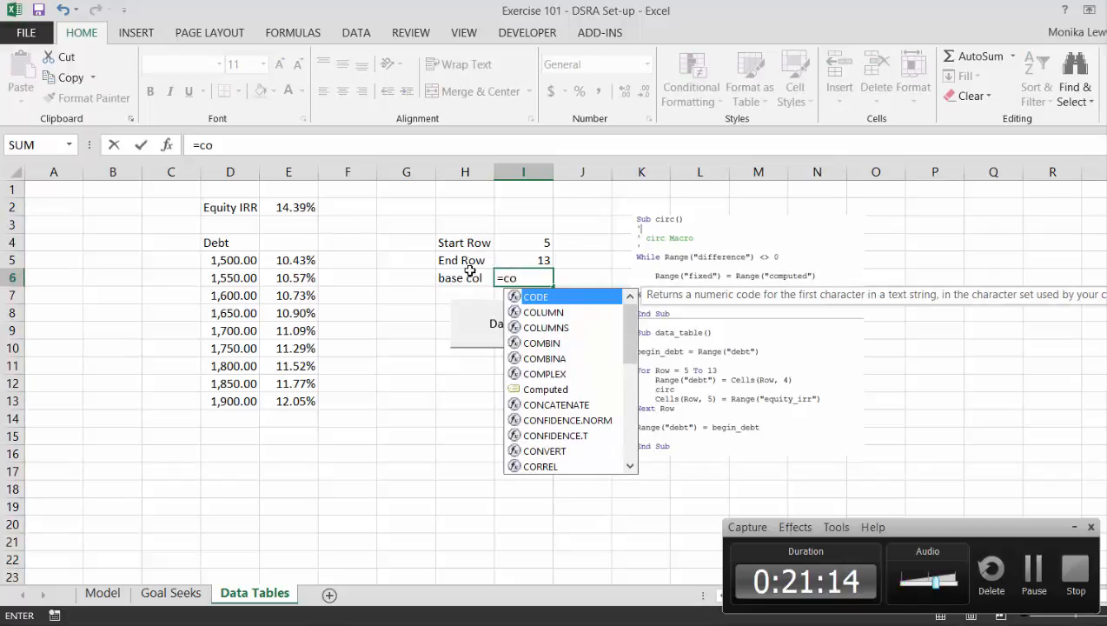
type("lum")
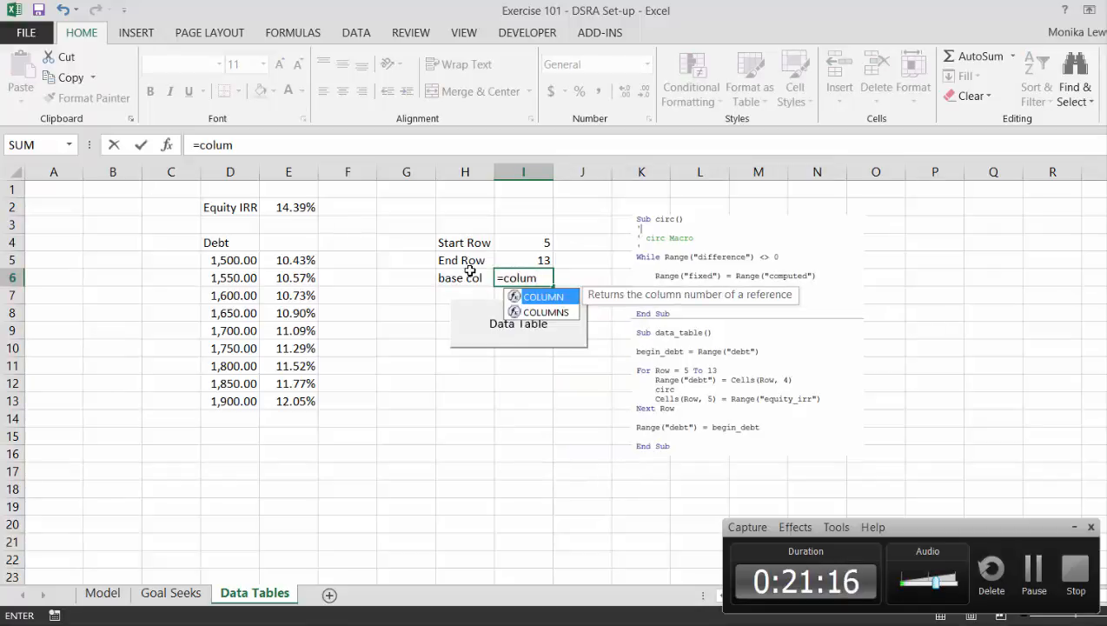
key("Tab")
key("Left")
key("Left")
key("Left")
key("Left")
key("Left")
key("Return")
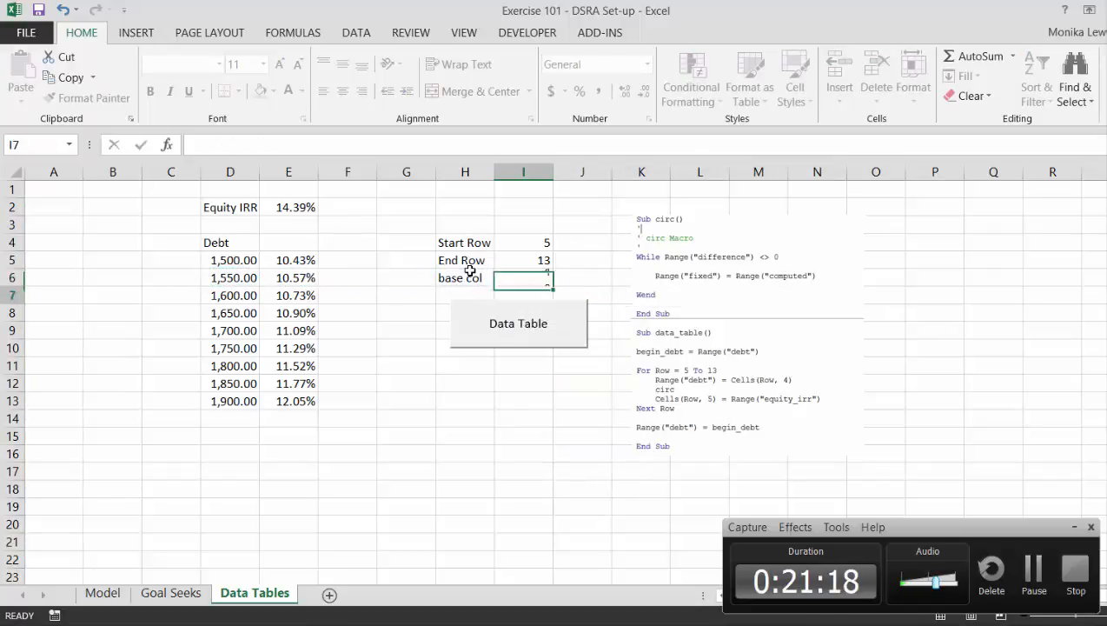
Move the Data Table button down to about H12:J14 to clear space under the base col row.
key("Down")
key("Down")
left_click(494, 314, "ctrl")
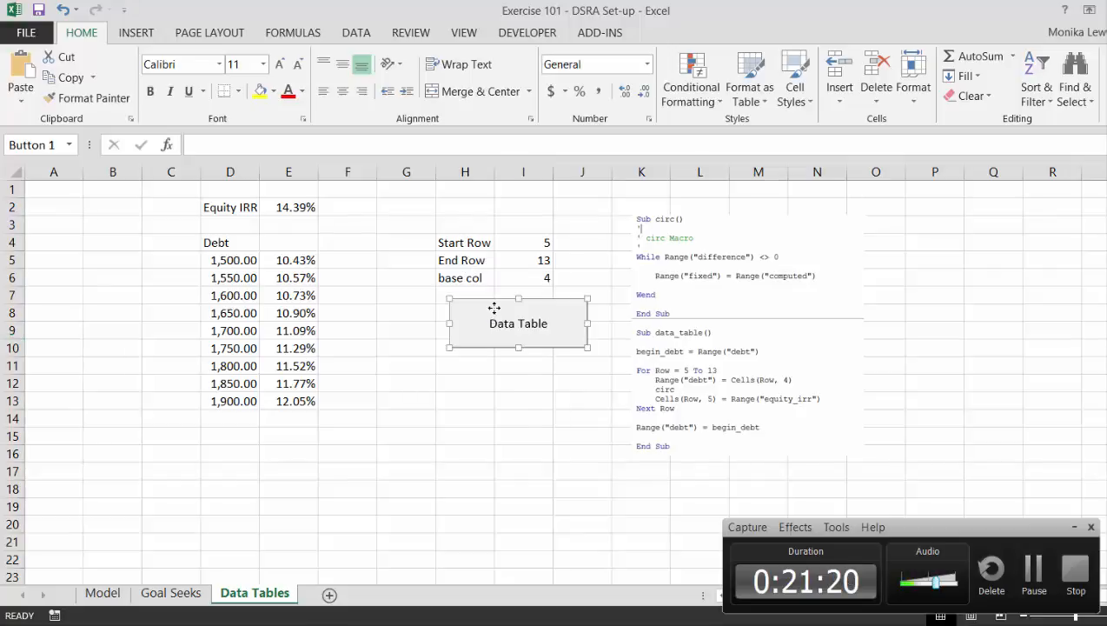
left_click_drag(492, 311, 486, 395)
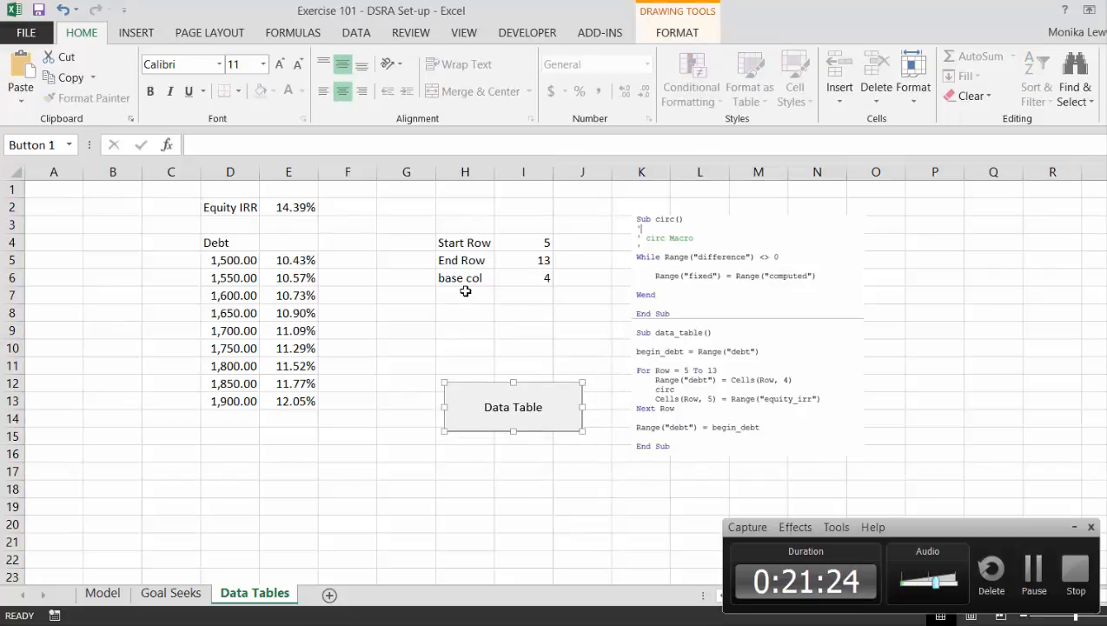
Enter the label output col in H7, directly below base col.
left_click(467, 292)
type("ou")
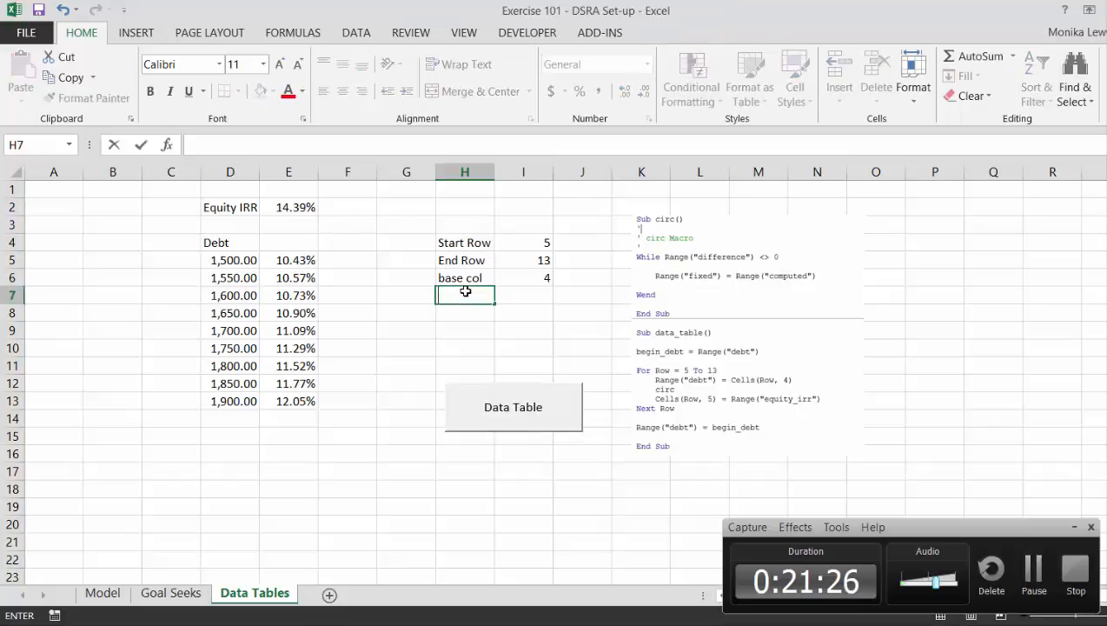
type("tput c")
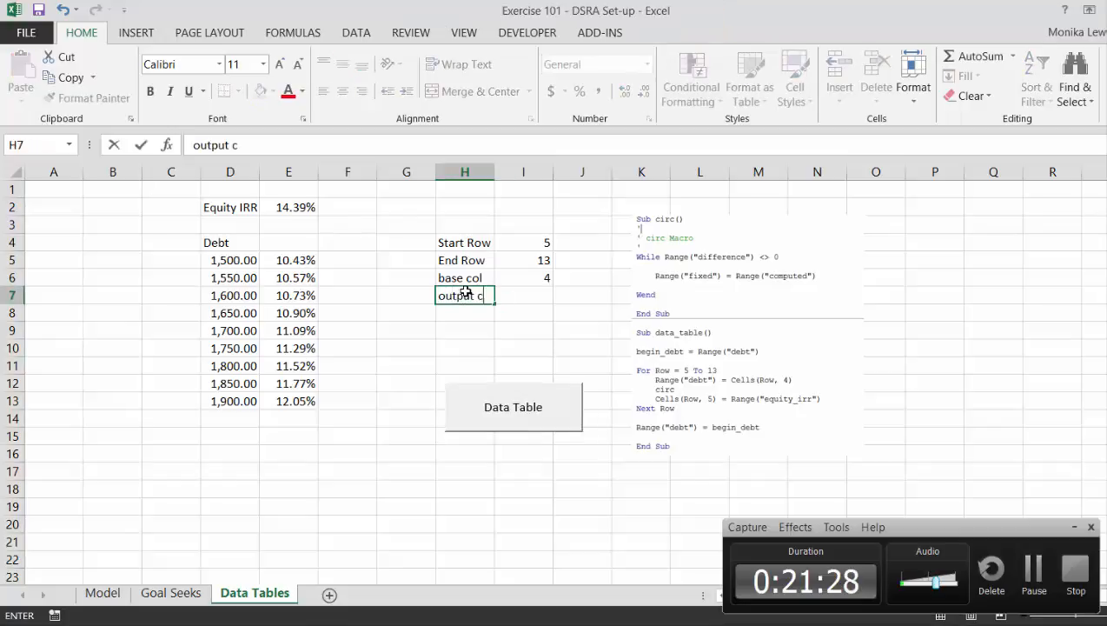
type("ol")
key("Return")
Enter a COLUMN formula in I7 that references the equity IRR results' column E.
key("Up")
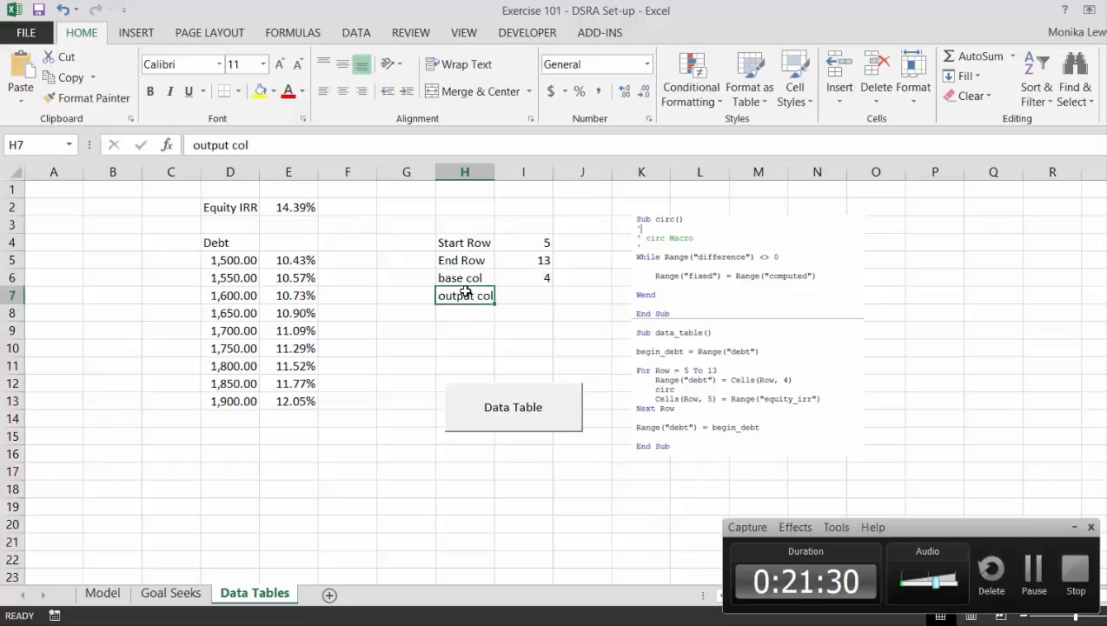
key("Right")
type("=col")
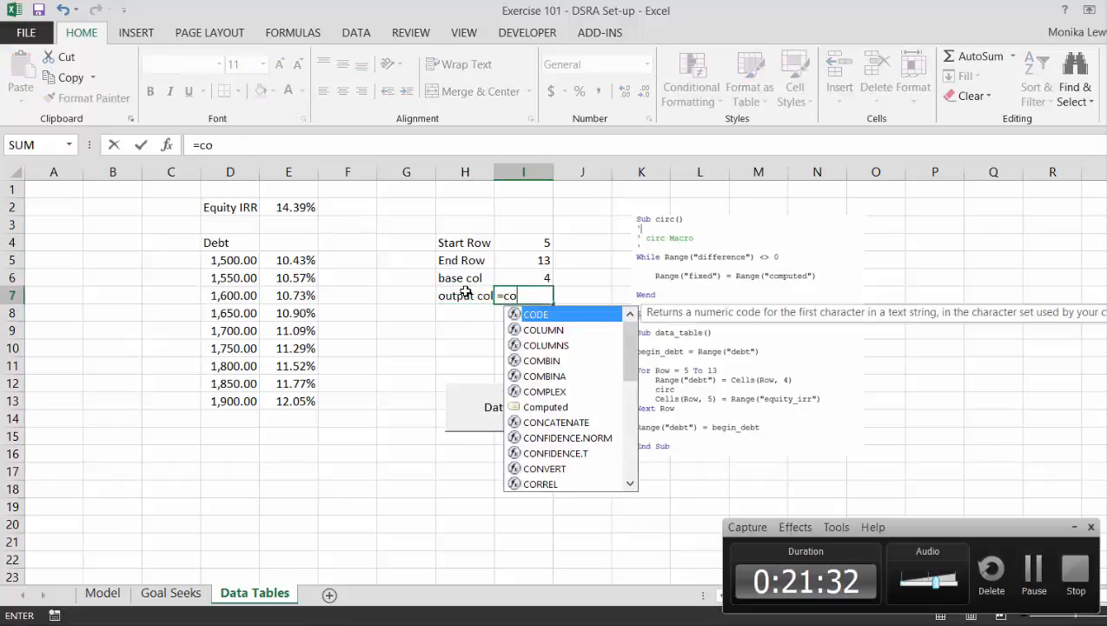
key("Tab")
key("Left")
key("Left")
key("Left")
key("Left")
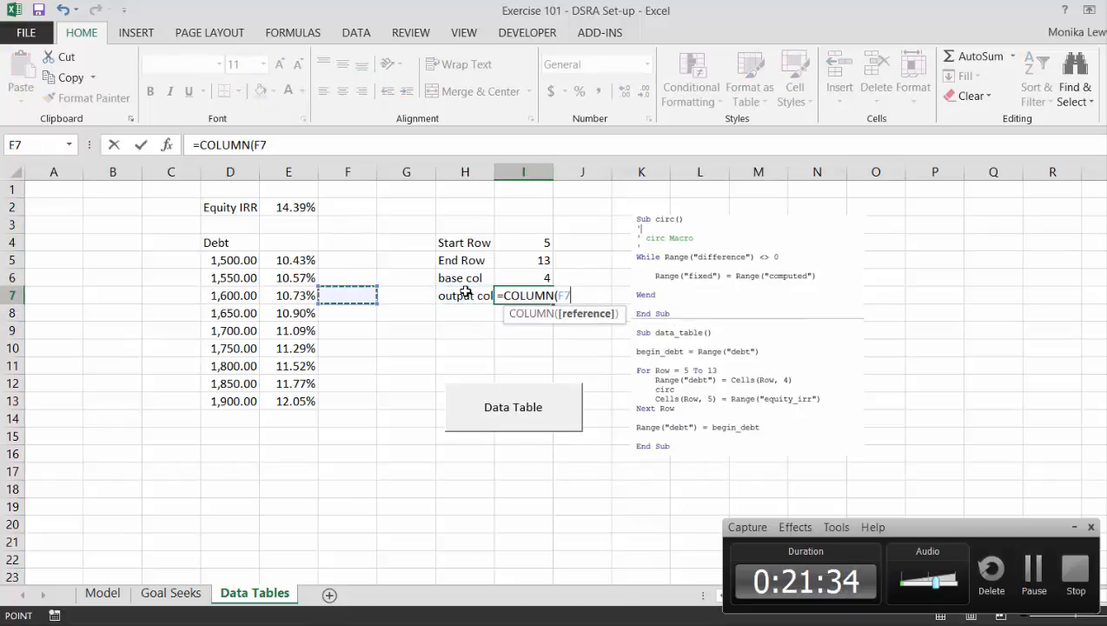
key("Return")
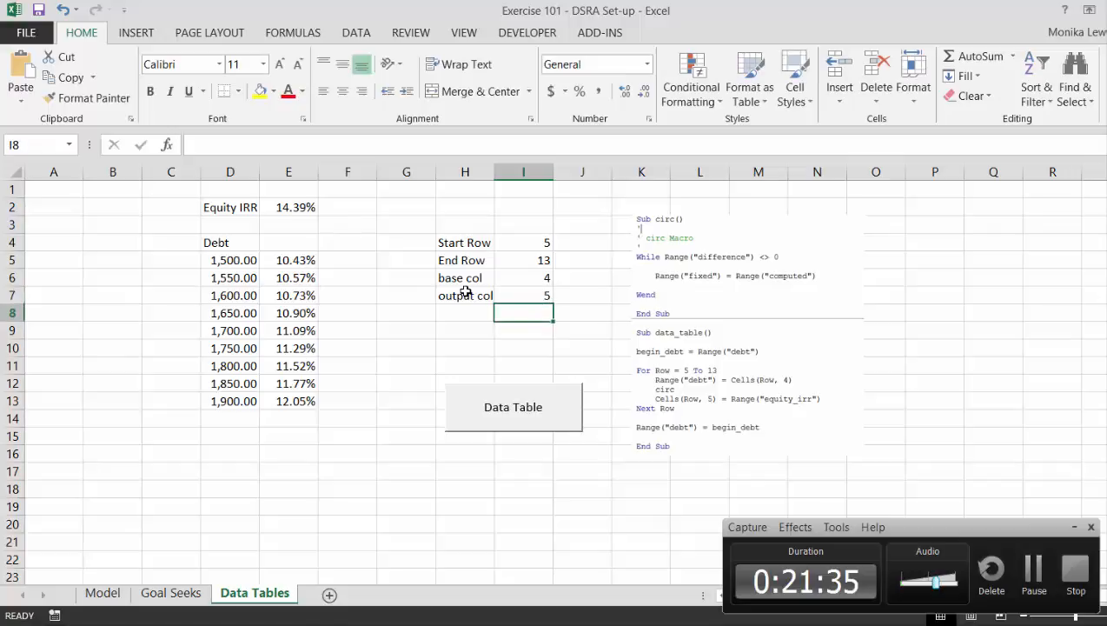
Open the data_table macro assigned to the Data Table button for editing and move the code window clear of the results table.
right_click(492, 417)
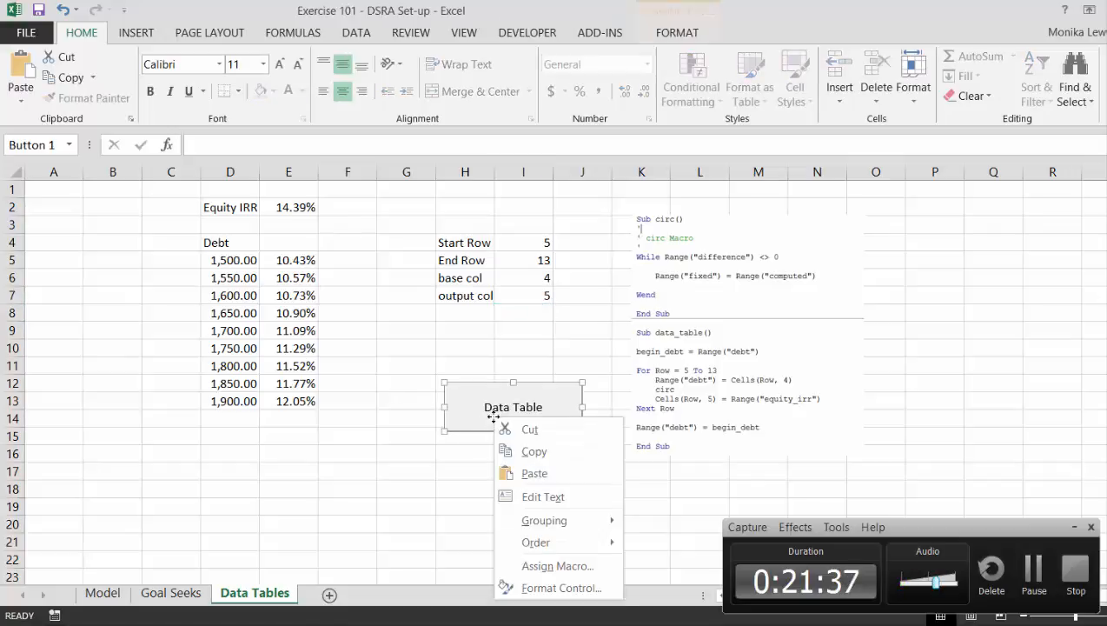
left_click(534, 566)
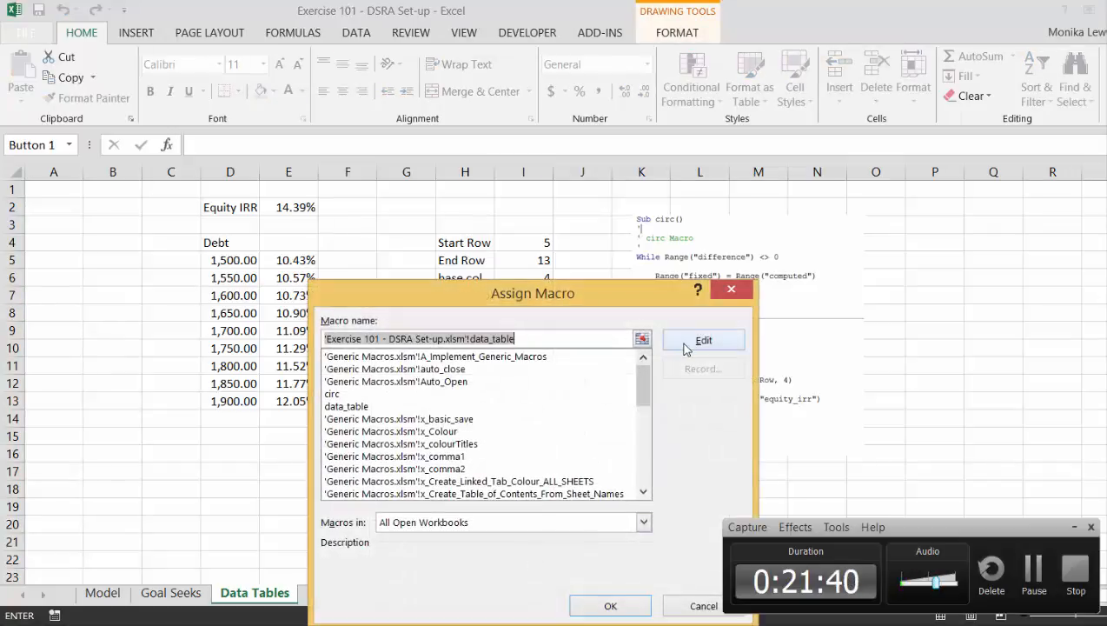
left_click(684, 344)
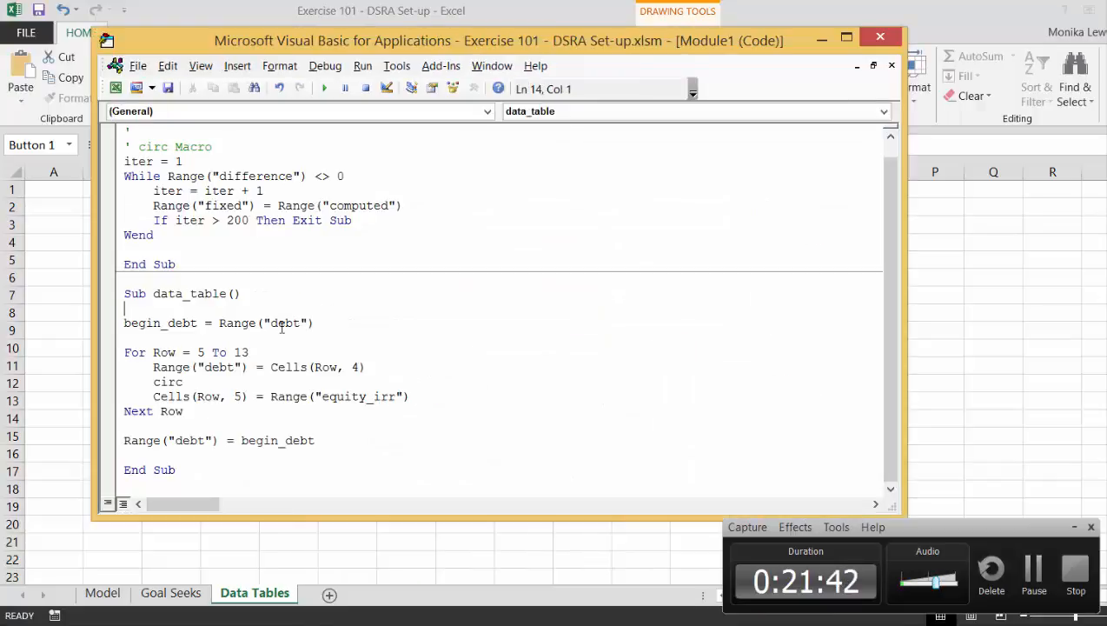
key("Down")
left_click_drag(195, 39, 563, 41)
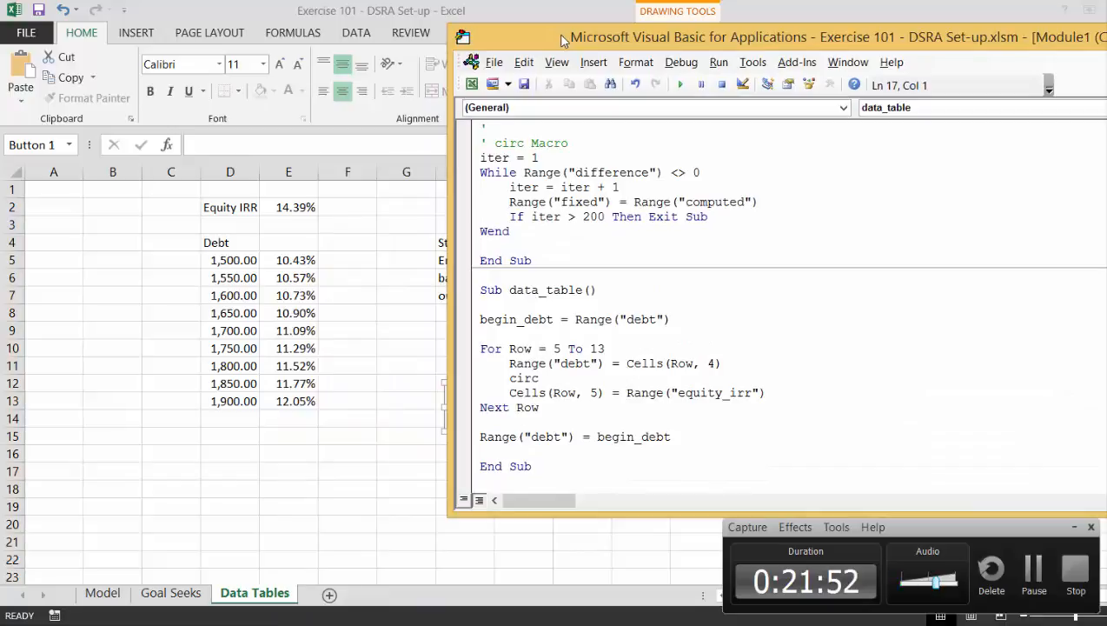
Replace the hard-coded start value 5 in the data_table macro's For loop with Range("start_row").
key("Right")
key("Right")
key("Right")
type("range(")
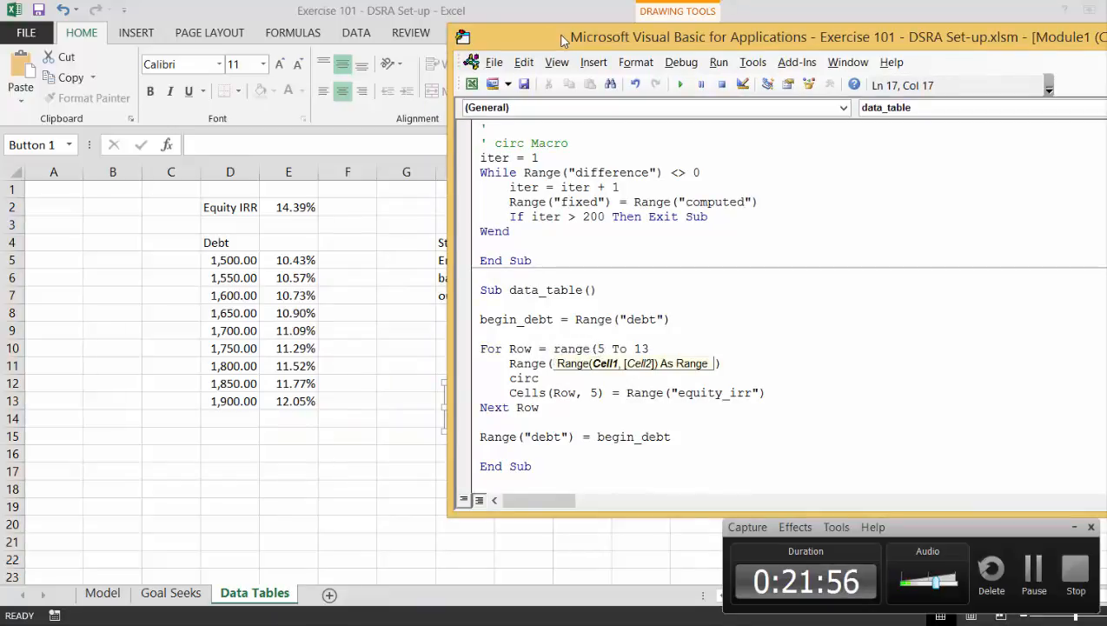
type("\"s")
type("tart_ro")
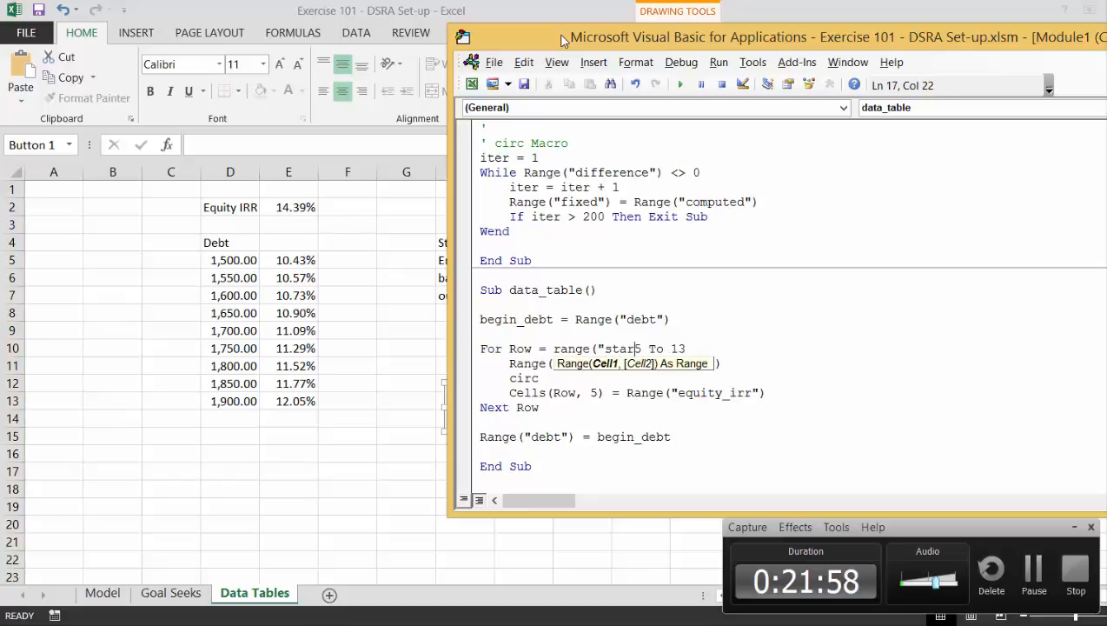
type("w\"")
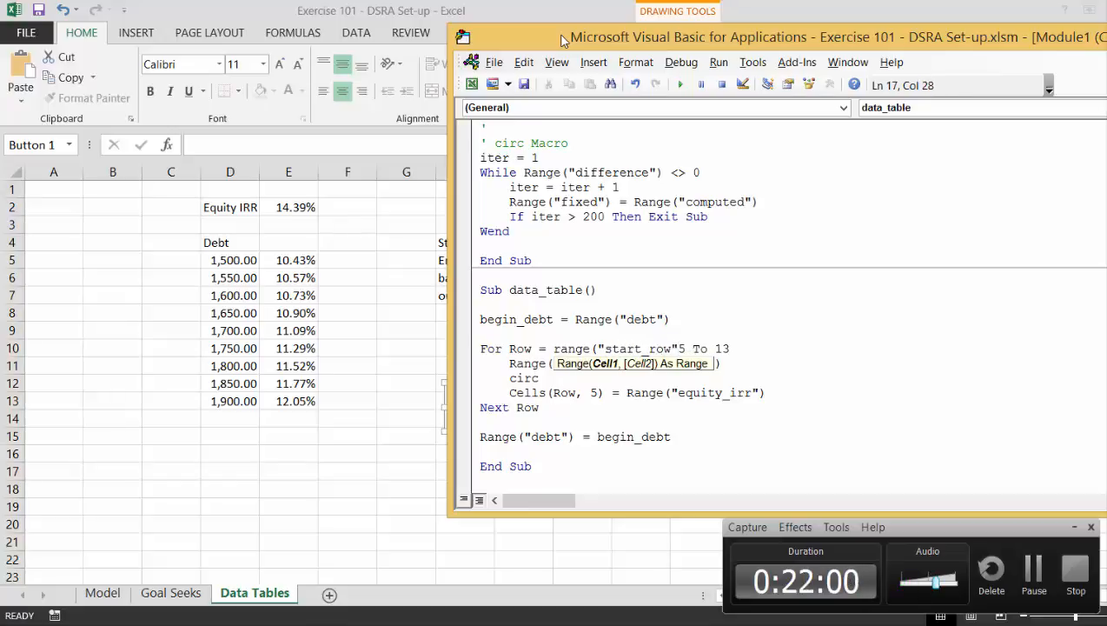
key("Delete")
type(")")
Replace the hard-coded end value 13 in the For loop with Range("end_row").
key("Right")
key("Right")
key("Right")
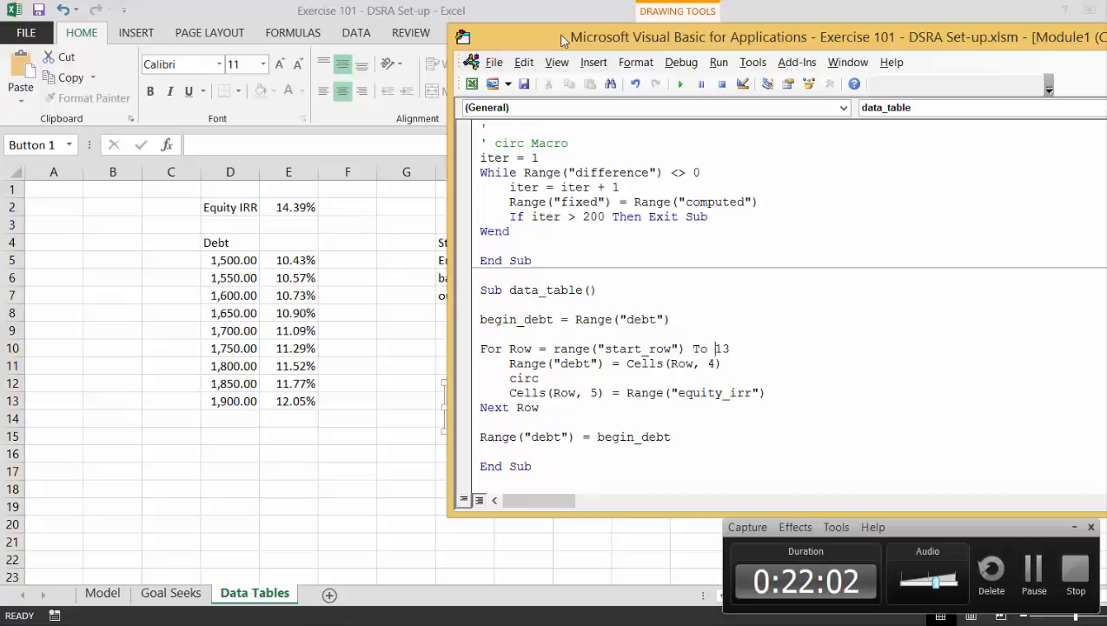
type("range")
type("(\"end")
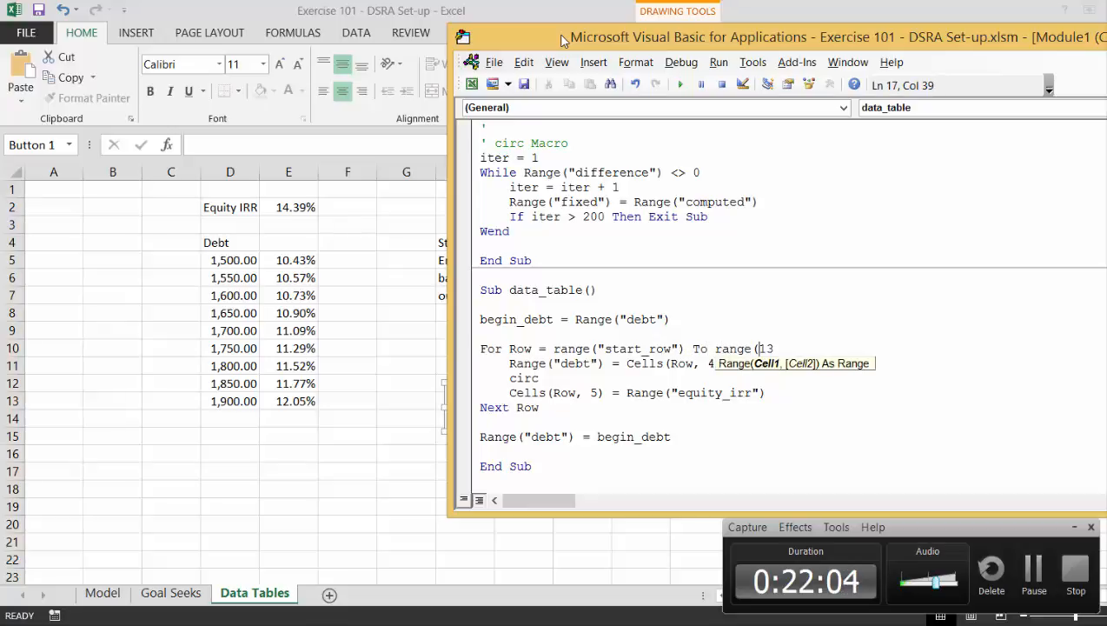
type("_row")
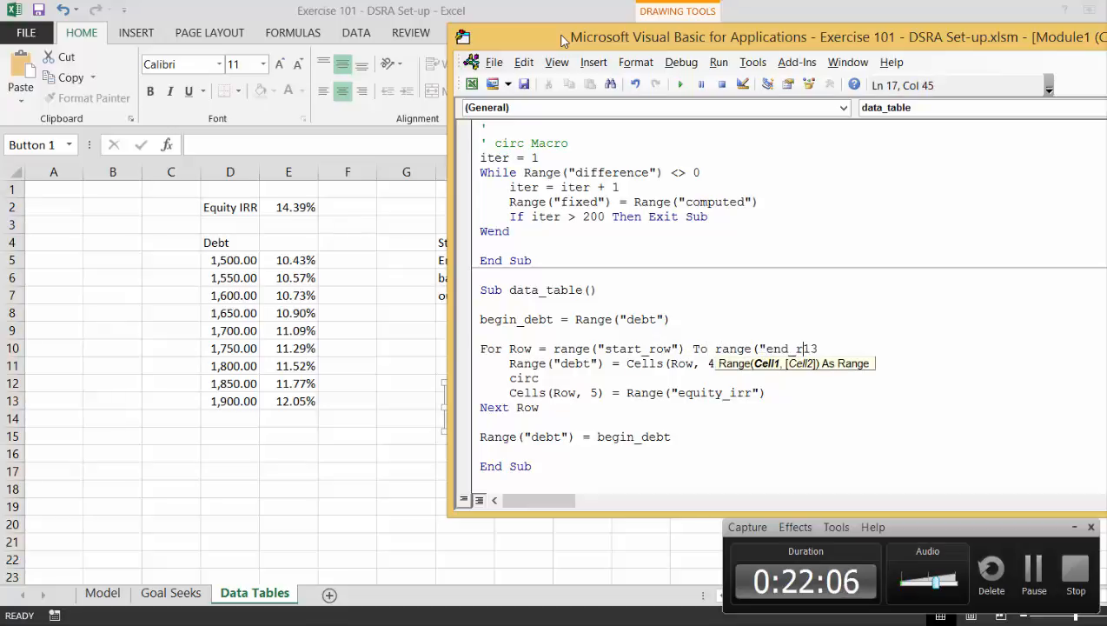
type("\")")
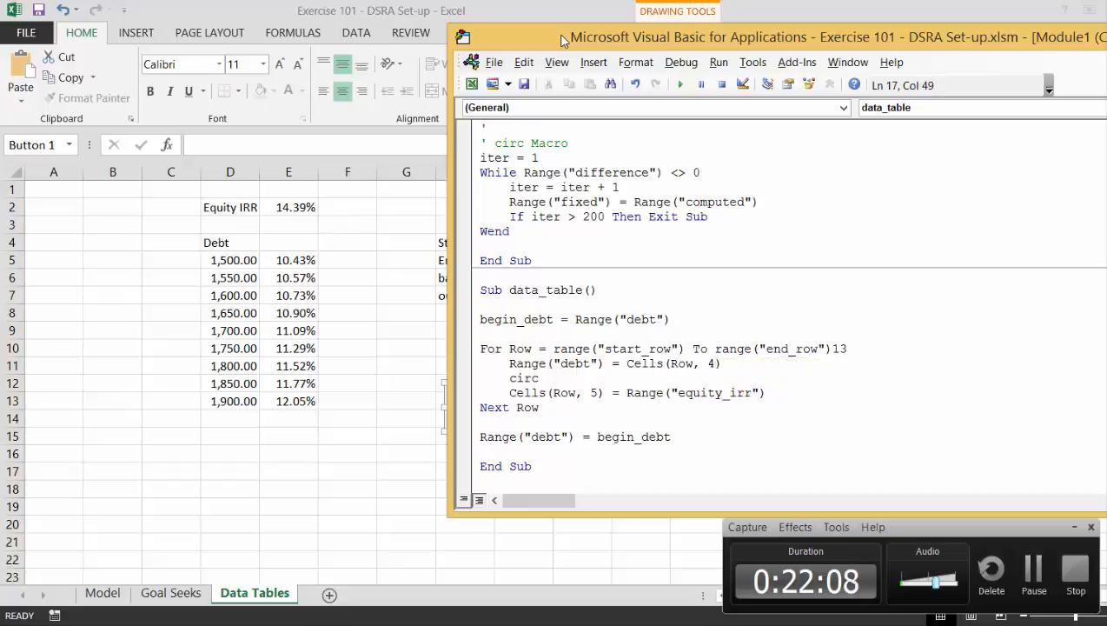
key("Delete")
key("Delete")
Replace column number 4 in the Cells reference that sets the debt with Range("base_col").
key("Down")
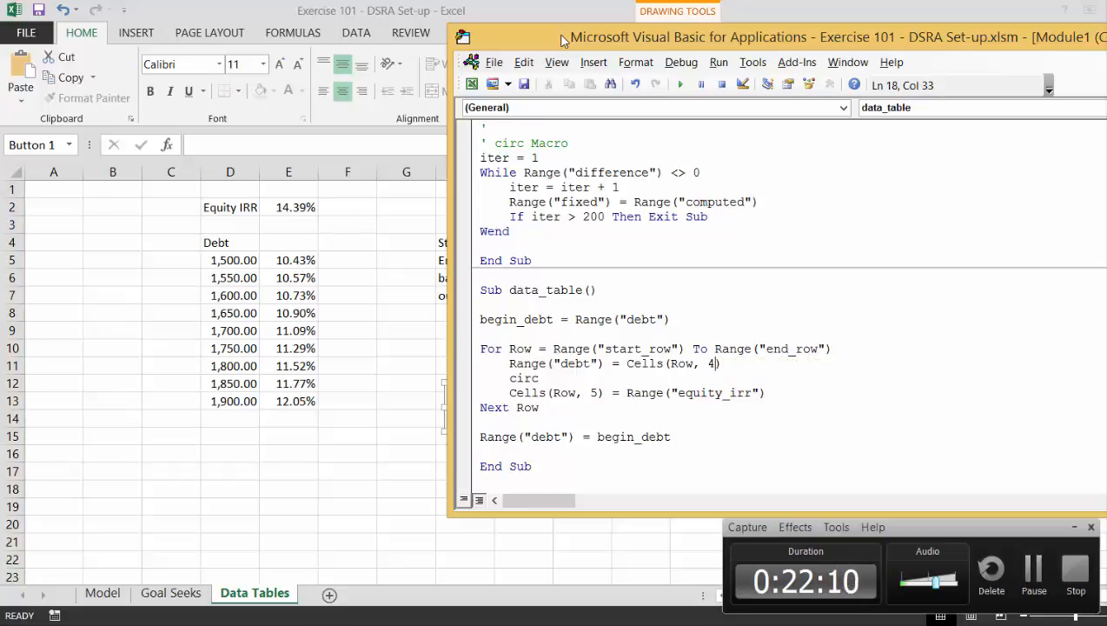
key("Left")
type("range(")
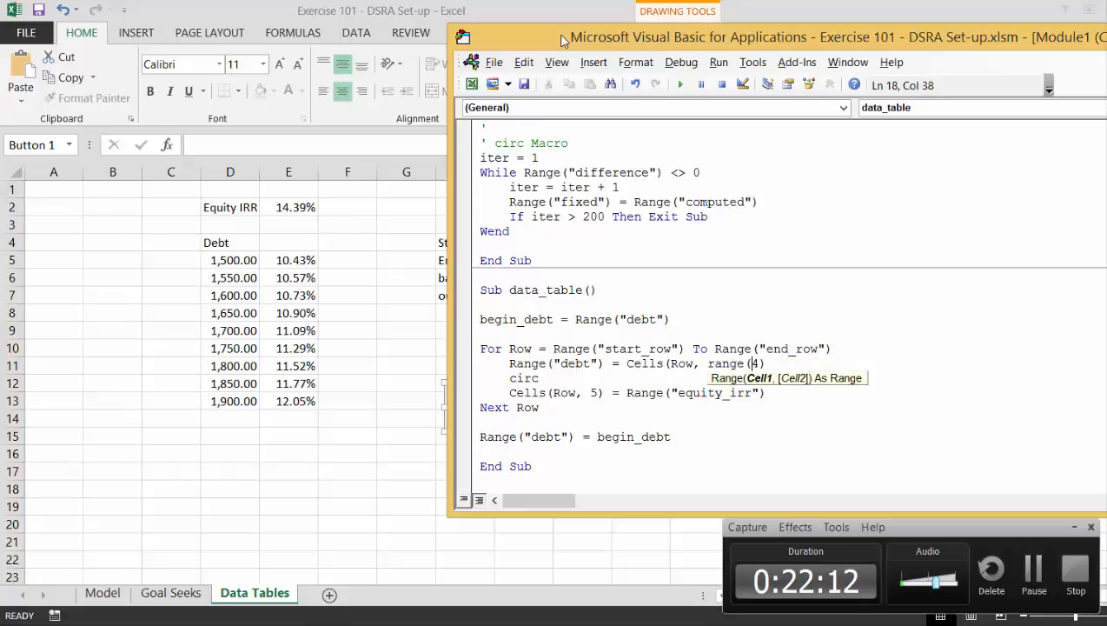
type("\"b")
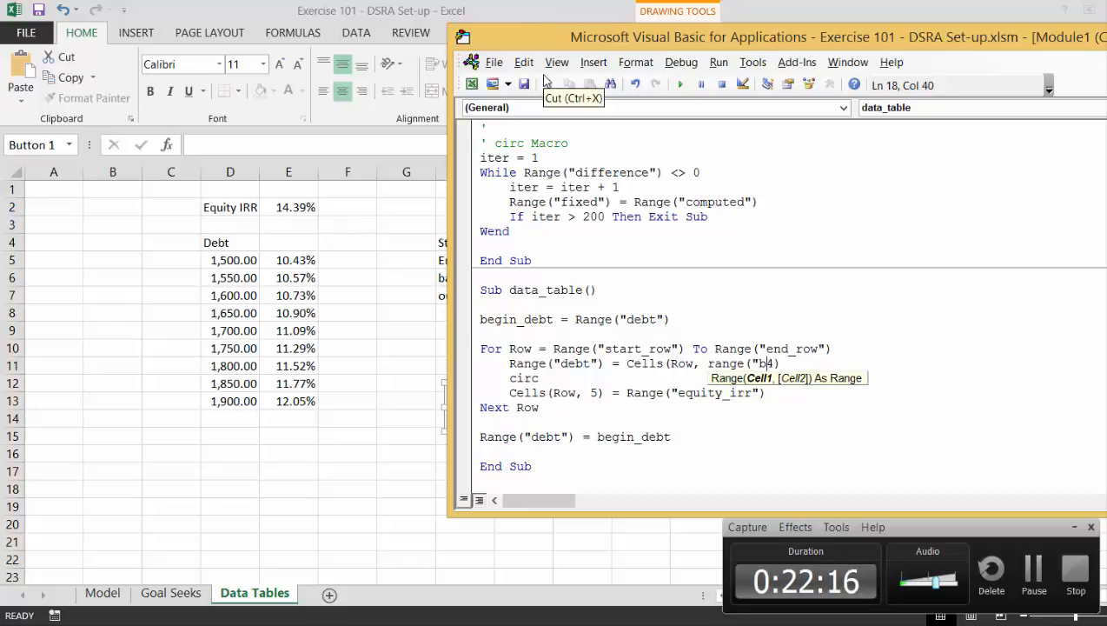
type("ase_col\"")
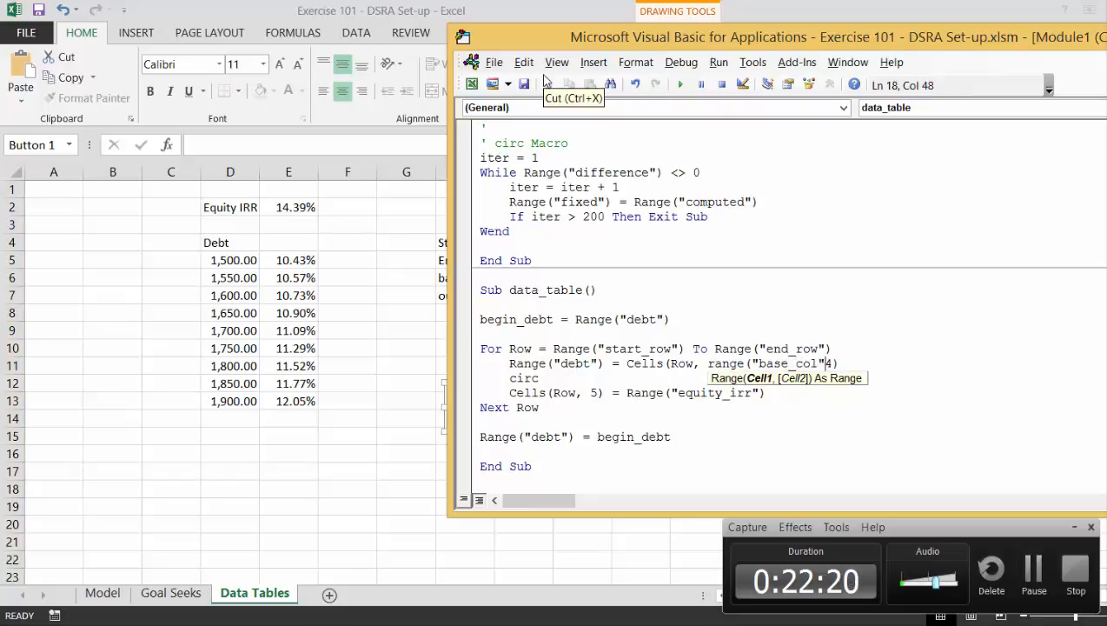
type(")")
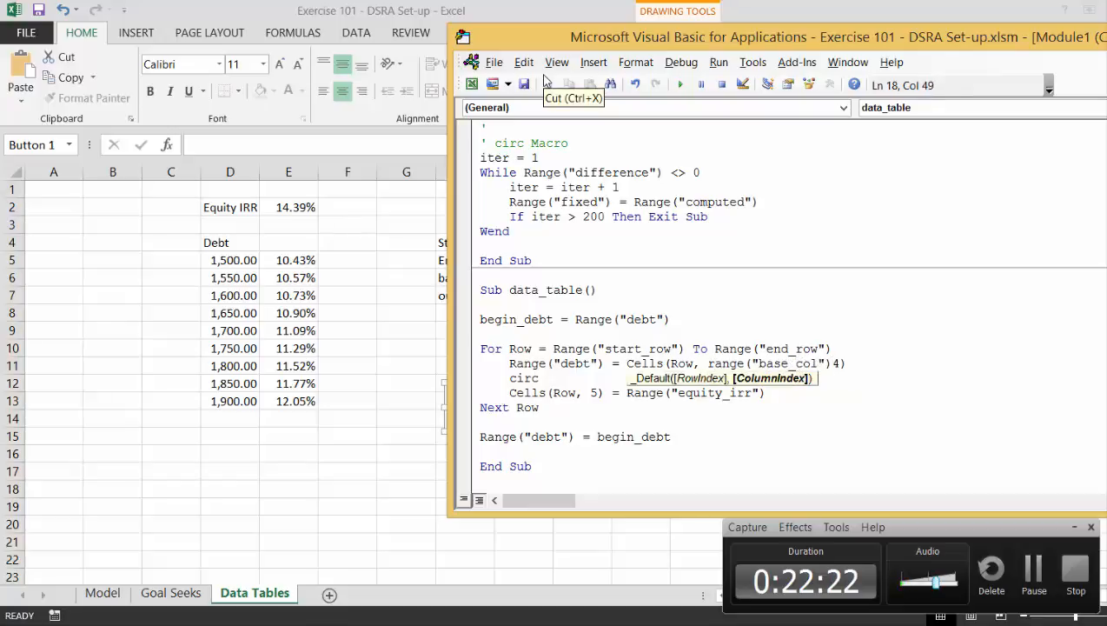
Replace column number 5 in the Cells reference that receives equity_irr with Range("out_col").
key("Down")
key("Down")
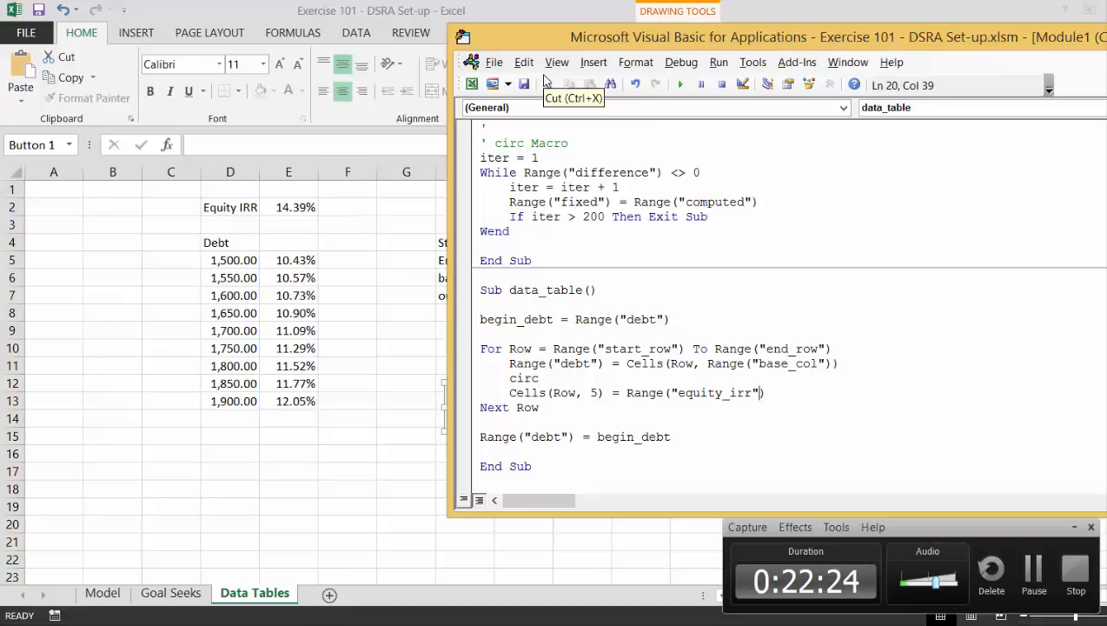
key("Left")
key("Left")
key("Left")
key("Left")
key("Left")
key("Left")
key("Left")
key("Left")
key("Left")
key("Left")
key("Left")
key("Left")
type("range")
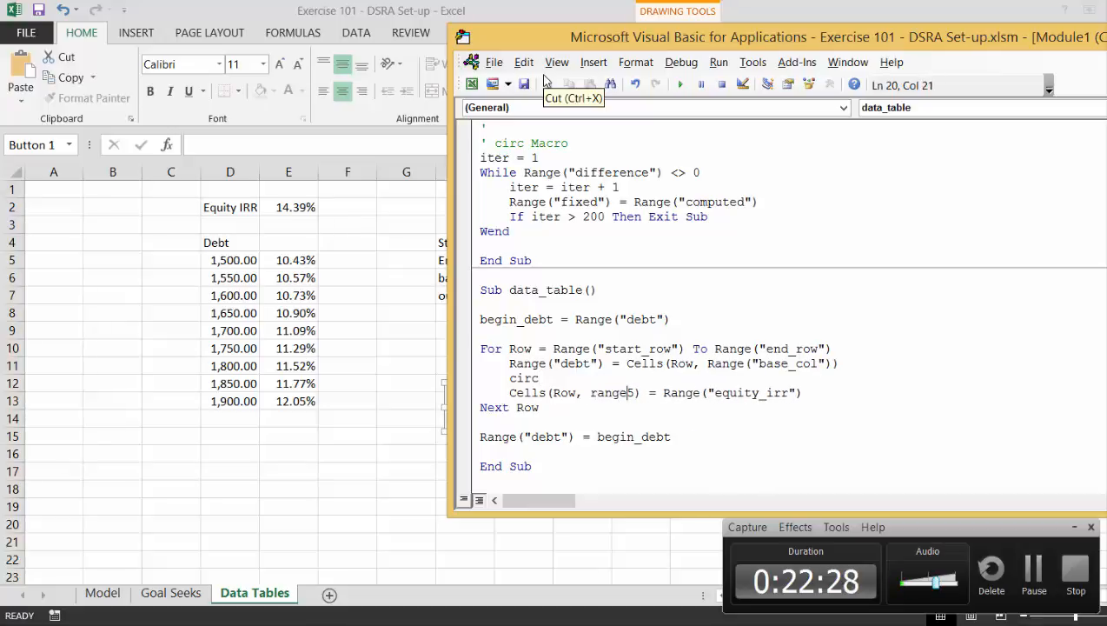
type("(\"")
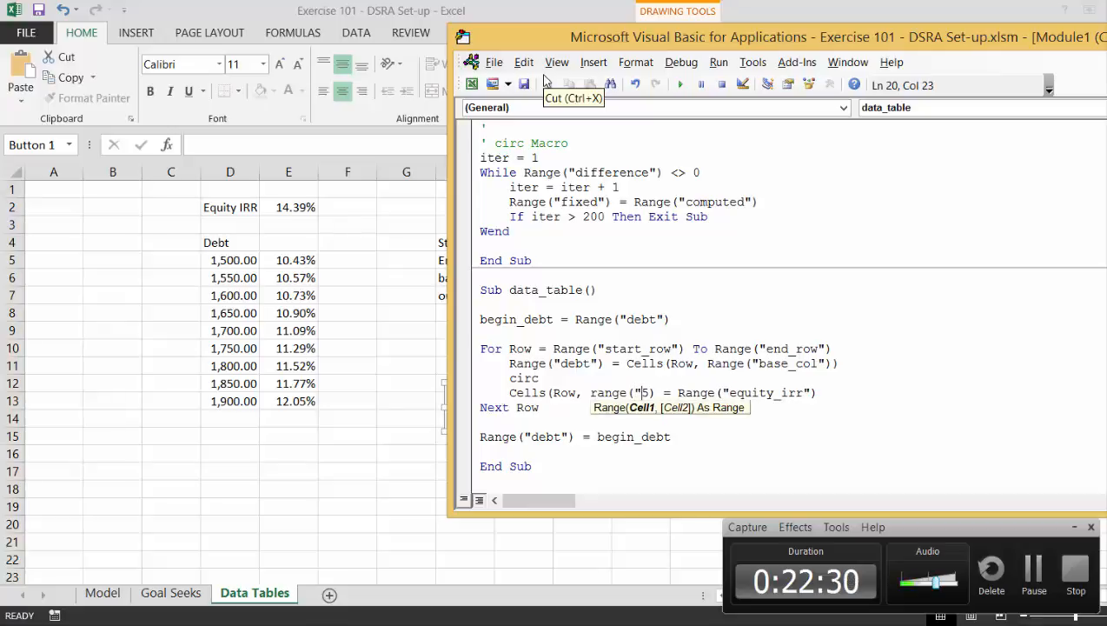
type("out_c")
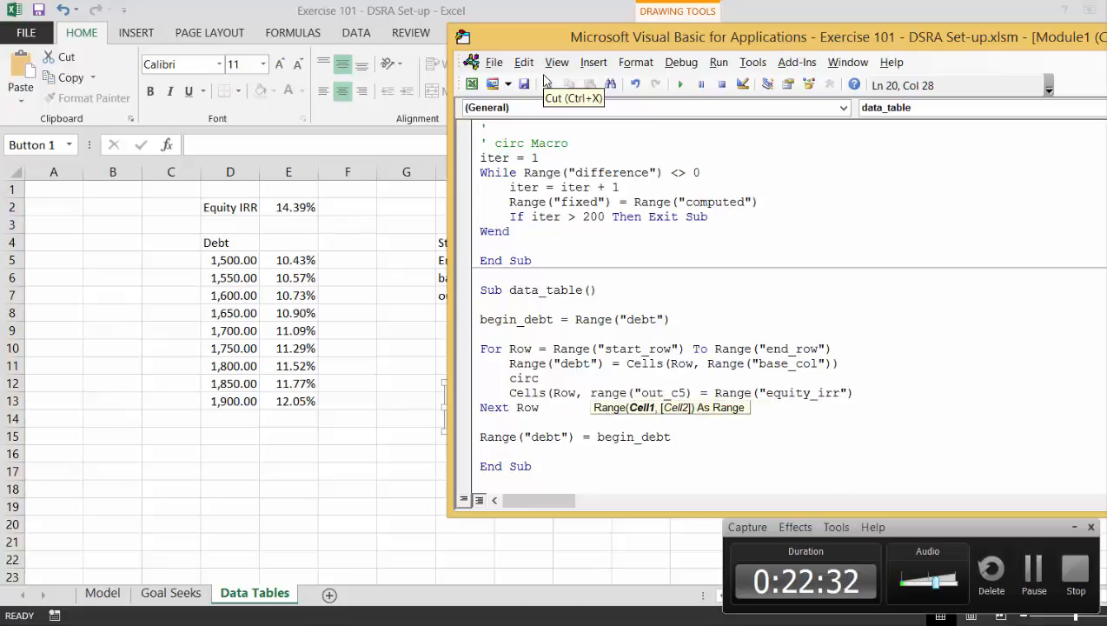
type("ol\")")
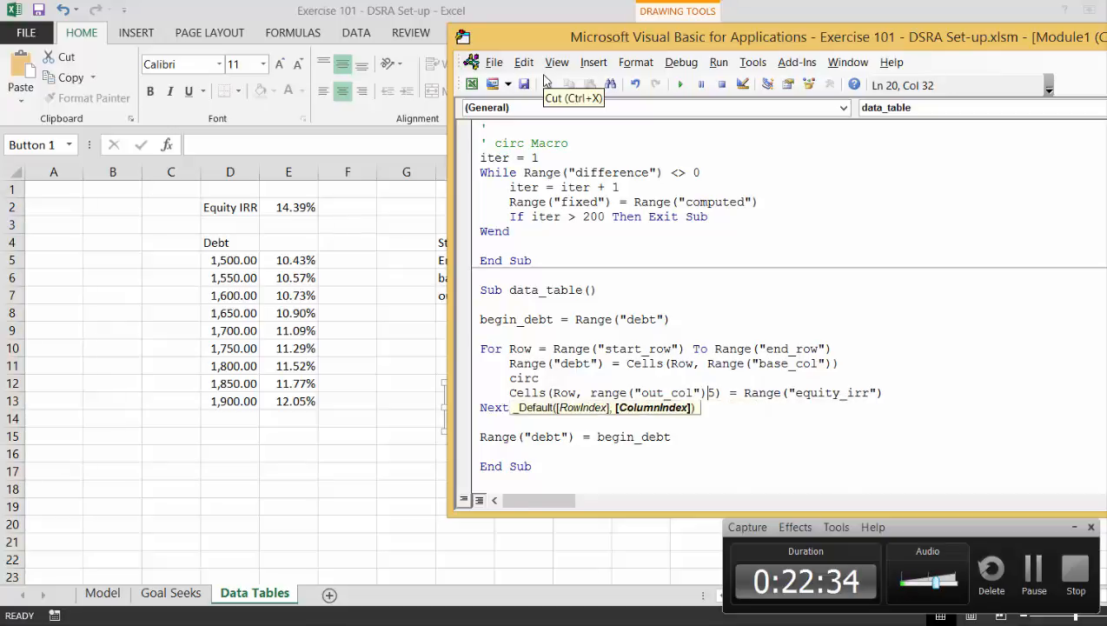
key("Delete")
key("Up")
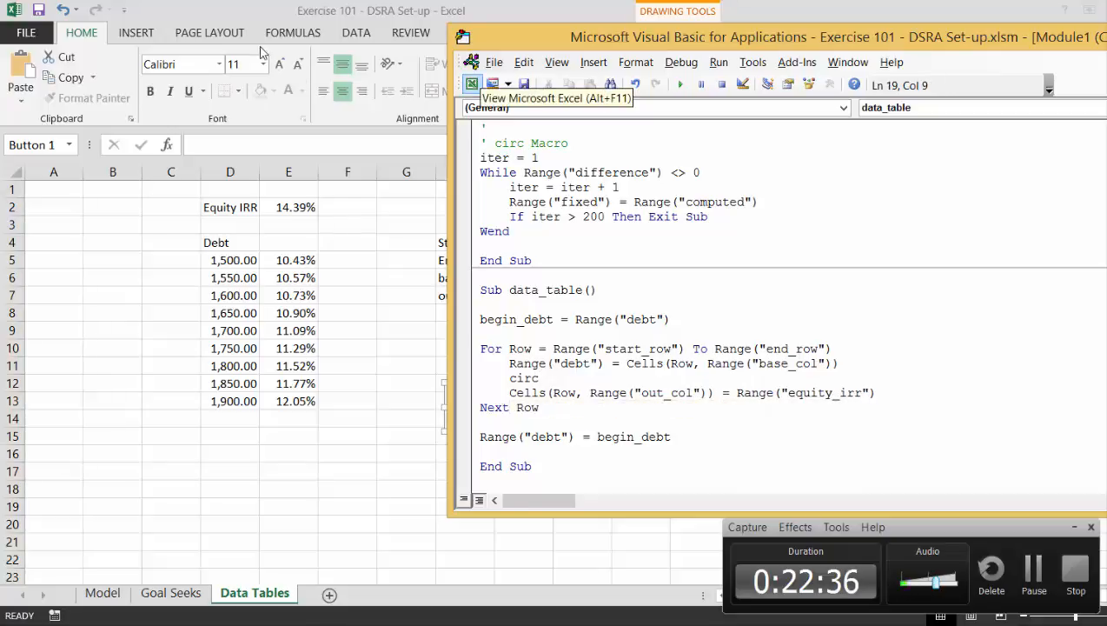
Run the data_table macro from the sheet's Data Table button and debug it at the line where it stops.
left_click(385, 341)
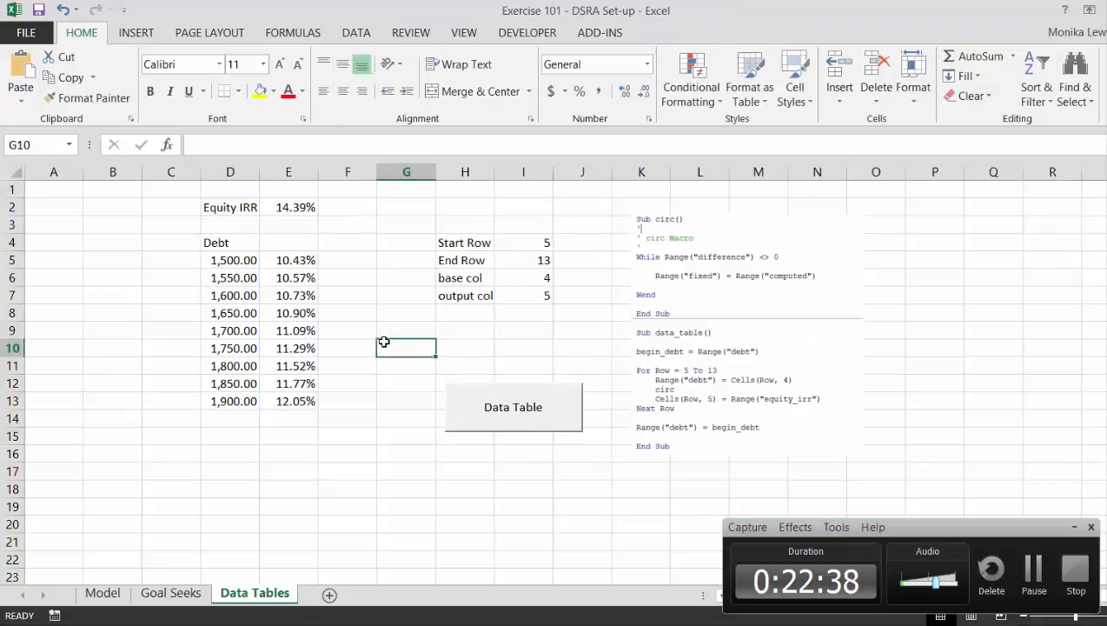
left_click(496, 404)
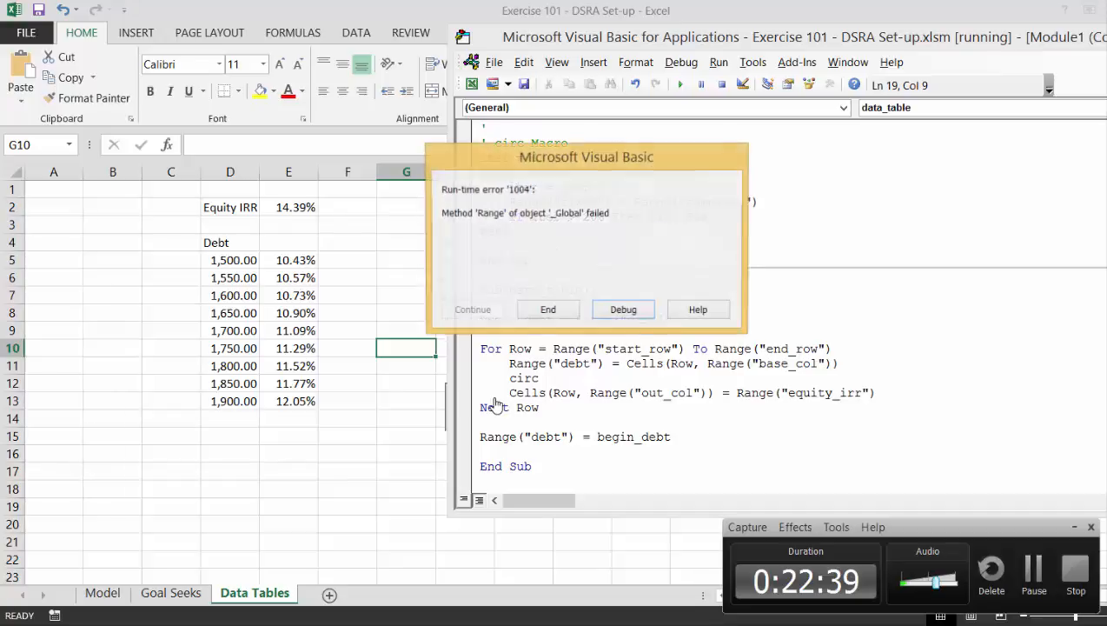
left_click(622, 311)
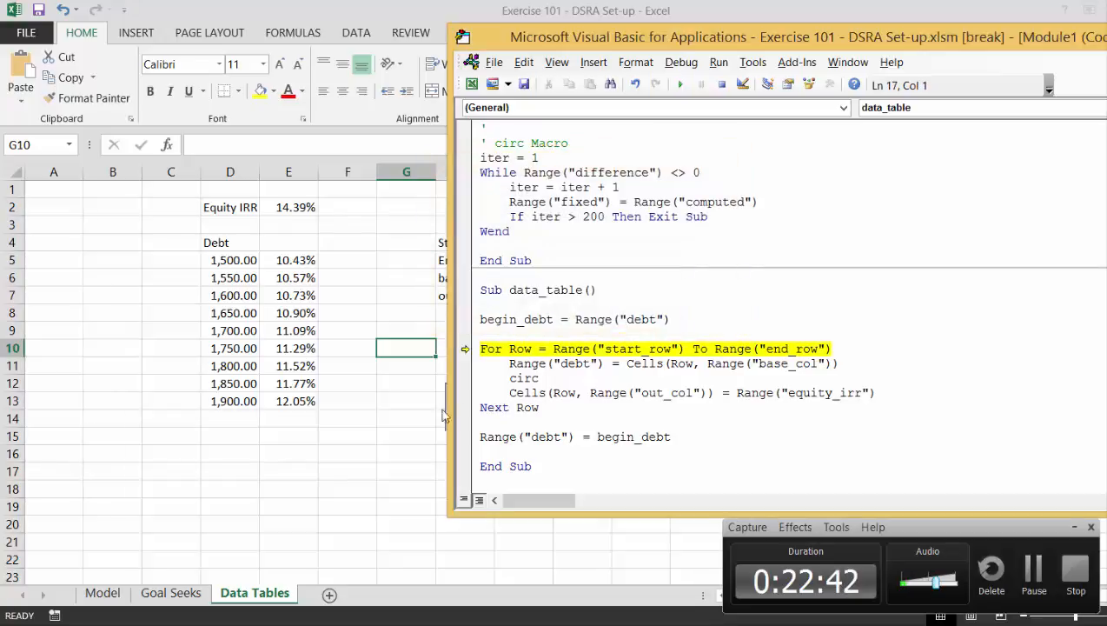
Create range names for the settings values in I4:I7 from their labels in H4:H7.
left_click(386, 373)
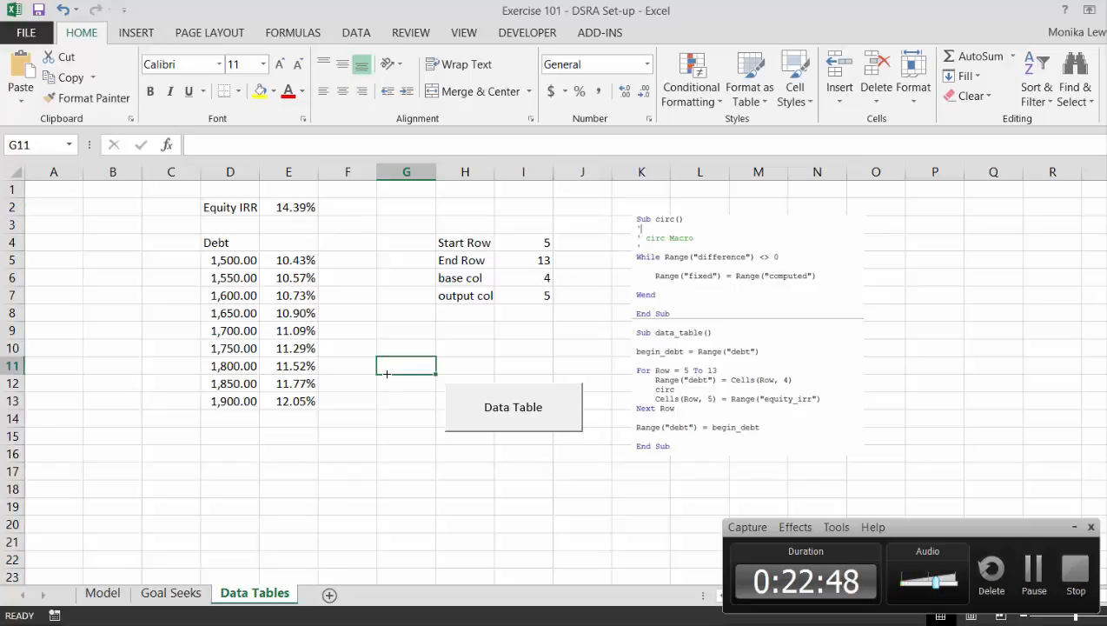
key("Up")
key("Up")
key("Up")
key("Up")
key("Up")
key("Up")
key("Right")
key("Right")
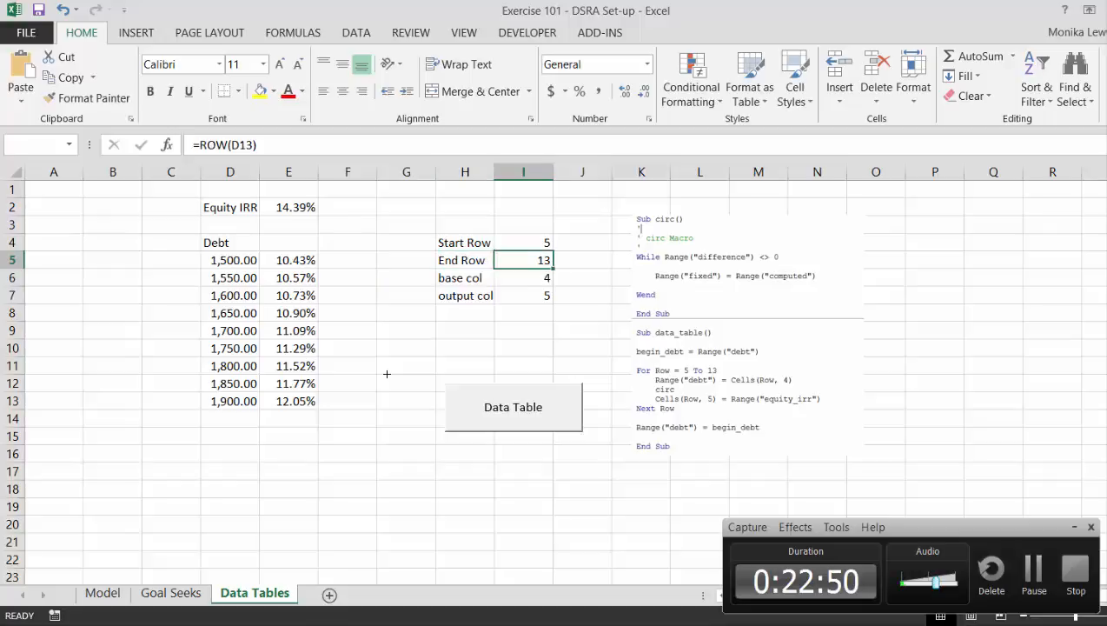
key("Up")
key("Left")
key("Right")
key("Down")
key("Up")
key("Left")
key("shift+Down")
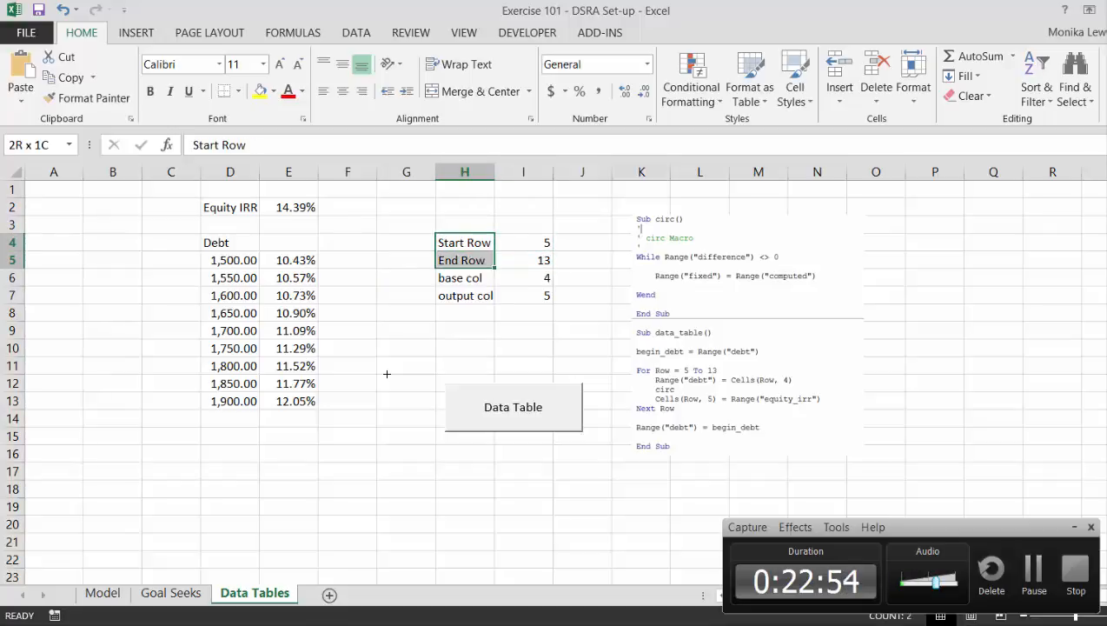
key("shift+Down")
key("shift+Down")
key("shift+Right")
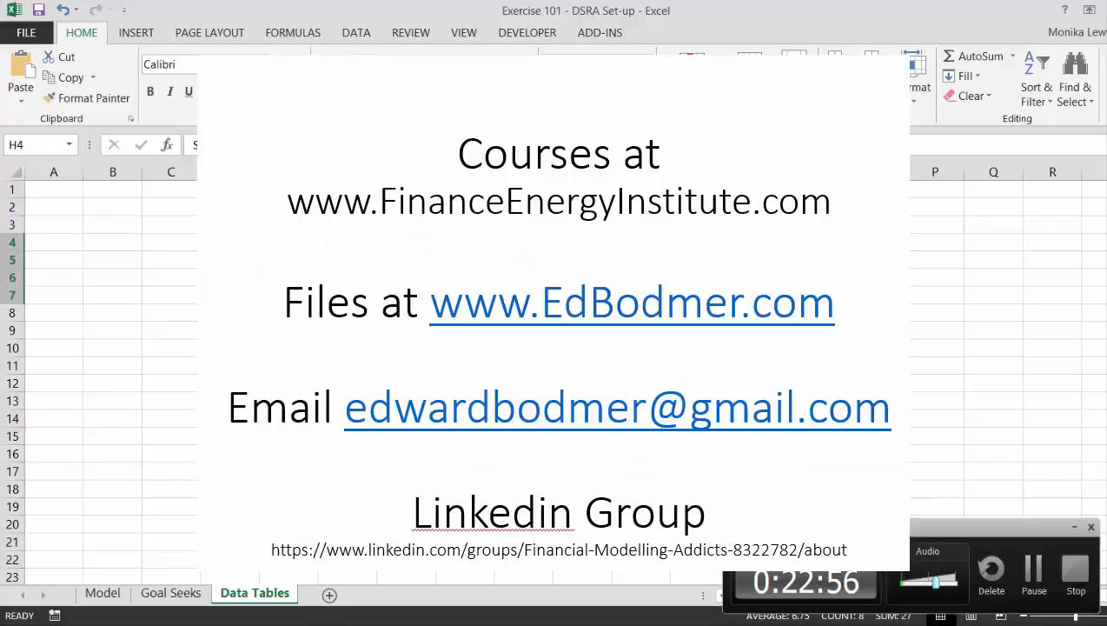
key("ctrl+shift+F3")
key("Return")
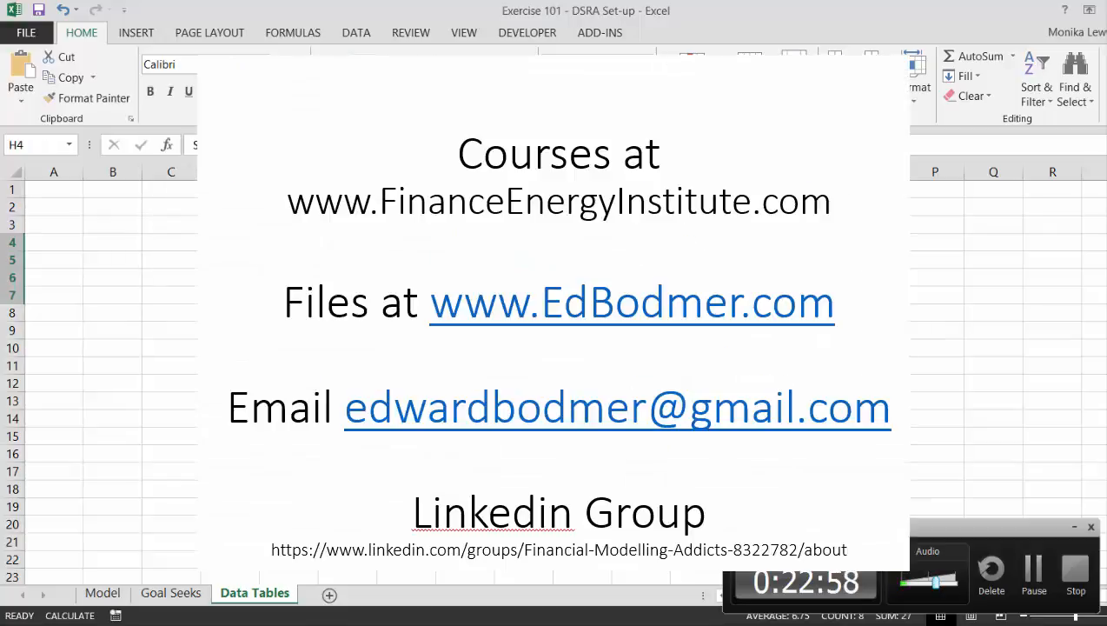
Return to the macro code, continue the interrupted run and debug the line where it stops.
left_click(320, 624)
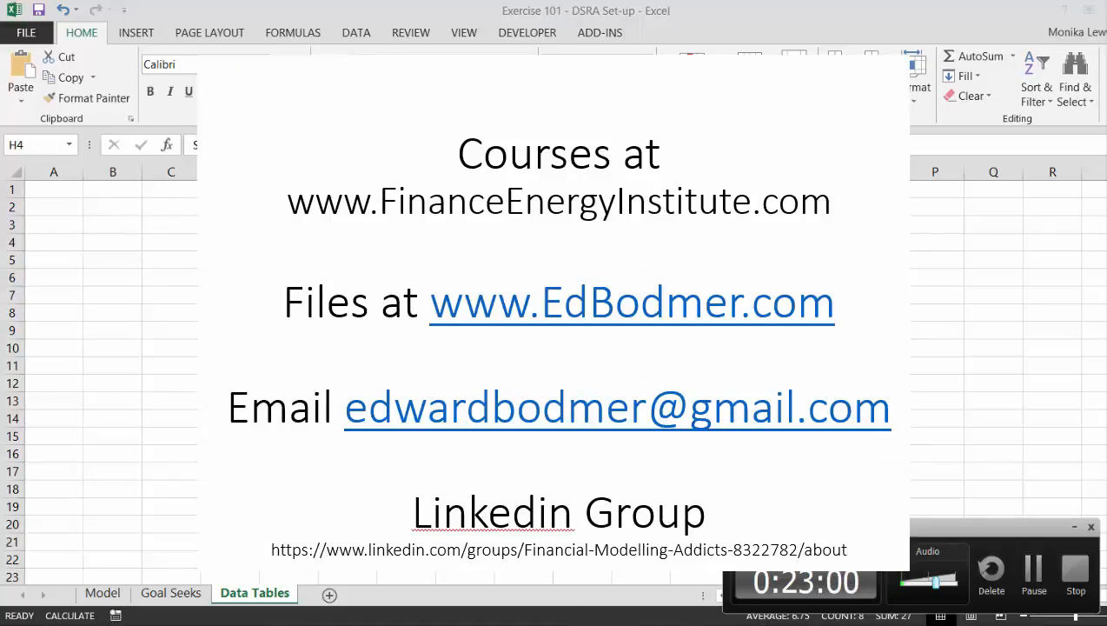
left_click(392, 580)
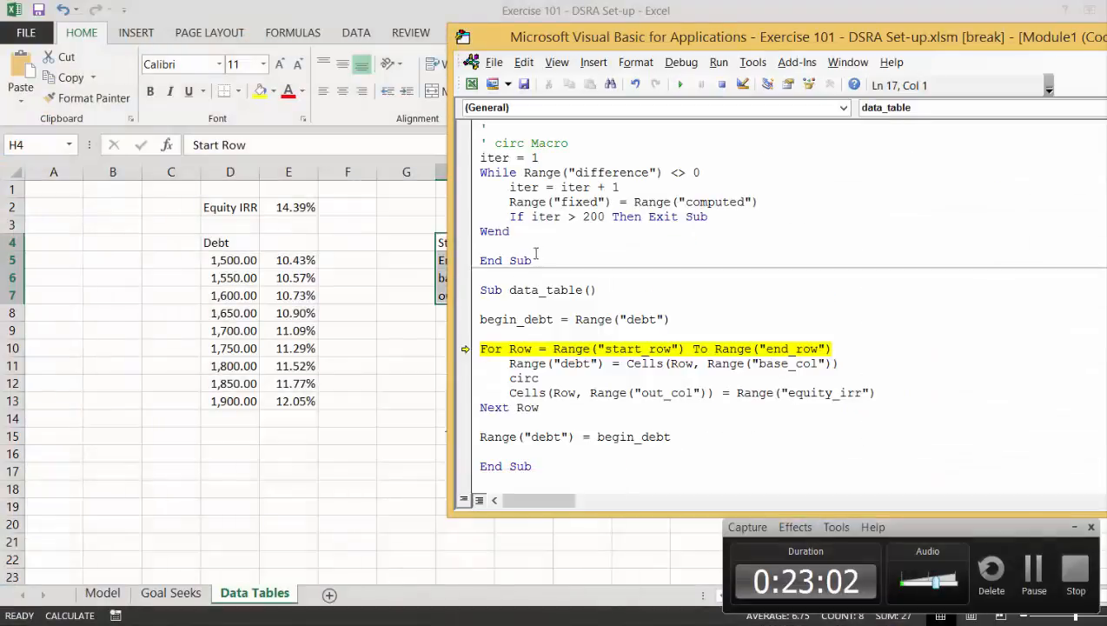
left_click(682, 84)
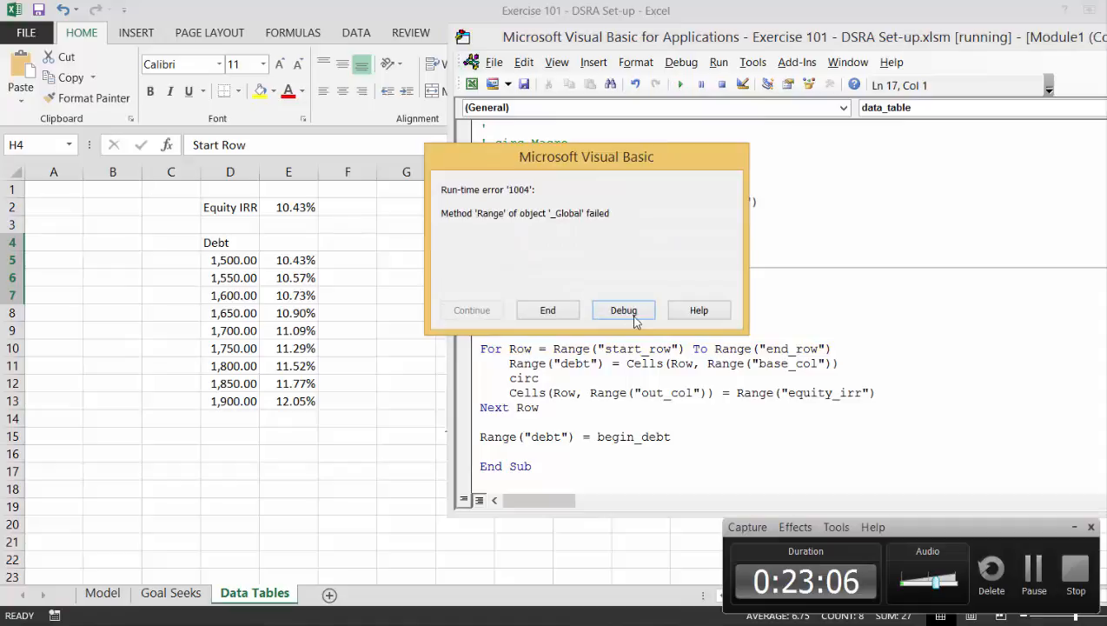
left_click(634, 318)
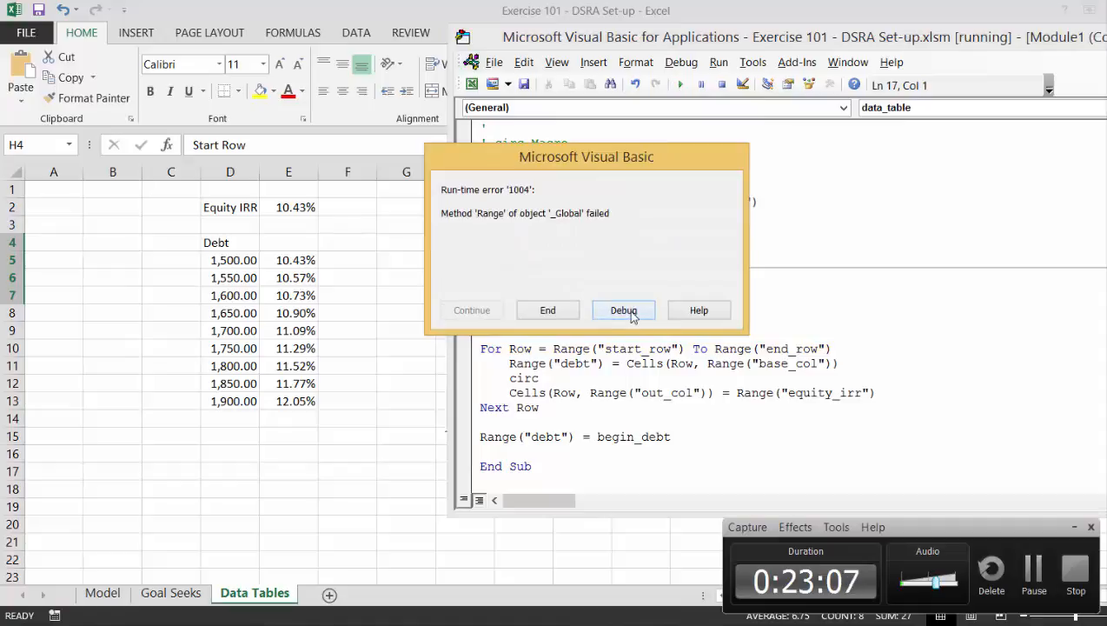
Check the output column label on the sheet, change out_col to output_col in the macro and continue the run.
left_click(396, 457)
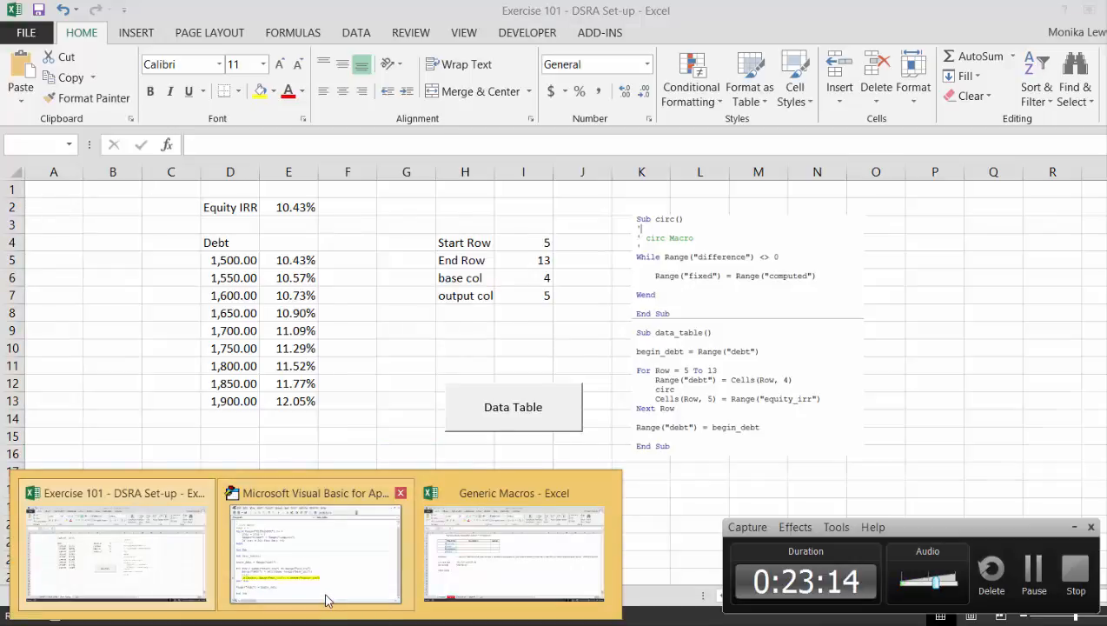
left_click(323, 596)
key("Right")
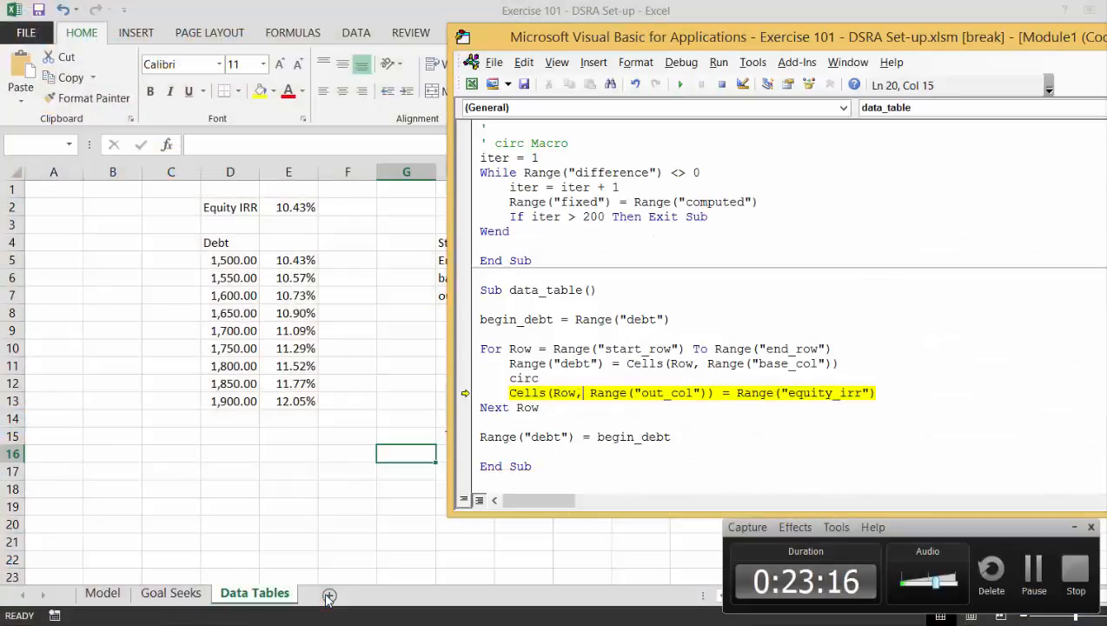
key("Right")
key("Right")
key("Right")
key("Right")
key("Right")
key("Right")
key("Right")
key("Right")
key("Right")
key("Right")
key("Right")
key("Right")
type("put")
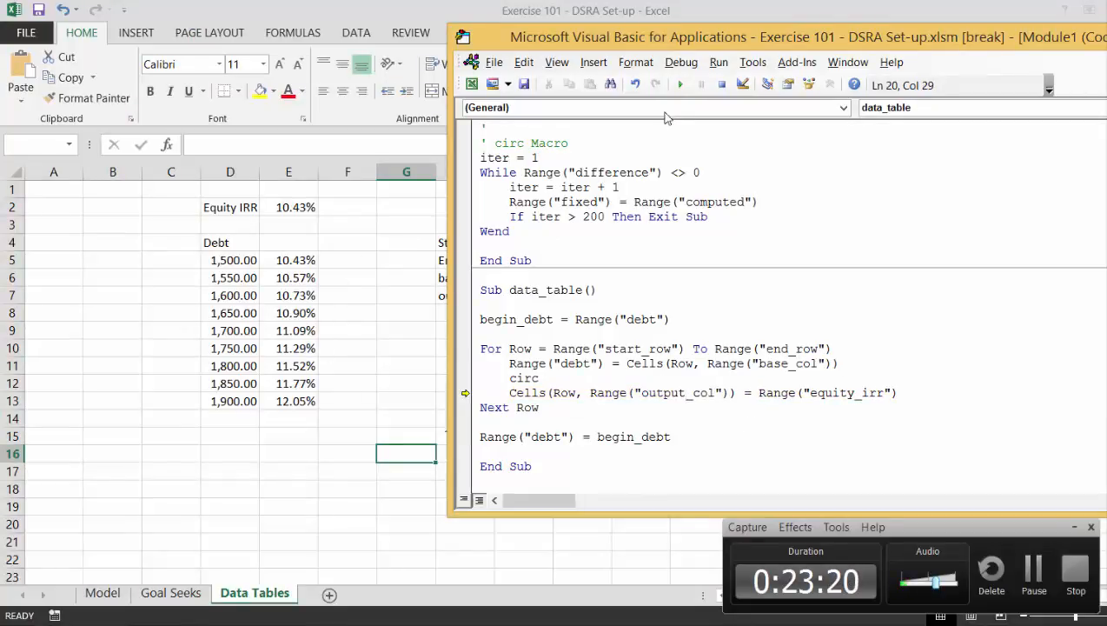
left_click(679, 84)
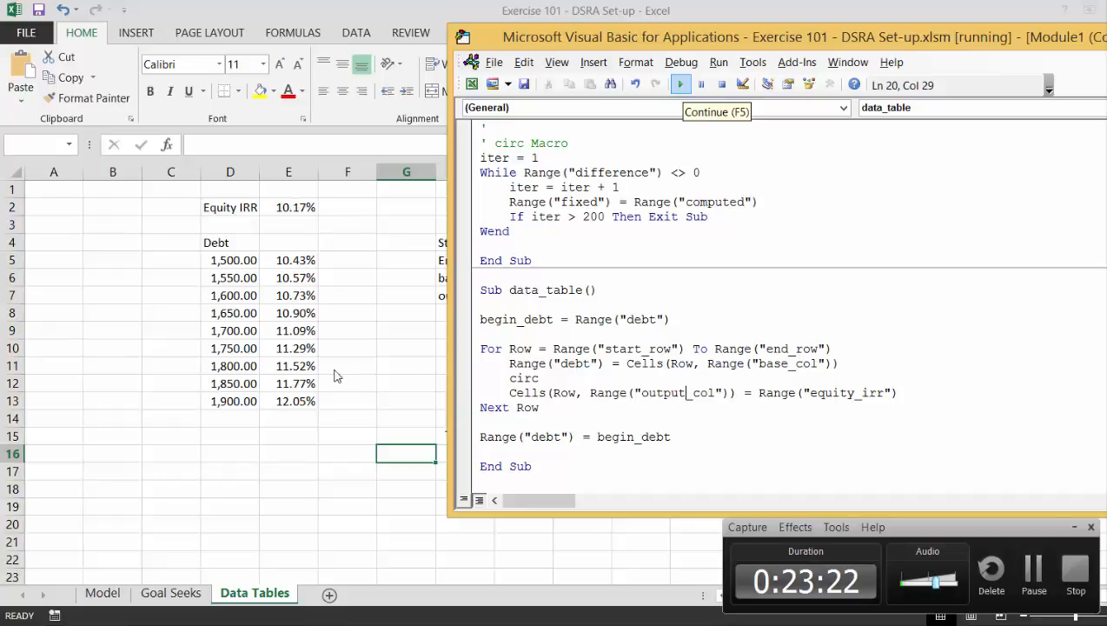